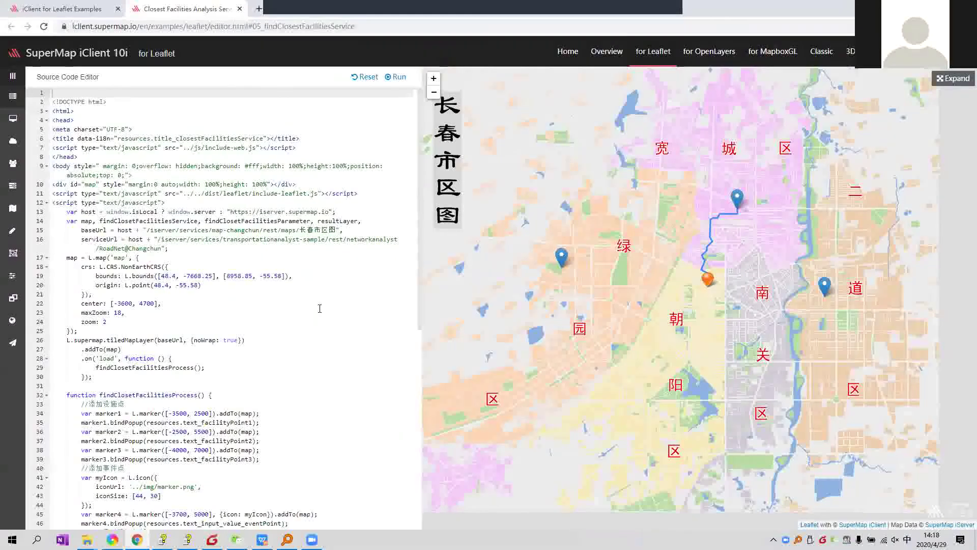
Insert alert("1111"); at the start of findClosetFacilitiesProcess in the example code.
scroll(320, 308, down, 2)
click(248, 337)
key(Return)
key(Down)
key(shift+Right)
key(shift+Right)
key(shift+Right)
key(shift+Right)
key(shift+Right)
key(shift+Right)
key(shift+Right)
text(、)
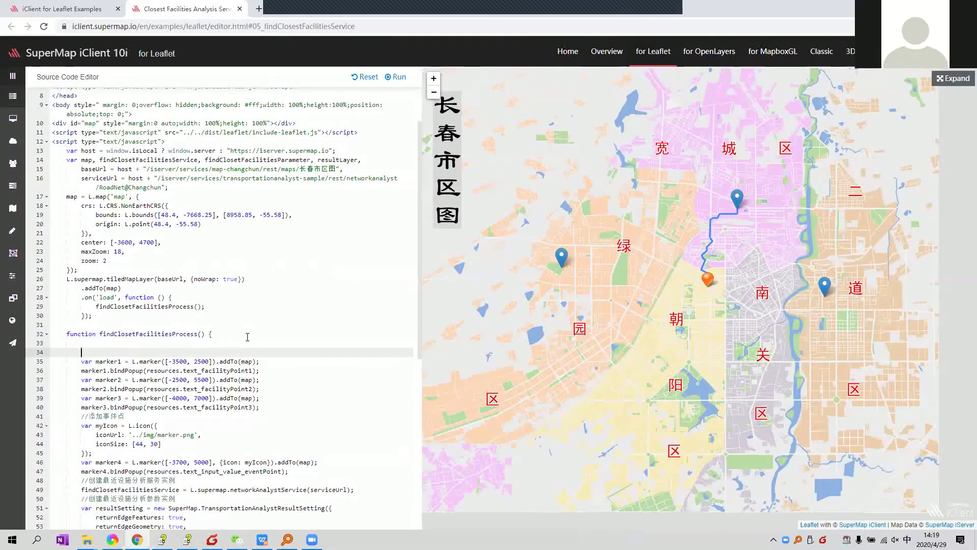
text(alert)
key(shift)
text(();)
key(Left)
key(Left)
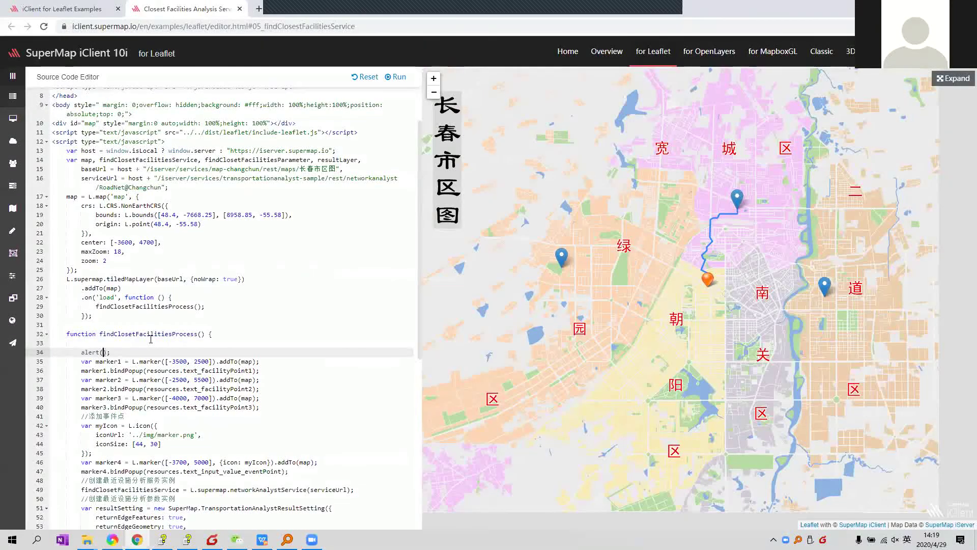
text("1111)
key(shift+Home)
key(End)
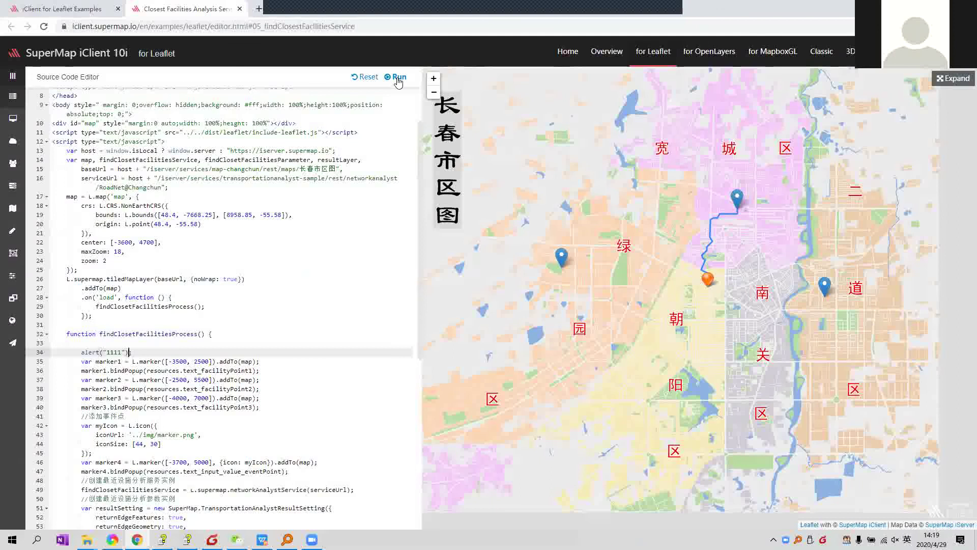
Run the edited example, dismiss the 1111 alert, then reset the code and rerun.
click(397, 77)
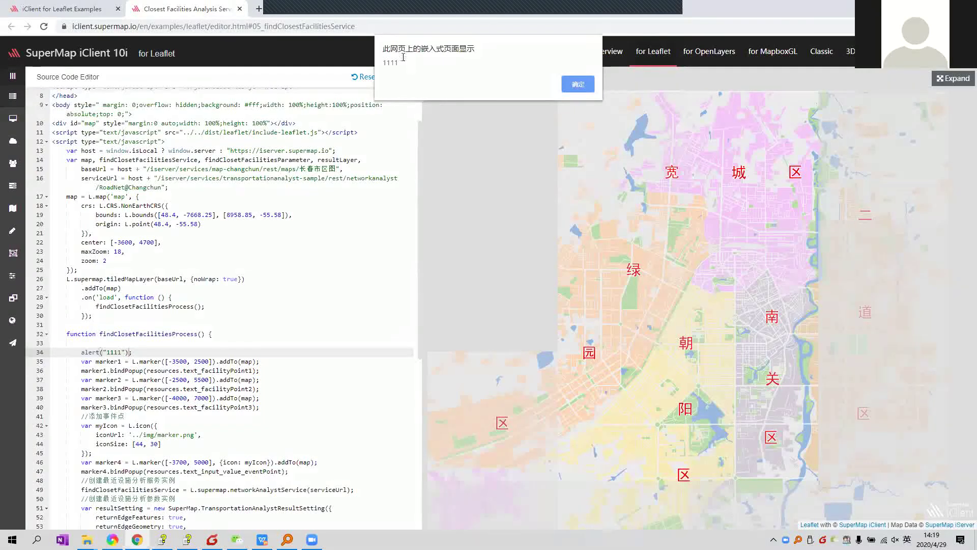
click(566, 81)
scroll(325, 361, down, 2)
scroll(312, 339, up, 3)
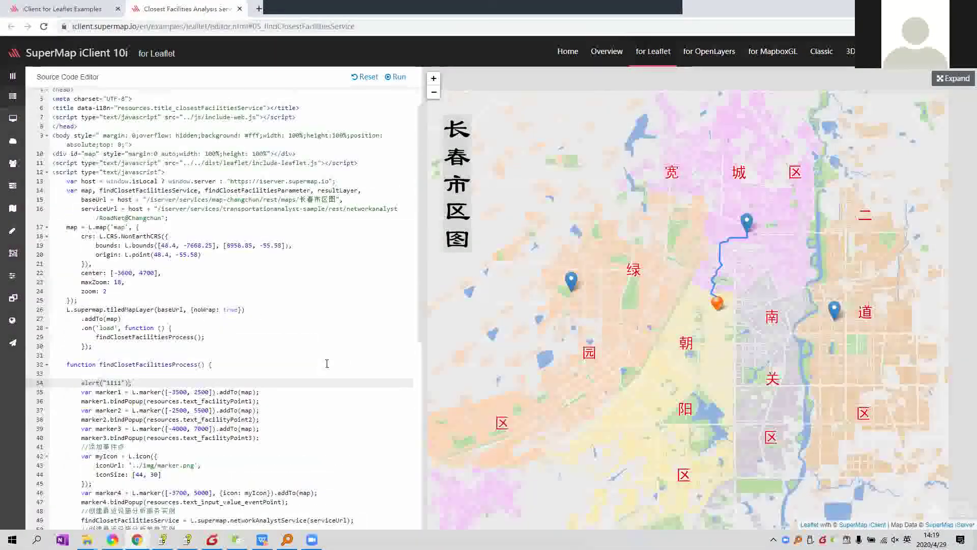
scroll(282, 370, down, 6)
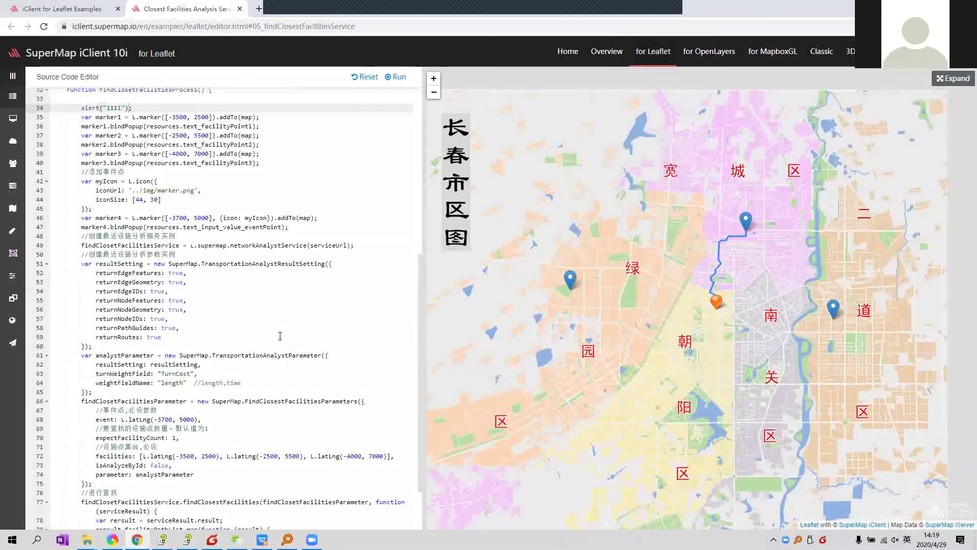
click(365, 77)
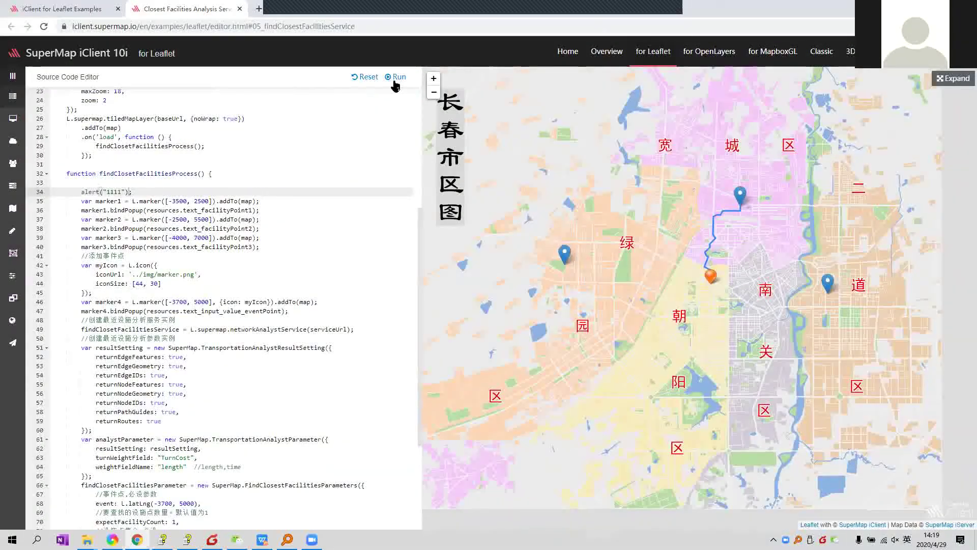
click(395, 80)
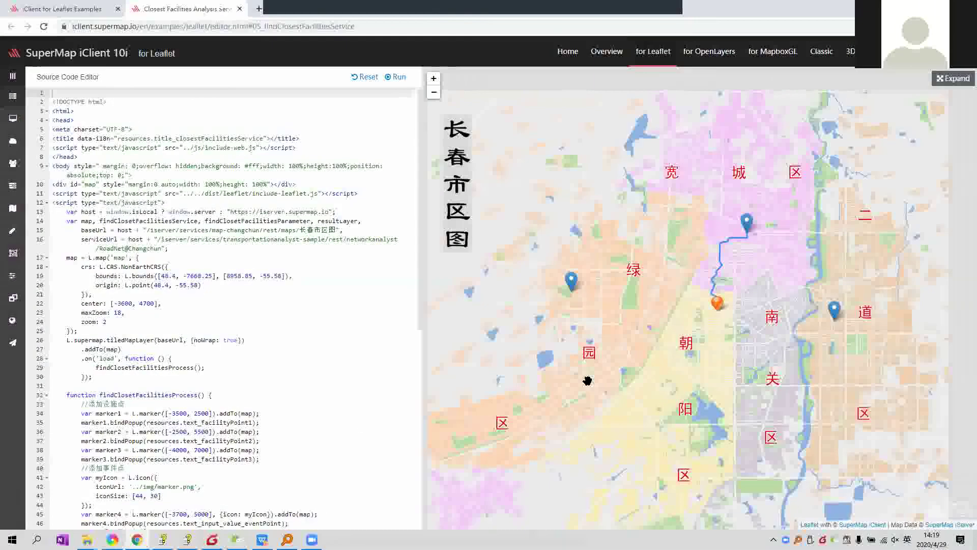
Return to the iClient for Leaflet Examples page, then switch windows to bring up File Explorer.
click(77, 9)
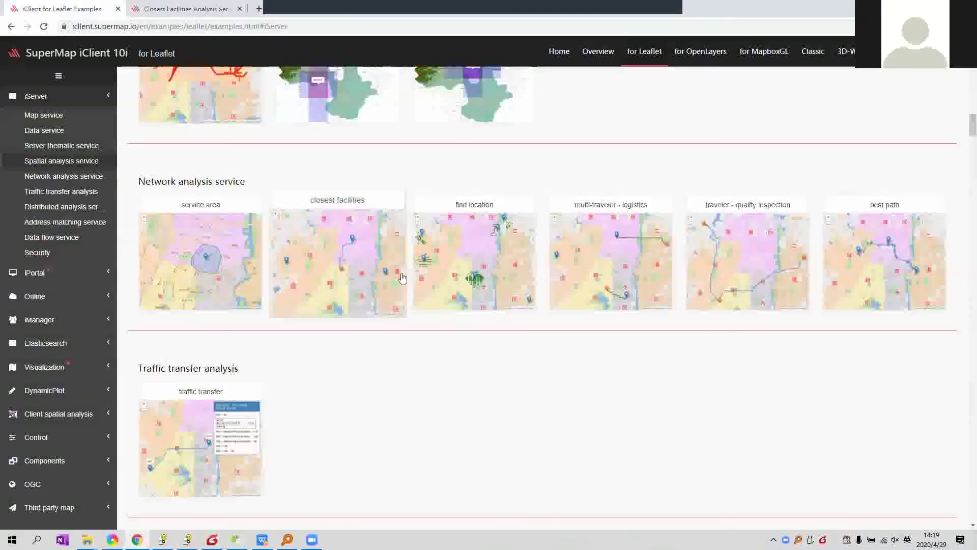
scroll(407, 286, down, 5)
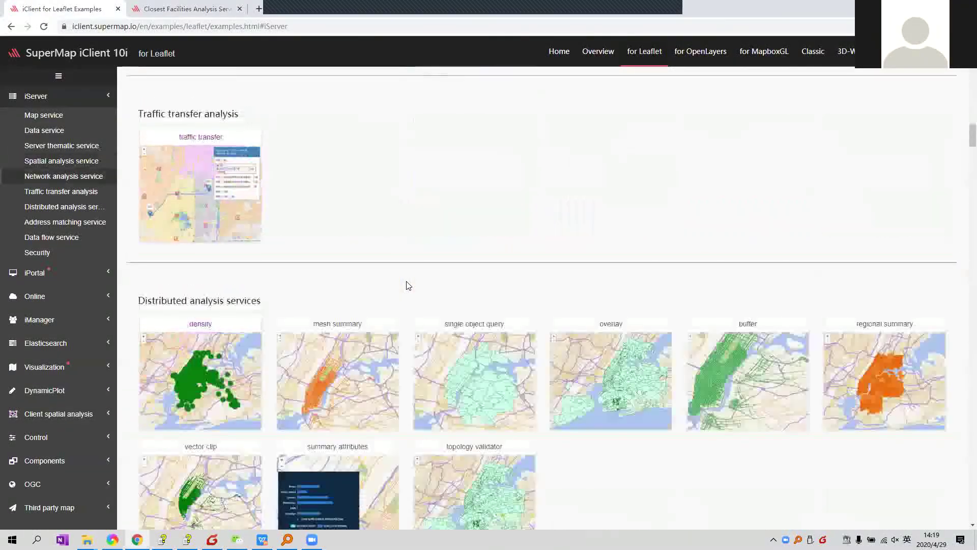
scroll(406, 286, up, 10)
scroll(406, 286, up, 15)
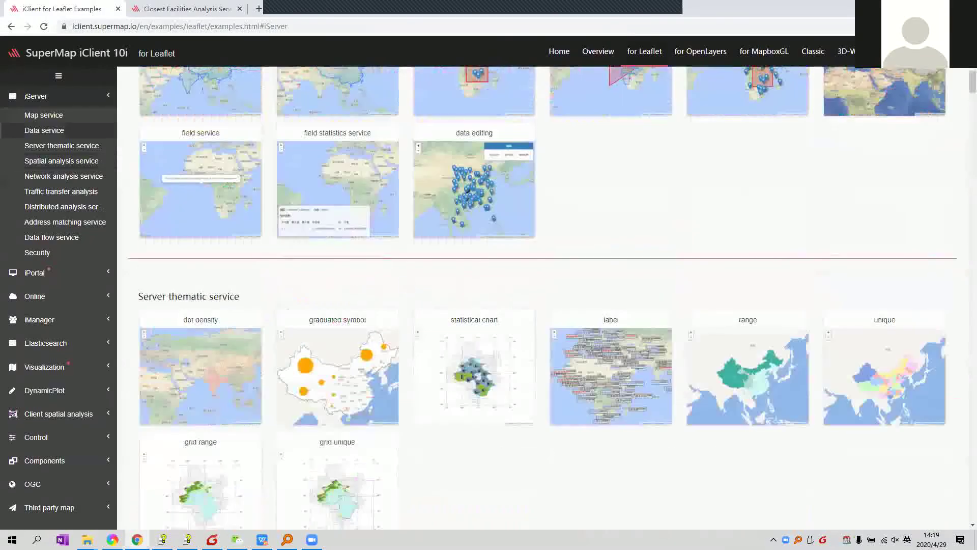
scroll(542, 300, up, 2)
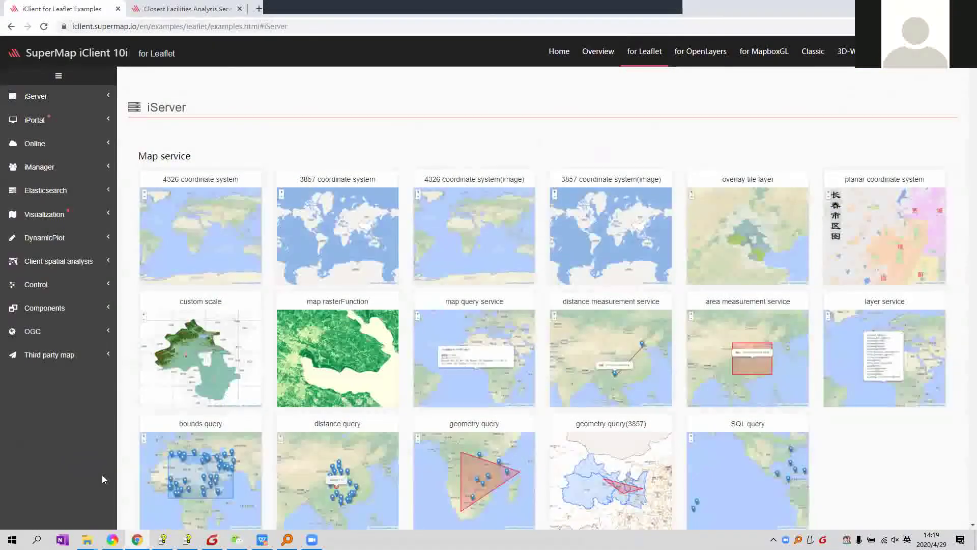
key(alt+Tab)
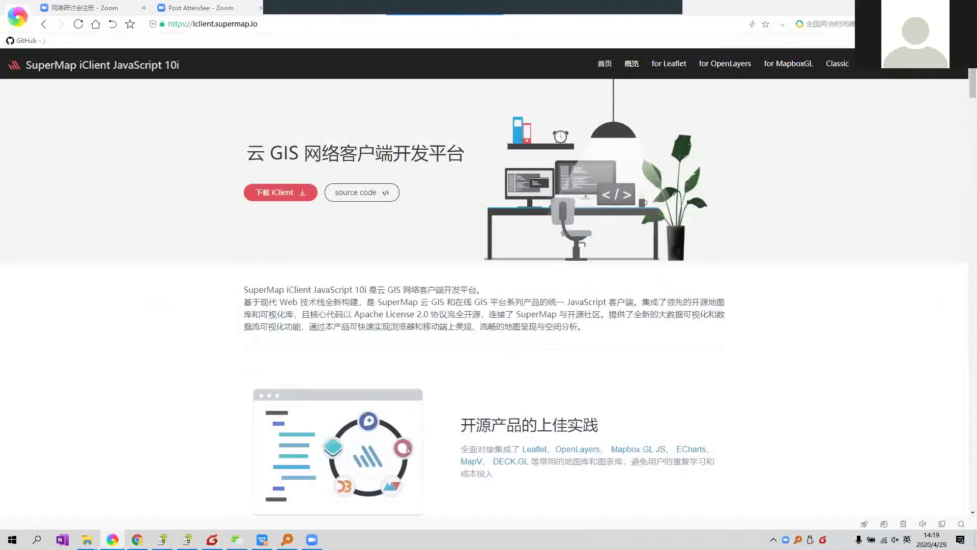
key(alt+Tab)
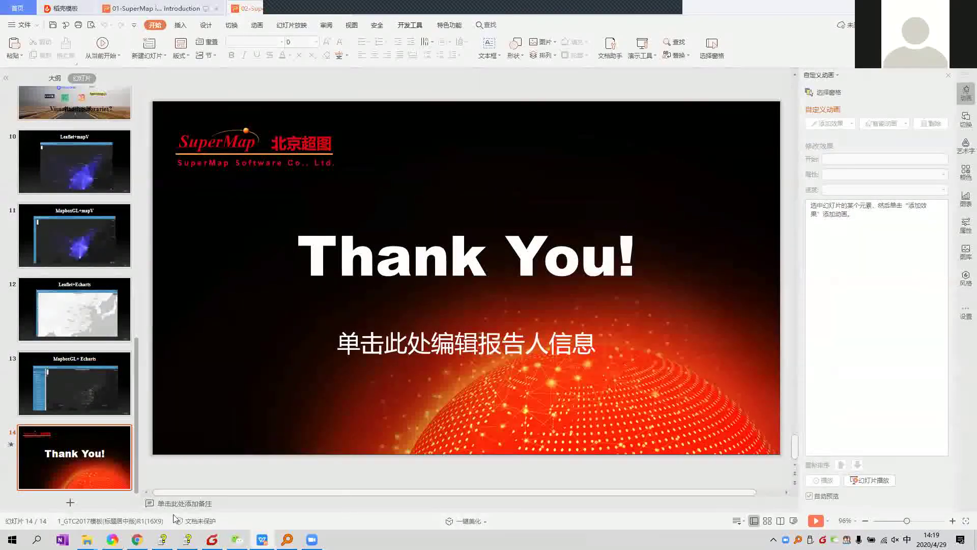
click(87, 539)
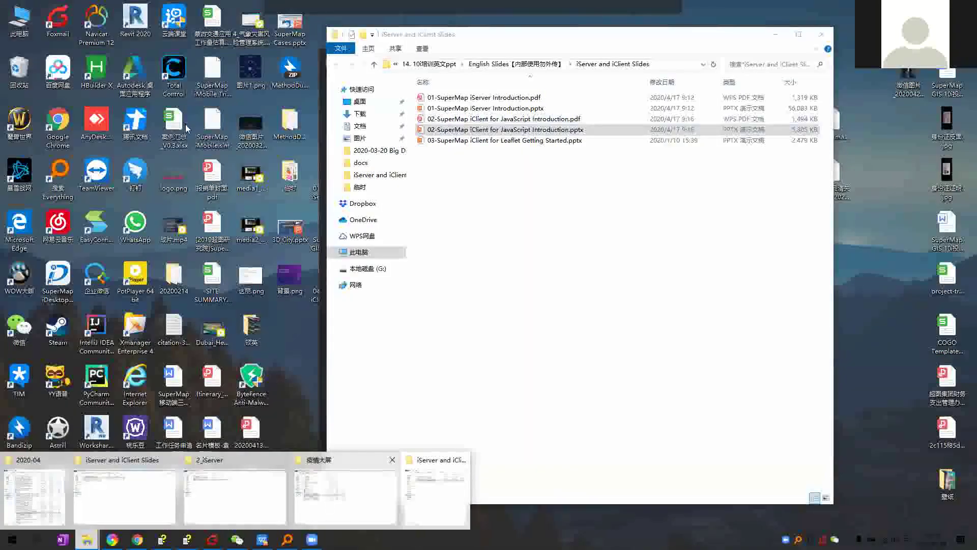
Open supermap-iserver-10.0.1-win64-deploy from the 疫情大屏 window and inspect its 22 items at 200% magnification.
click(345, 496)
double_click(153, 135)
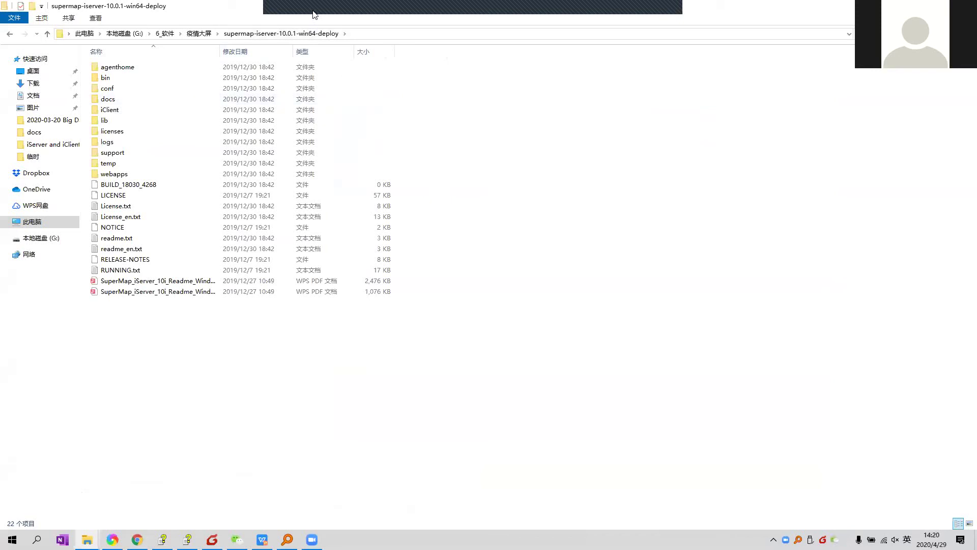
key(super+plus)
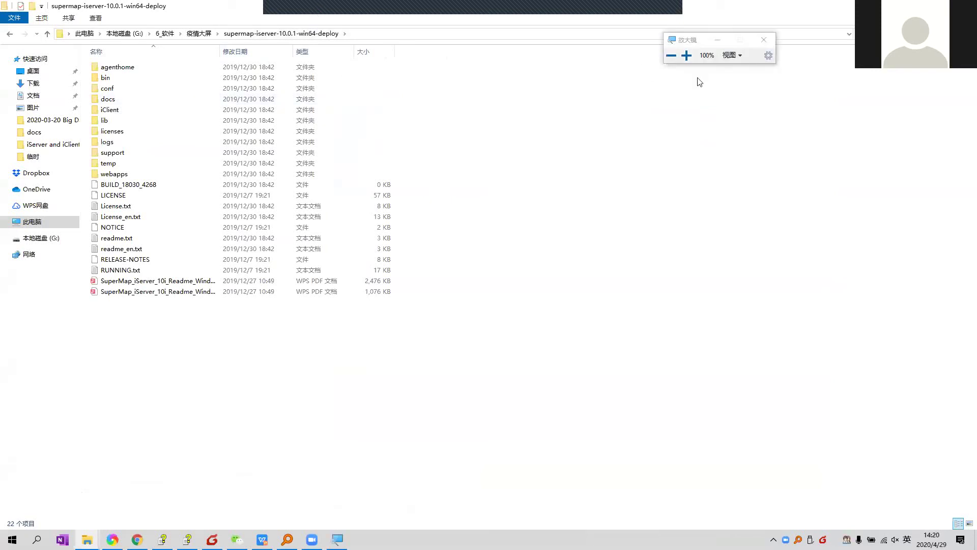
click(686, 57)
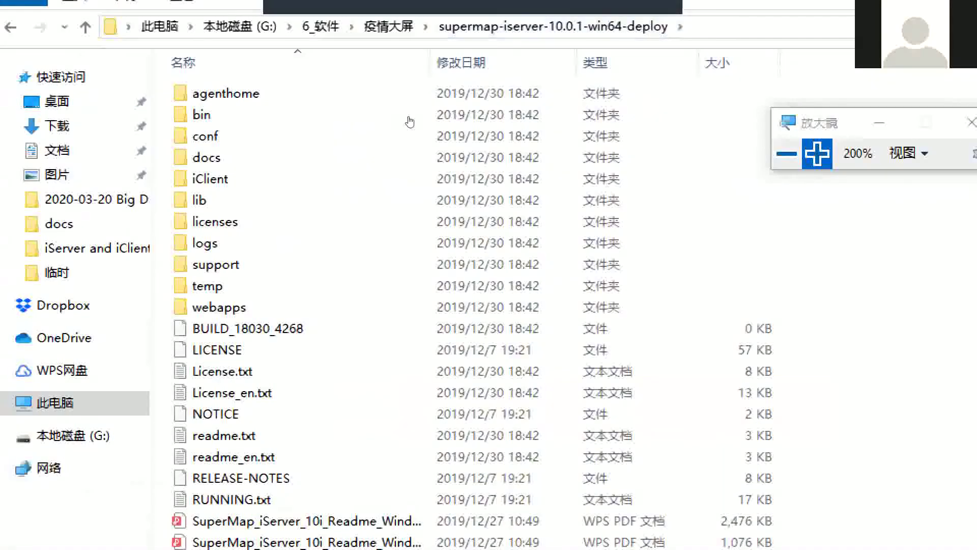
key(super+Escape)
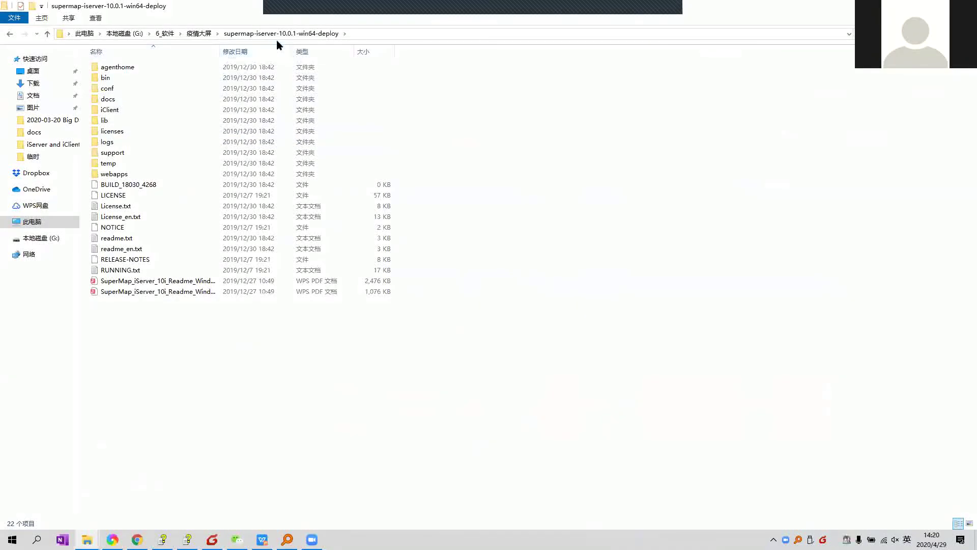
drag(183, 310, 182, 67)
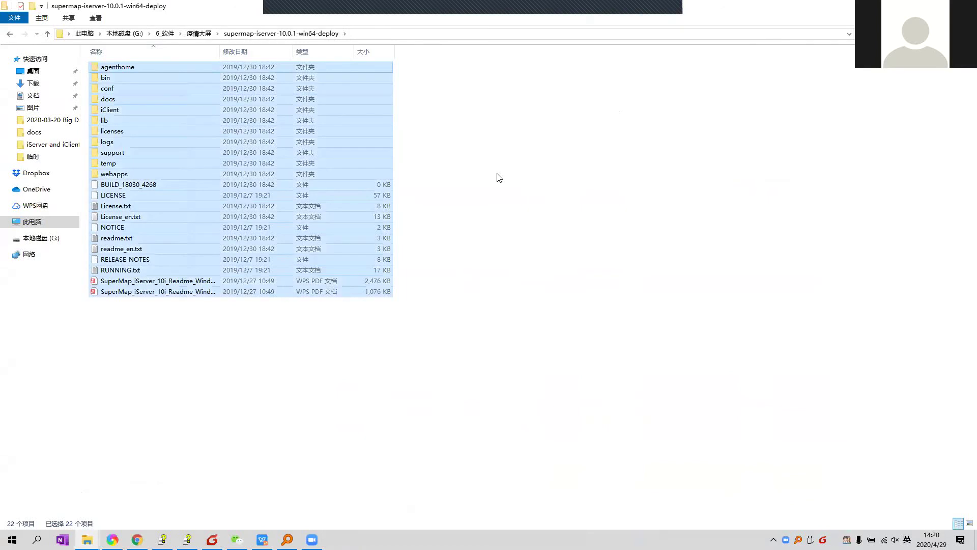
click(518, 212)
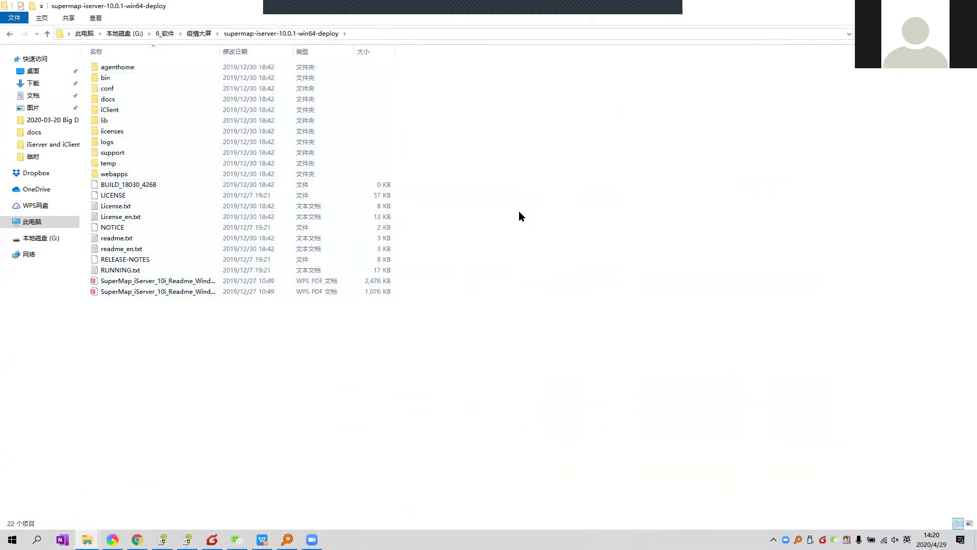
Launch startup.bat from the bin folder to start iServer.
double_click(160, 83)
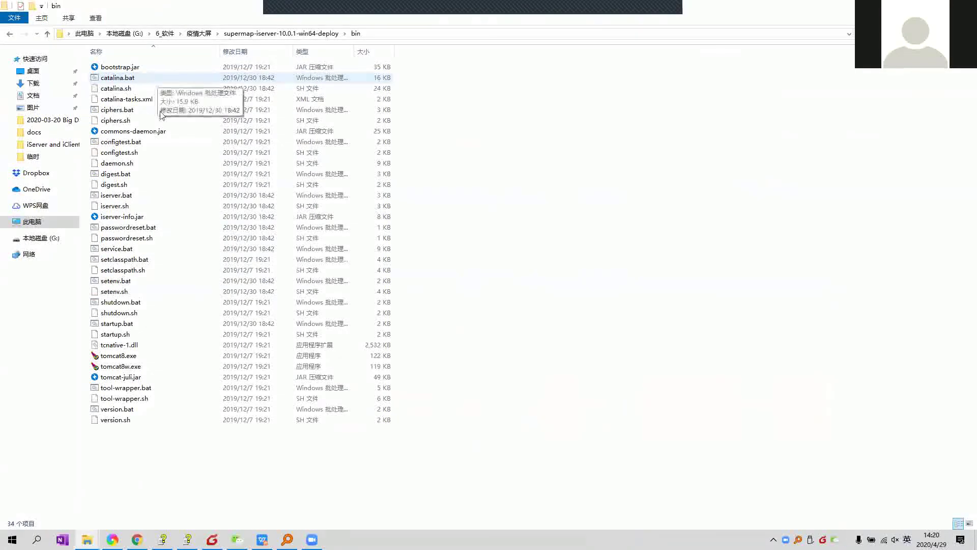
click(179, 324)
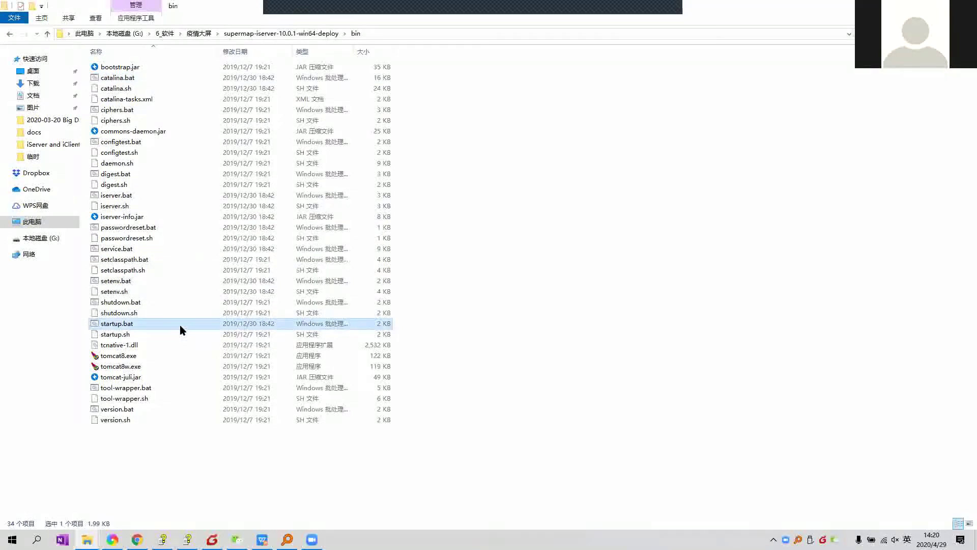
double_click(122, 324)
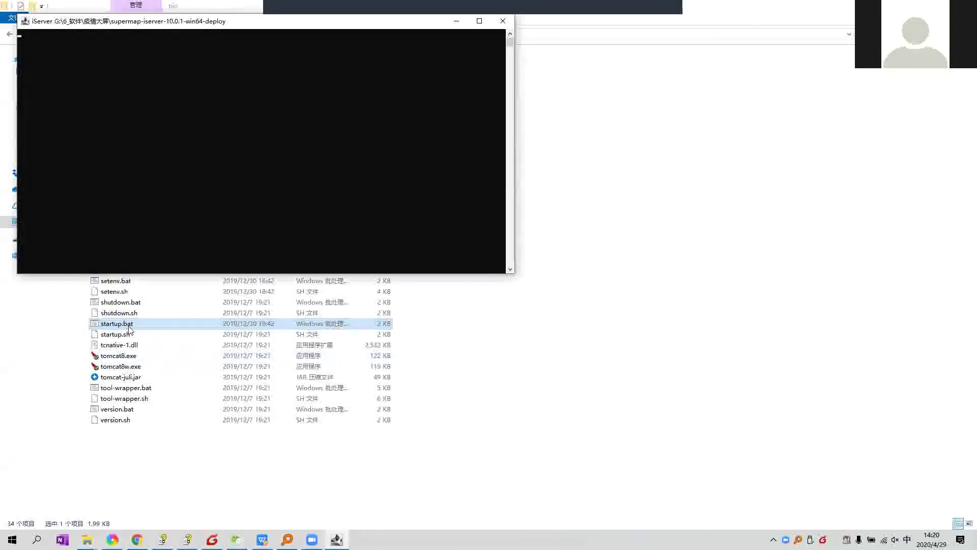
Move the iServer console aside and open supermap-iserver-10.0.1-win64-datastore from the 2_iServer window.
drag(235, 26, 511, 139)
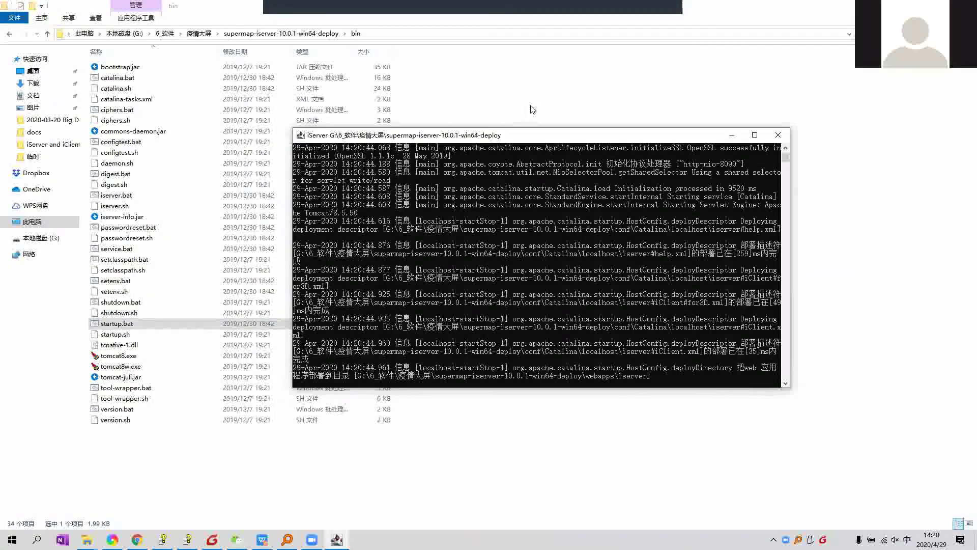
click(462, 94)
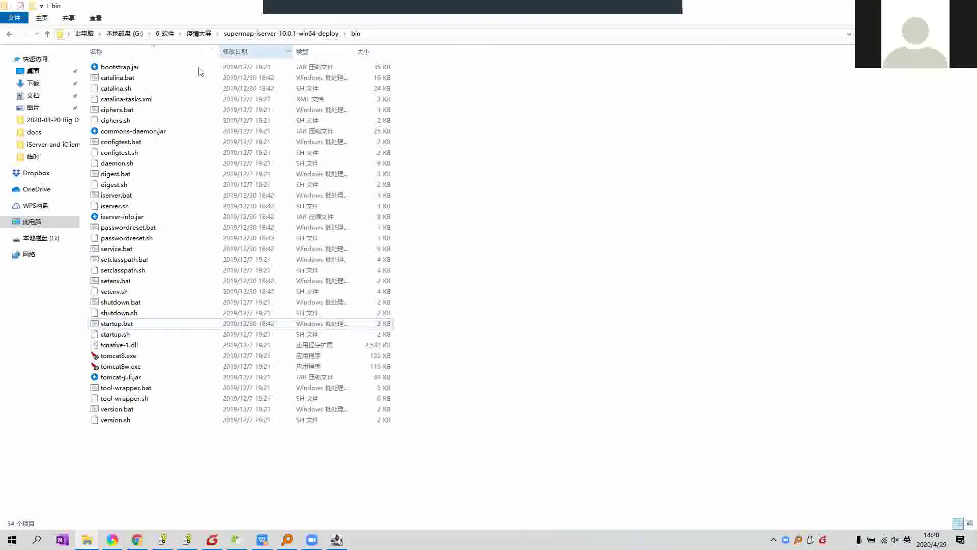
mouse_move(87, 540)
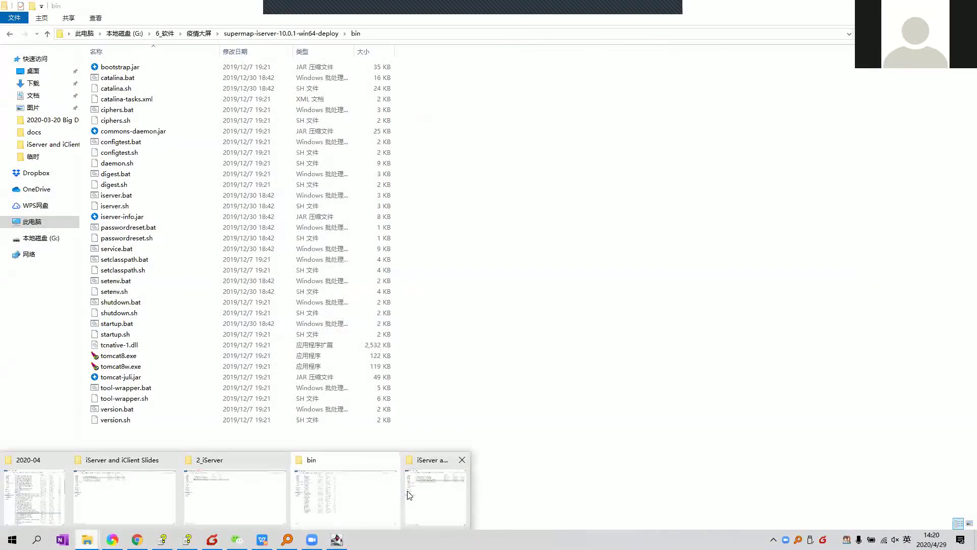
click(249, 496)
double_click(275, 78)
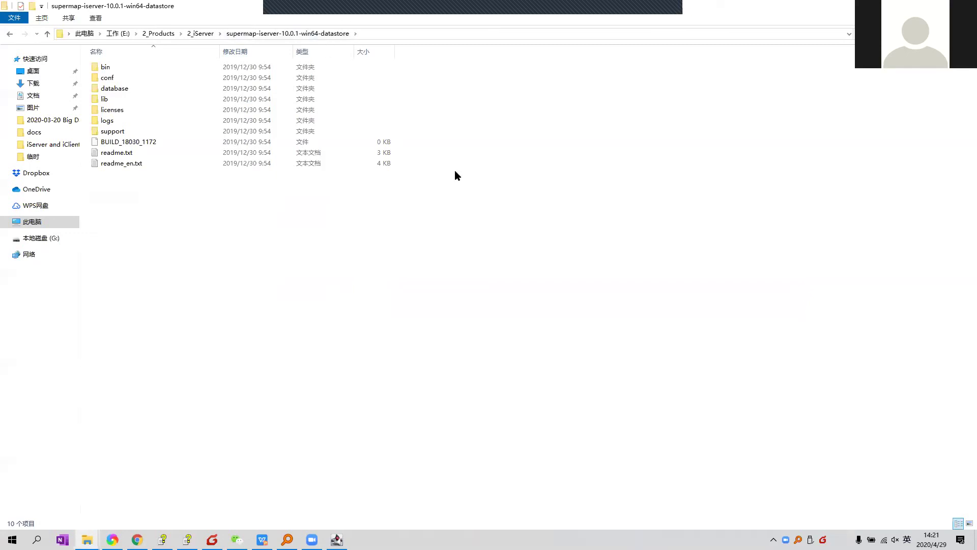
Run startup.bat from the DataStore bin folder and arrange the DataStore and iServer consoles side by side.
double_click(137, 69)
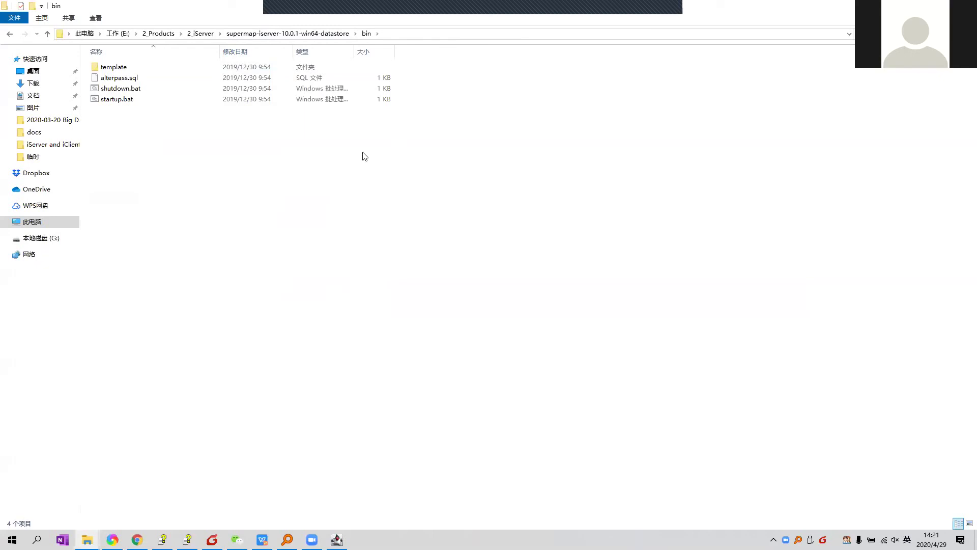
click(328, 33)
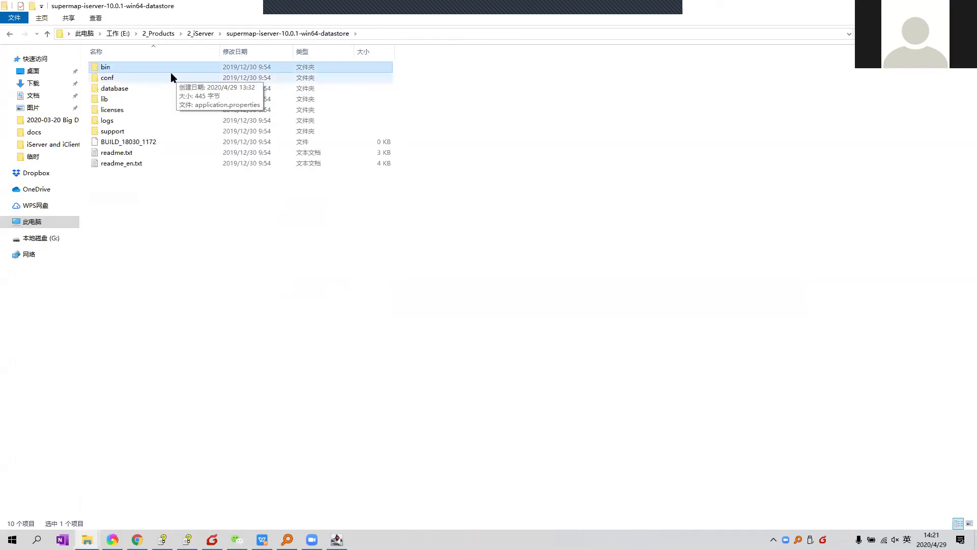
double_click(170, 68)
click(121, 102)
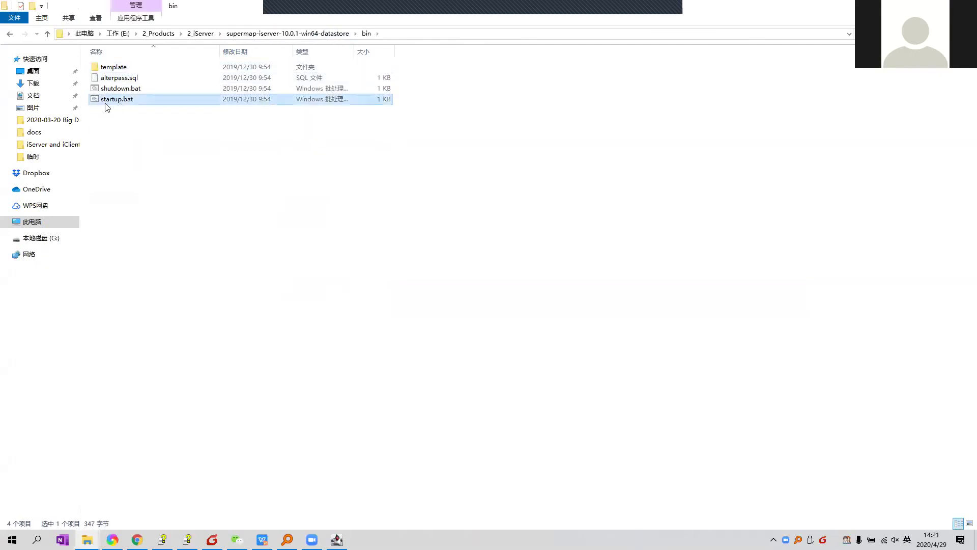
double_click(131, 102)
drag(255, 39, 291, 136)
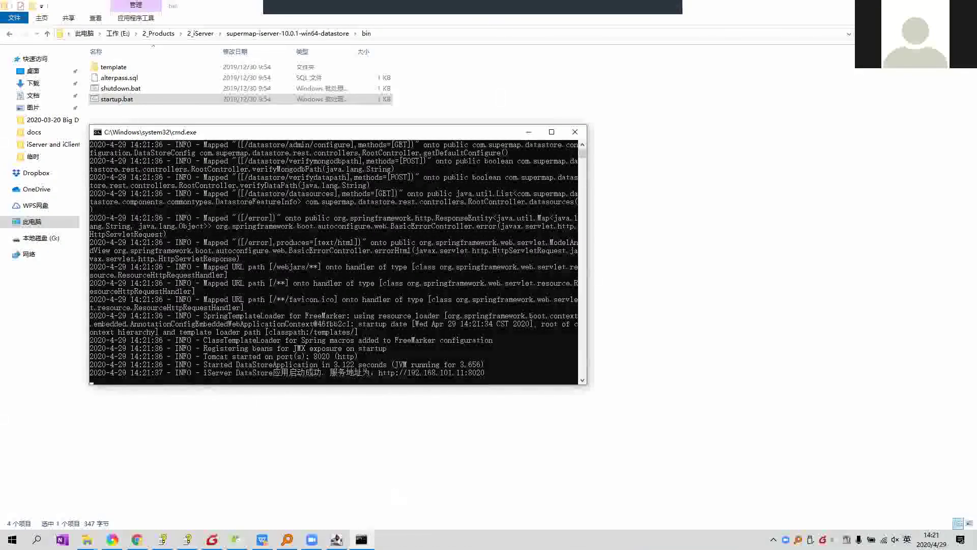
key(alt+Tab)
drag(622, 137, 540, 135)
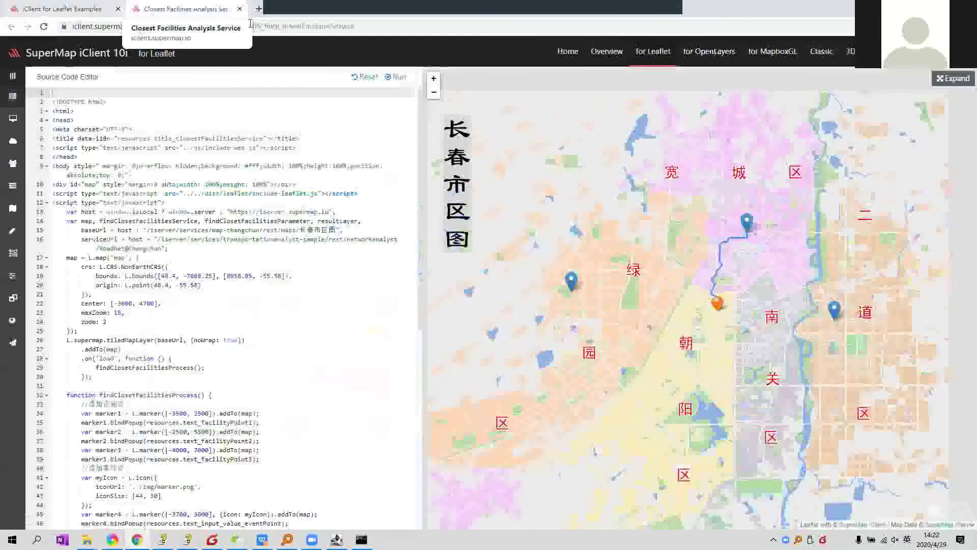
Load localhost:8090 in a new Chrome tab and check the iServer console's startup status.
click(257, 8)
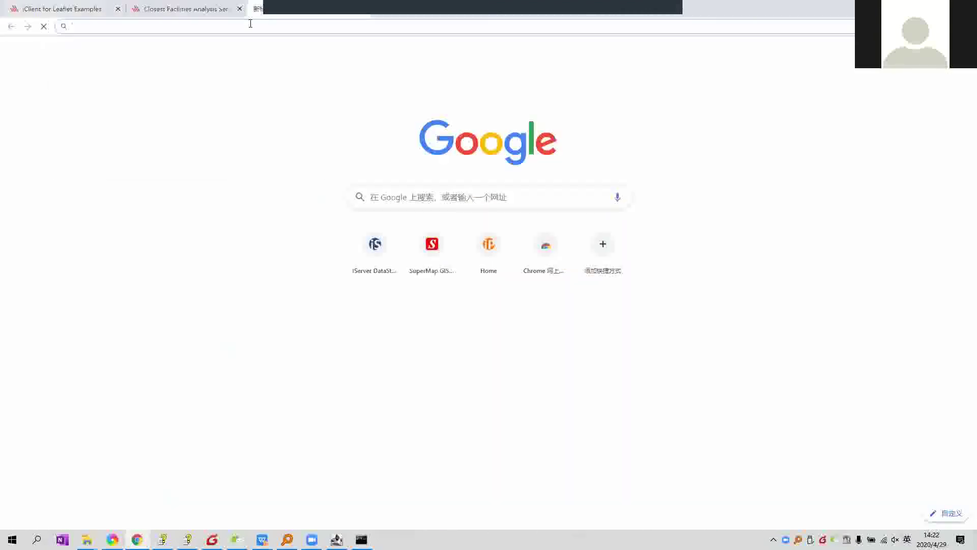
text(local)
key(BackSpace)
key(BackSpace)
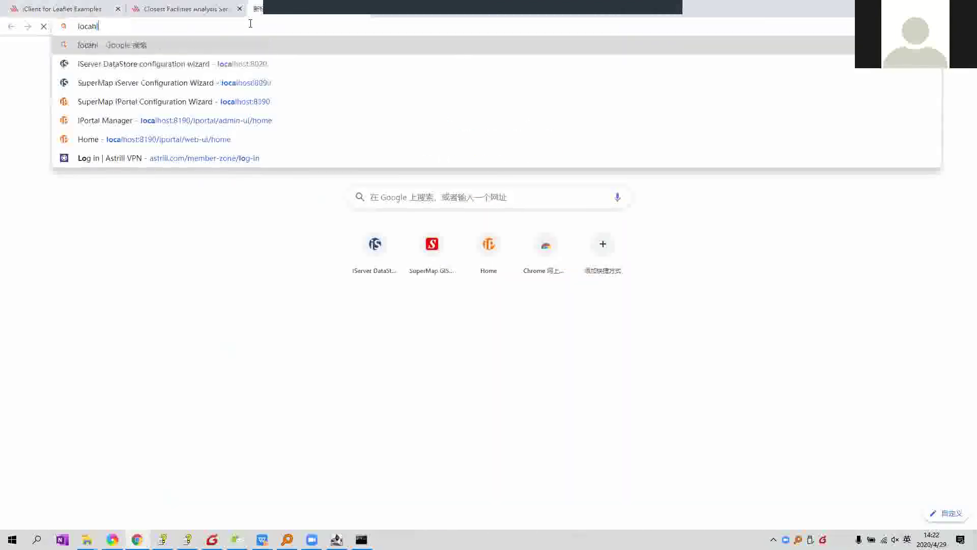
key(BackSpace)
text(al)
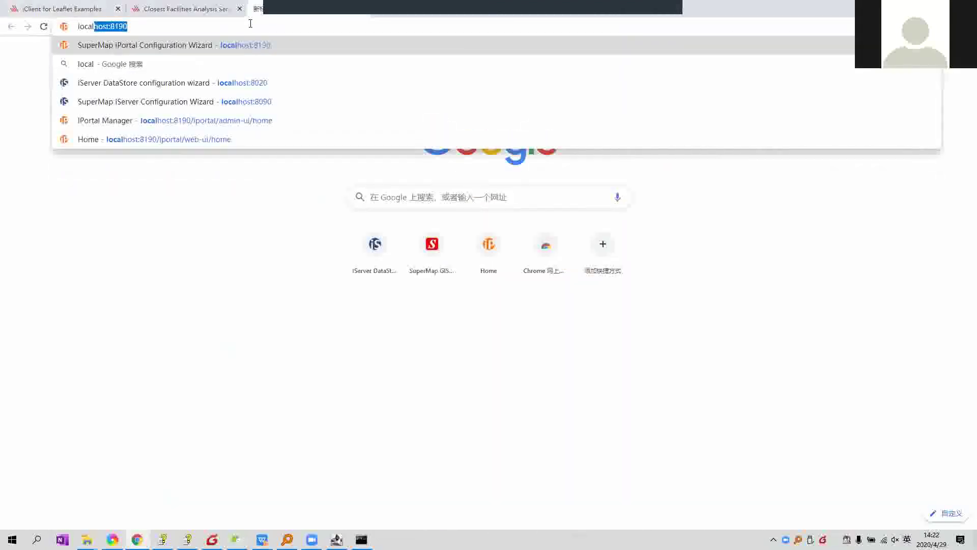
text(host:8190)
key(BackSpace)
key(BackSpace)
key(BackSpace)
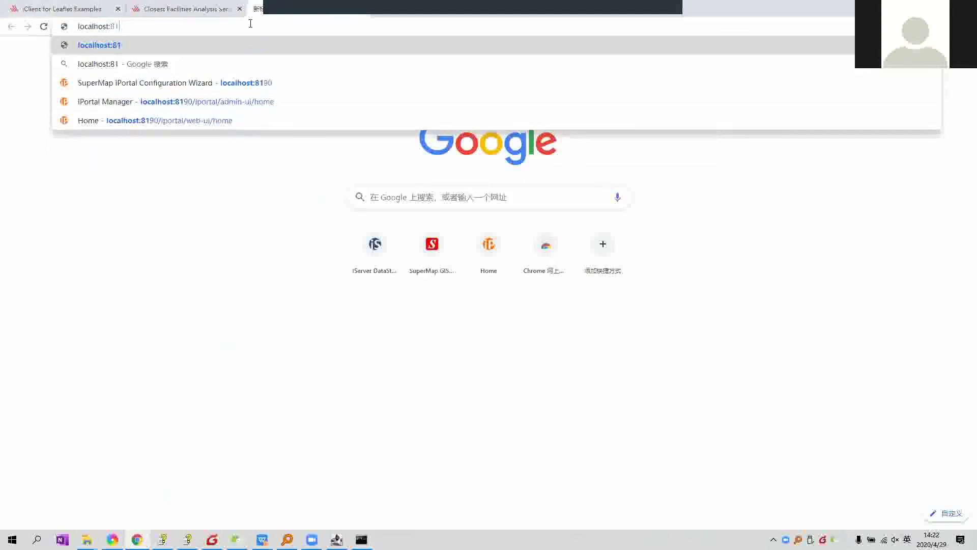
text(090)
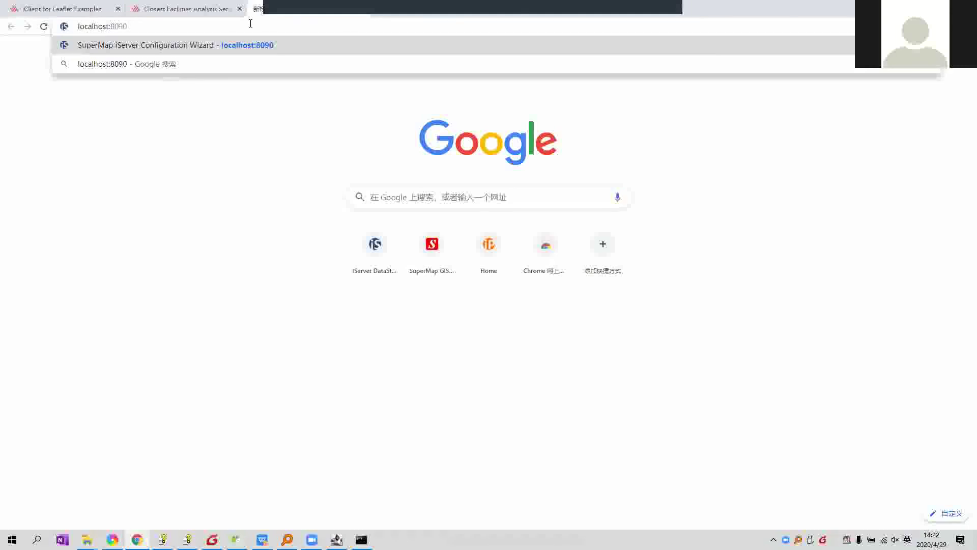
key(Return)
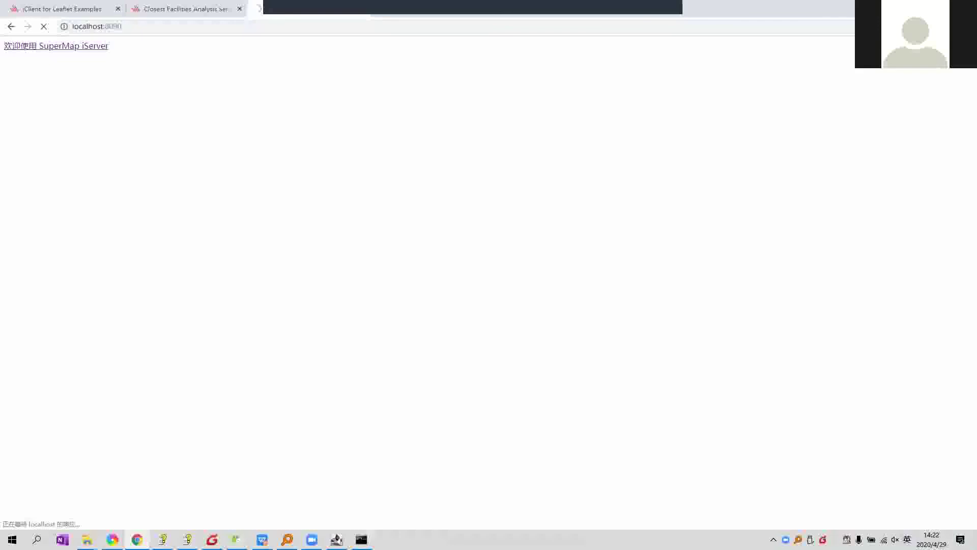
click(336, 540)
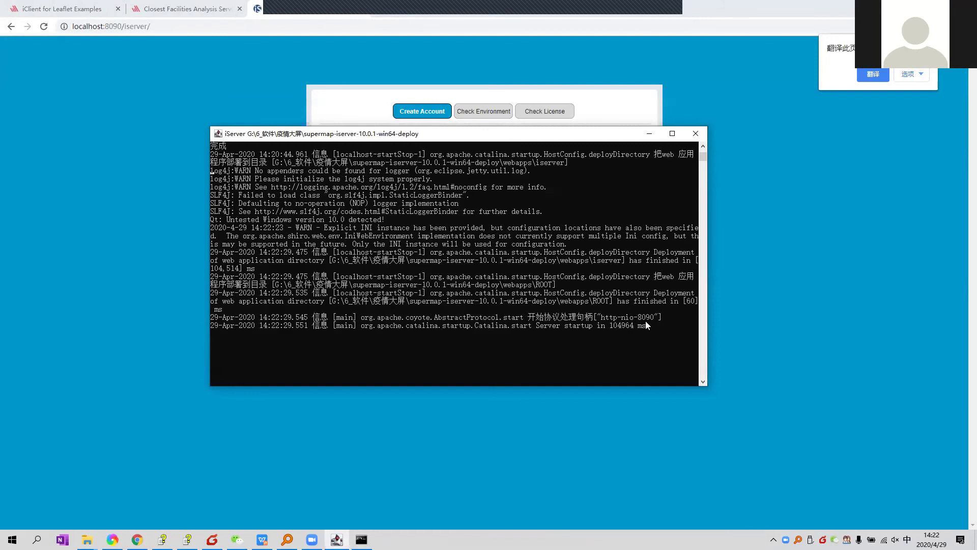
Return to the iServer setup page and highlight the administrator account heading.
click(798, 340)
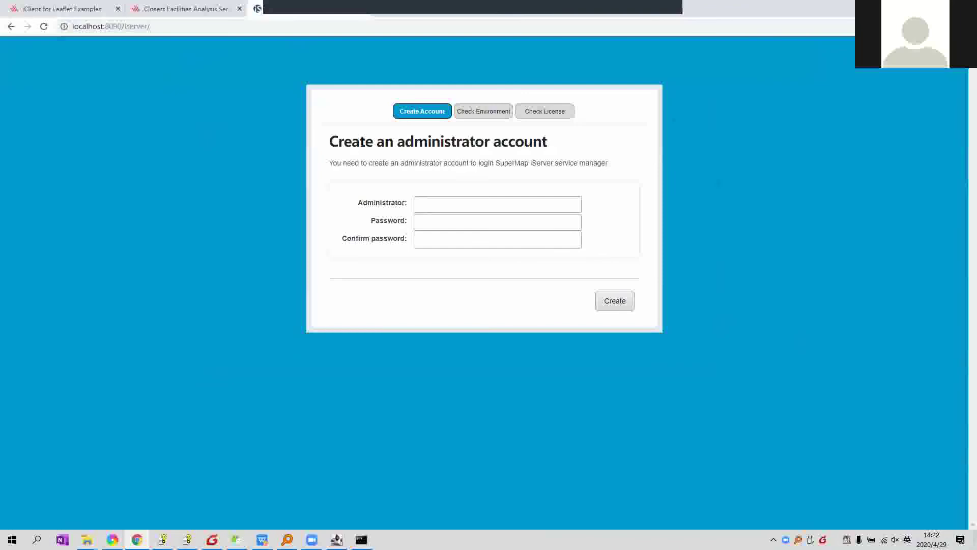
drag(329, 142, 602, 144)
click(602, 144)
drag(335, 146, 559, 147)
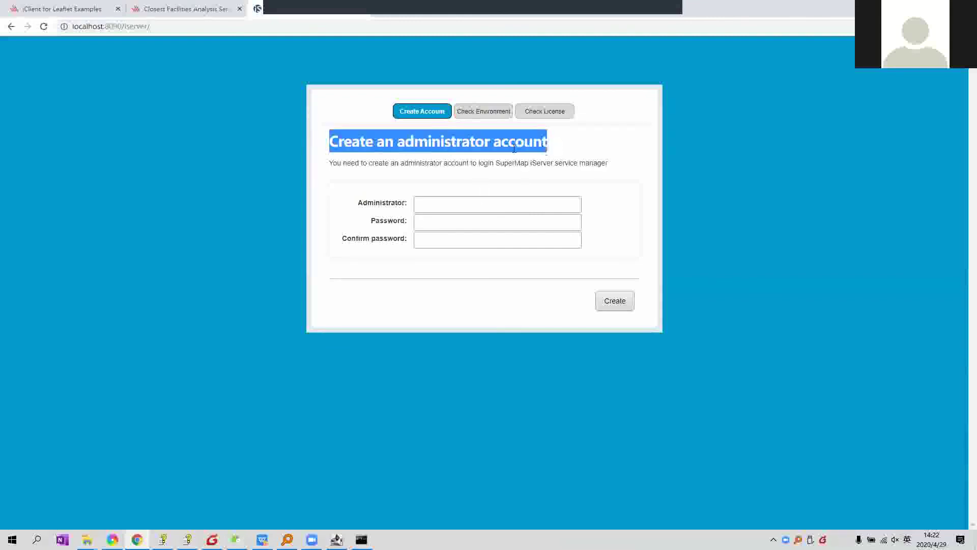
click(472, 151)
Enter the administrator name, the password, and the same password in Confirm password.
click(496, 195)
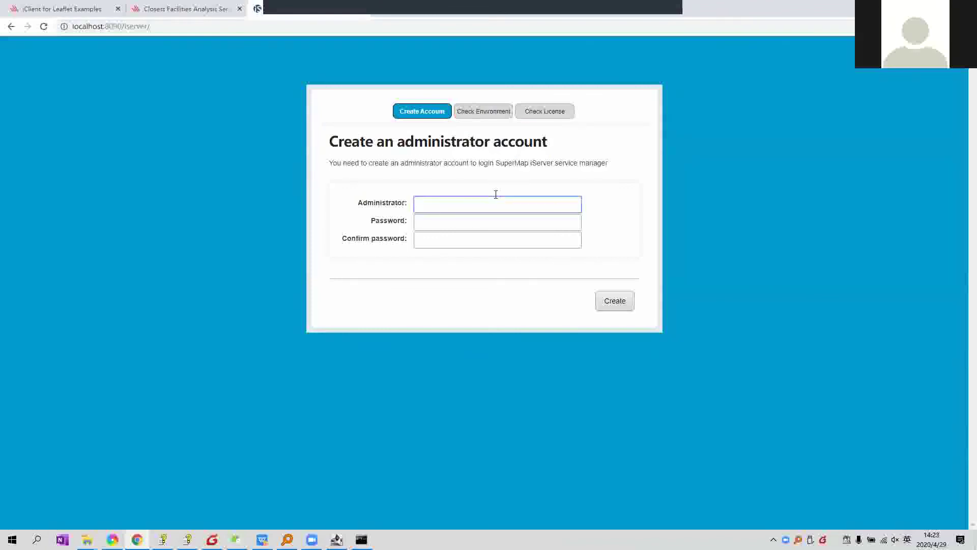
text(admin)
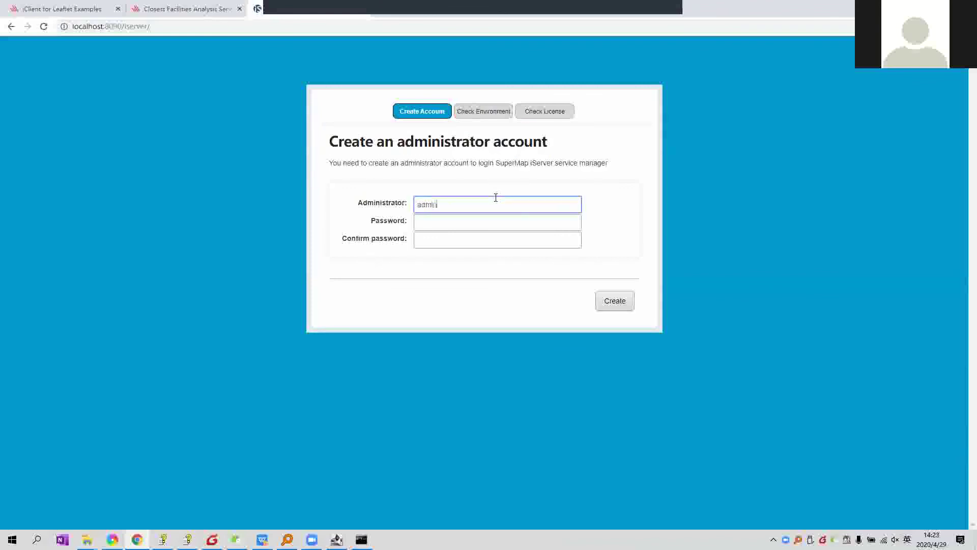
key(Tab)
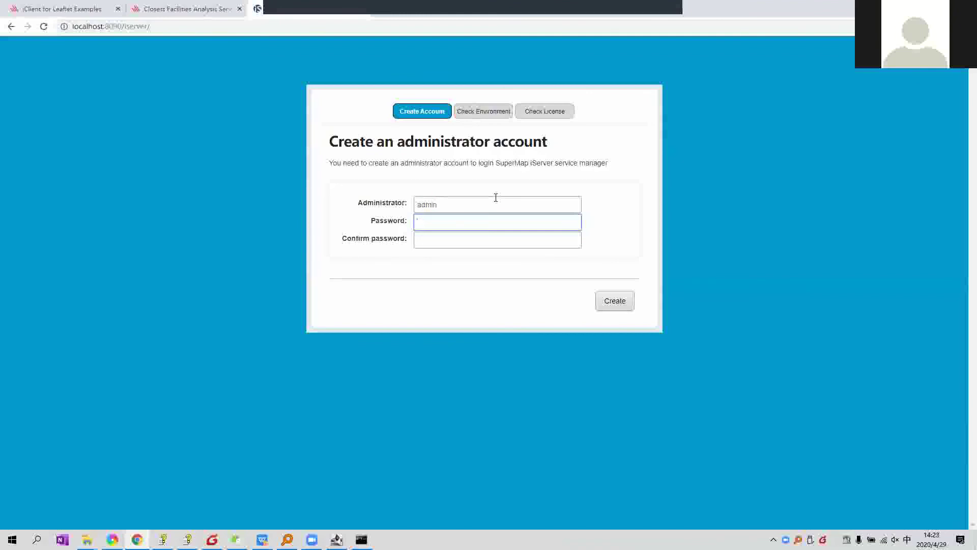
key(Tab)
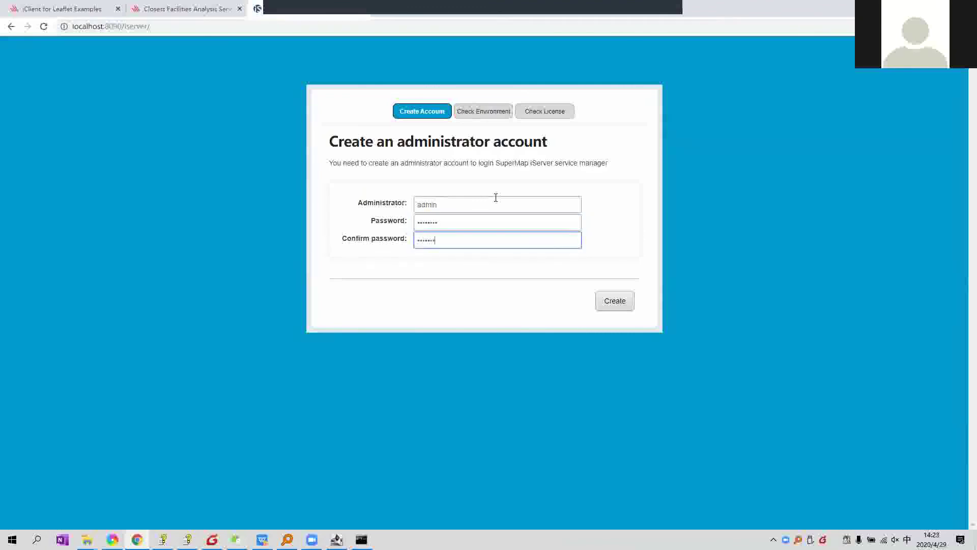
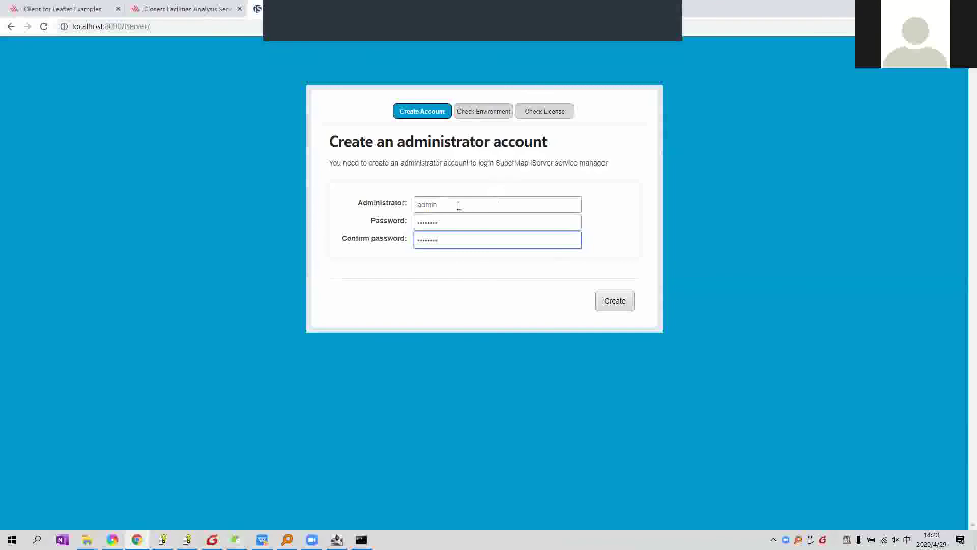
double_click(414, 246)
click(465, 222)
click(453, 244)
Create the administrator account and pass the environment check and Free Trial License pages.
click(628, 304)
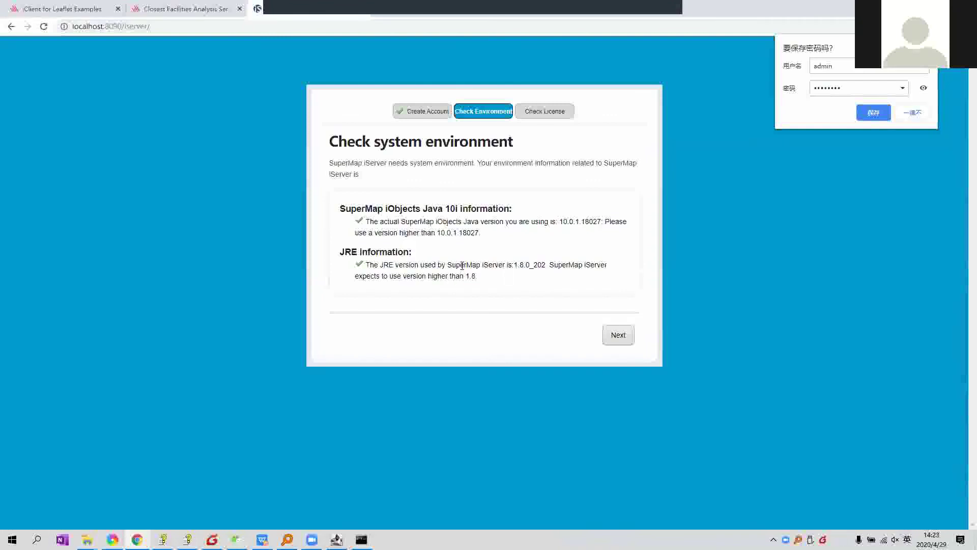
click(618, 334)
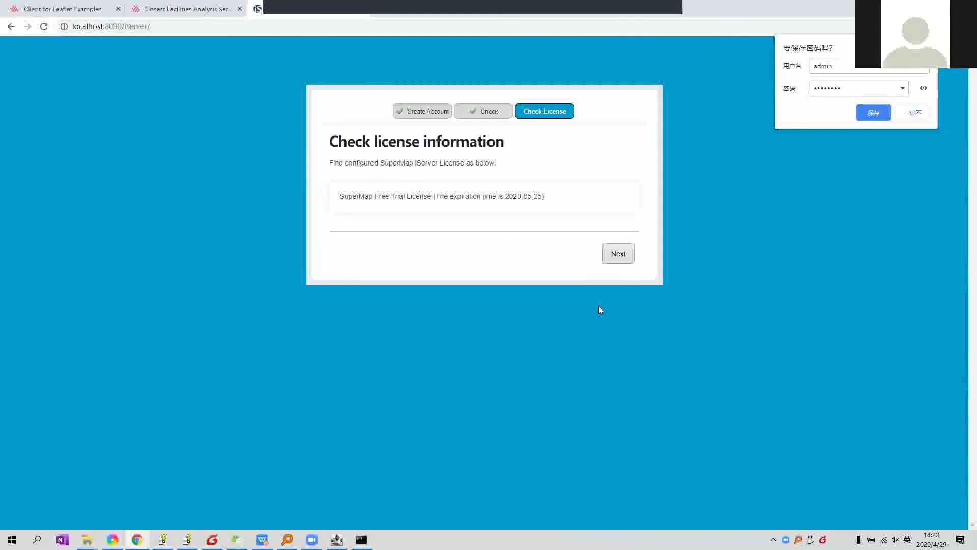
drag(372, 196, 425, 197)
click(509, 276)
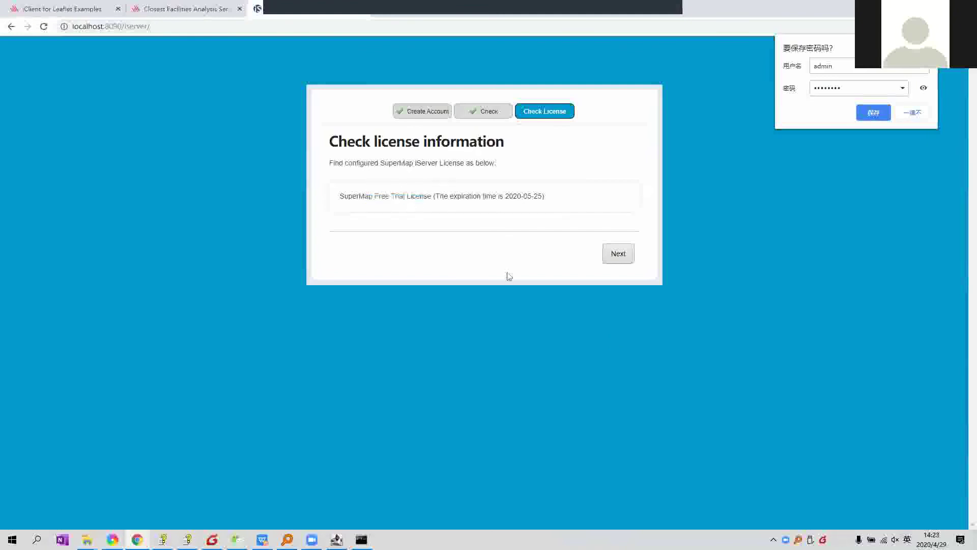
click(619, 253)
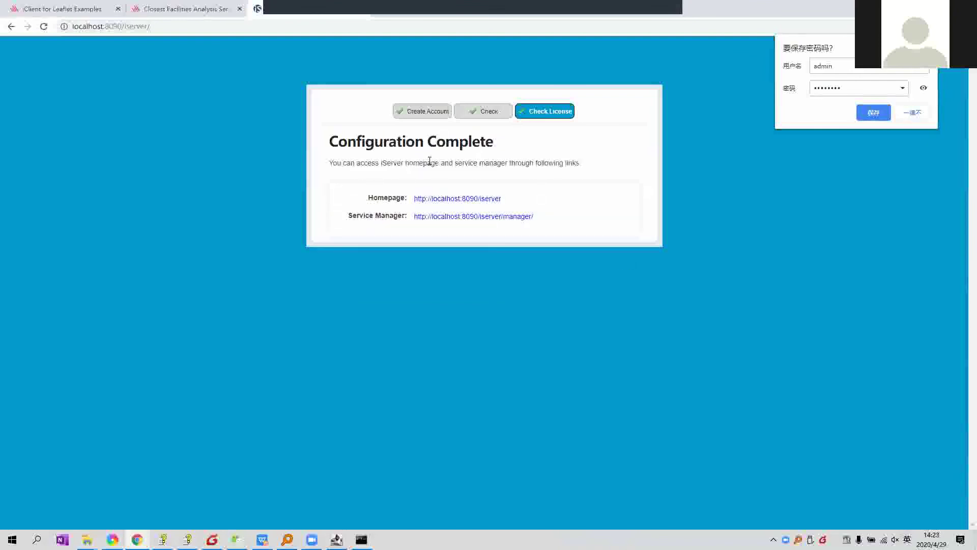
click(474, 201)
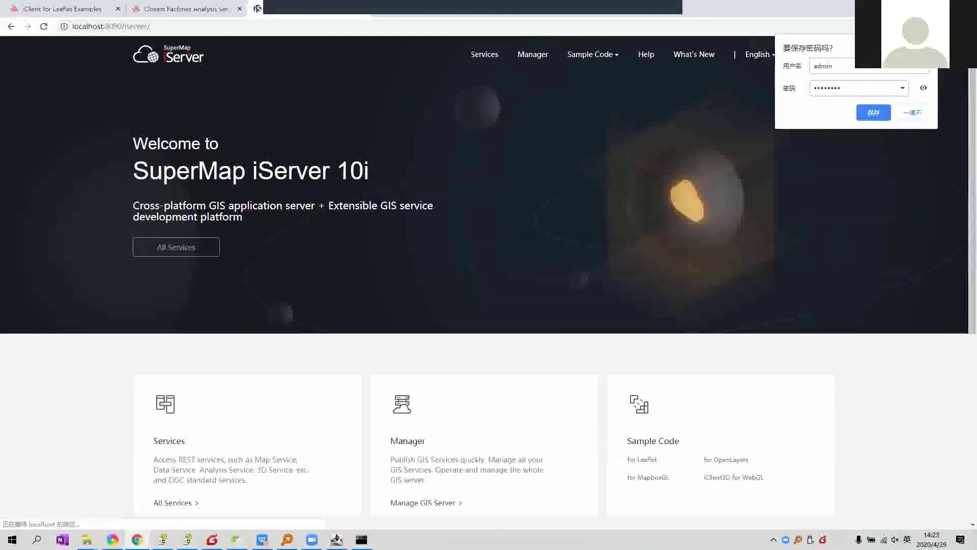
scroll(863, 425, down, 5)
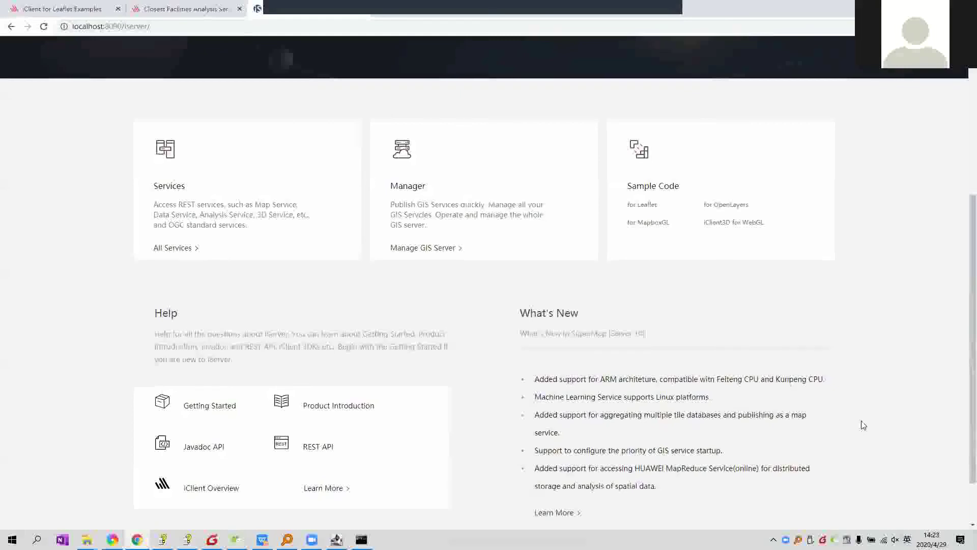
scroll(863, 425, down, 1)
scroll(864, 425, up, 6)
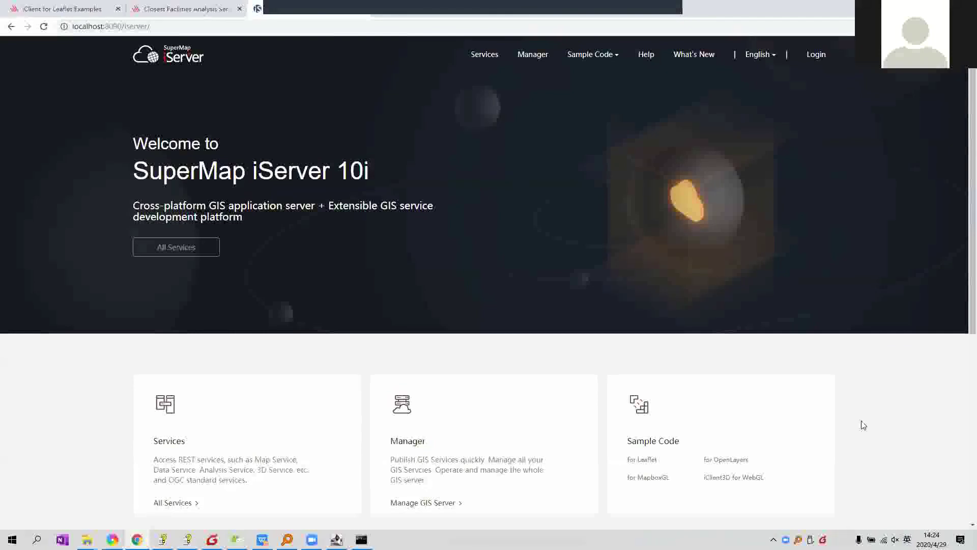
click(592, 54)
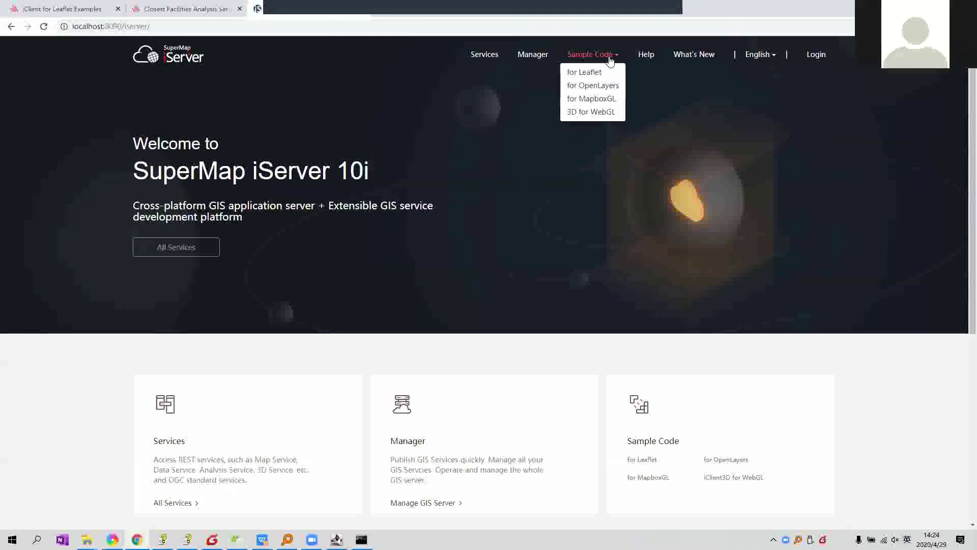
click(593, 74)
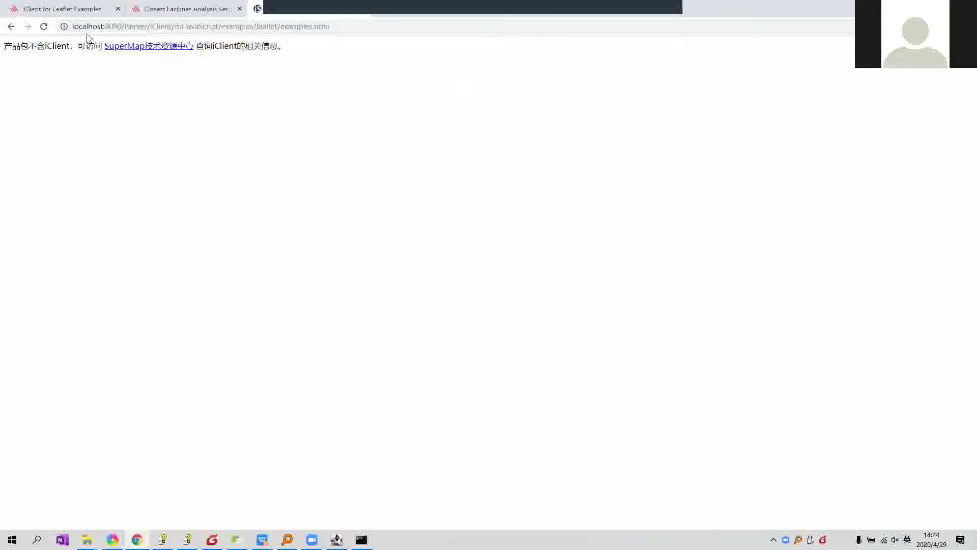
click(10, 27)
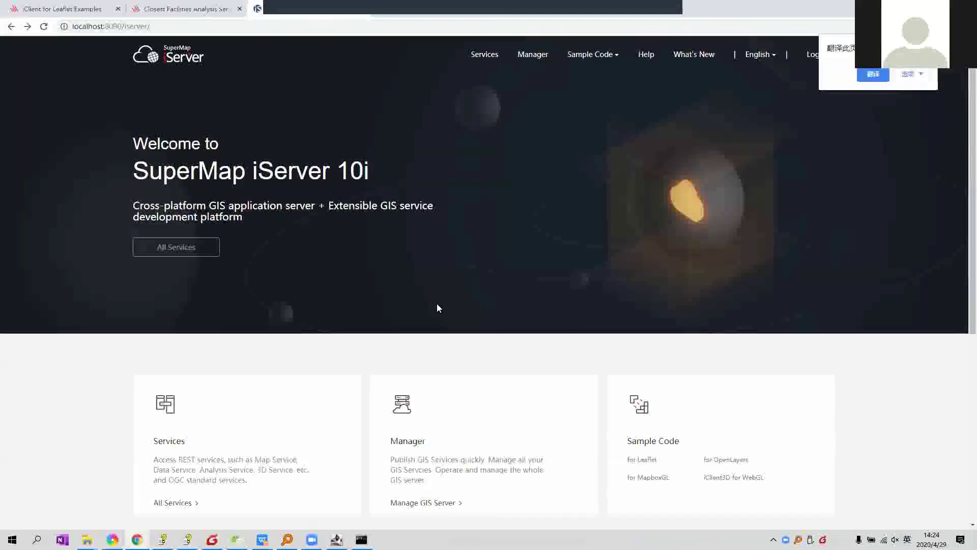
scroll(365, 401, down, 2)
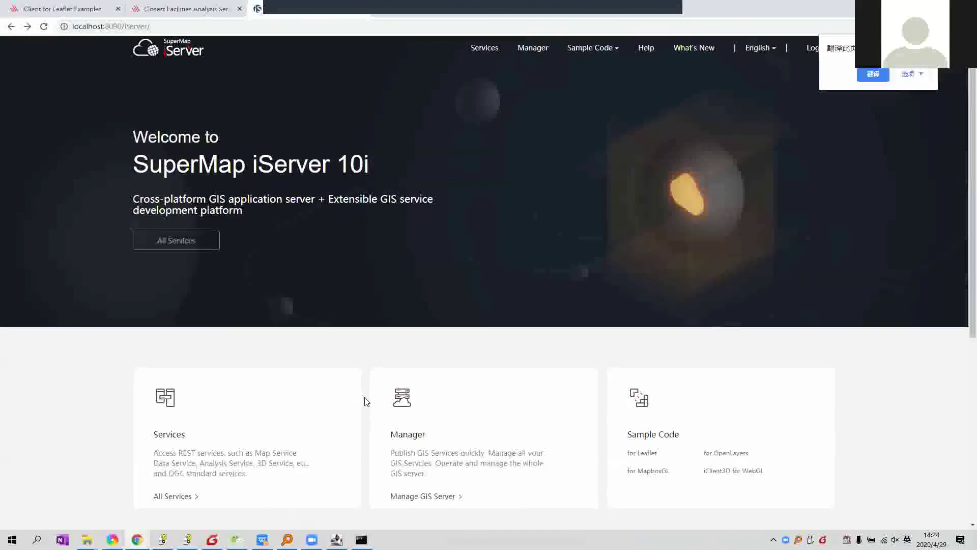
scroll(711, 334, up, 1)
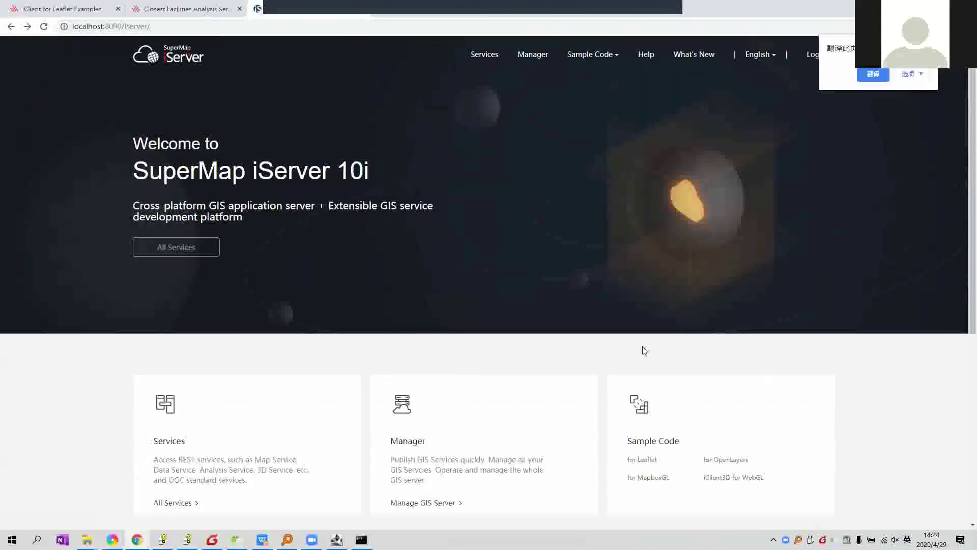
scroll(887, 367, down, 2)
scroll(888, 368, up, 2)
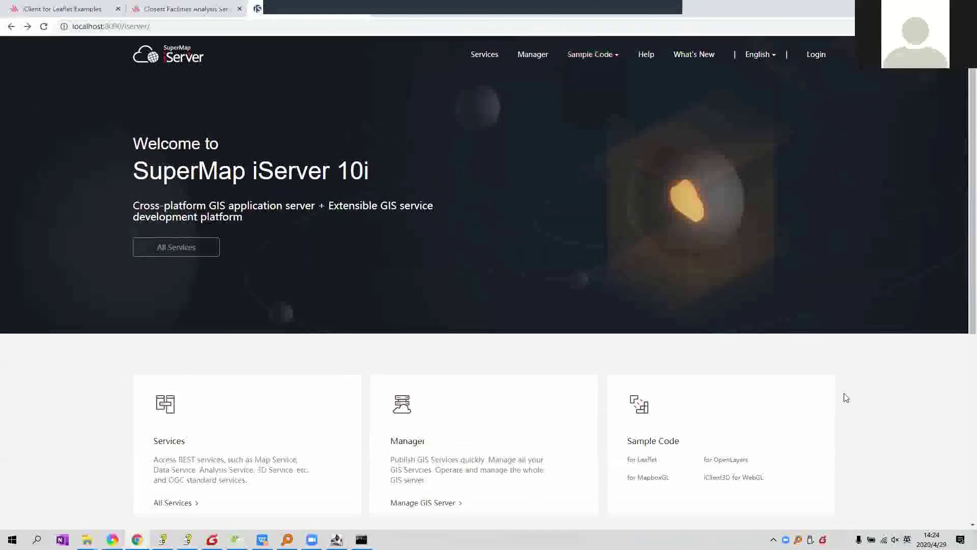
scroll(844, 397, down, 5)
scroll(844, 395, up, 3)
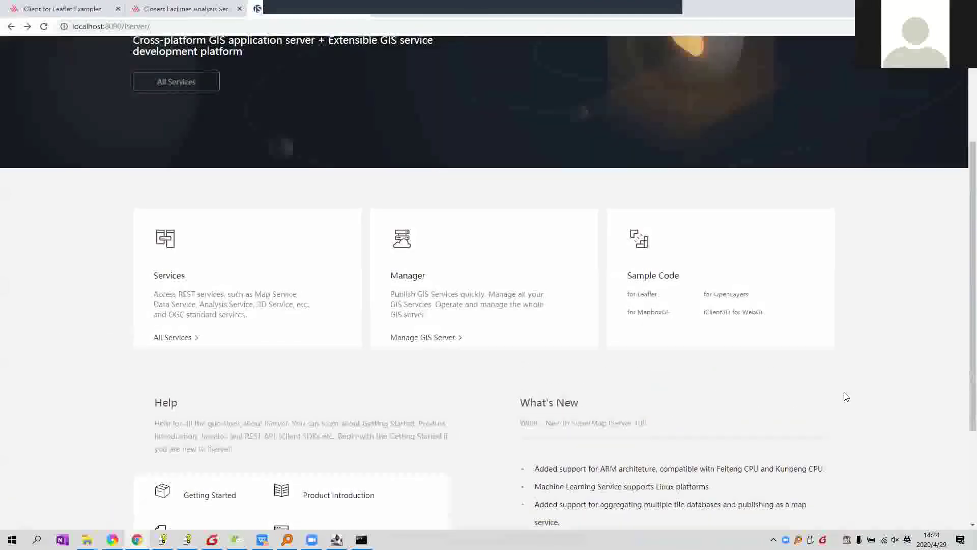
scroll(845, 391, up, 2)
scroll(846, 390, up, 1)
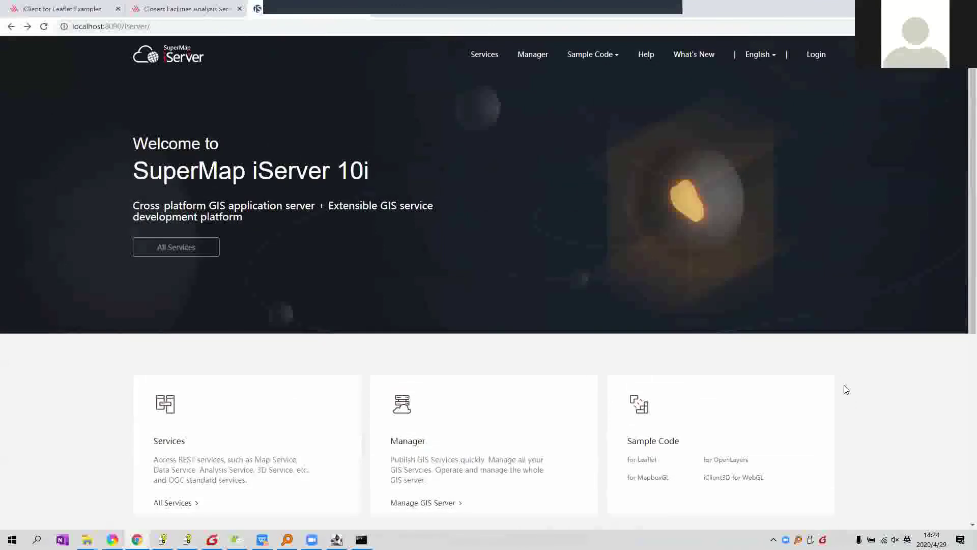
click(486, 57)
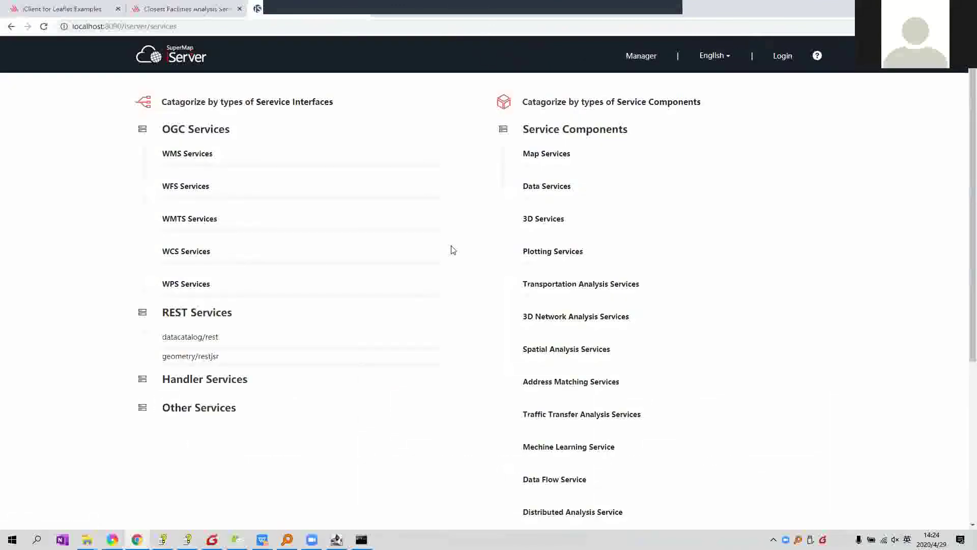
scroll(455, 251, down, 4)
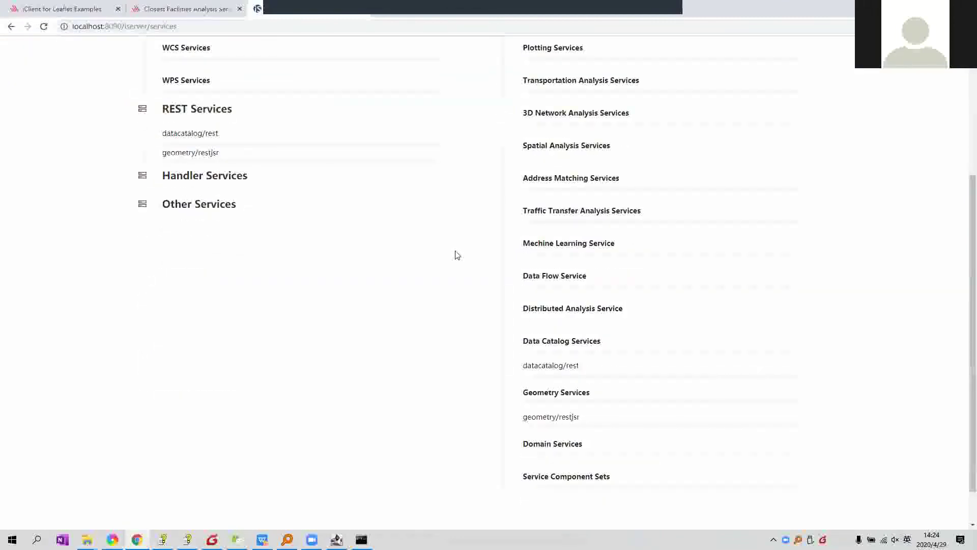
scroll(455, 254, up, 4)
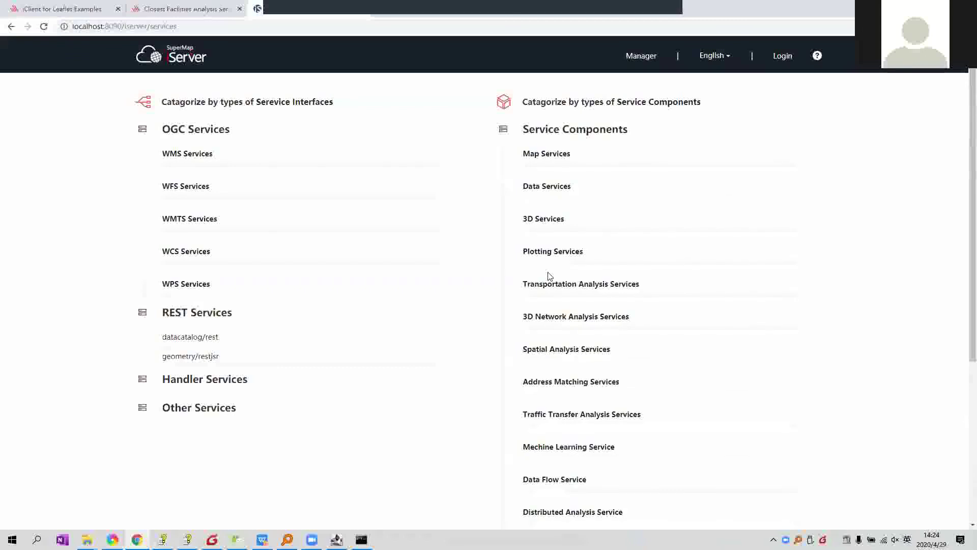
click(11, 26)
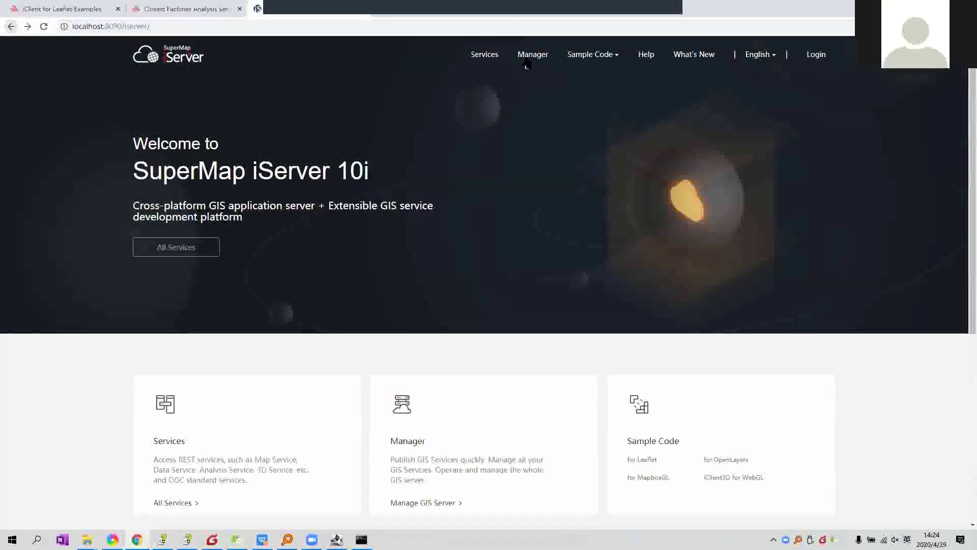
click(533, 55)
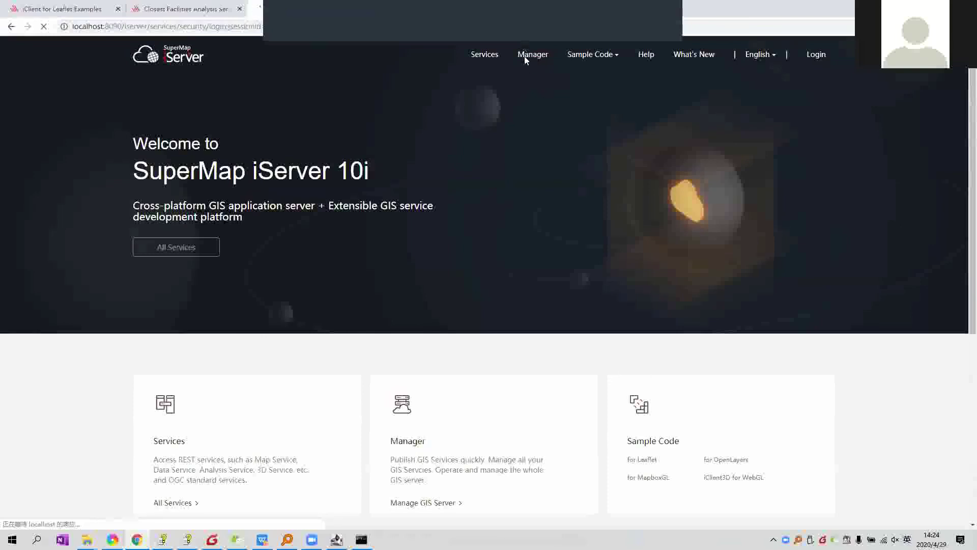
text(admin)
key(Tab)
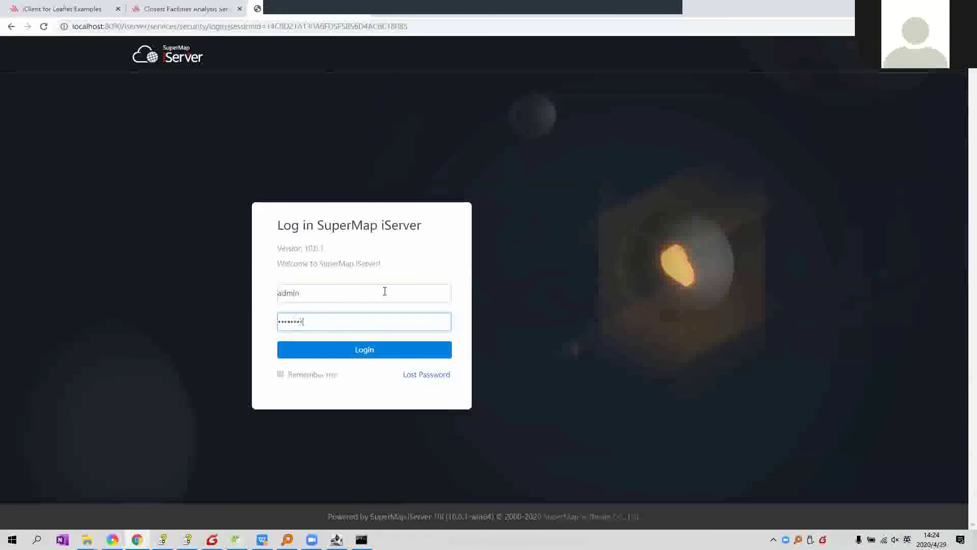
key(Return)
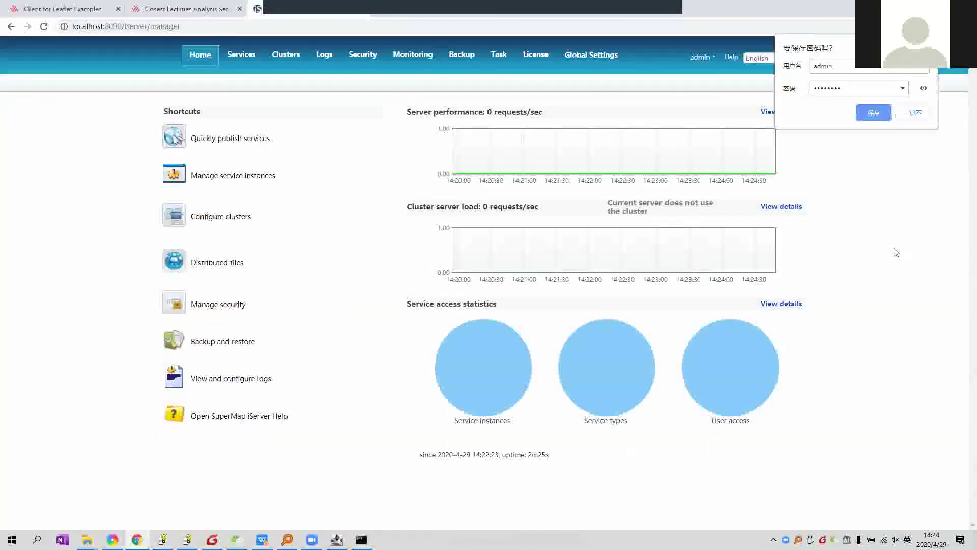
mouse_move(634, 329)
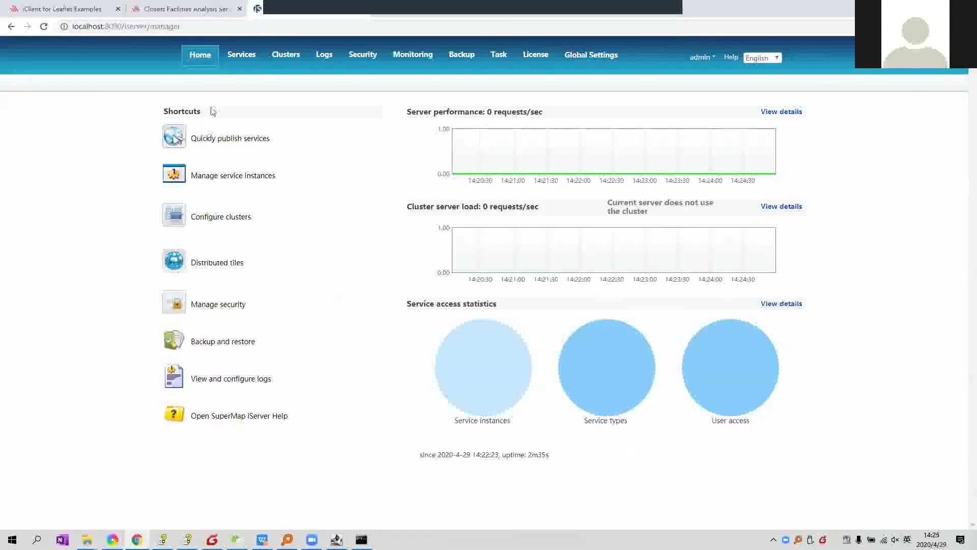
key(alt+Left)
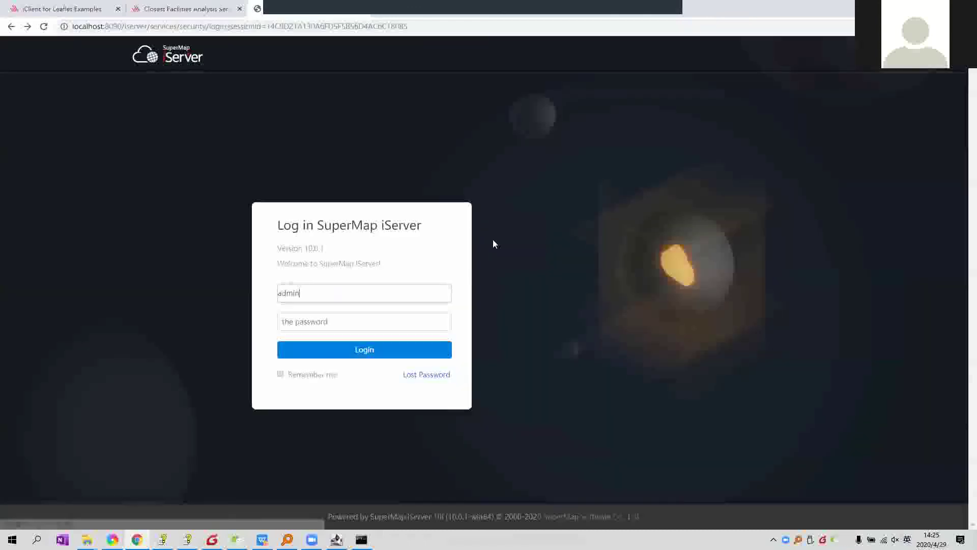
click(7, 26)
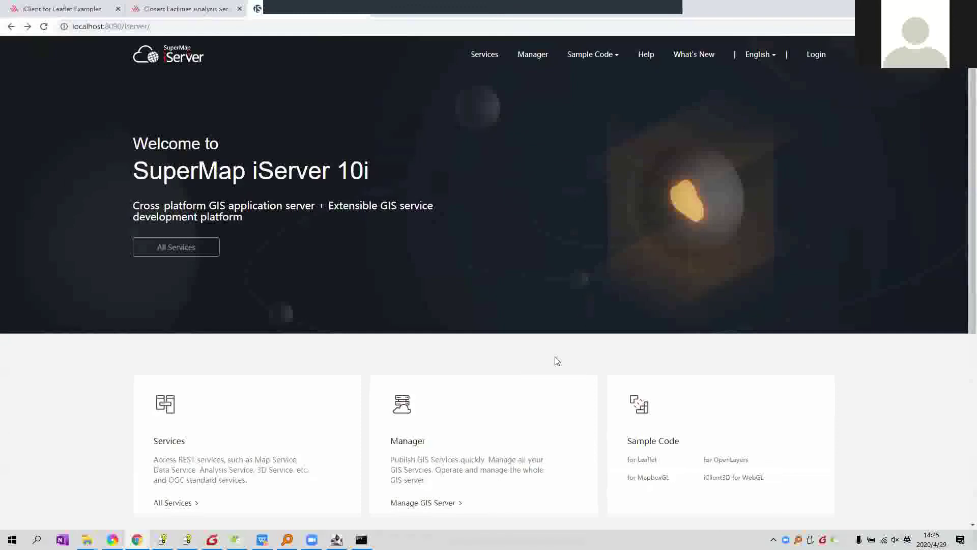
click(336, 539)
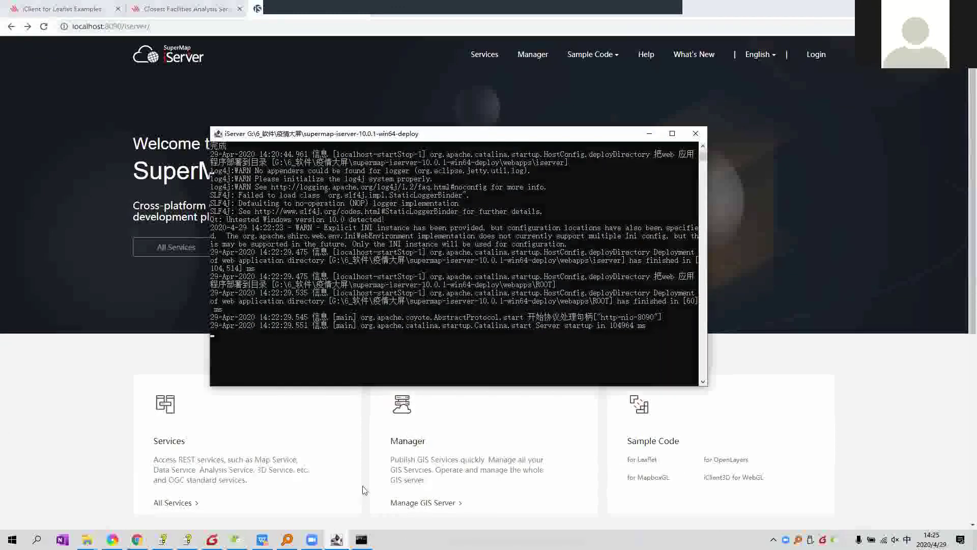
click(336, 539)
click(362, 539)
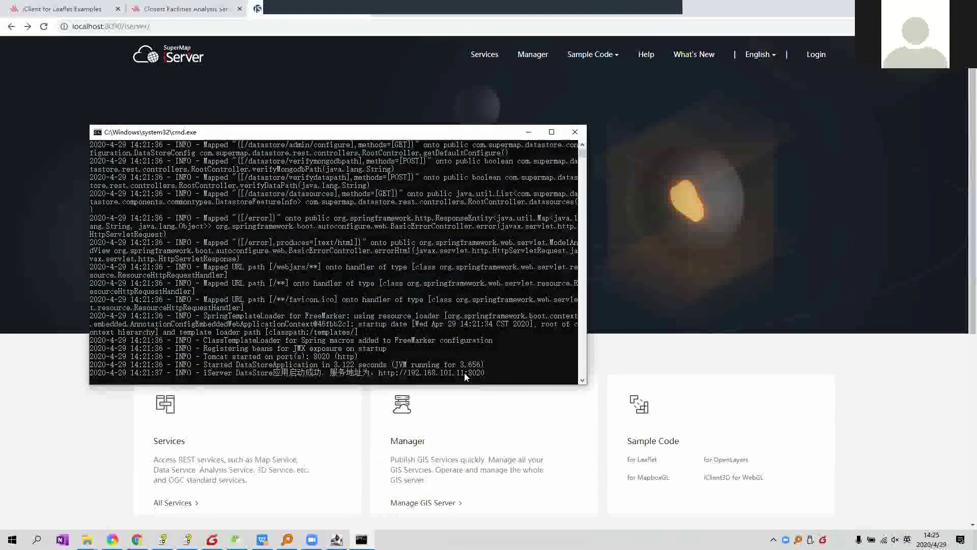
click(601, 352)
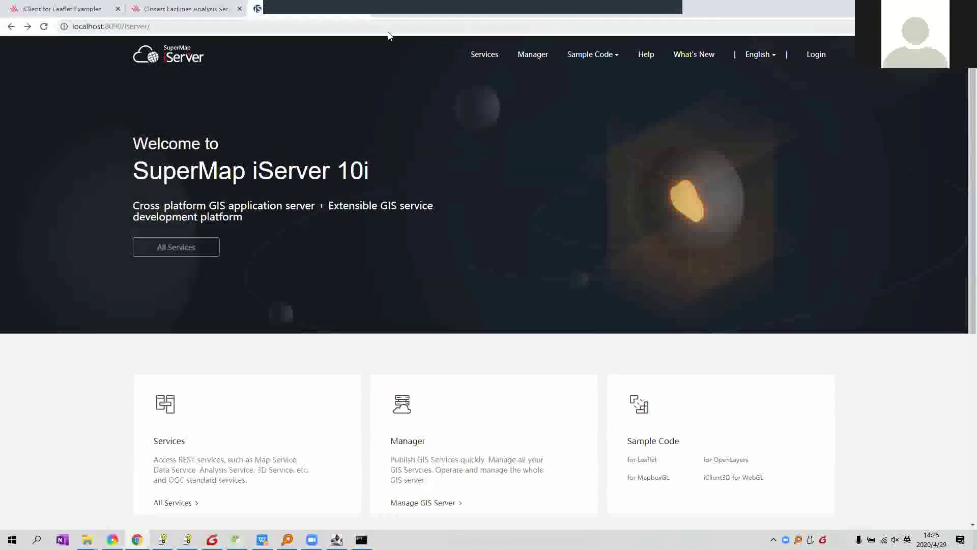
key(ctrl+t)
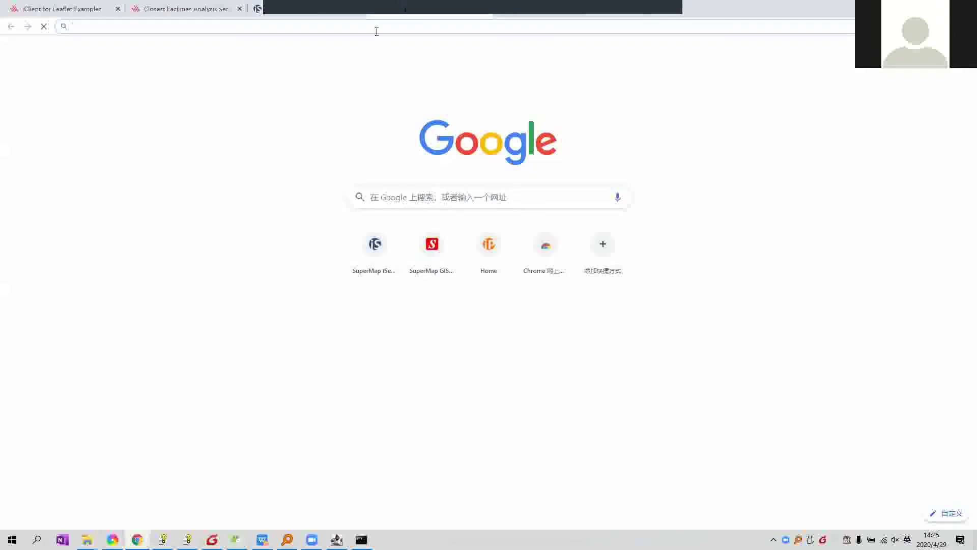
text(localhost:)
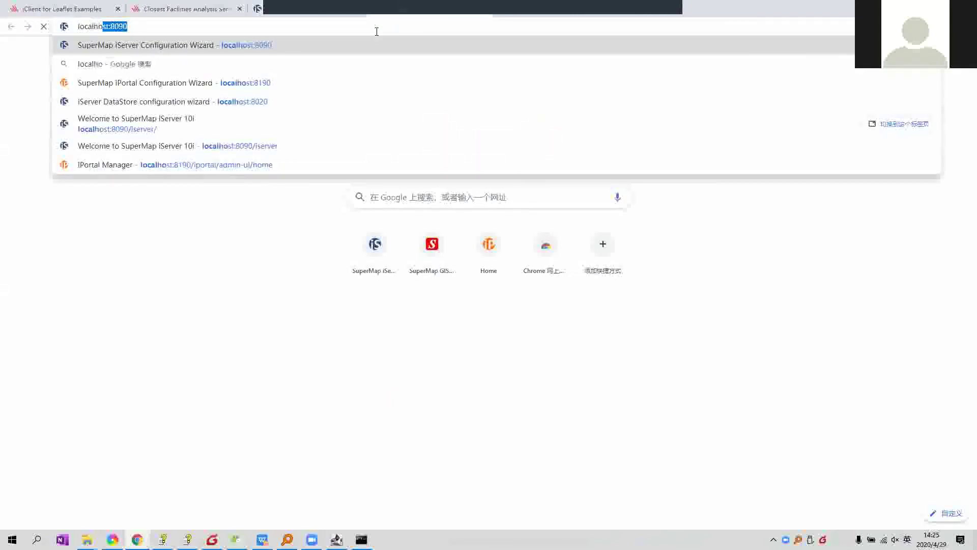
text(8020)
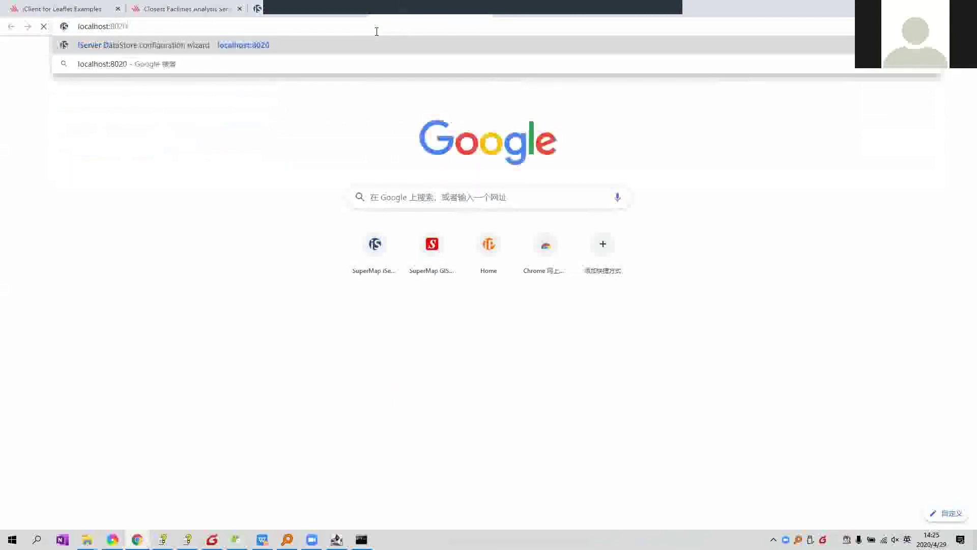
key(Return)
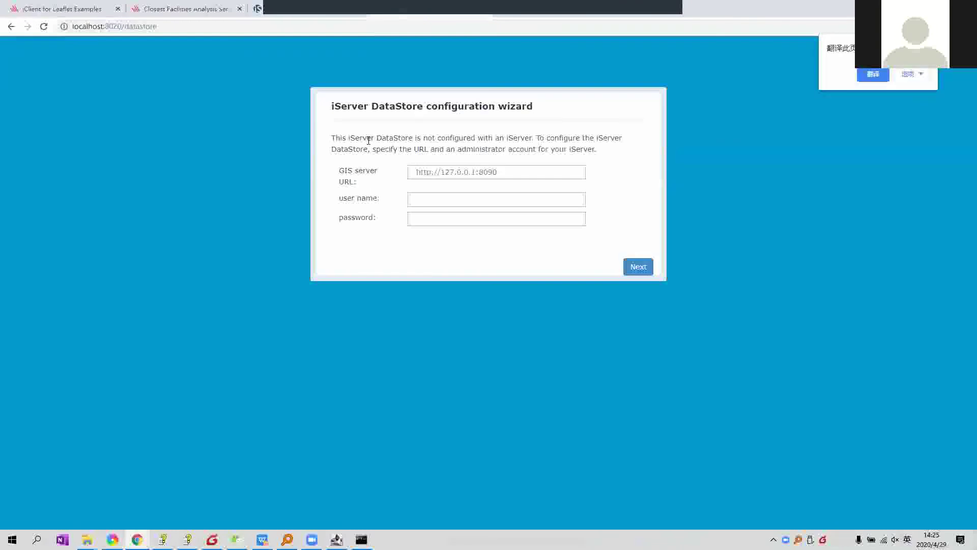
click(478, 166)
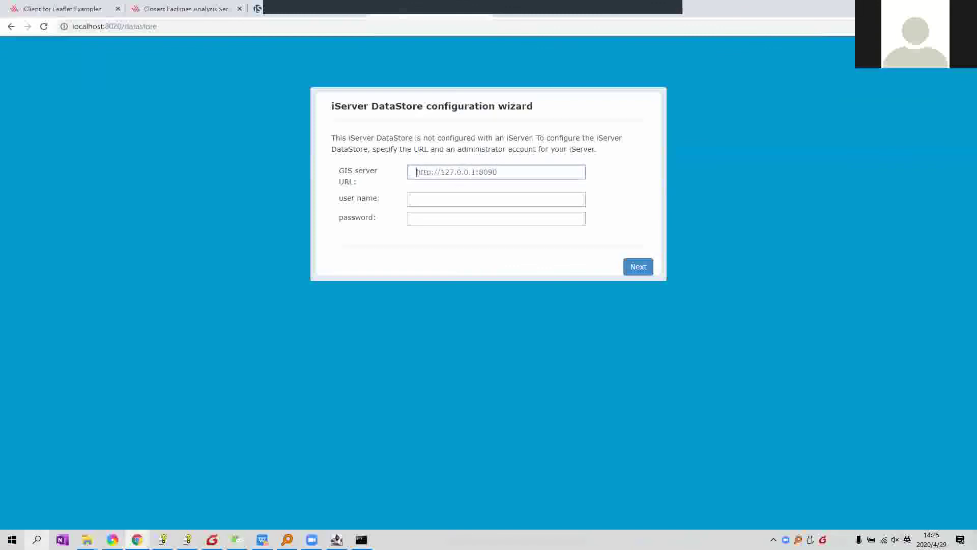
click(36, 539)
Open Command Prompt via cmd search and run ipconfig.
text(cmd)
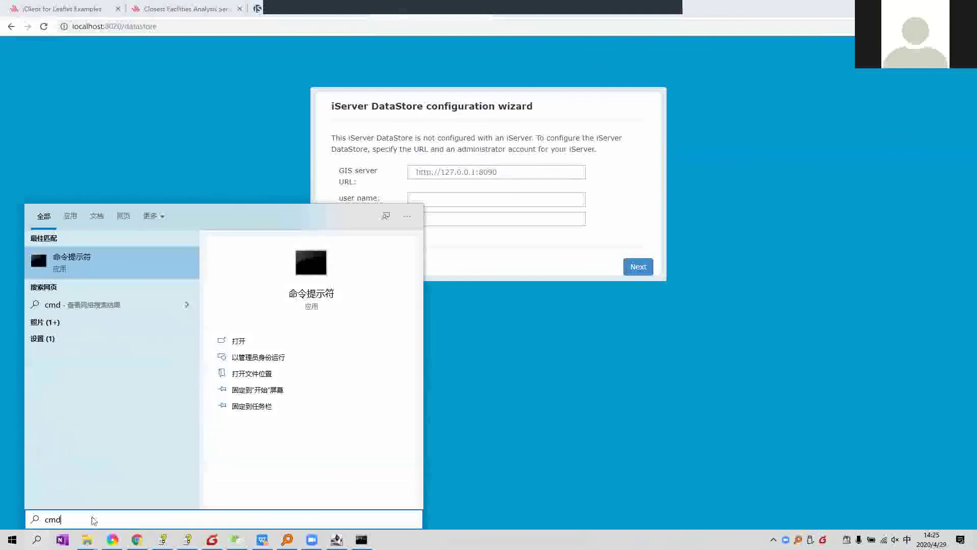
key(Return)
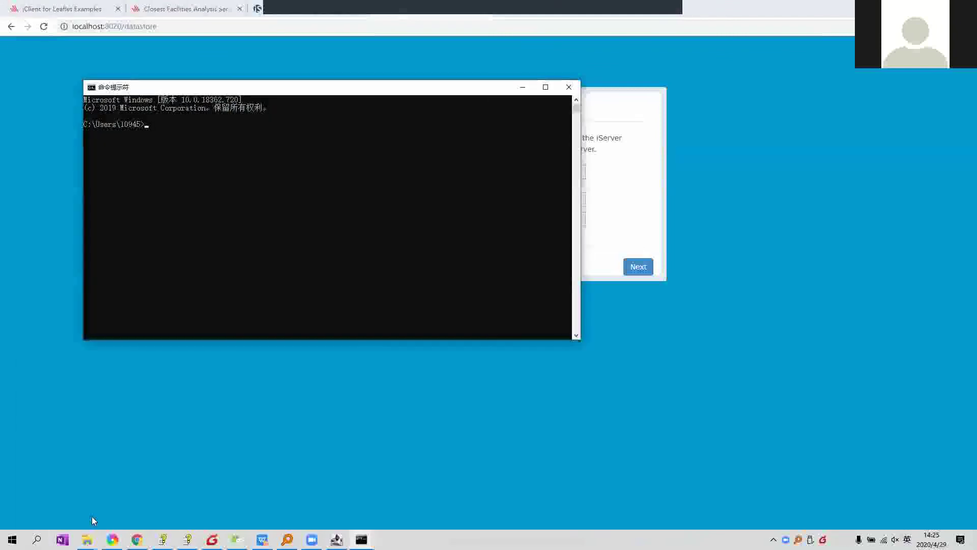
text(ipconfig)
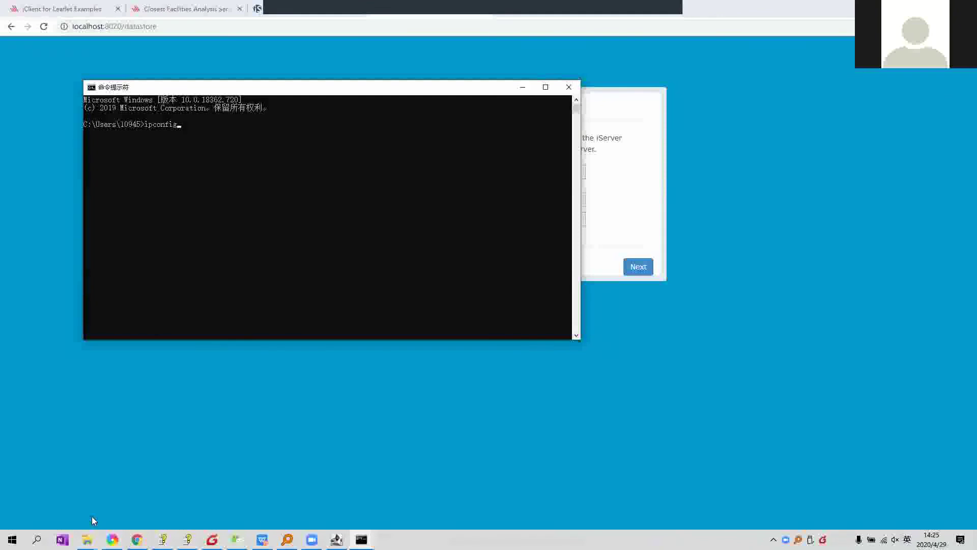
key(Return)
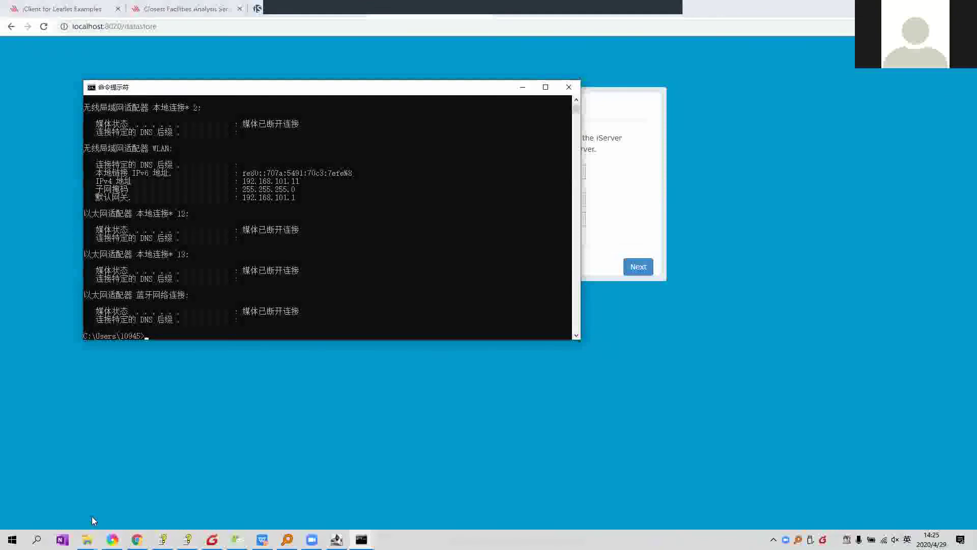
Copy IPv4 address 192.168.101.11 and select localhost in the iServer page address in Chrome.
scroll(295, 210, up, 1)
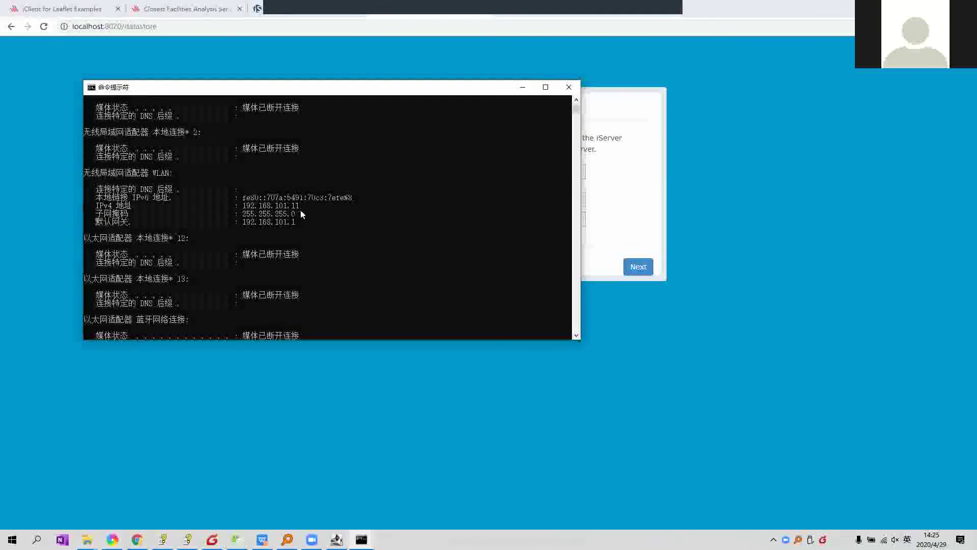
scroll(318, 253, up, 6)
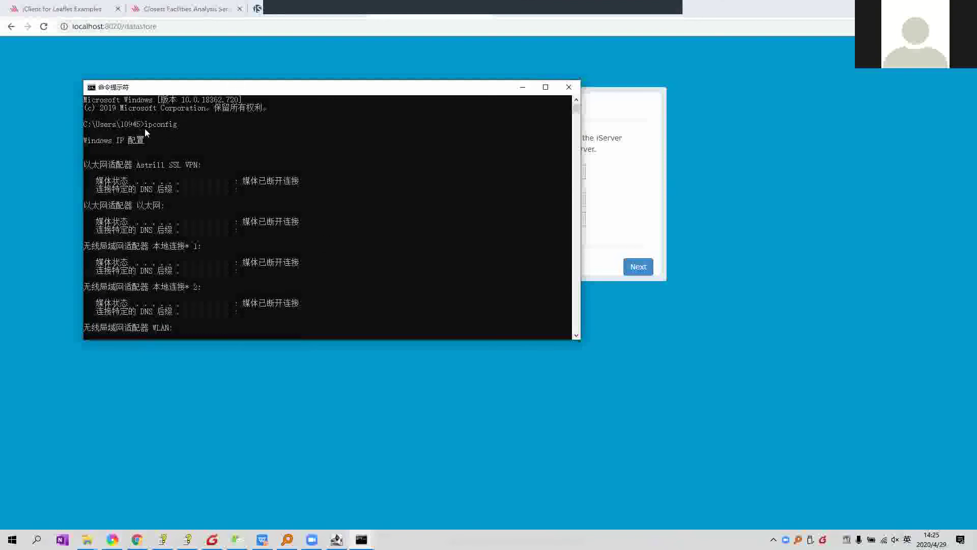
scroll(243, 195, down, 5)
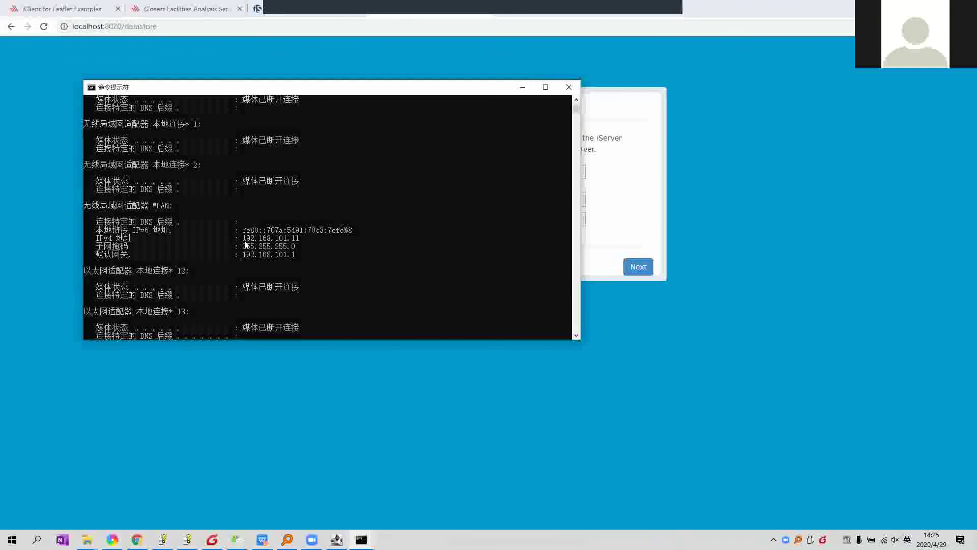
drag(242, 238, 299, 242)
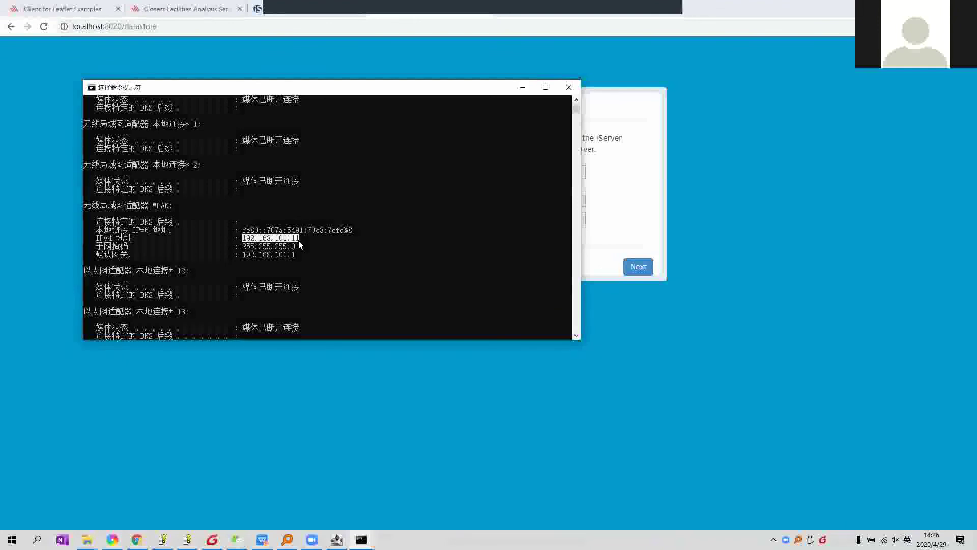
key(ctrl+c)
key(alt+Tab)
key(alt+Left)
double_click(84, 26)
Load iServer at 192.168.101.11:8090 and paste that address into the DataStore wizard's GIS server URL.
key(ctrl+v)
key(Return)
key(ctrl+l)
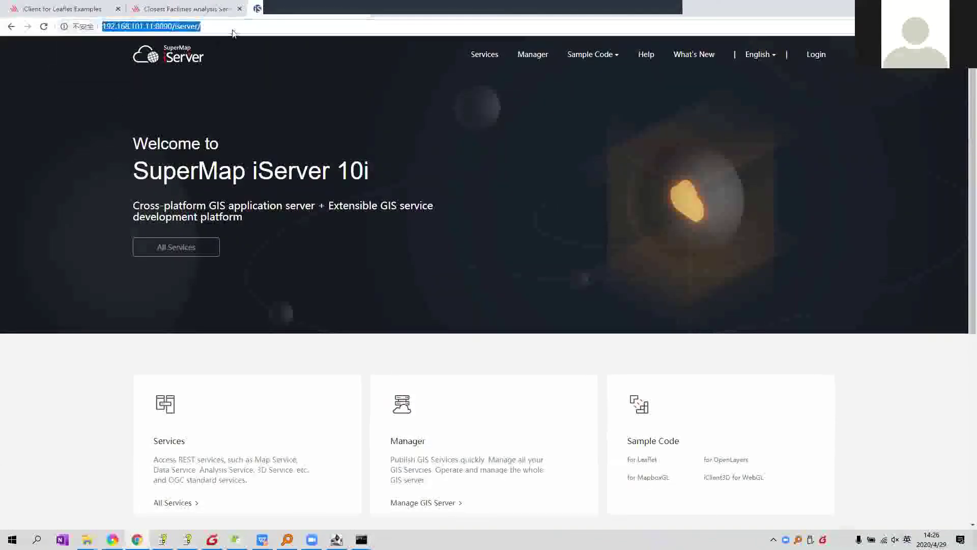
click(379, 9)
click(491, 171)
key(ctrl+v)
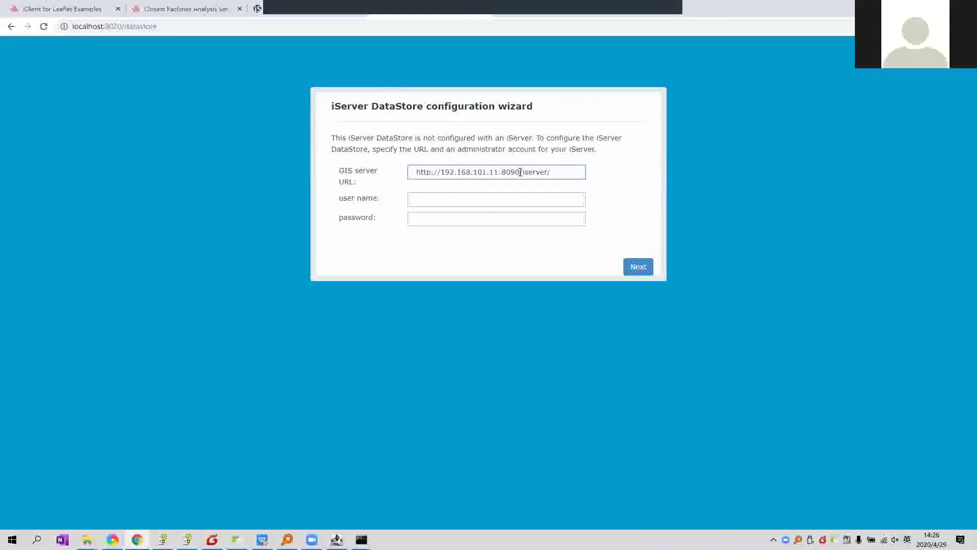
Trim /iserver/ from the URL, enter the administrator credentials, and accept the content directory.
key(shift+End)
key(Delete)
click(522, 195)
text(admin)
key(Tab)
key(Return)
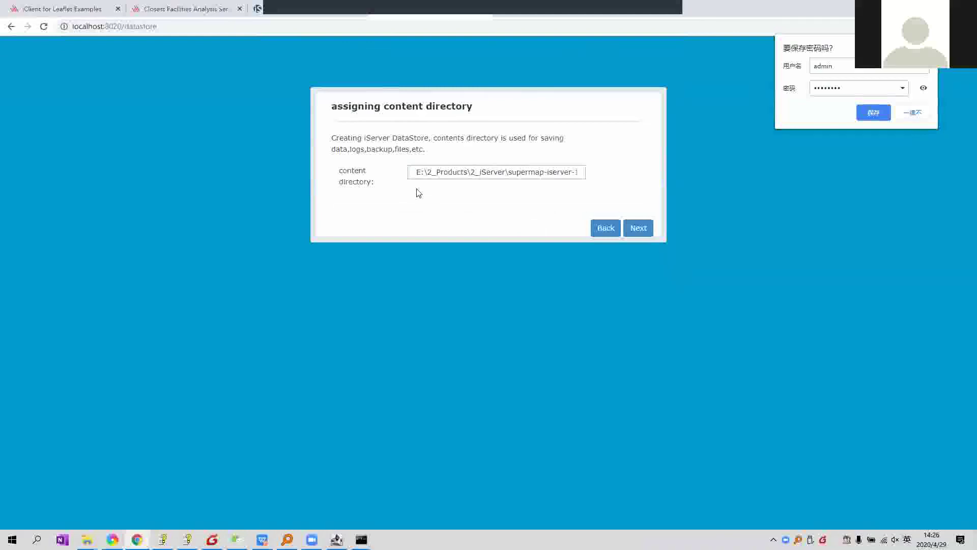
click(637, 233)
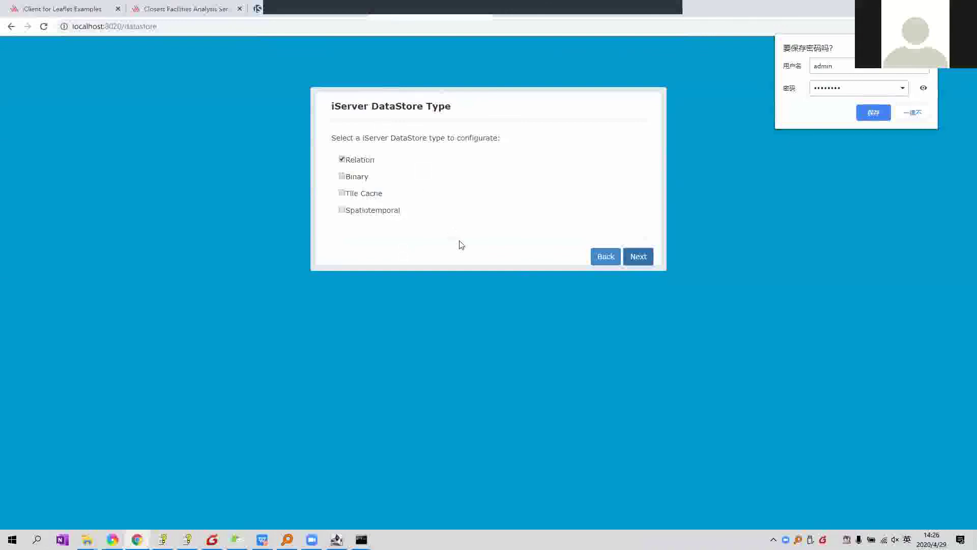
Keep the DataStore type as Relation and finish the summary for server 192.168.101.11:8090.
drag(355, 173, 401, 174)
click(379, 193)
double_click(363, 196)
drag(351, 213, 402, 215)
click(400, 216)
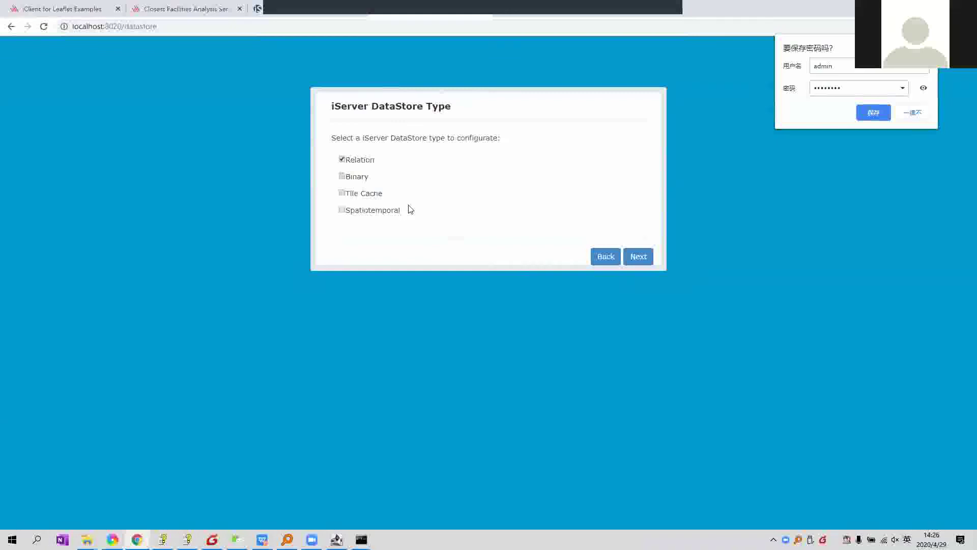
click(640, 258)
click(635, 288)
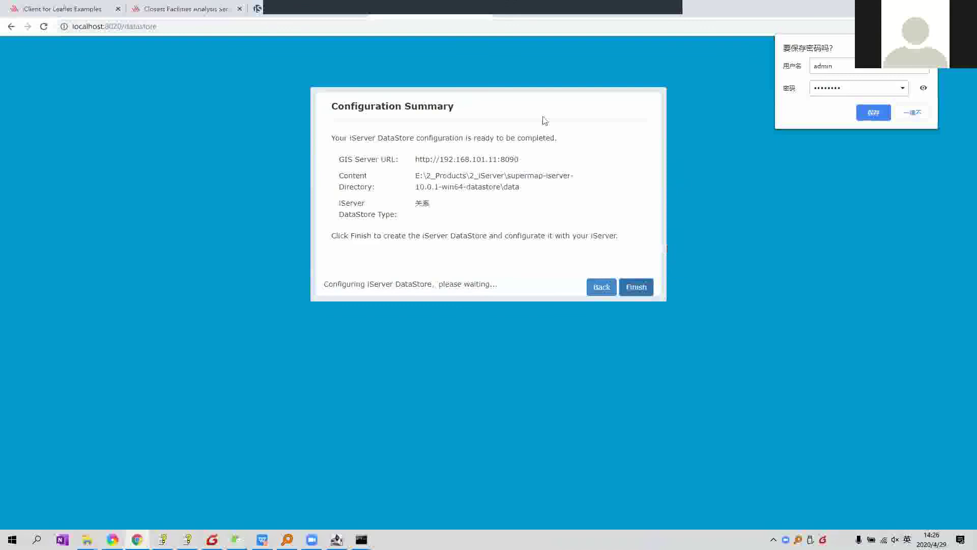
mouse_move(363, 537)
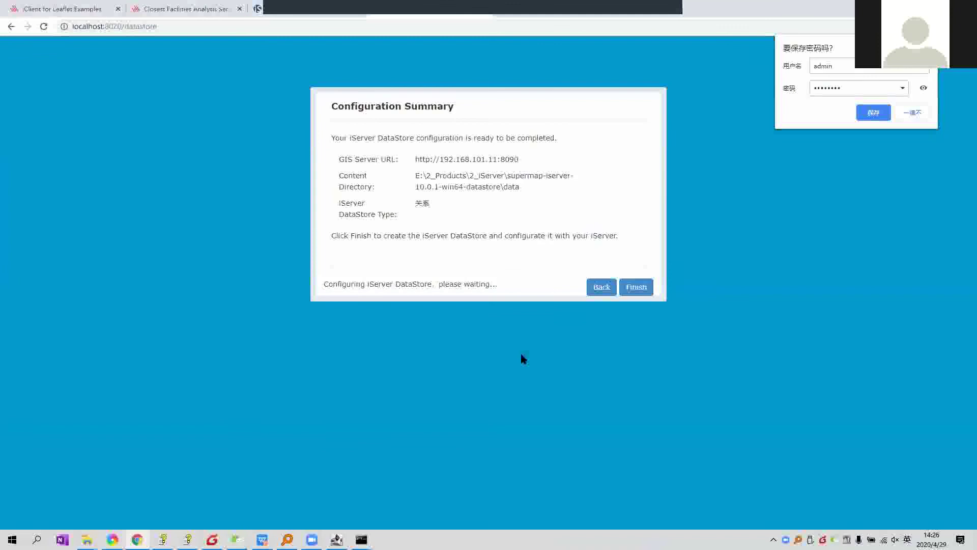
key(alt+Tab)
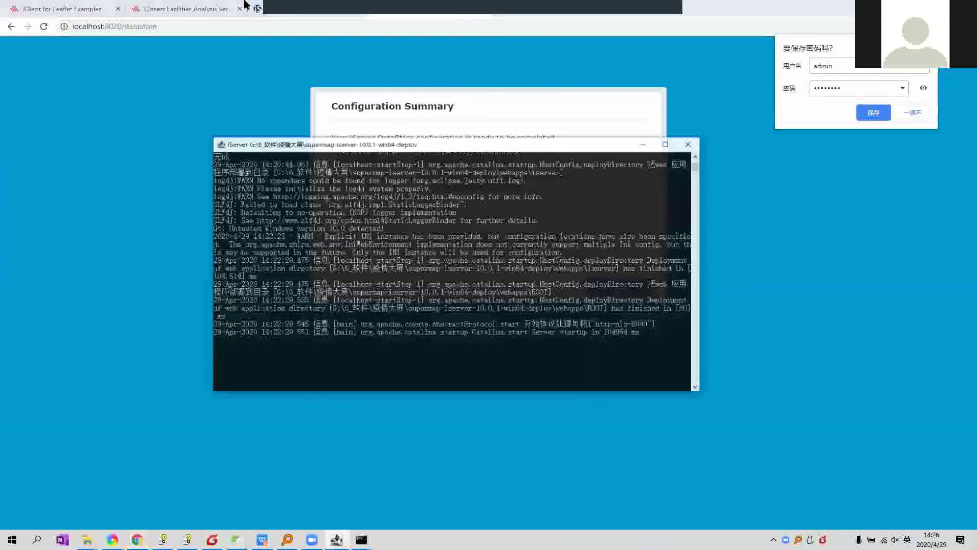
Inspect the iServer console's startup log, which ends with Server startup in 104964 ms.
click(362, 540)
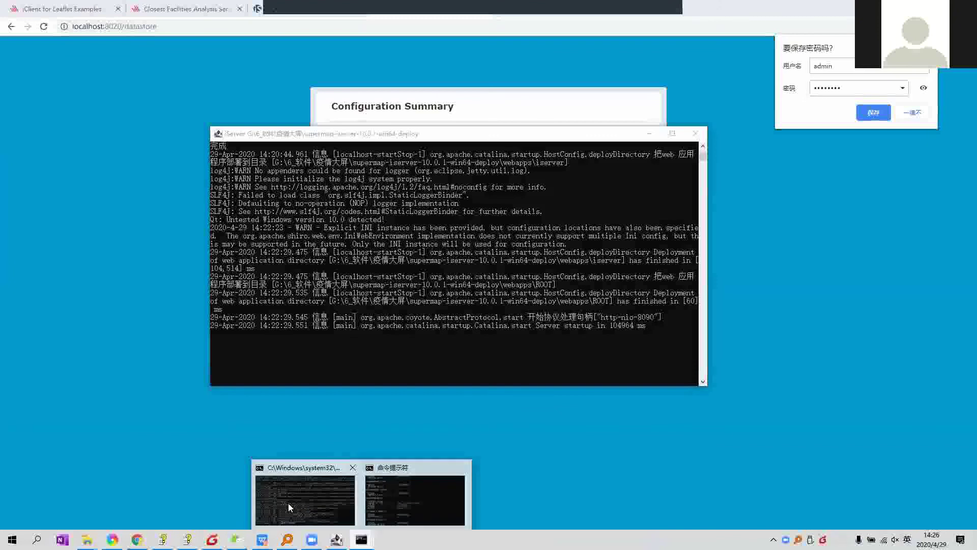
mouse_move(303, 481)
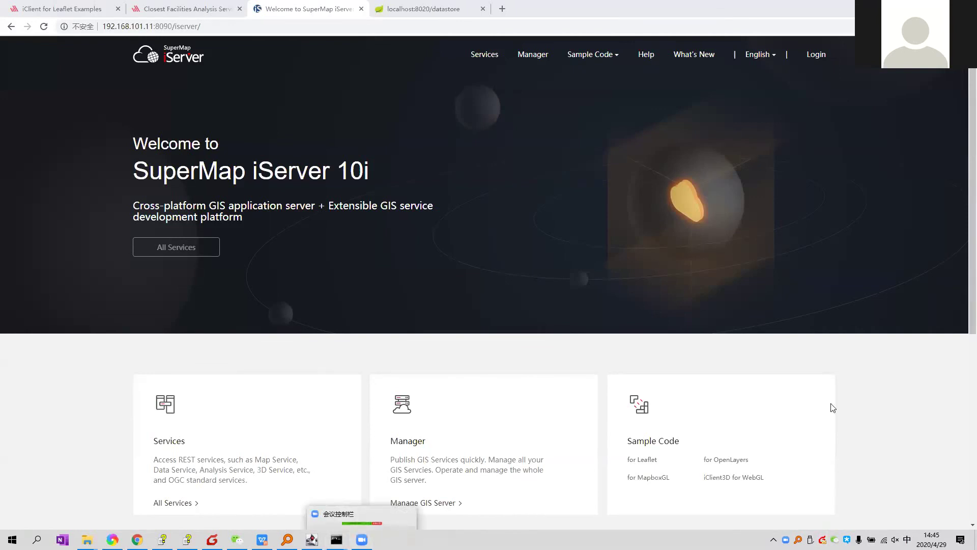
Switch to the File Explorer window listing startup.bat, shutdown.bat, startpg.bat and stoppg.bat.
click(843, 415)
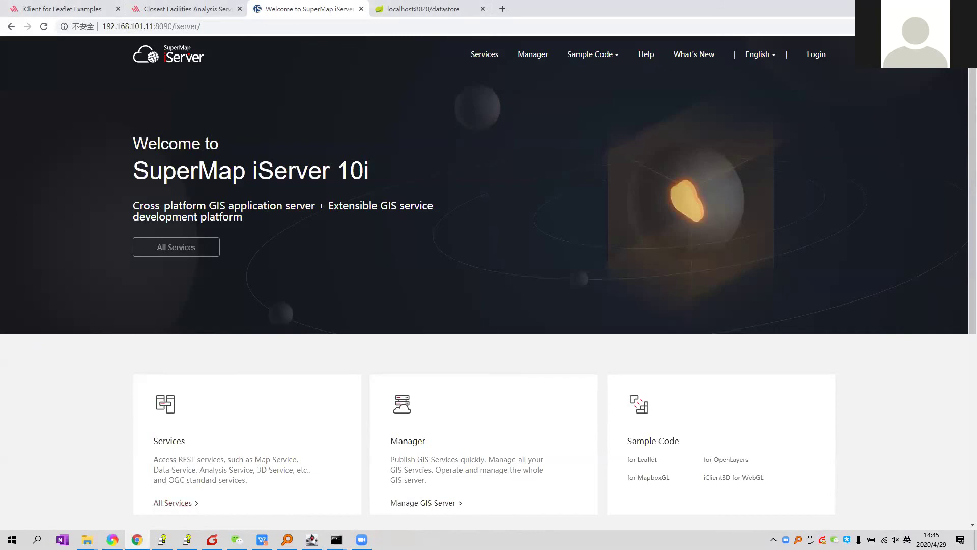
mouse_move(87, 540)
click(219, 508)
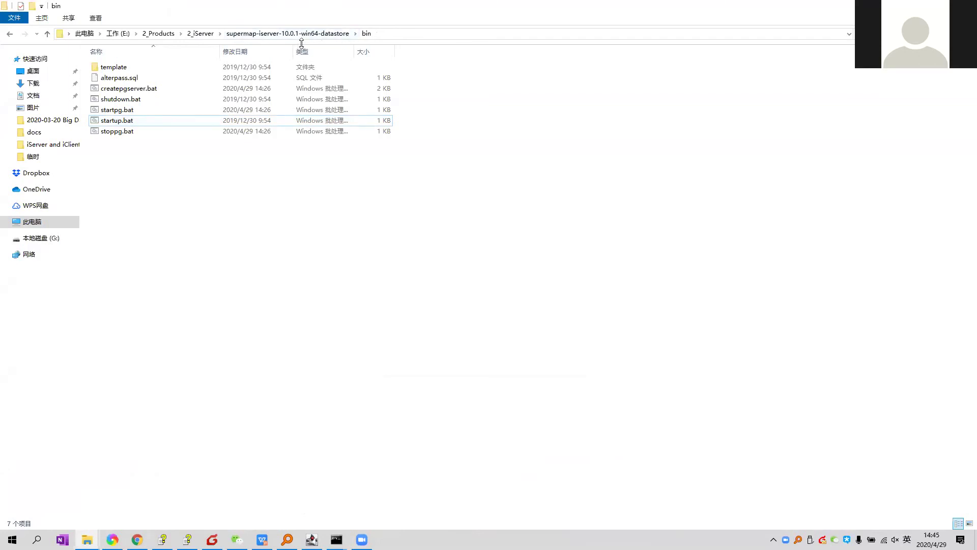
Browse up to the 2_iServer folder and reopen the DataStore install folder.
click(332, 34)
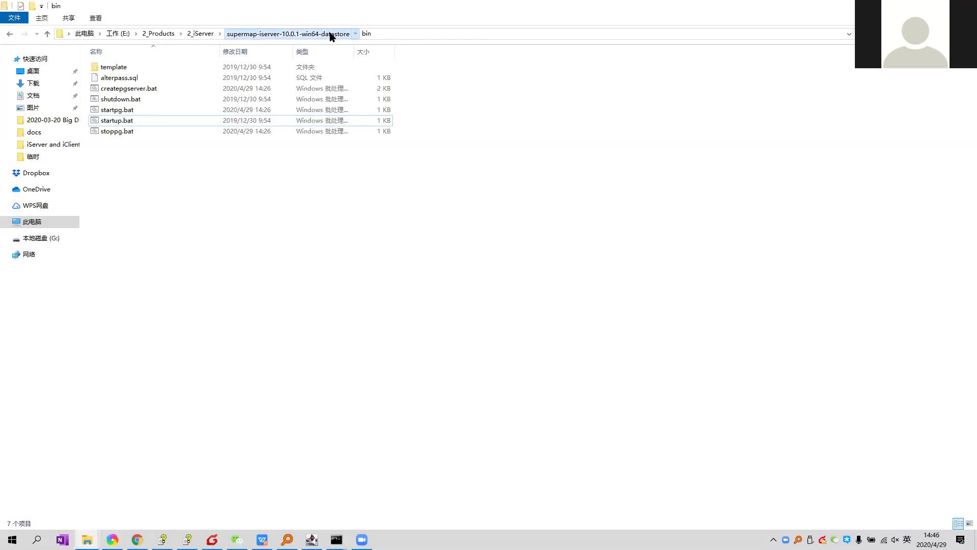
click(200, 34)
click(199, 100)
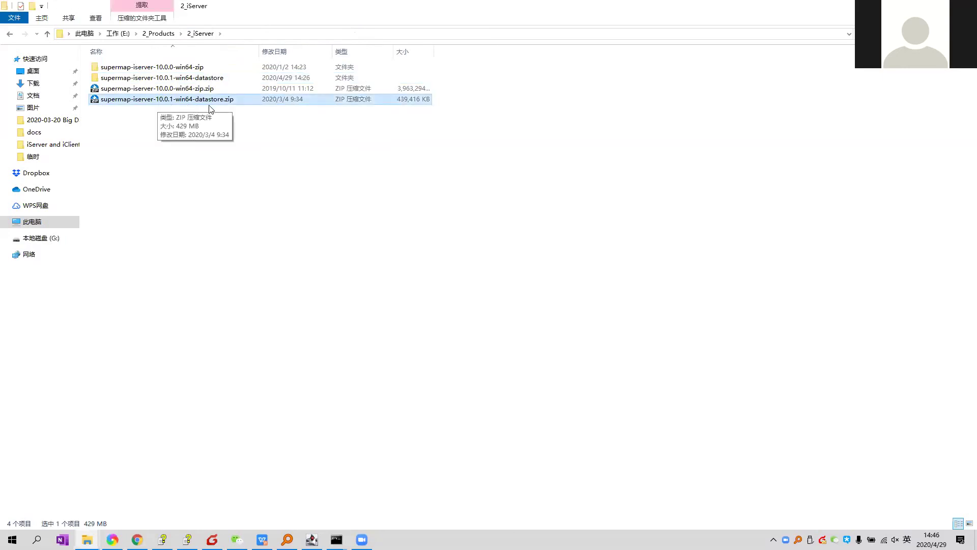
click(196, 70)
double_click(179, 78)
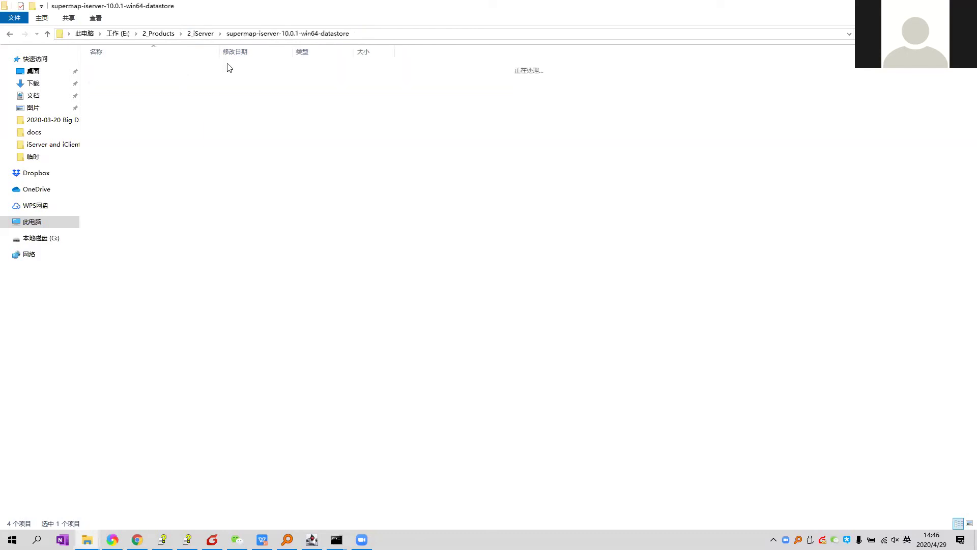
Select startup.bat in the bin folder, then view localhost:8020/datastore showing RELATIONSHIP successfully configured.
drag(191, 187, 201, 110)
click(183, 62)
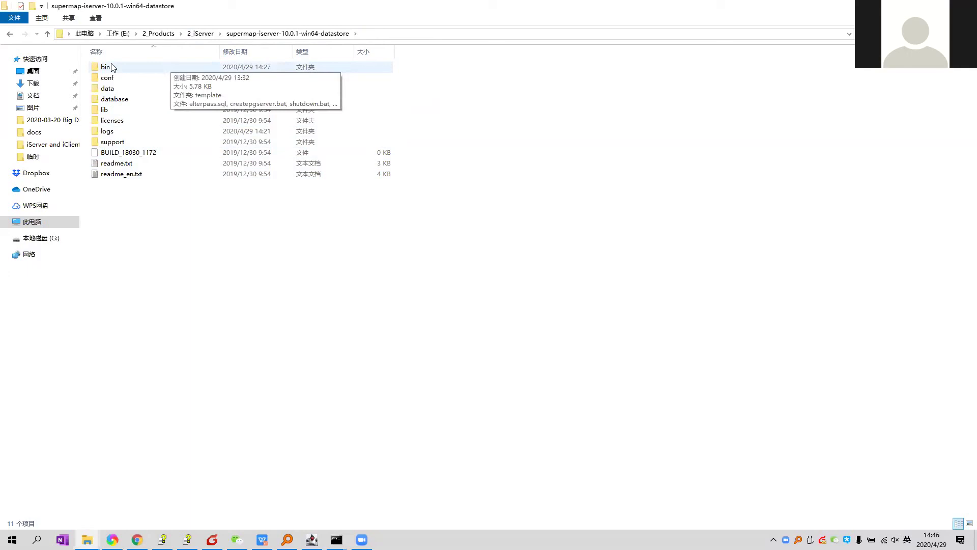
click(131, 67)
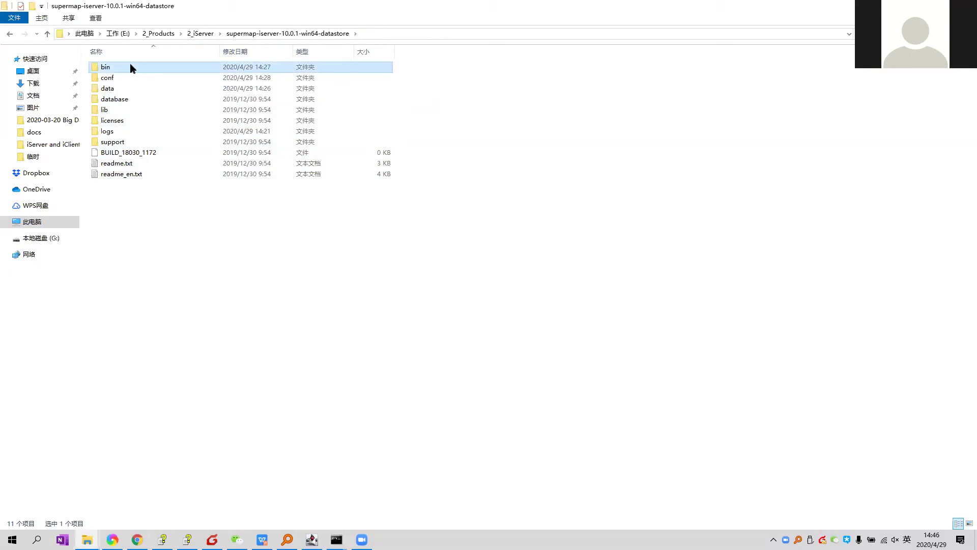
double_click(131, 66)
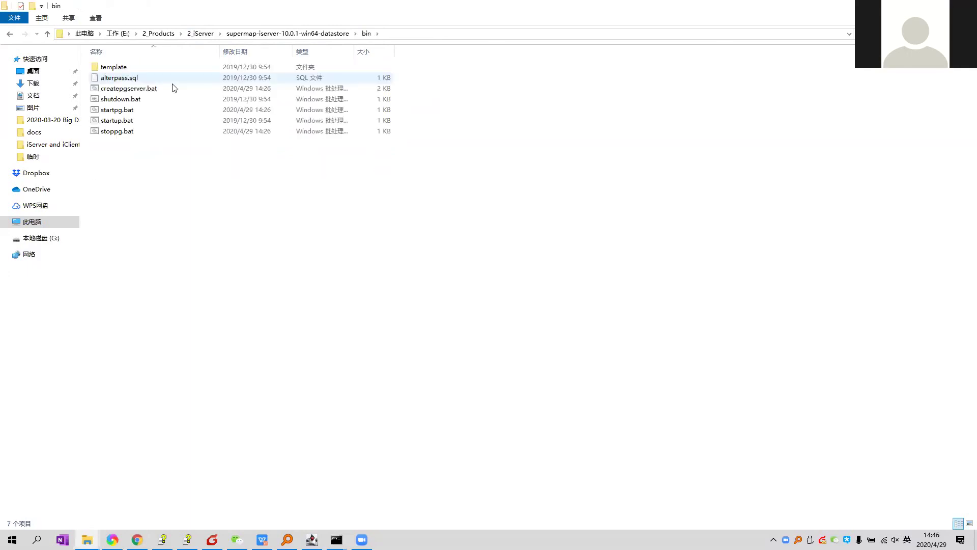
click(155, 121)
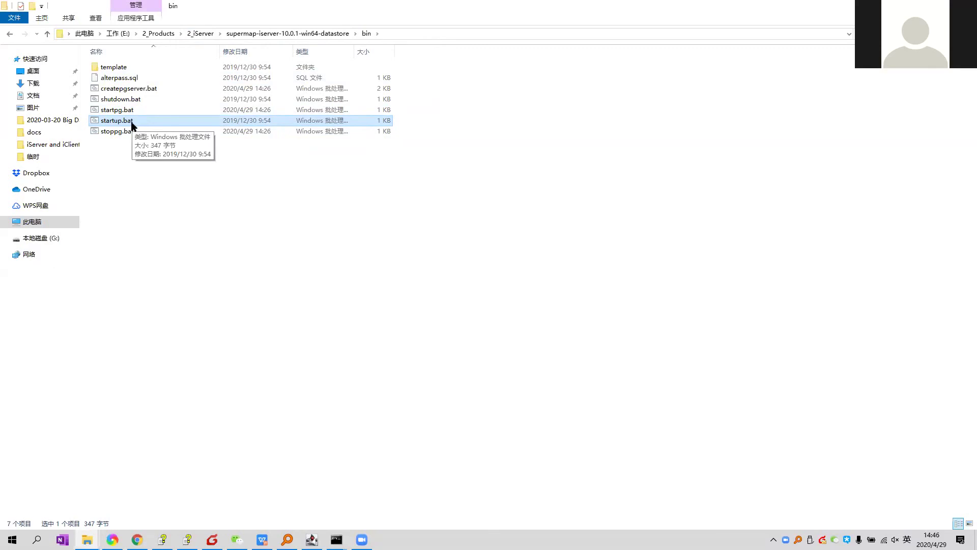
click(137, 539)
click(438, 10)
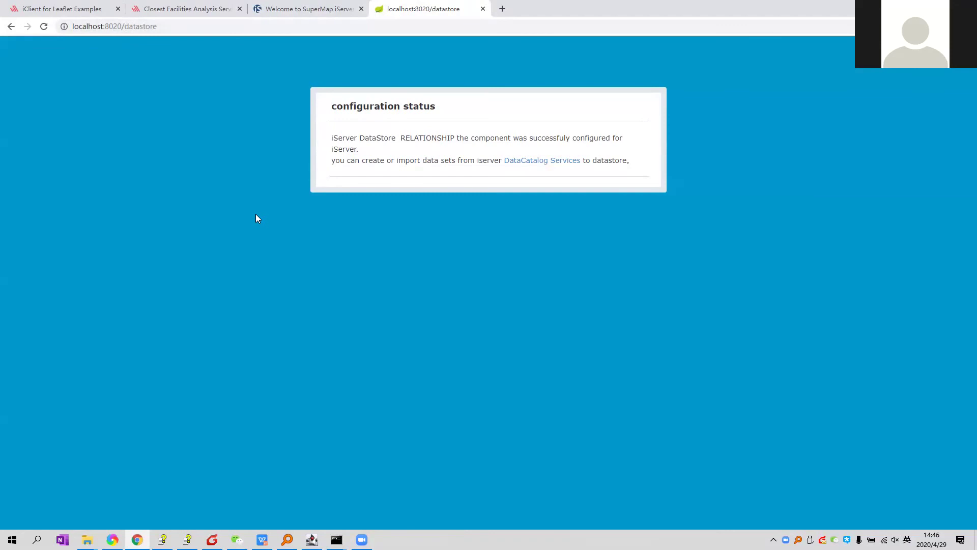
key(ctrl+shift+Tab)
key(ctrl+Tab)
drag(331, 107, 454, 116)
click(454, 116)
On the iServer welcome page, highlight the server IP 192.168.101.11 in the address bar.
click(331, 7)
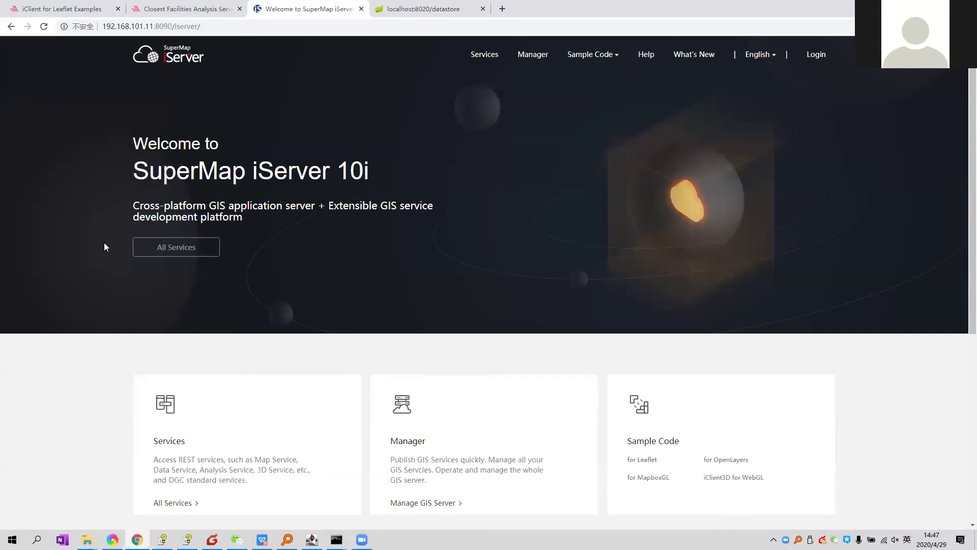
click(225, 31)
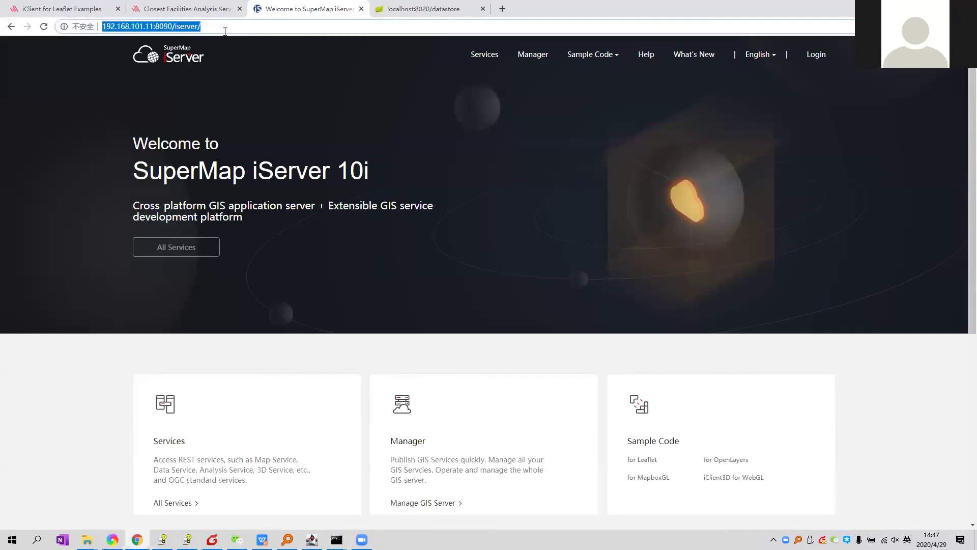
click(131, 31)
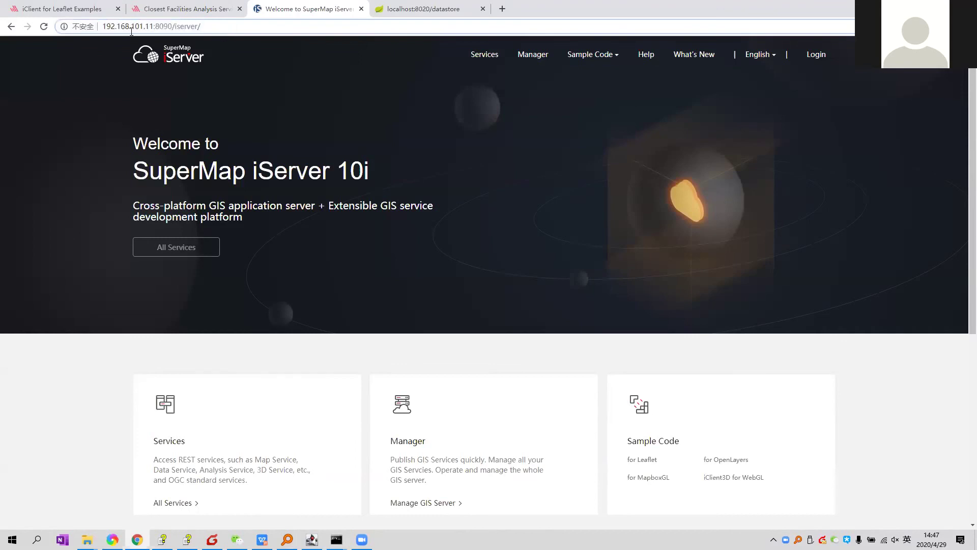
drag(103, 26, 155, 27)
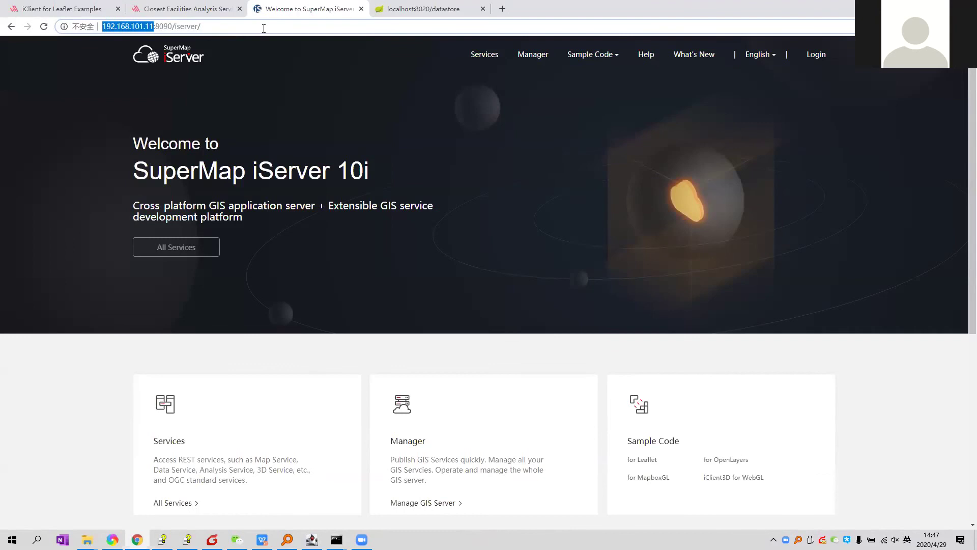
click(172, 31)
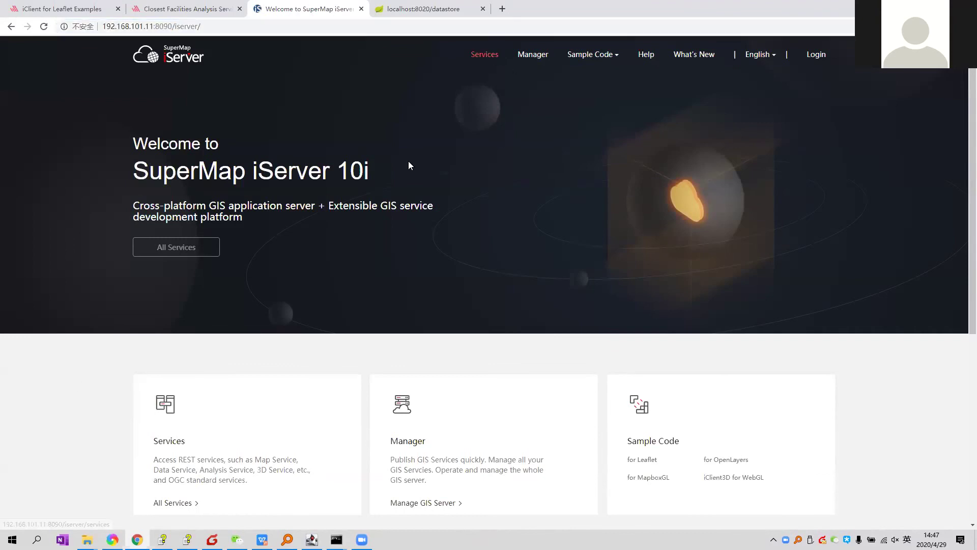
Open the services list and choose datacatalog/rest under REST Services.
click(176, 247)
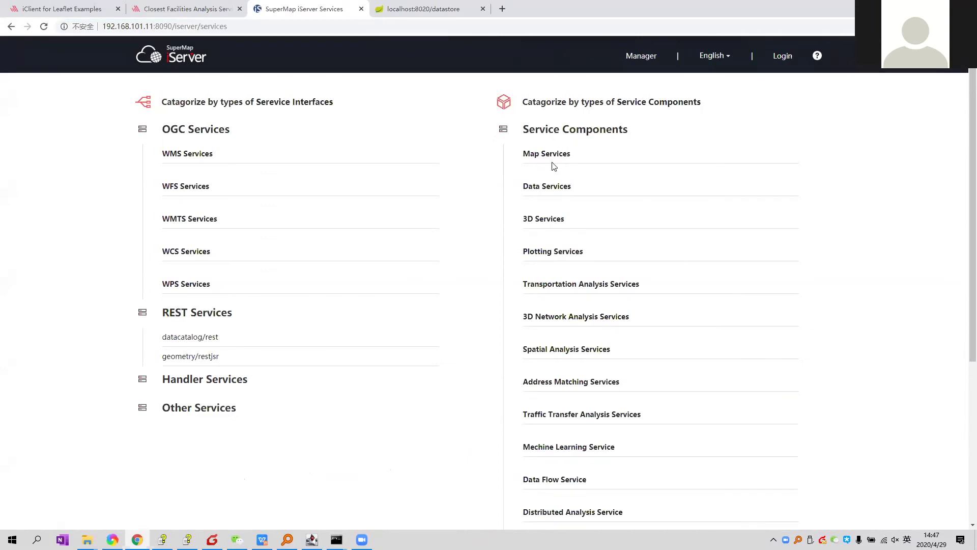
drag(162, 312, 257, 315)
click(257, 315)
click(169, 342)
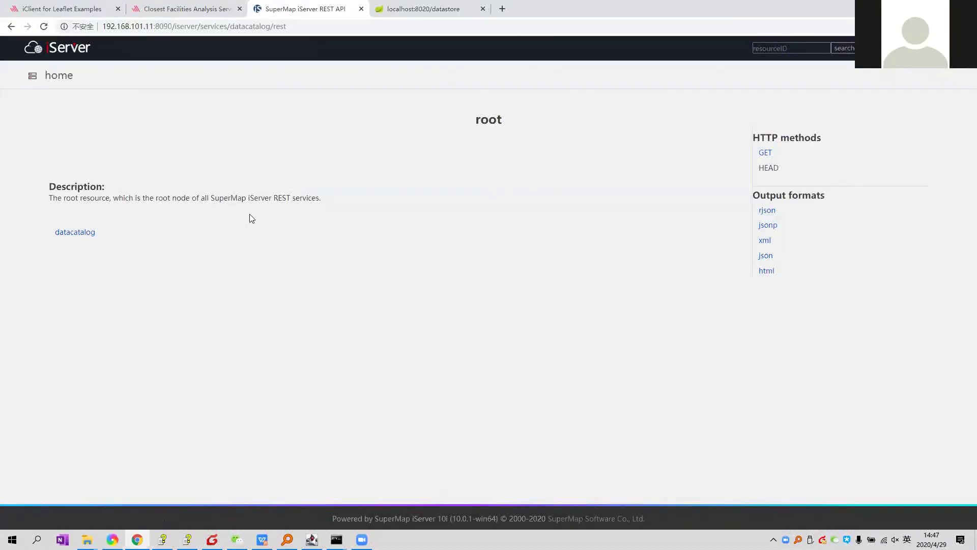
Open datacatalog > relationship and highlight 'relationship' in the resource address.
click(77, 234)
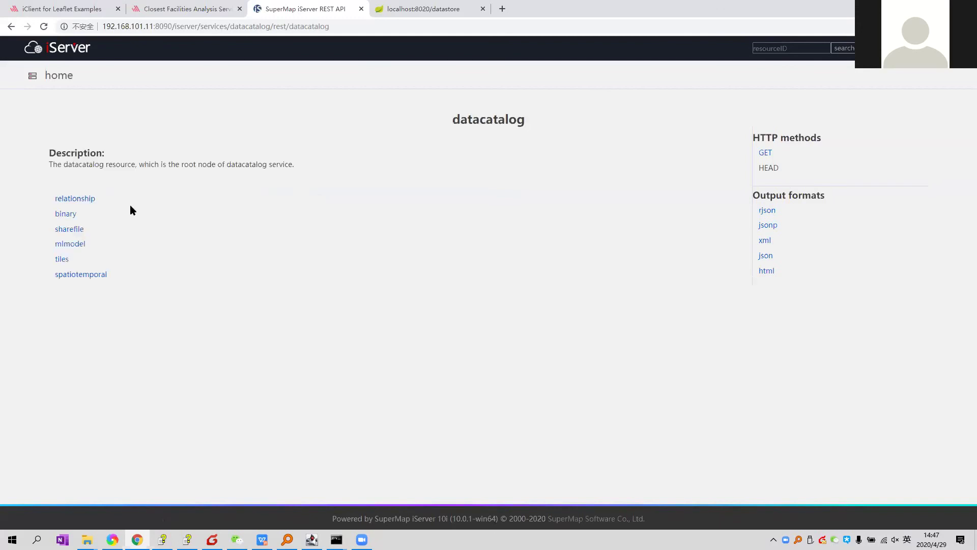
click(92, 200)
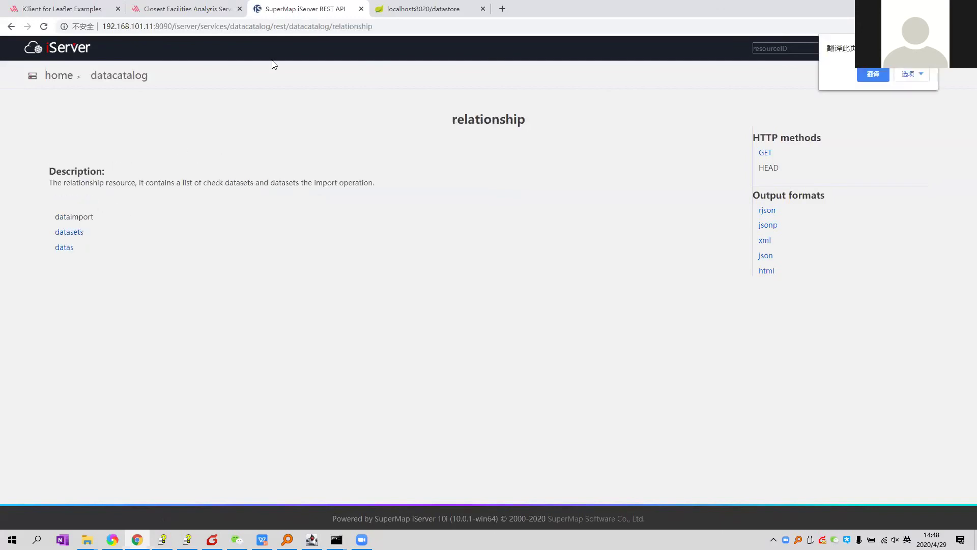
double_click(337, 26)
drag(368, 26, 72, 246)
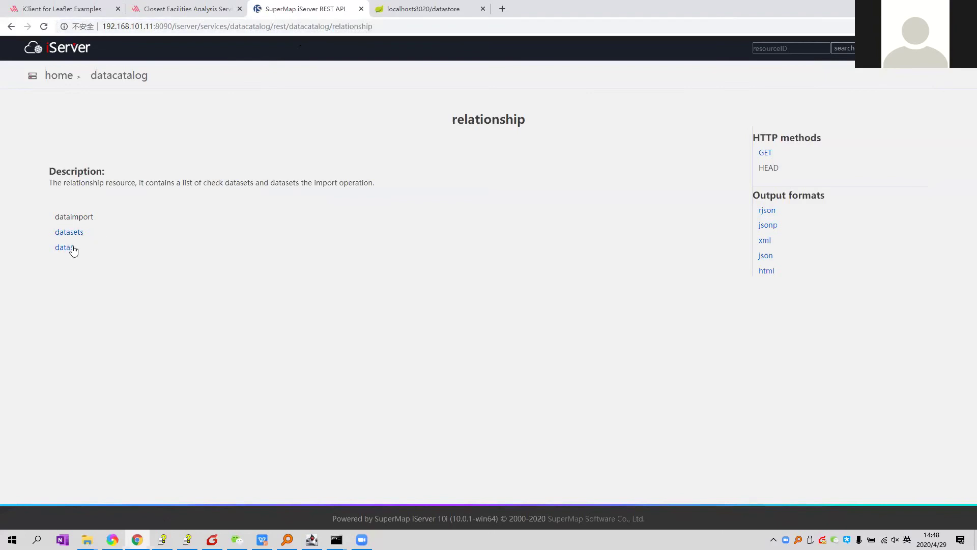
Go back to the iServer services list and review the REST Services entries.
click(11, 26)
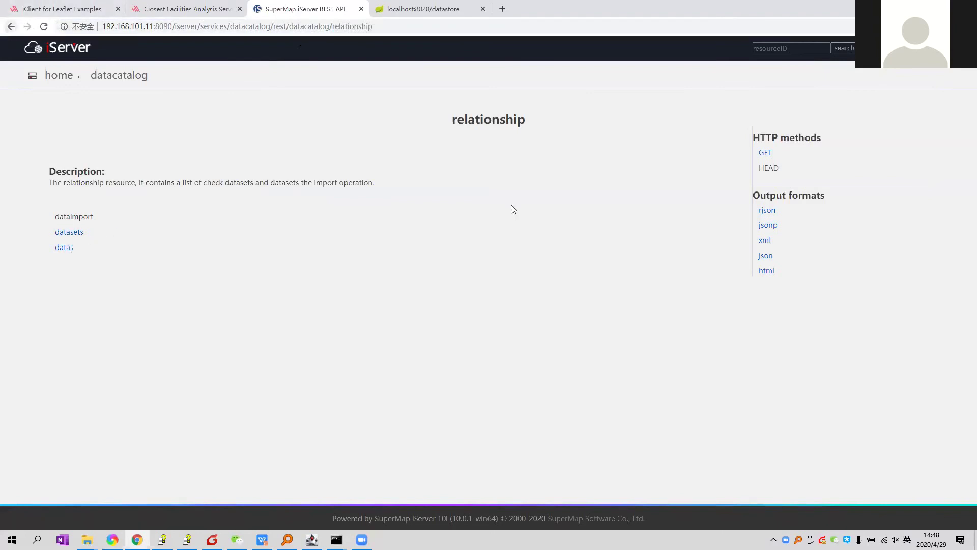
click(10, 26)
click(66, 77)
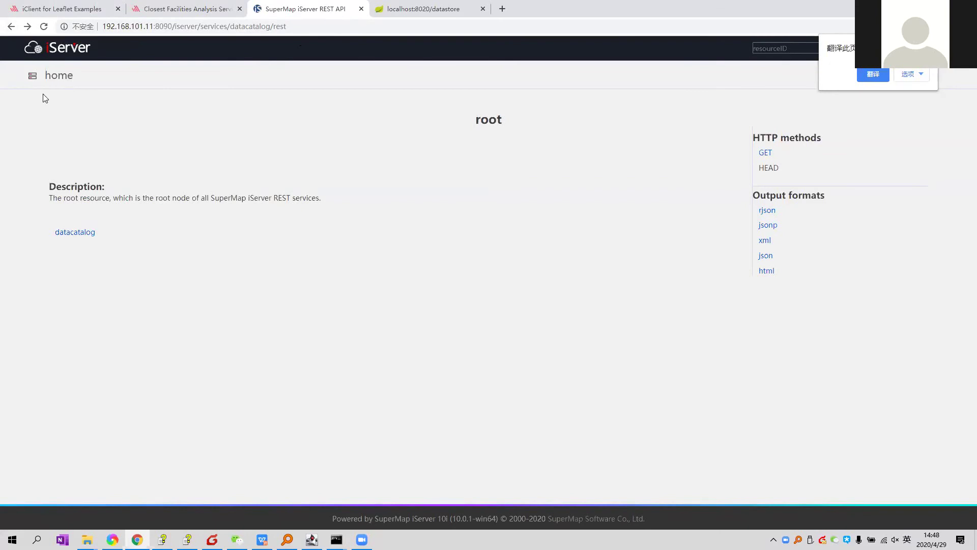
drag(190, 300, 225, 338)
click(364, 288)
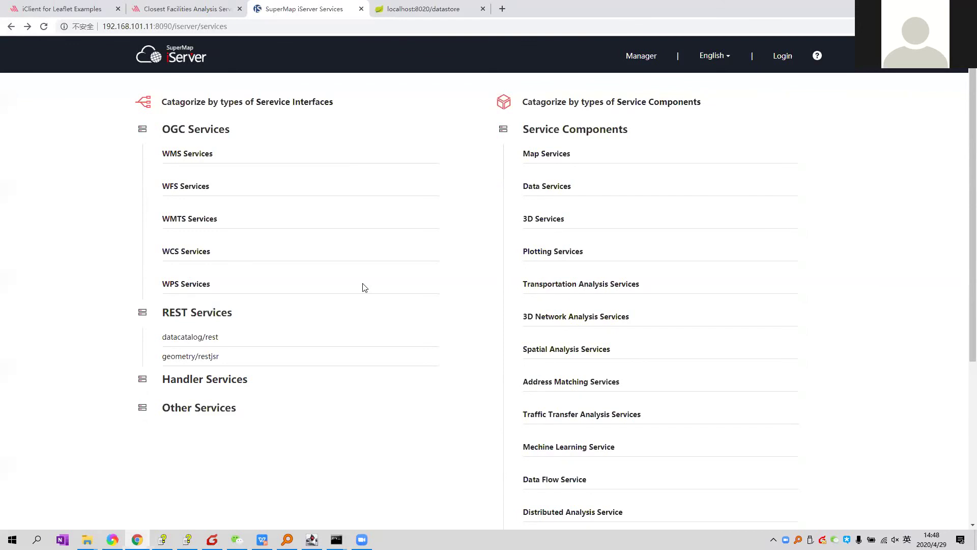
scroll(364, 287, down, 5)
scroll(363, 287, up, 5)
Visit the iServer management section, then return to the welcome page.
click(637, 56)
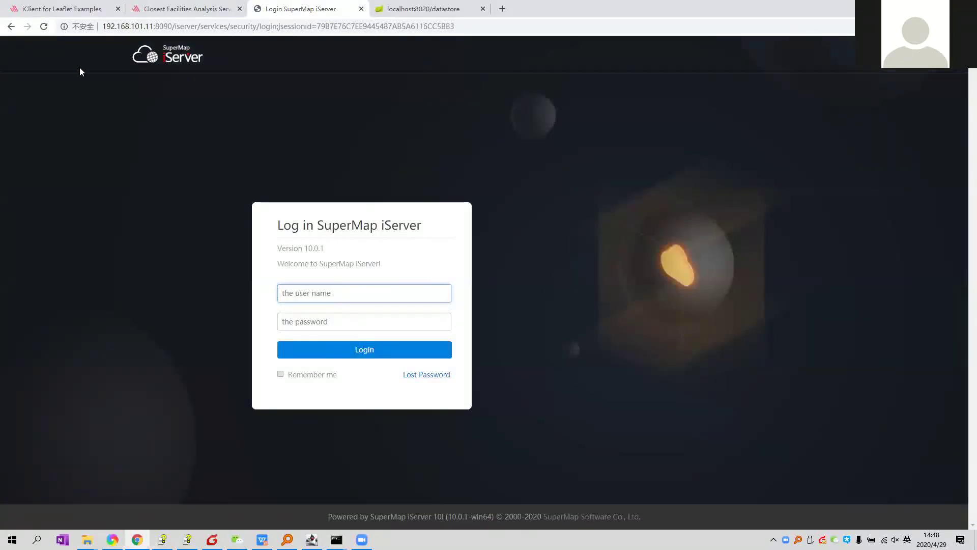
click(11, 26)
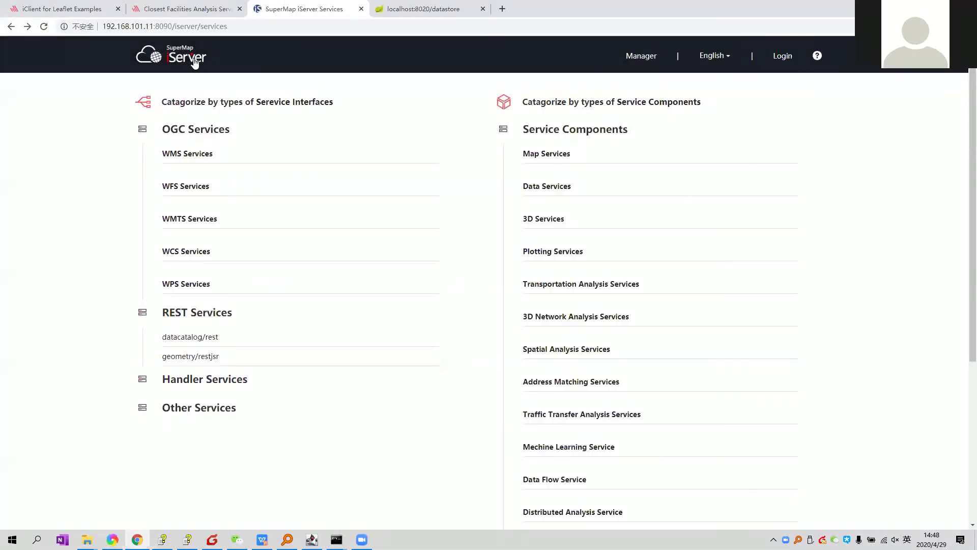
click(193, 59)
scroll(359, 373, down, 2)
scroll(362, 371, up, 2)
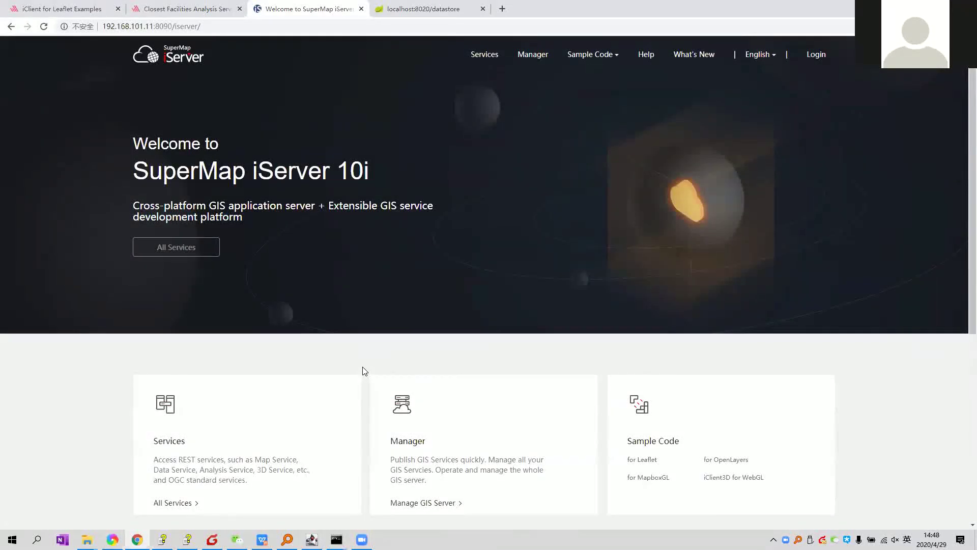
From English Slides > iPortal Slides, open '01-SuperMap iPortal Overview - 副本.pptx' in WPS Presentation.
mouse_move(87, 539)
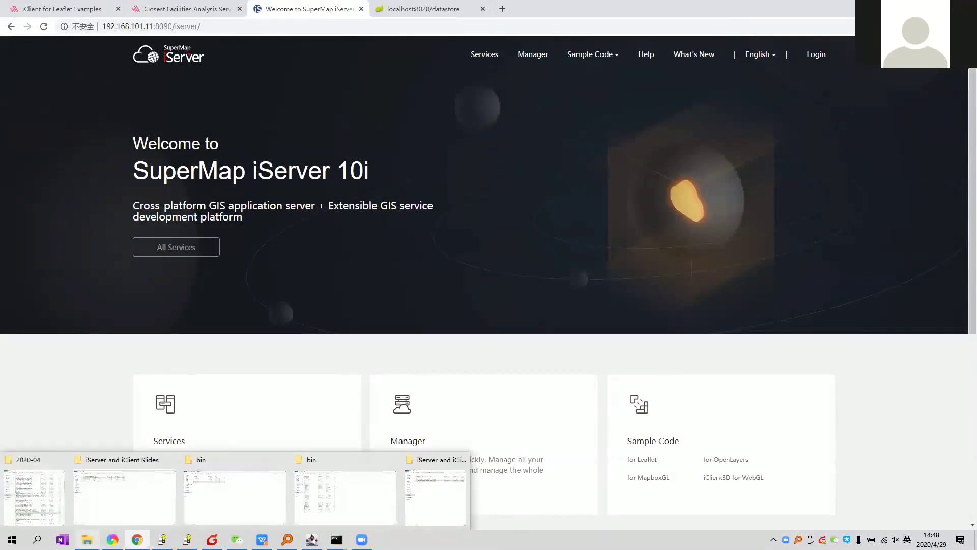
click(149, 504)
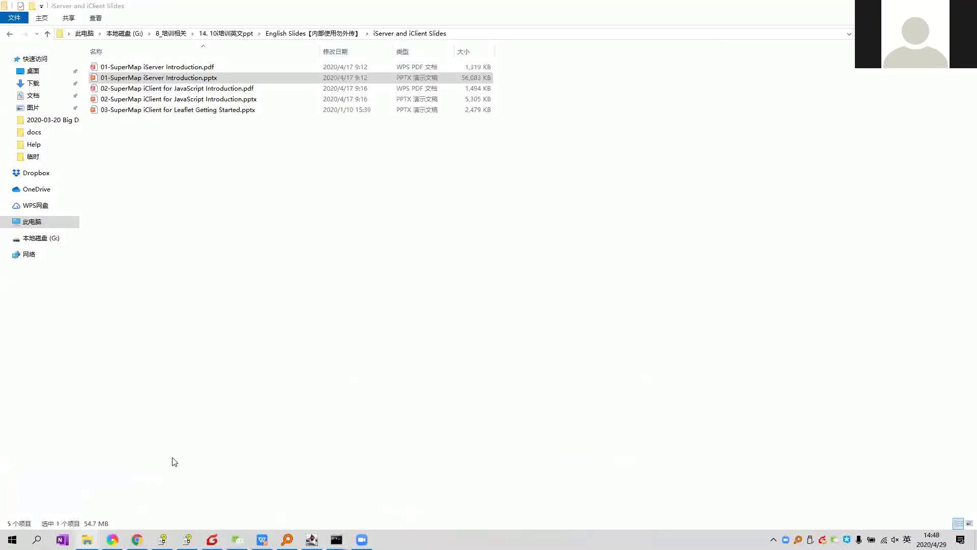
click(324, 33)
double_click(209, 75)
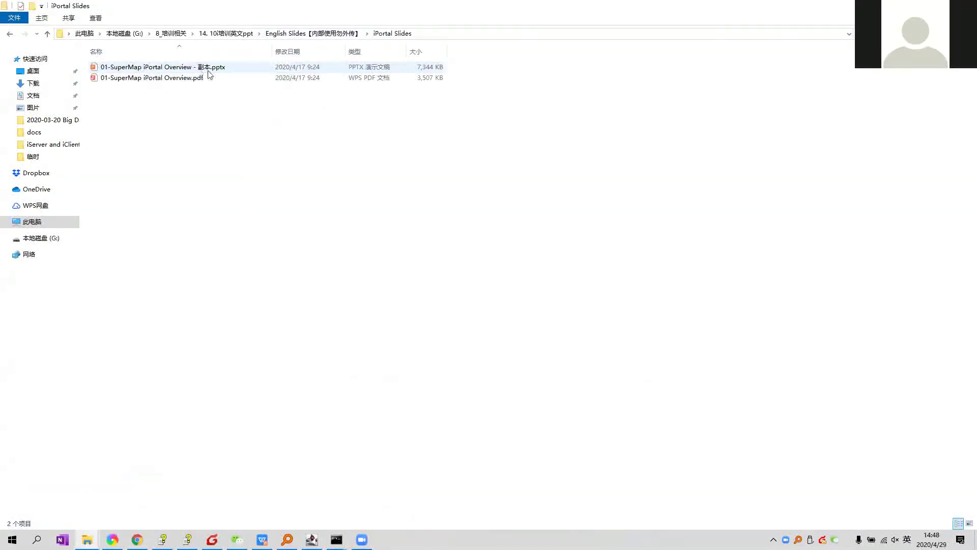
double_click(234, 68)
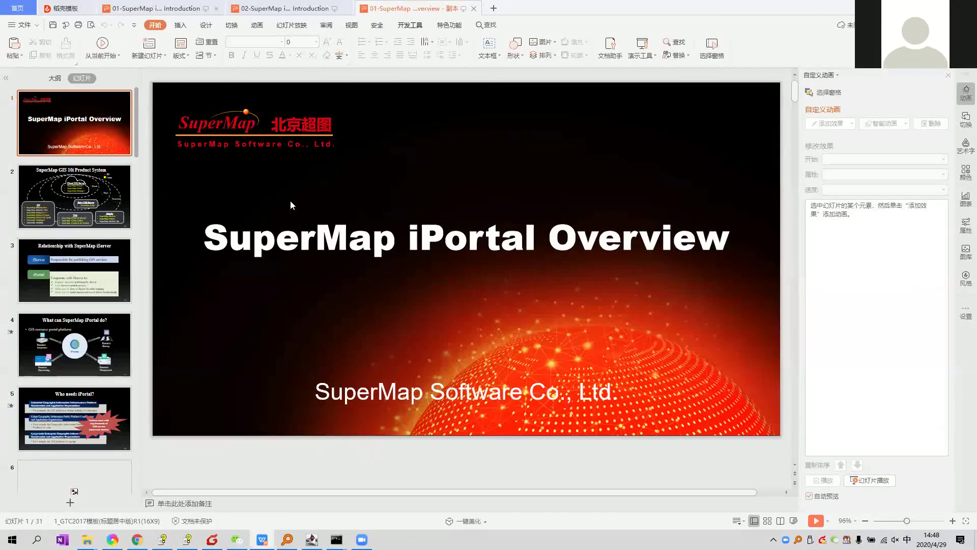
Start the slideshow with F5 and advance to slide 2, 'SuperMap GIS 10i Product System'.
key(F5)
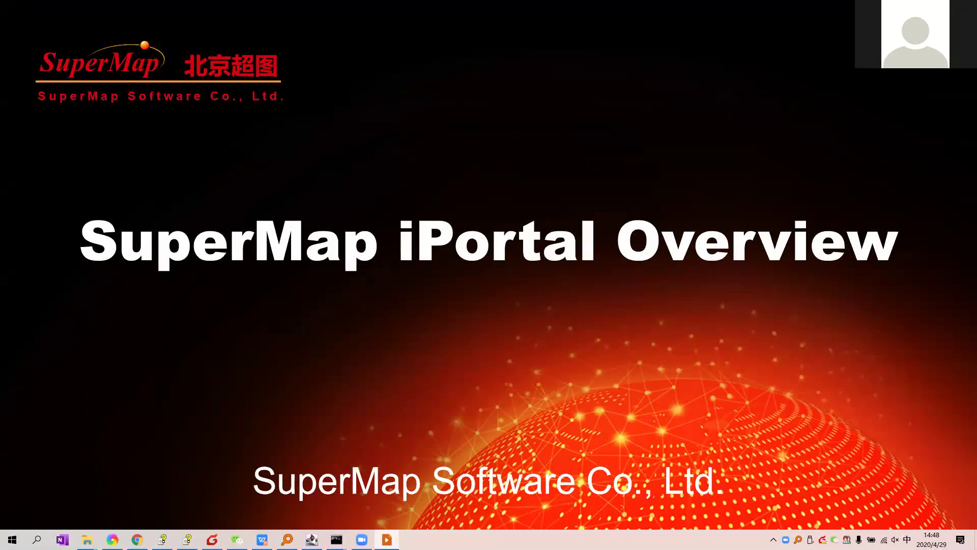
key(Right)
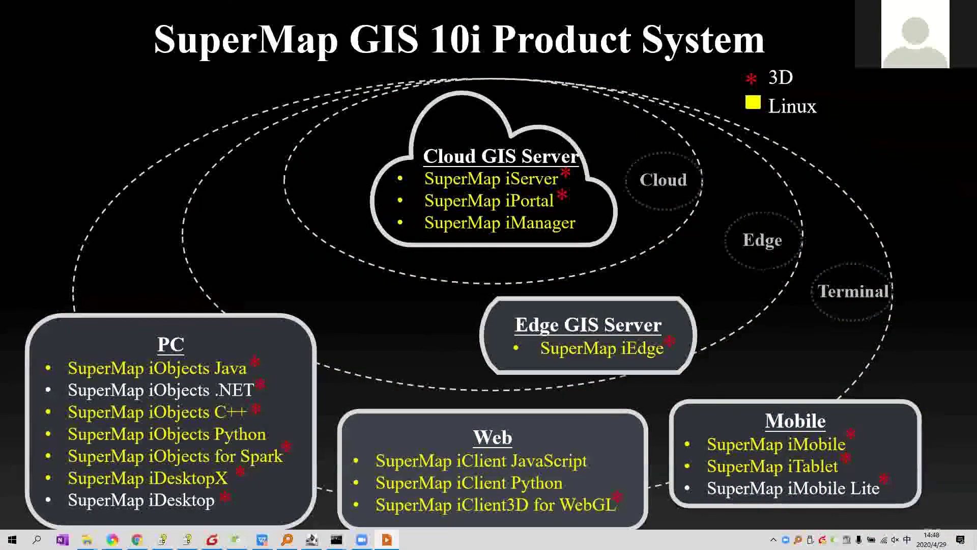
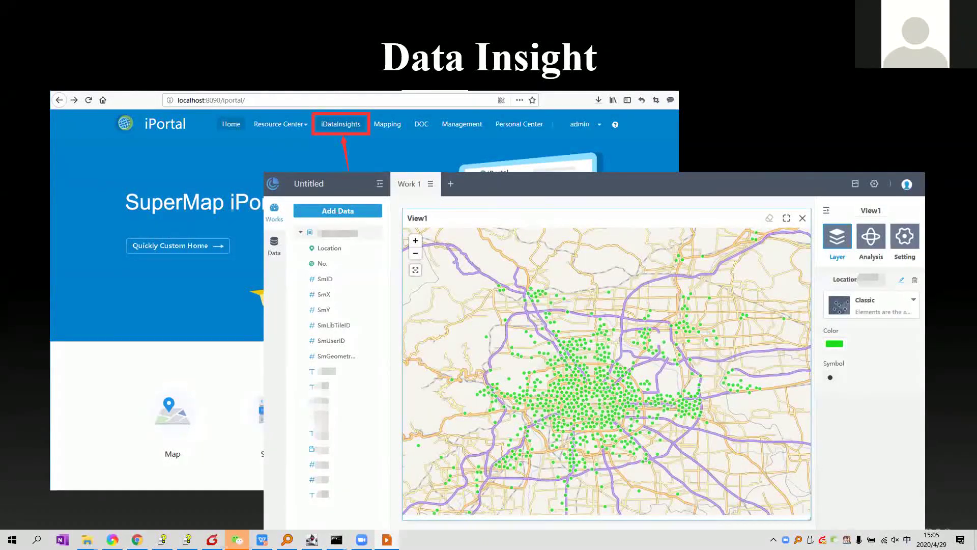
Advance the slideshow to the closing Thanks! slide and exit the show.
key(Right)
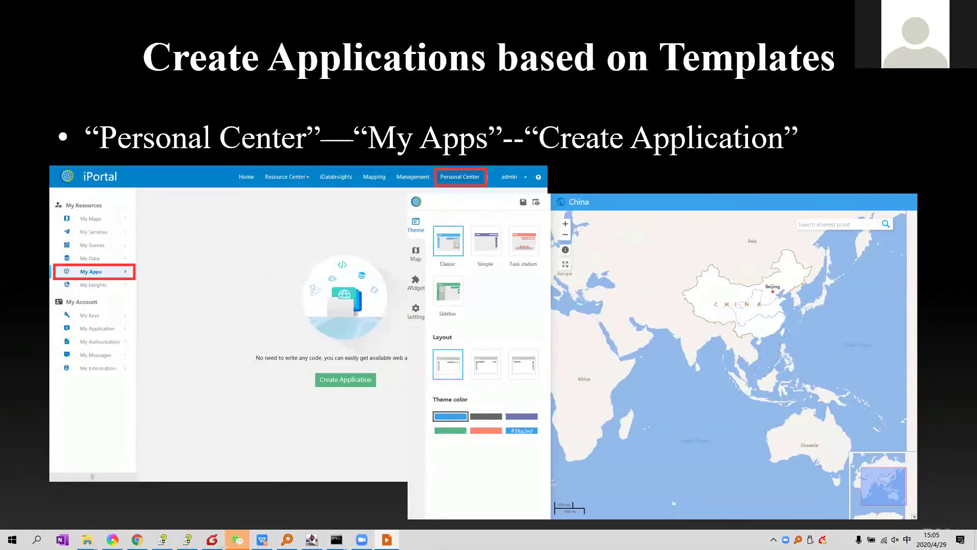
key(Right)
key(Left)
key(Right)
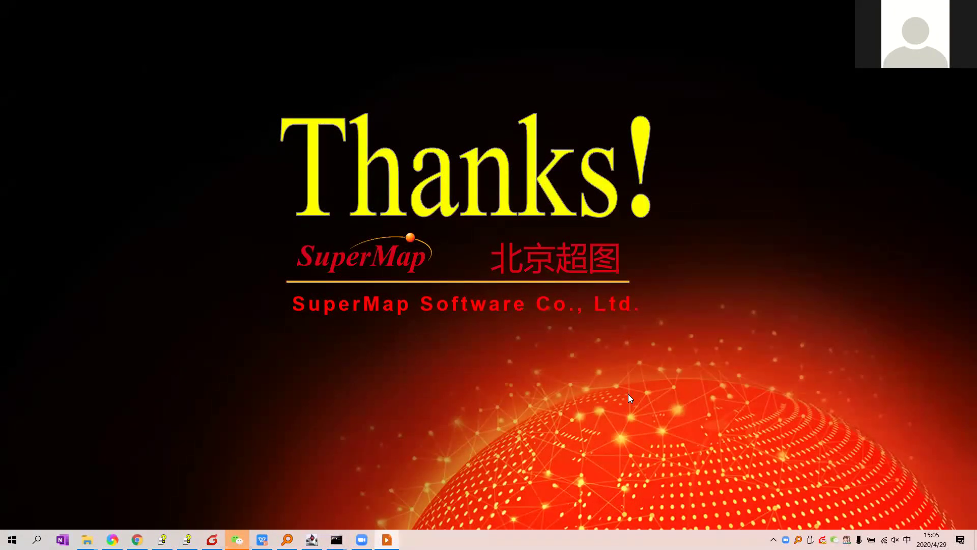
key(Escape)
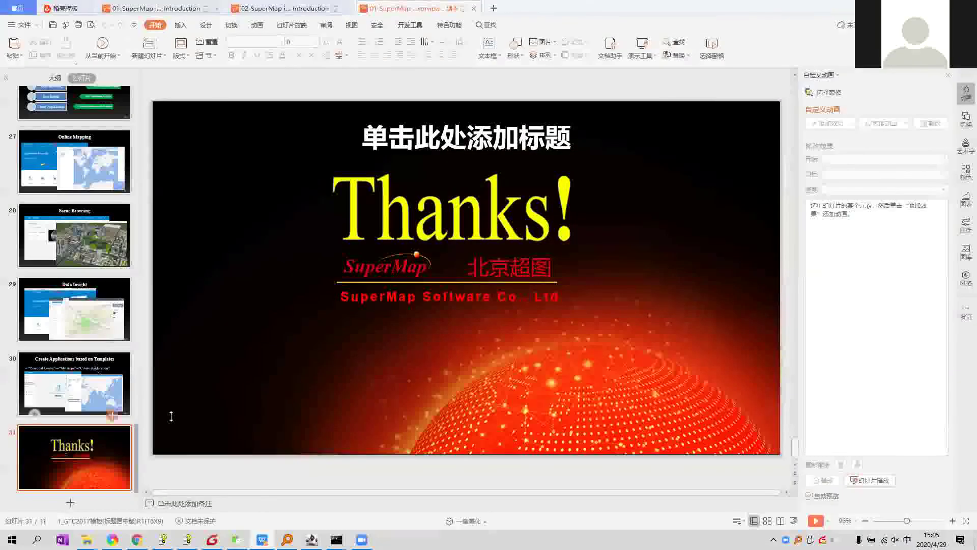
In File Explorer, go up to 疫情大屏 and open the supermap-iportal-10.0.1-win64-deploy folder.
mouse_move(87, 539)
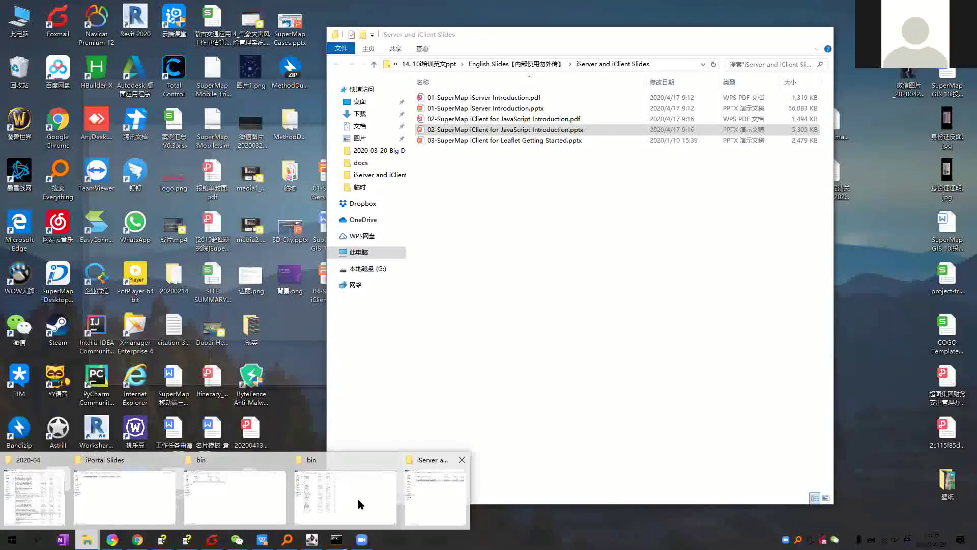
click(359, 499)
click(206, 34)
click(258, 121)
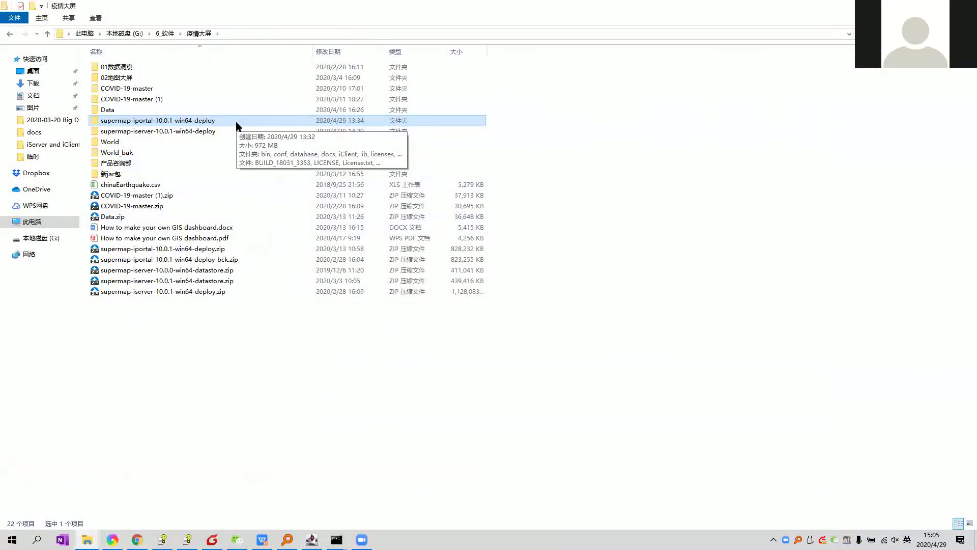
key(Return)
drag(209, 328, 197, 60)
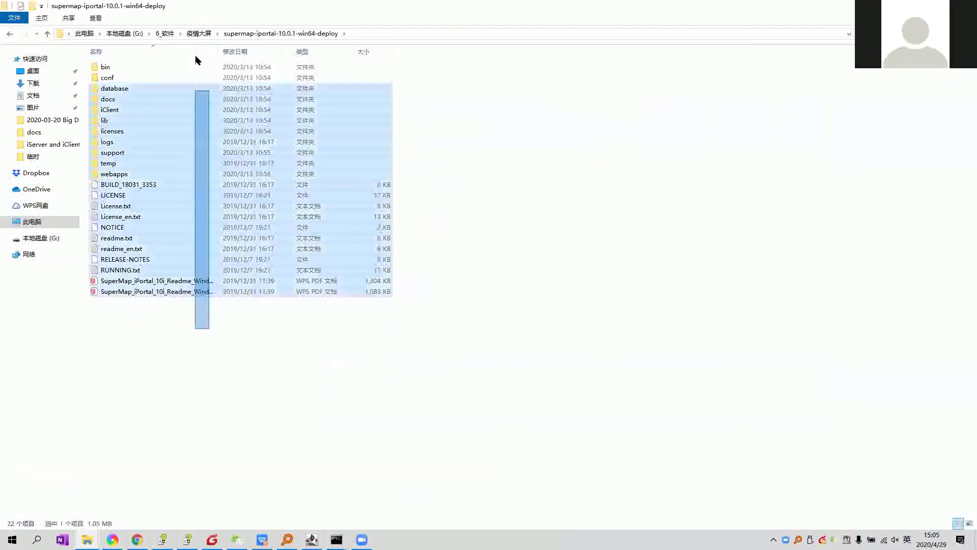
click(539, 168)
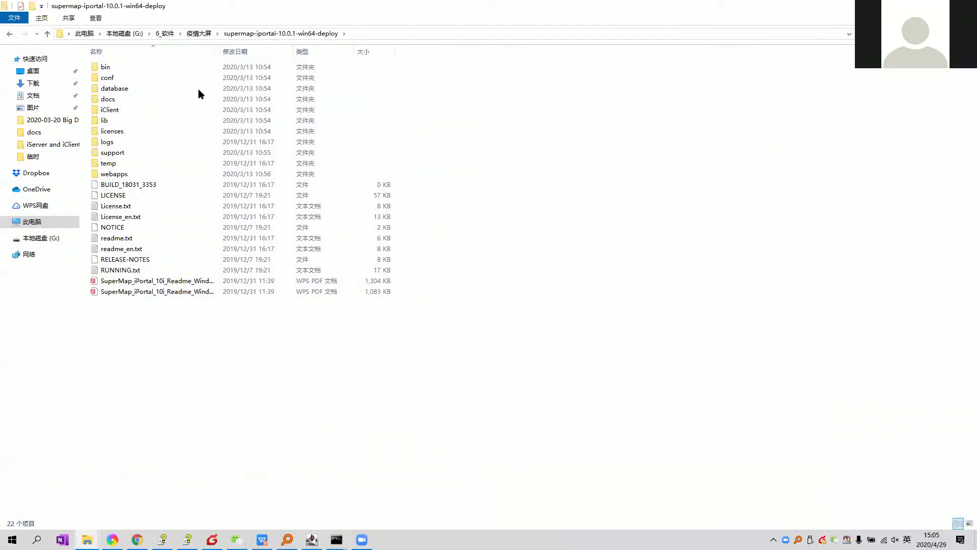
click(180, 71)
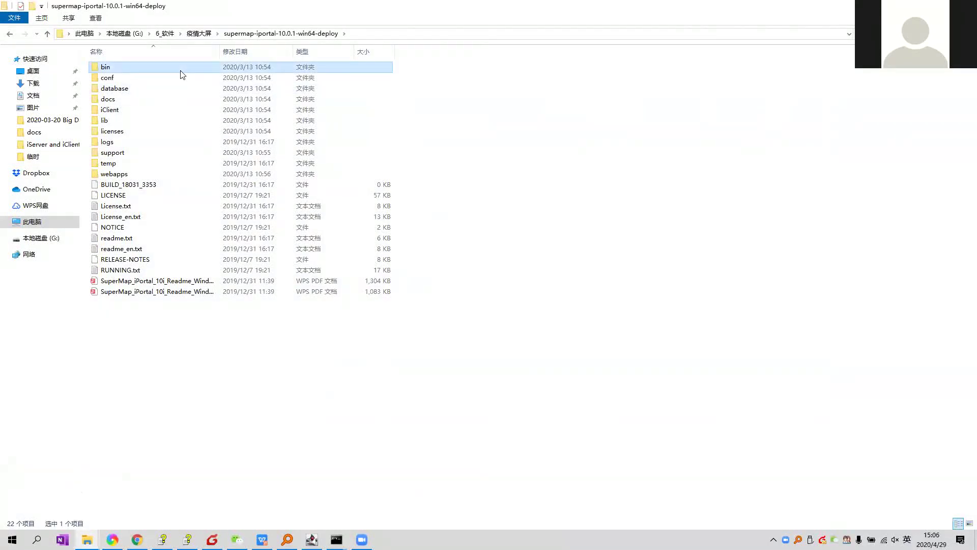
Run startup.bat from the bin folder and move the iPortal server console aside.
double_click(195, 65)
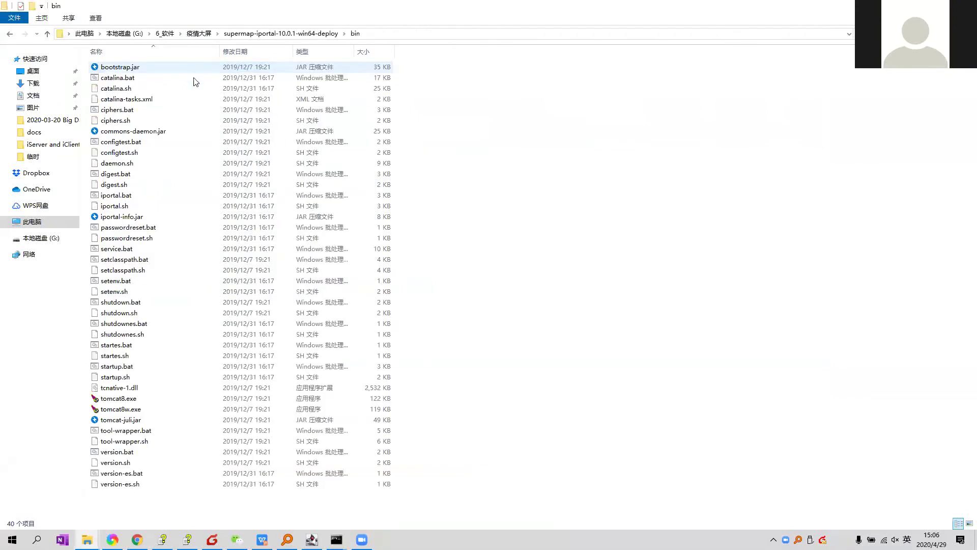
click(142, 369)
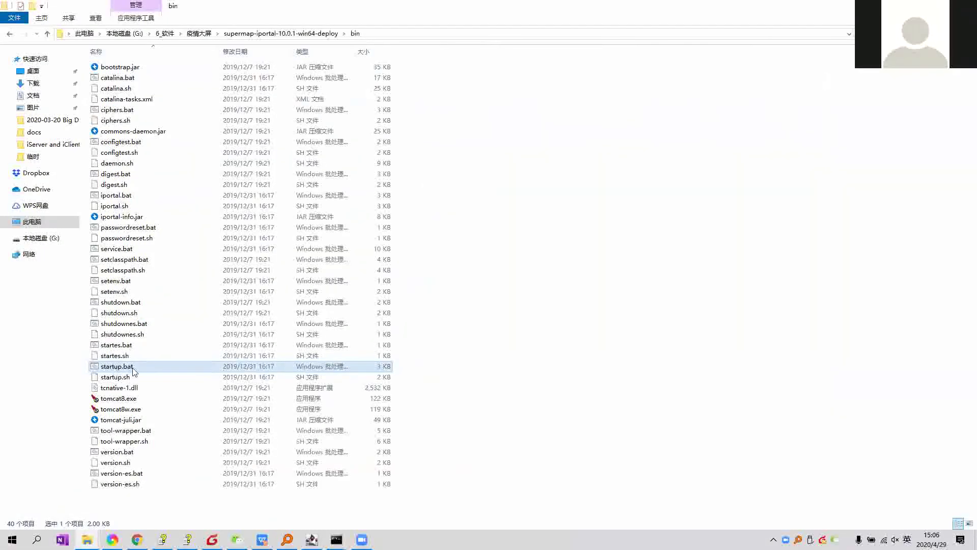
double_click(134, 370)
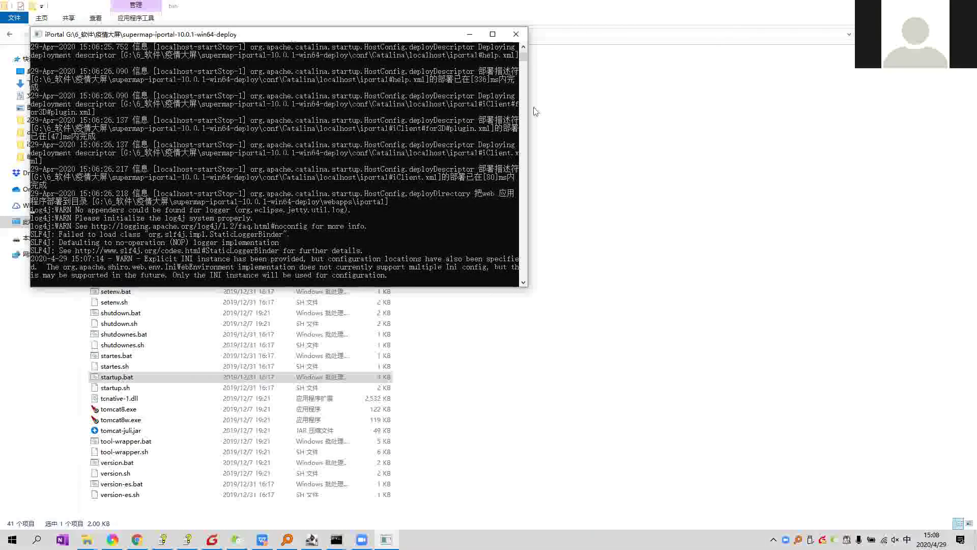
drag(373, 40, 476, 71)
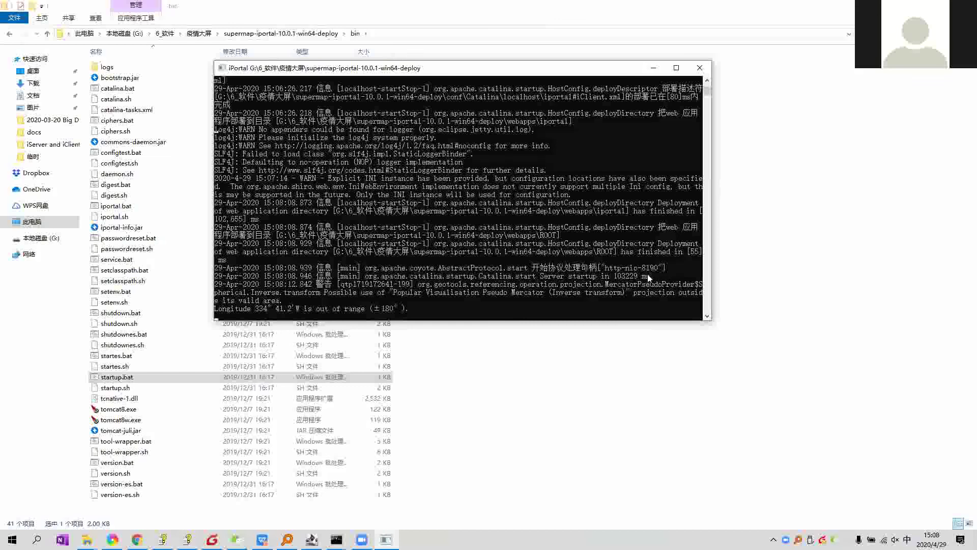
Load localhost:8190 in a new Chrome tab.
click(137, 539)
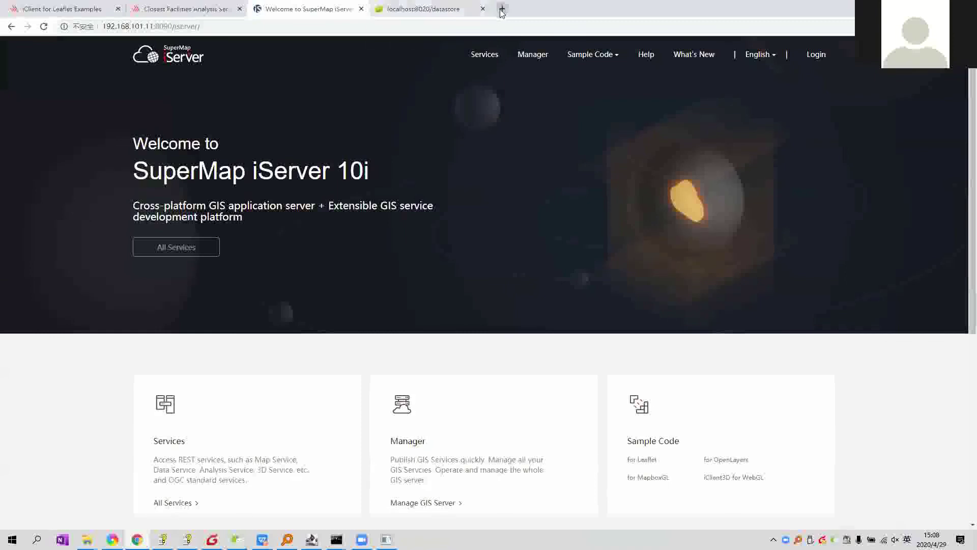
click(501, 8)
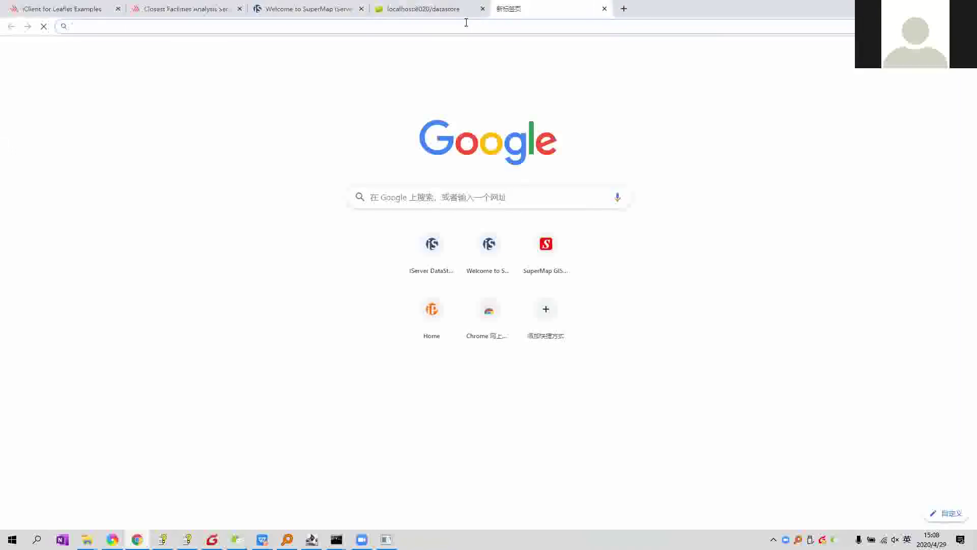
text(local)
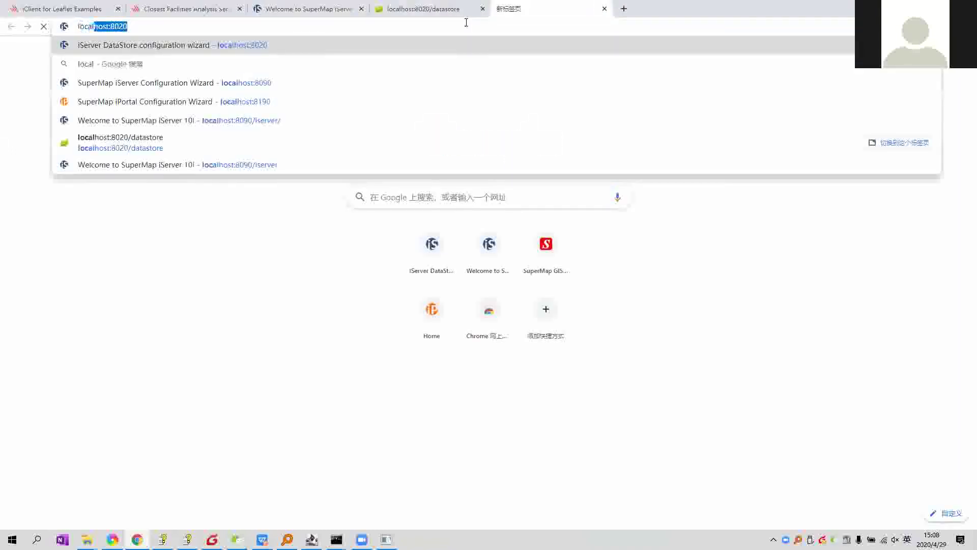
text(host:819)
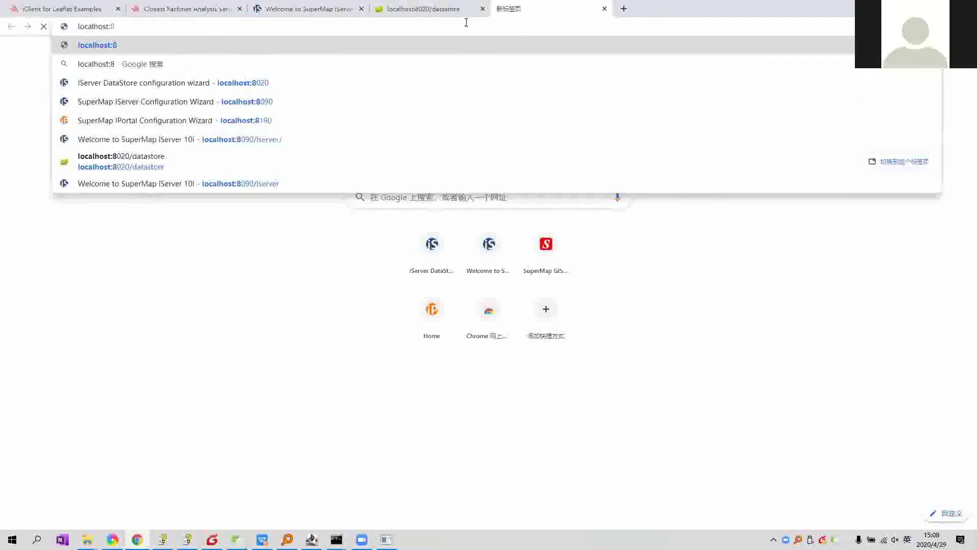
key(Return)
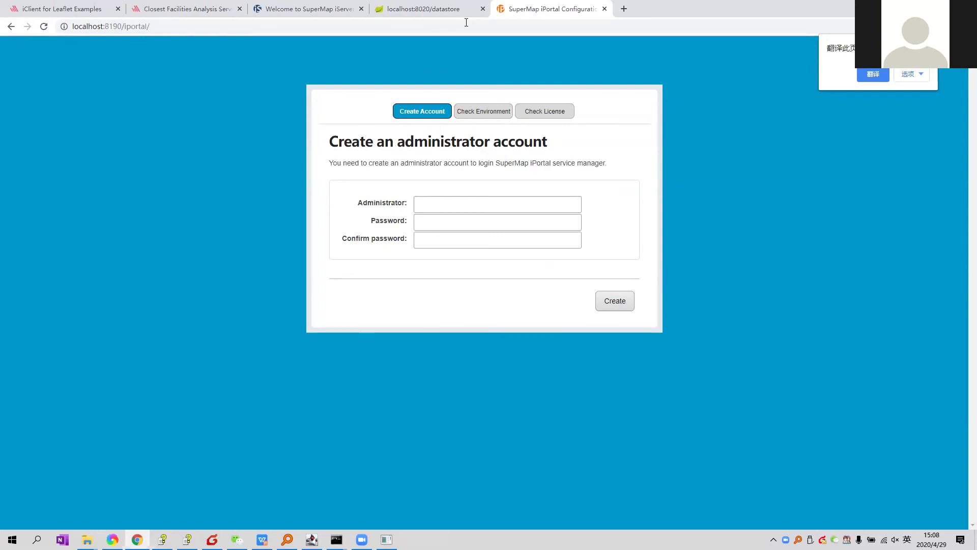
Create the iPortal administrator account, entering its name and the password twice.
click(481, 203)
text(admin)
key(Tab)
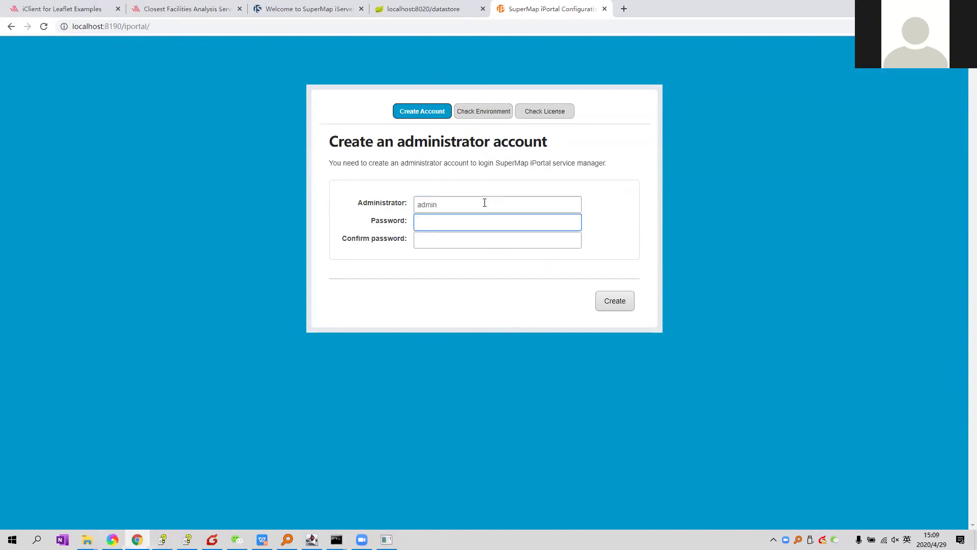
text(••••••••)
key(Tab)
text(••••••••)
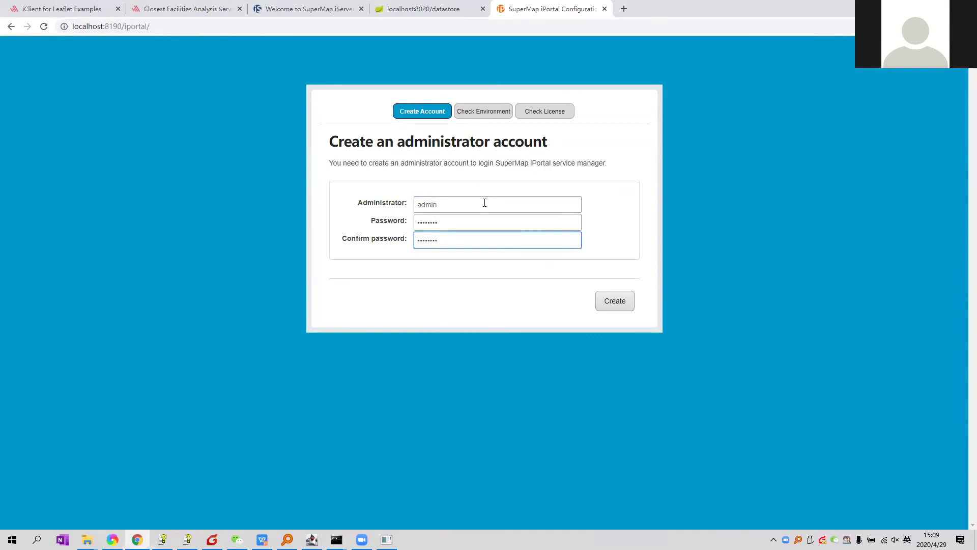
click(618, 303)
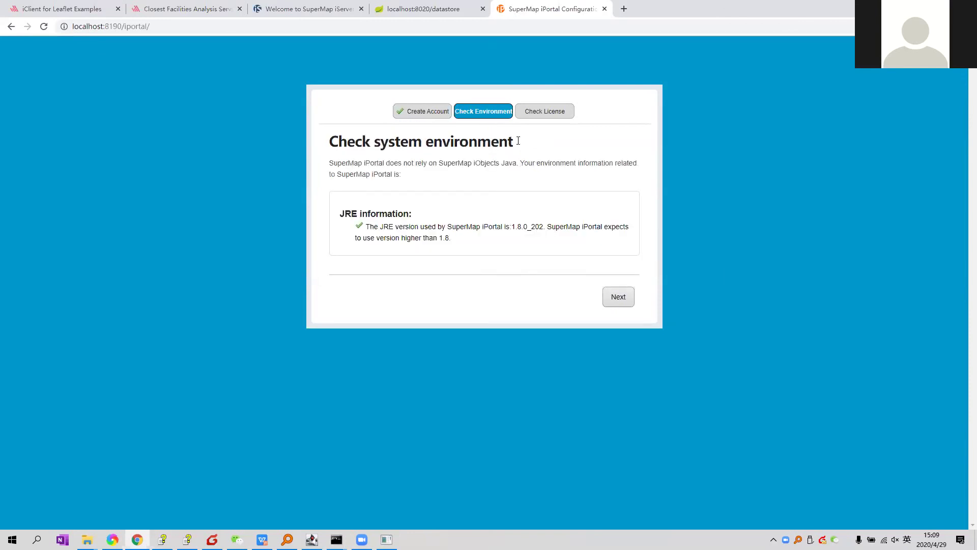
Pass the environment check and accept the free-trial license to finish configuration.
click(619, 302)
drag(388, 141, 515, 135)
click(493, 216)
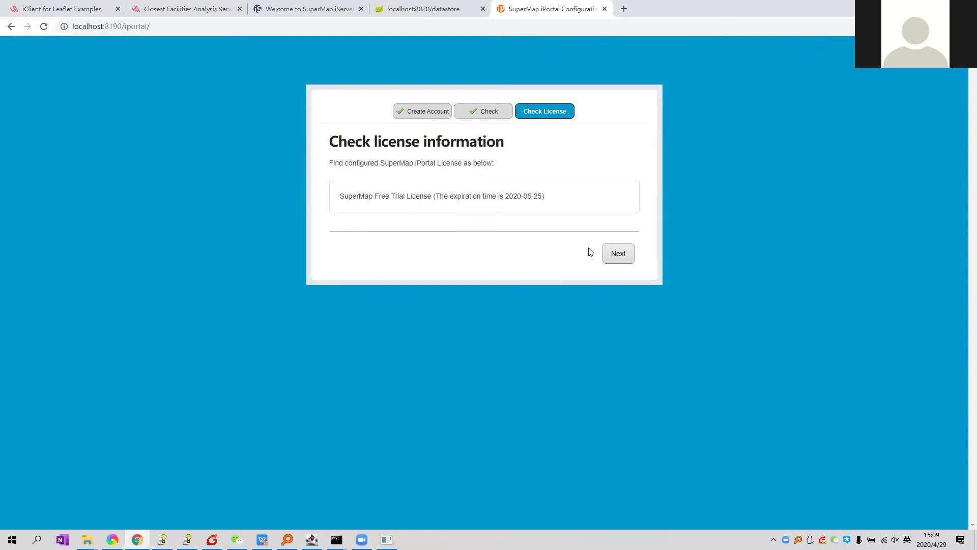
click(617, 255)
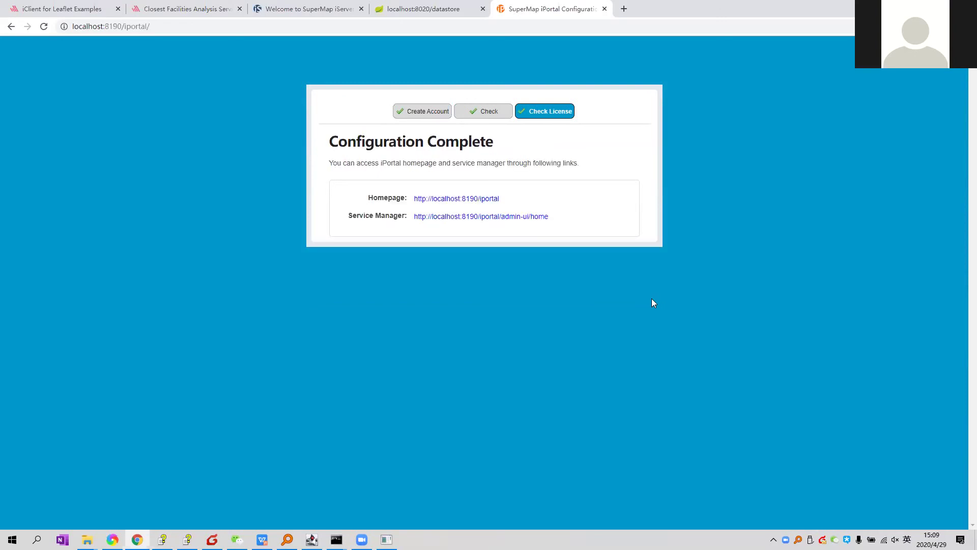
Browse the iPortal homepage, then go to the Resource Center.
click(463, 206)
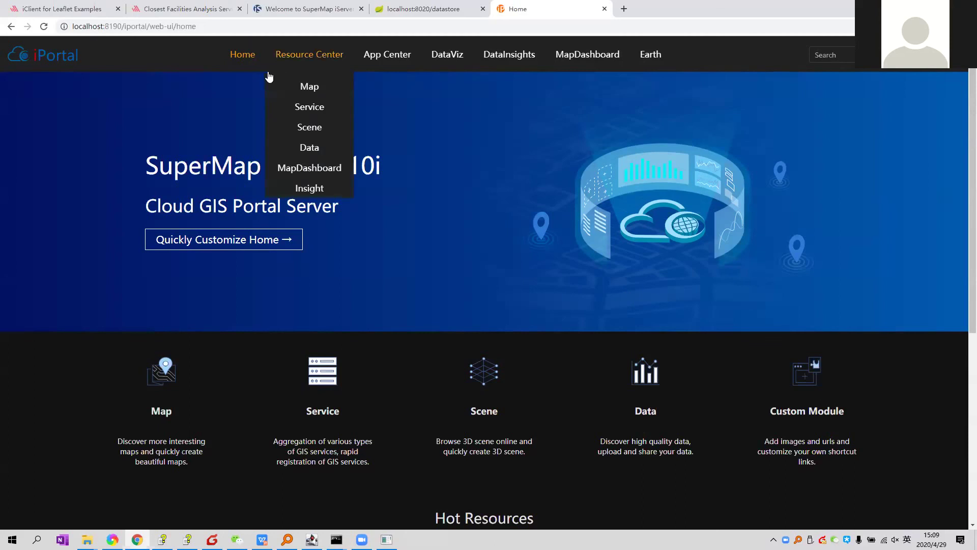
scroll(270, 318, down, 6)
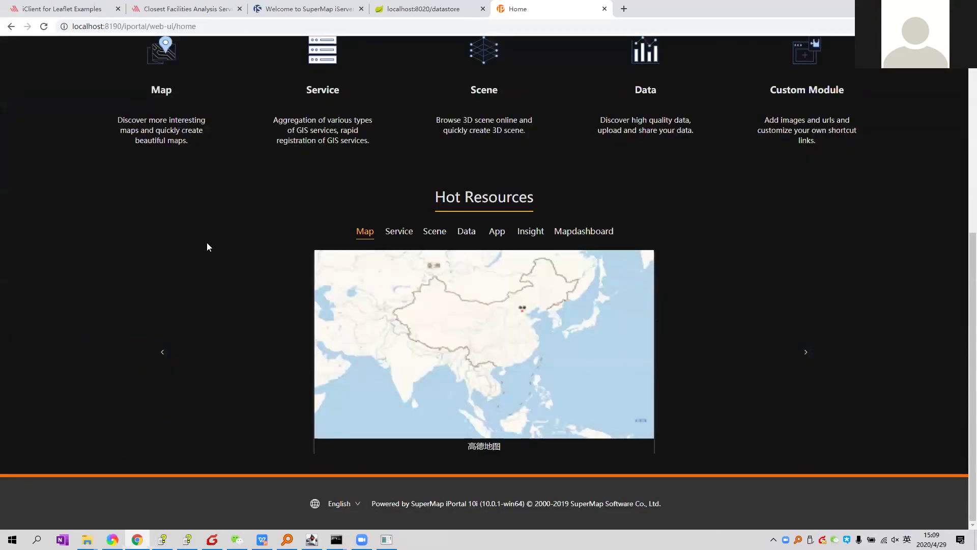
scroll(207, 247, up, 6)
mouse_move(307, 61)
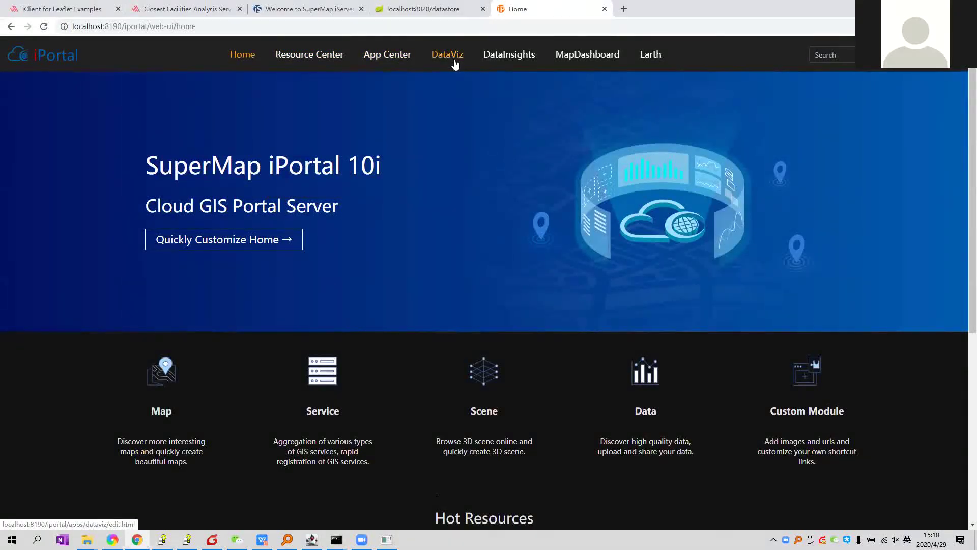
click(311, 62)
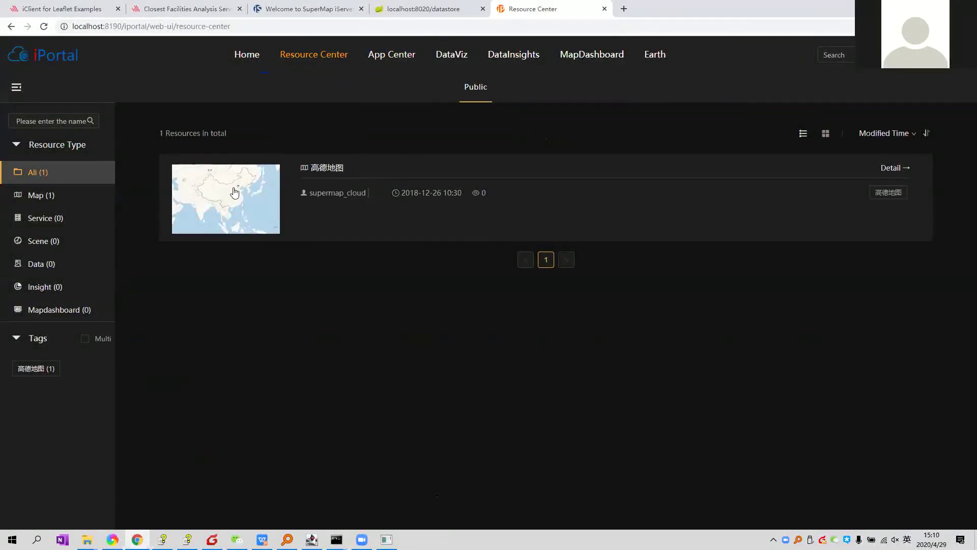
Filter the resources by Map, Service, Scene, Data, Insight and Mapdashboard types.
click(86, 198)
click(71, 219)
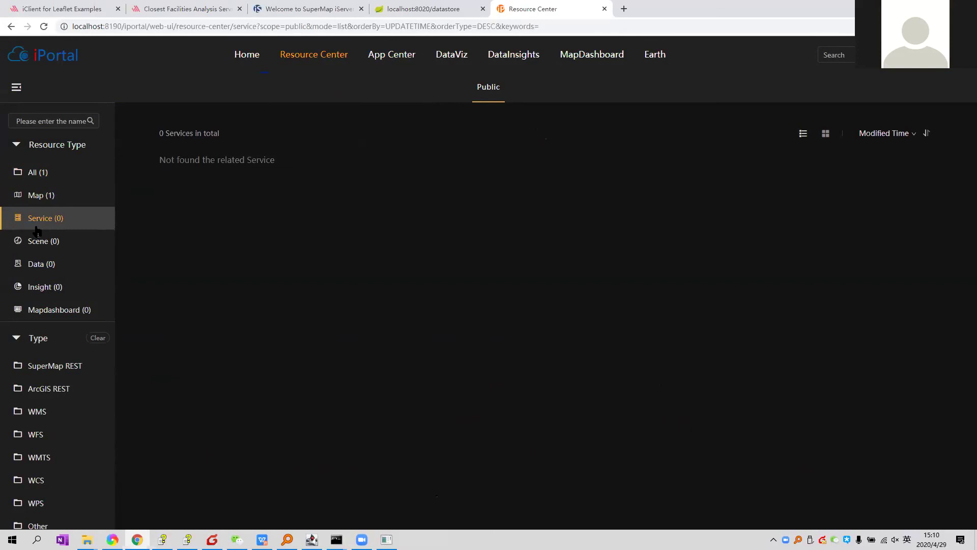
click(40, 248)
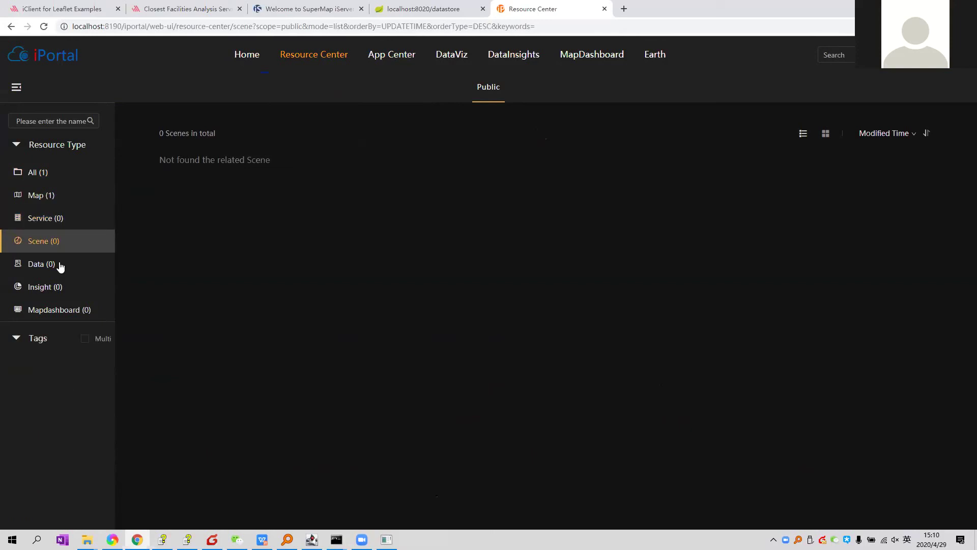
click(61, 267)
click(60, 285)
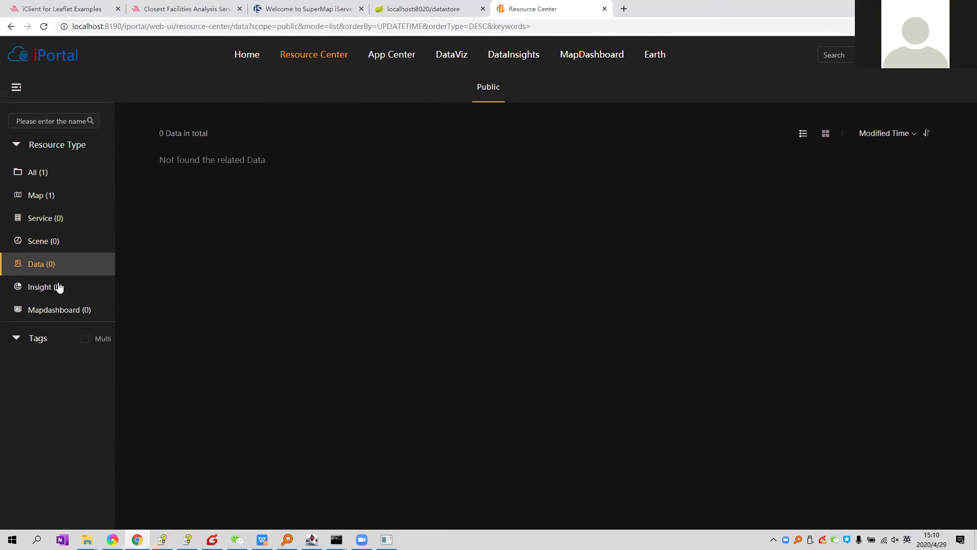
click(75, 314)
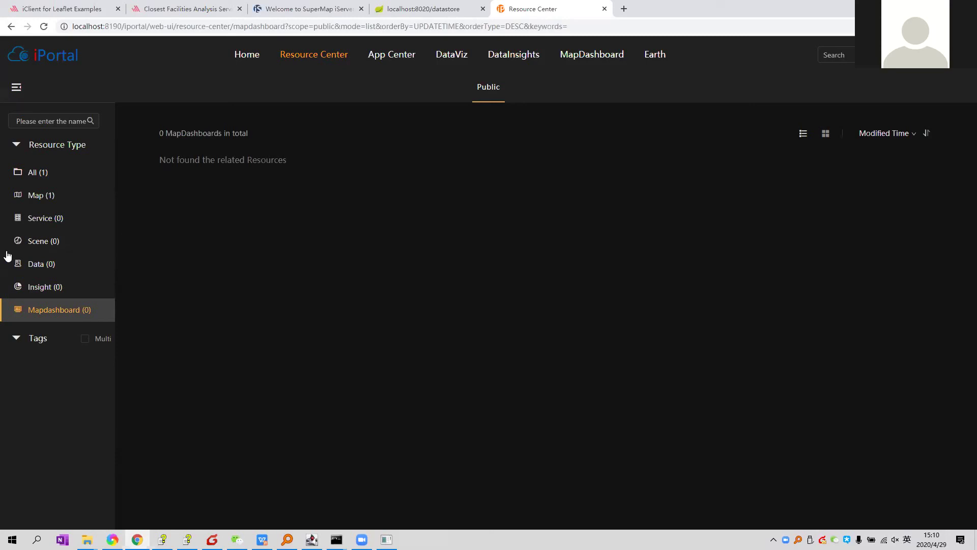
click(85, 201)
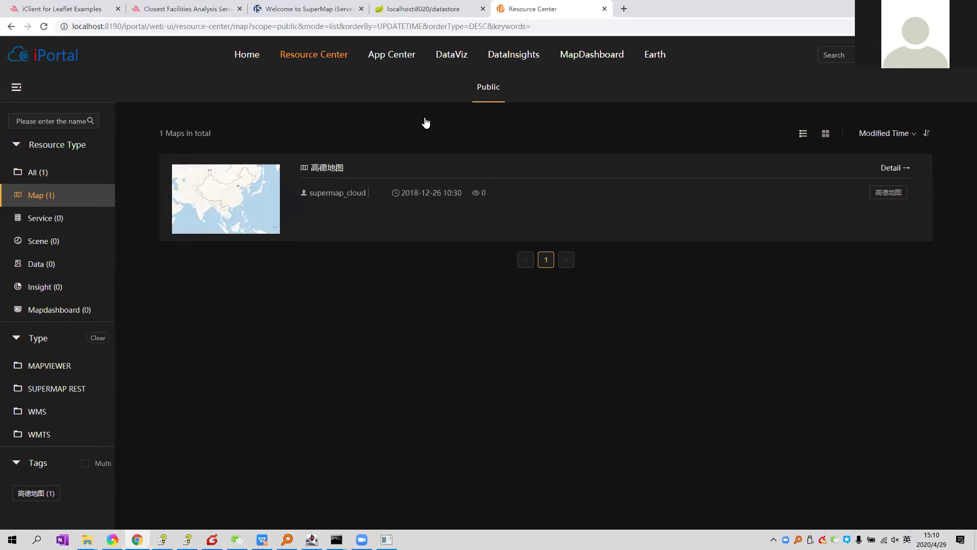
Browse the App Center's apps and launch DataViz.
click(408, 57)
scroll(496, 410, down, 1)
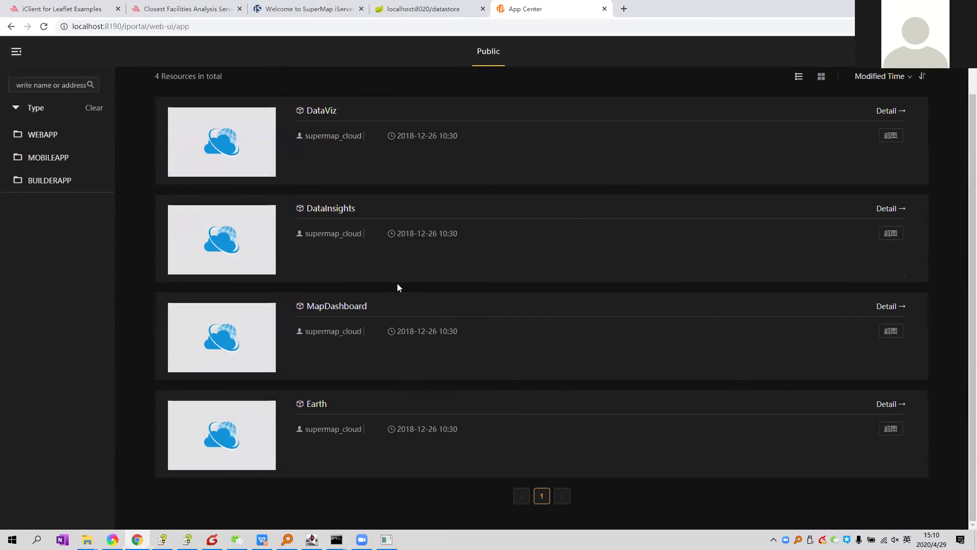
scroll(159, 373, up, 2)
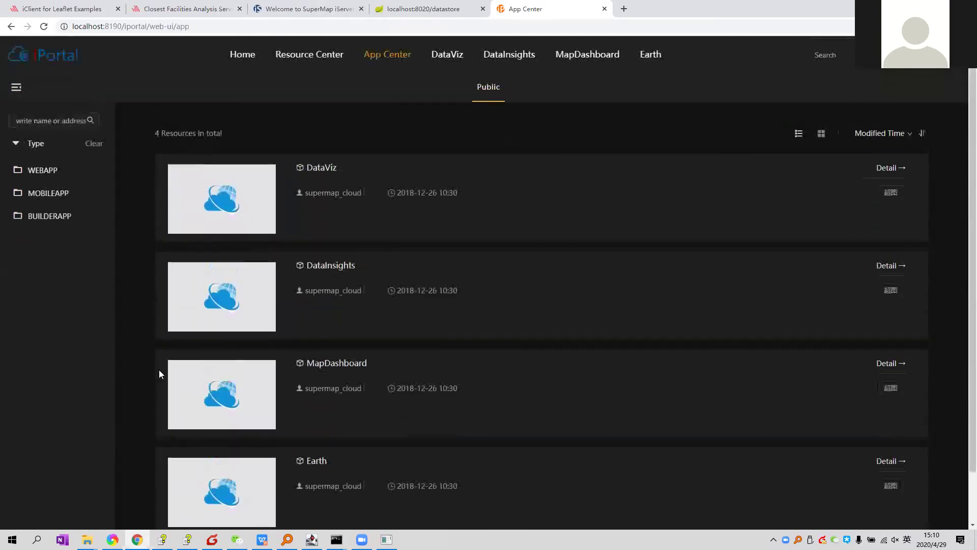
click(453, 63)
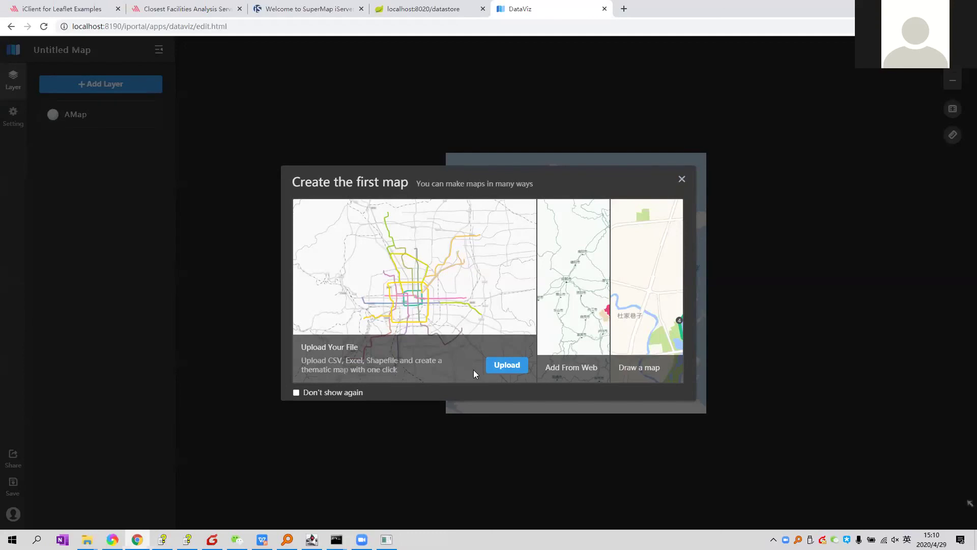
Dismiss the create-first-map prompt, zoom around the AMap basemap, then leave the unsaved editor.
click(682, 179)
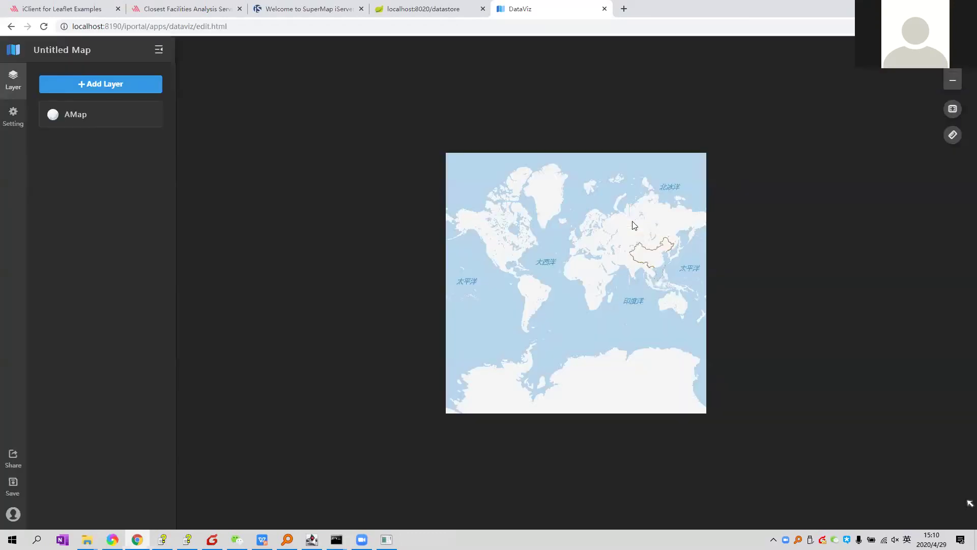
scroll(631, 226, down, 2)
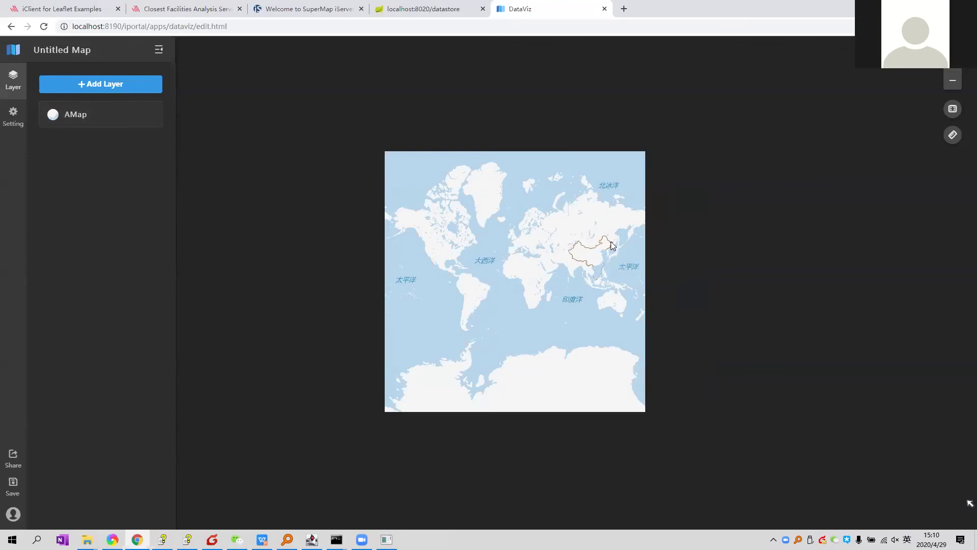
scroll(611, 242, up, 2)
scroll(611, 241, up, 2)
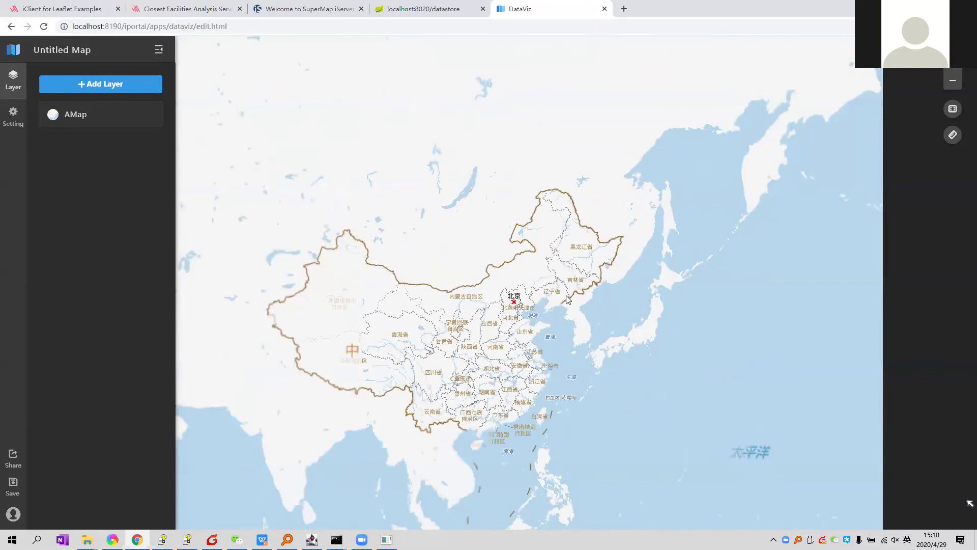
scroll(589, 311, up, 2)
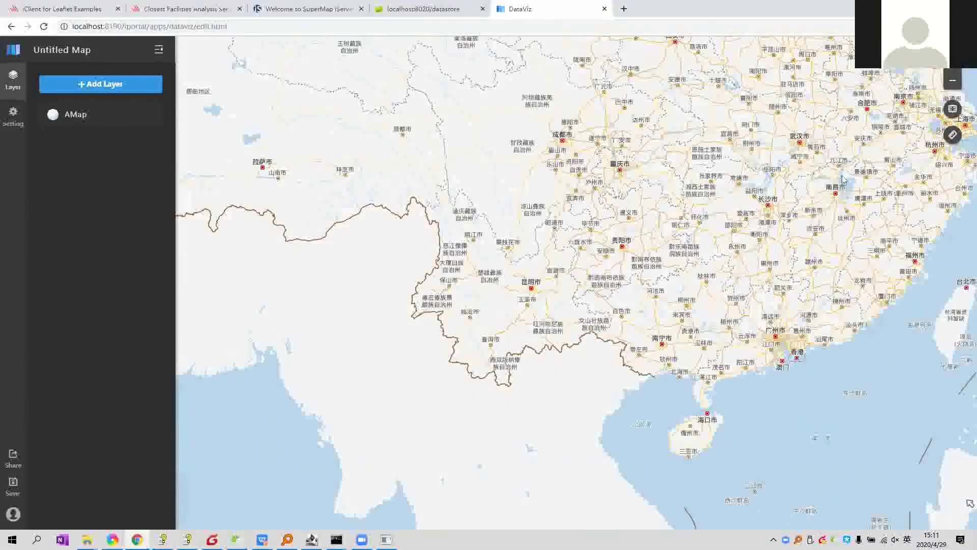
scroll(662, 302, down, 1)
scroll(728, 254, down, 1)
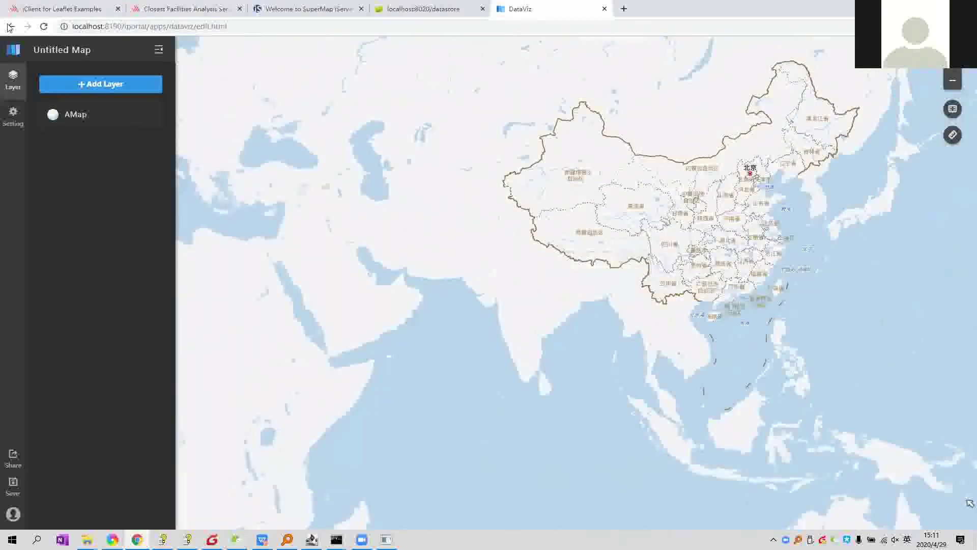
click(12, 26)
click(544, 82)
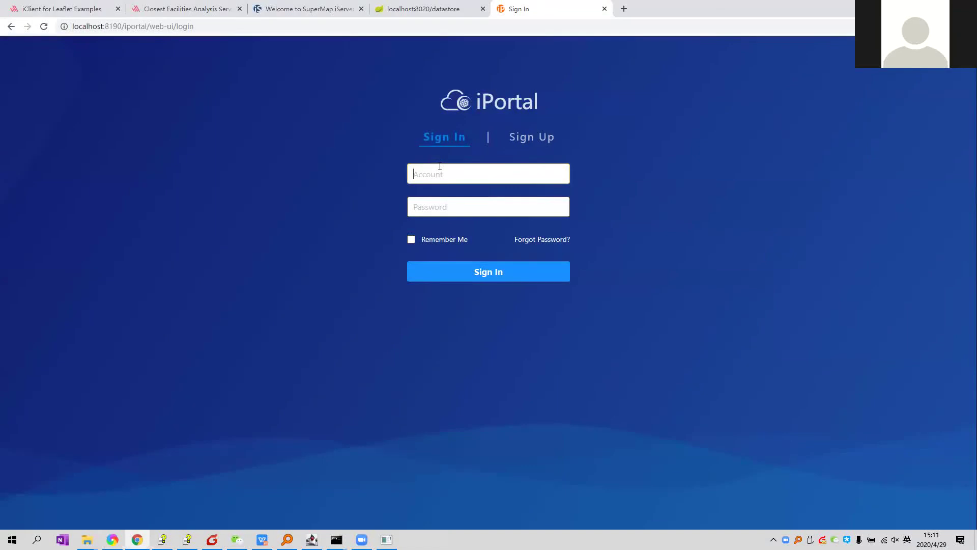
Sign in with the administrator account name and password.
text(admin)
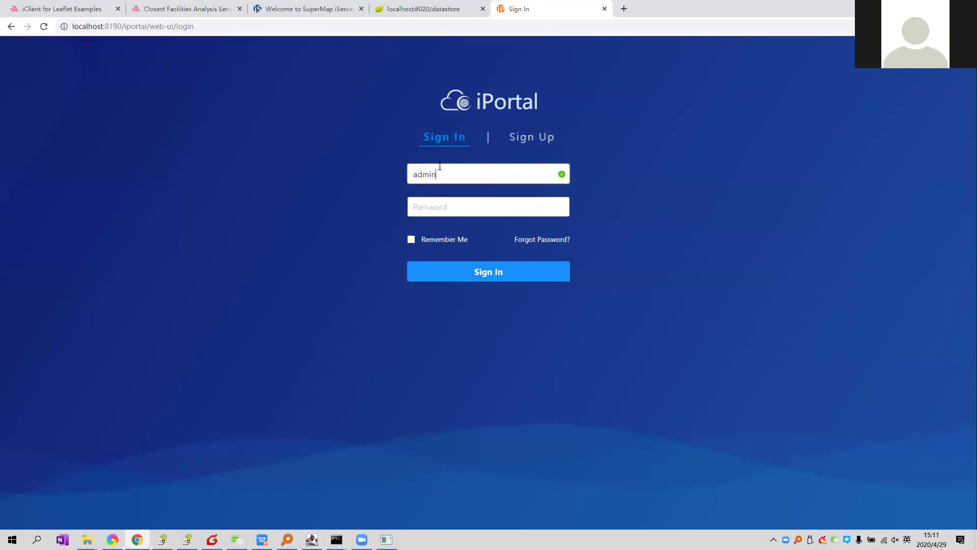
key(Tab)
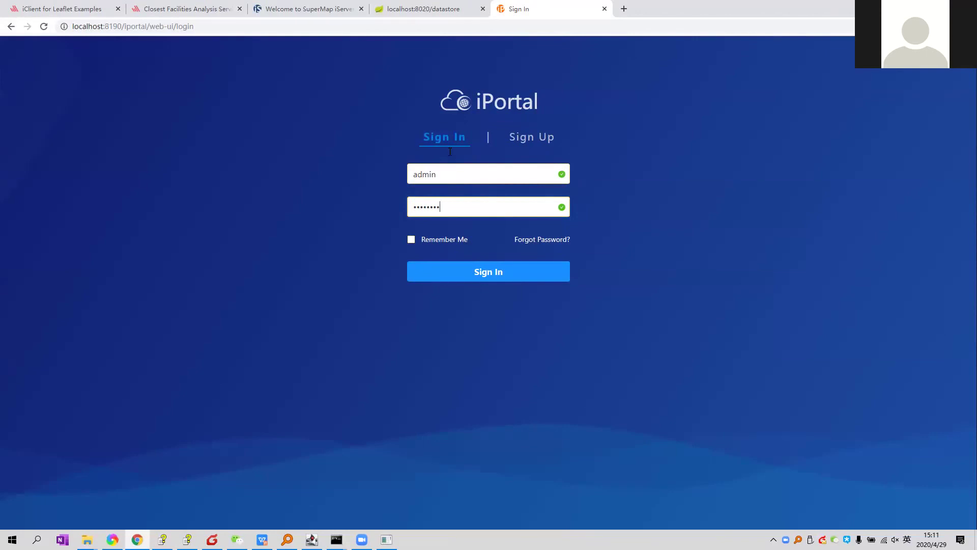
click(529, 274)
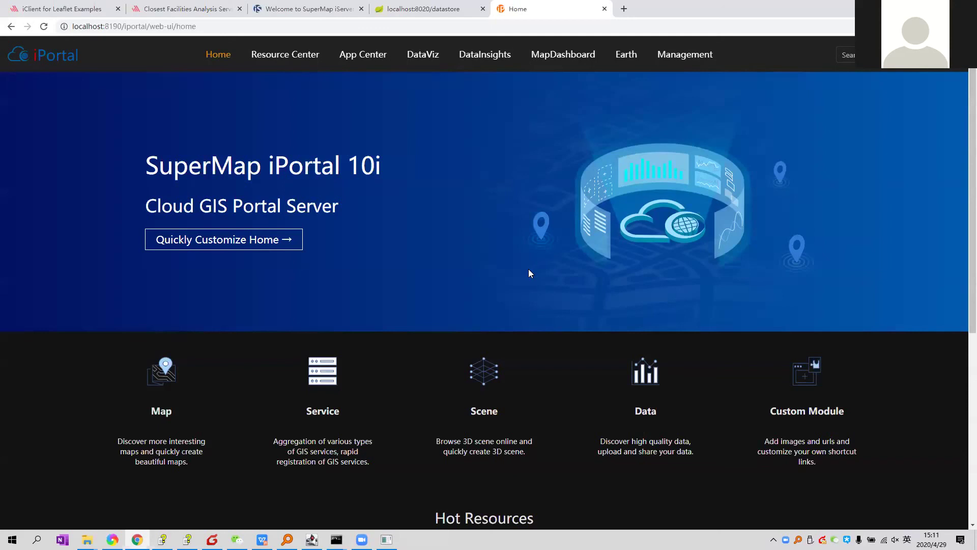
Open the Management console overview and expand its site configuration settings.
click(686, 57)
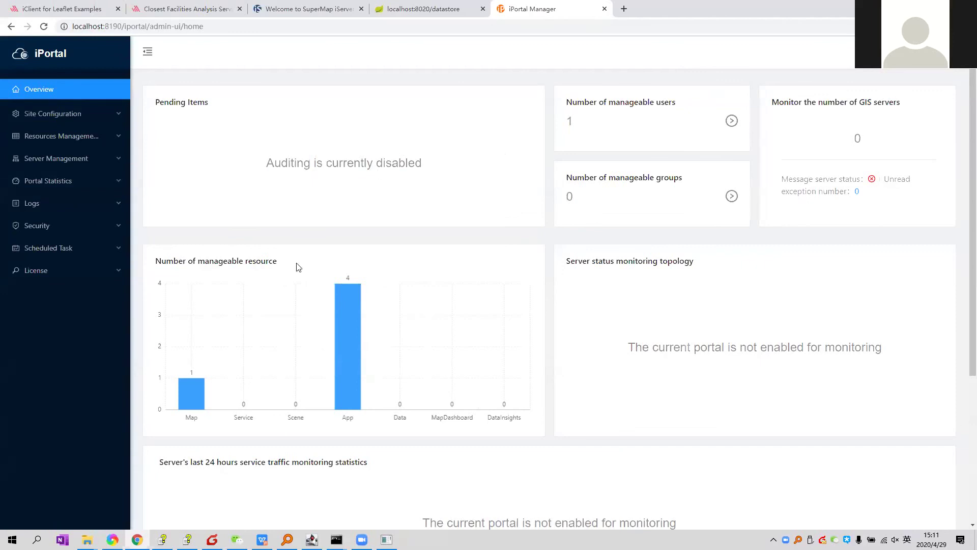
scroll(560, 407, down, 1)
scroll(560, 408, up, 1)
click(52, 115)
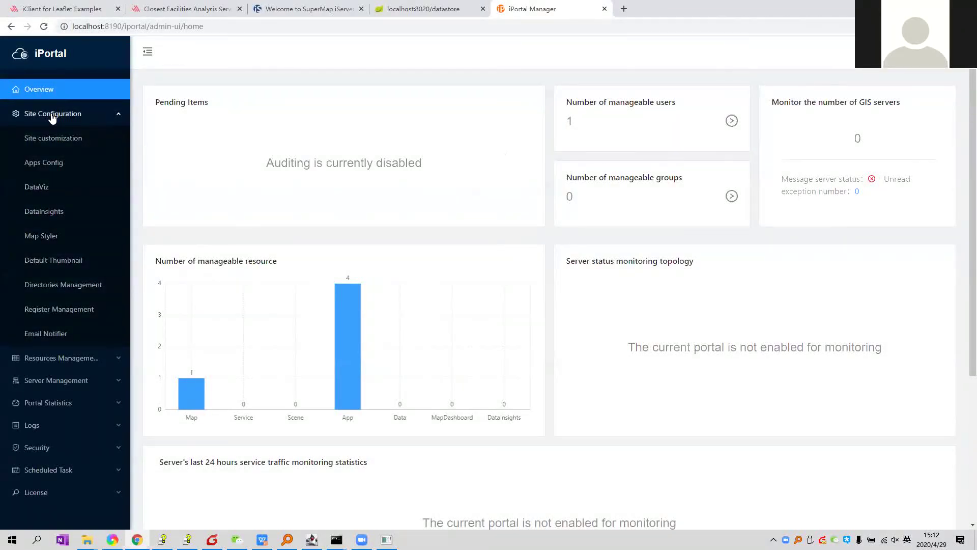
Delete the Amap entry from DataViz's Default Basemap list, leaving it empty.
click(50, 190)
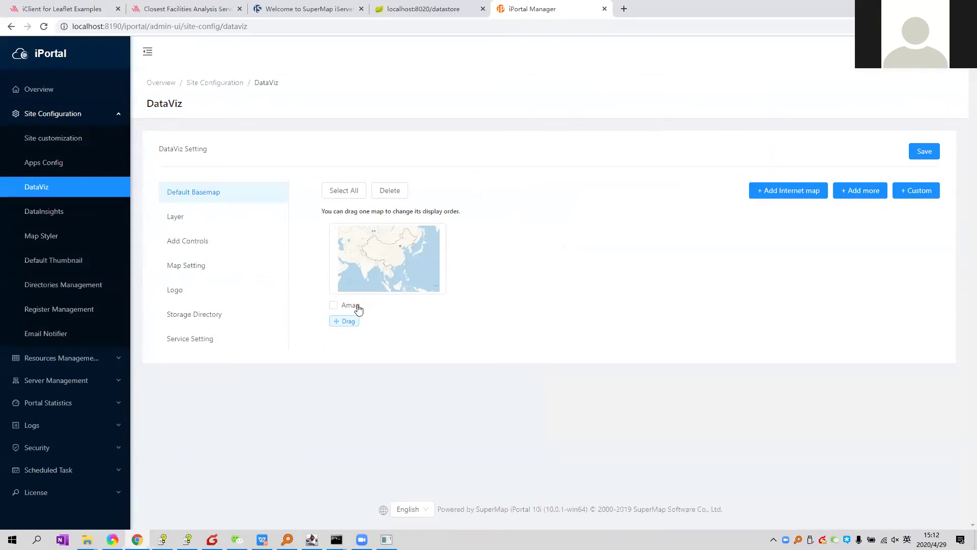
click(334, 305)
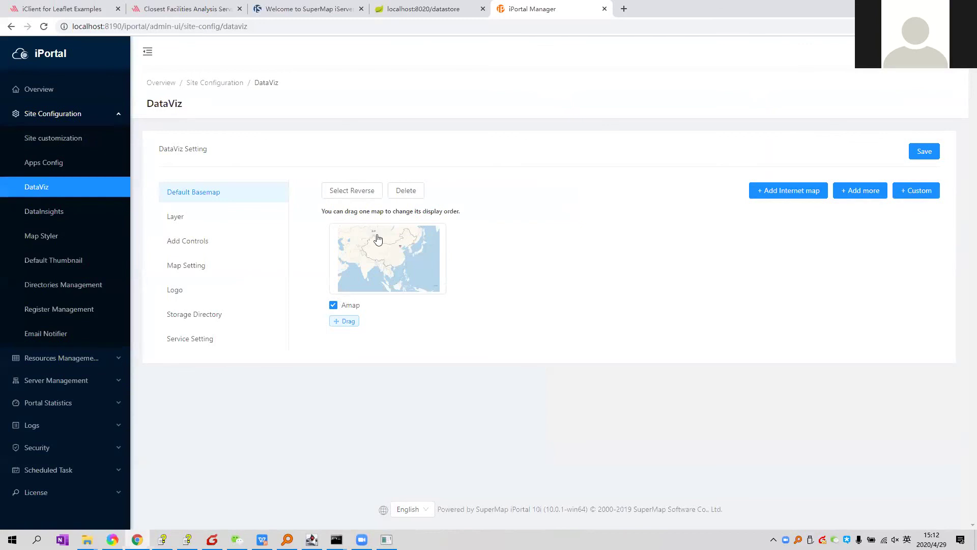
click(419, 193)
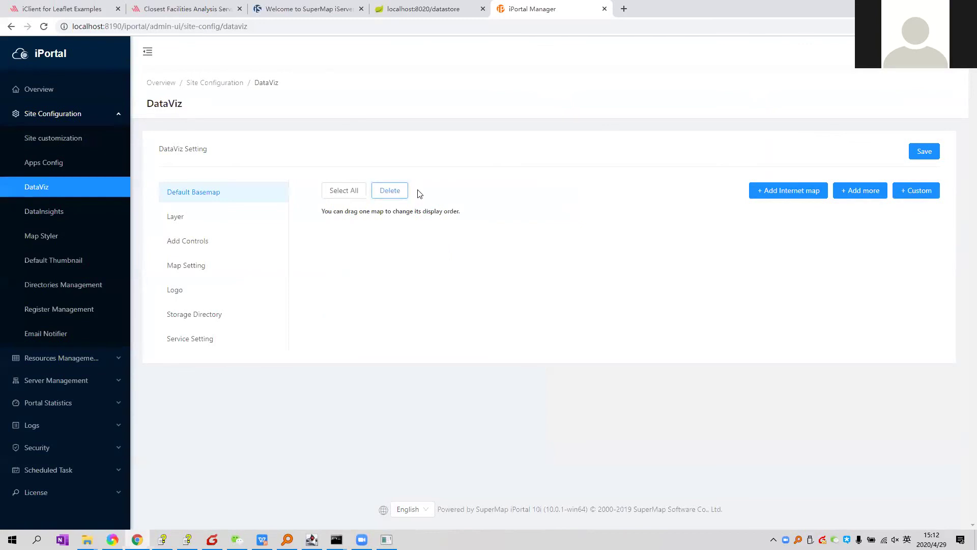
Add the OpenStreetMap internet map as DataViz's default basemap and save the settings.
click(802, 189)
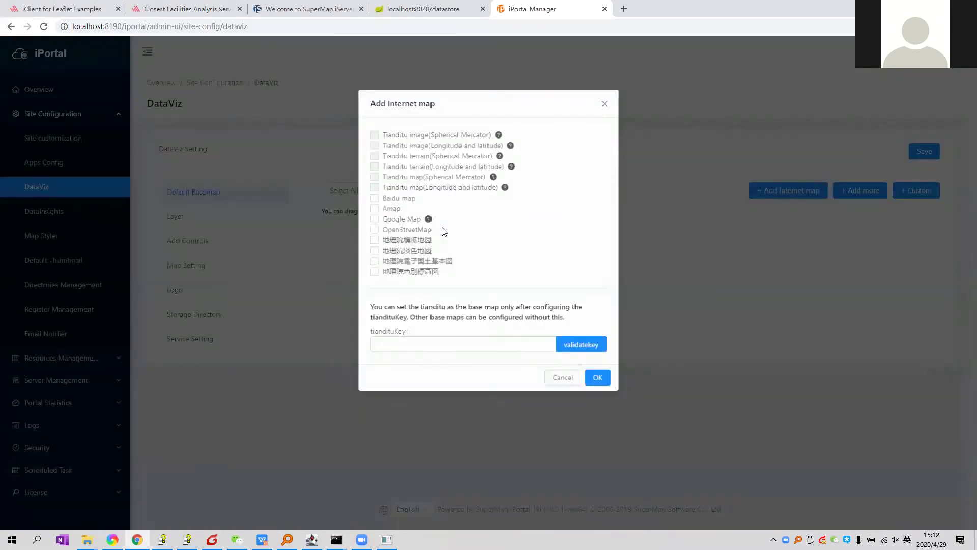
click(384, 232)
drag(383, 232, 435, 233)
click(432, 231)
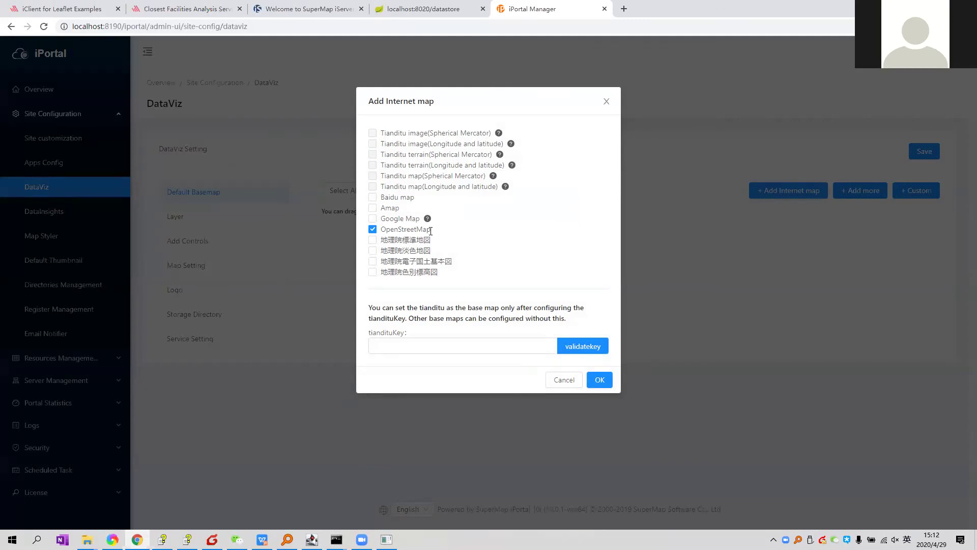
click(602, 381)
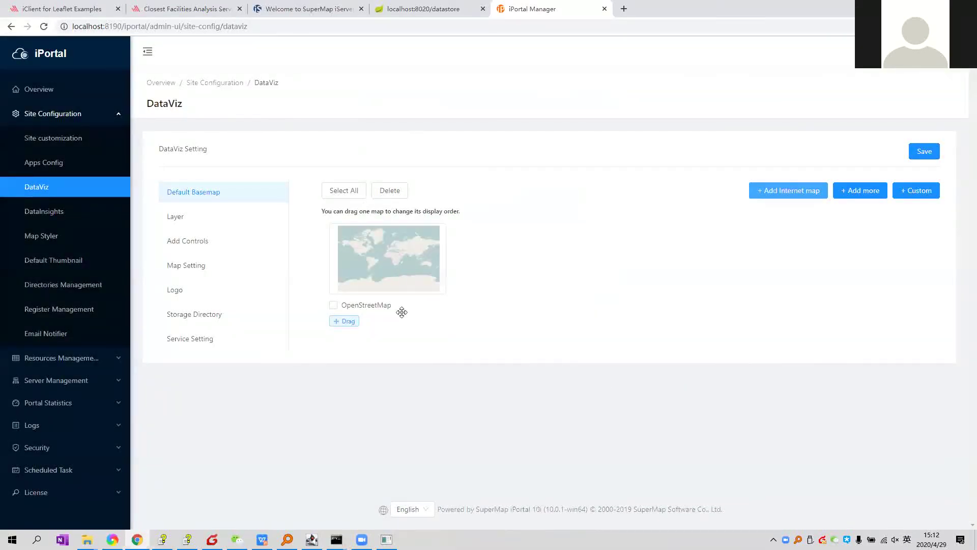
click(927, 159)
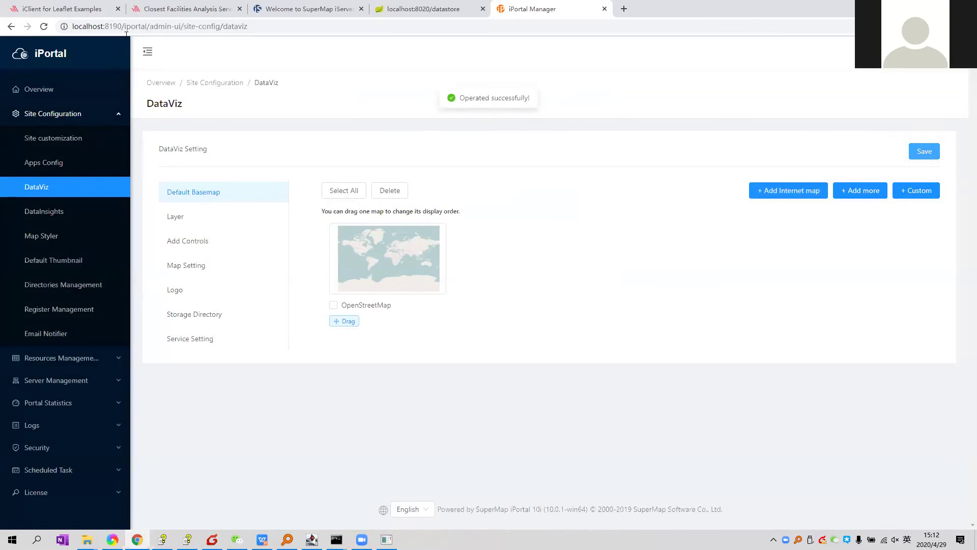
drag(122, 27, 57, 36)
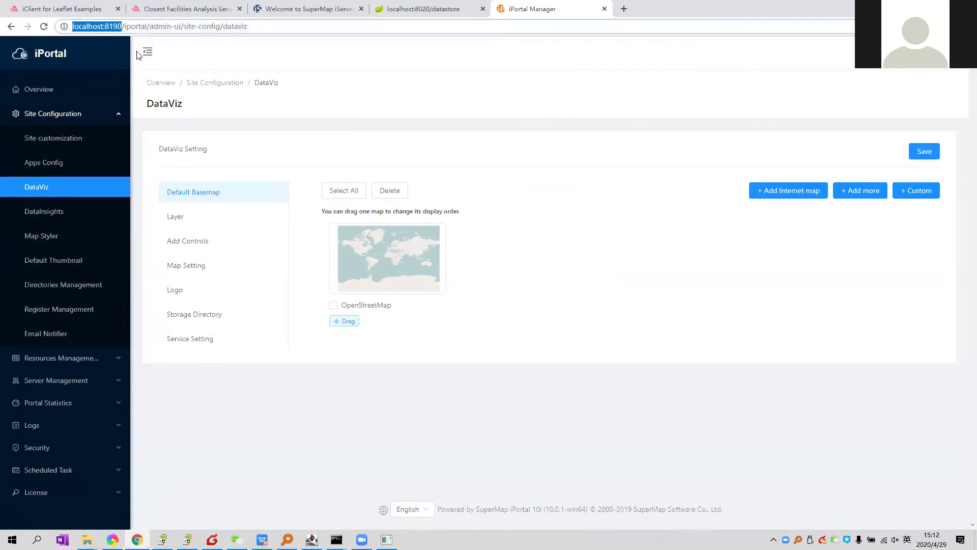
Open localhost:8190 in a new tab and start an Untitled DataViz map, skipping the welcome dialog.
key(ctrl+c)
key(ctrl+t)
key(ctrl+v)
key(Return)
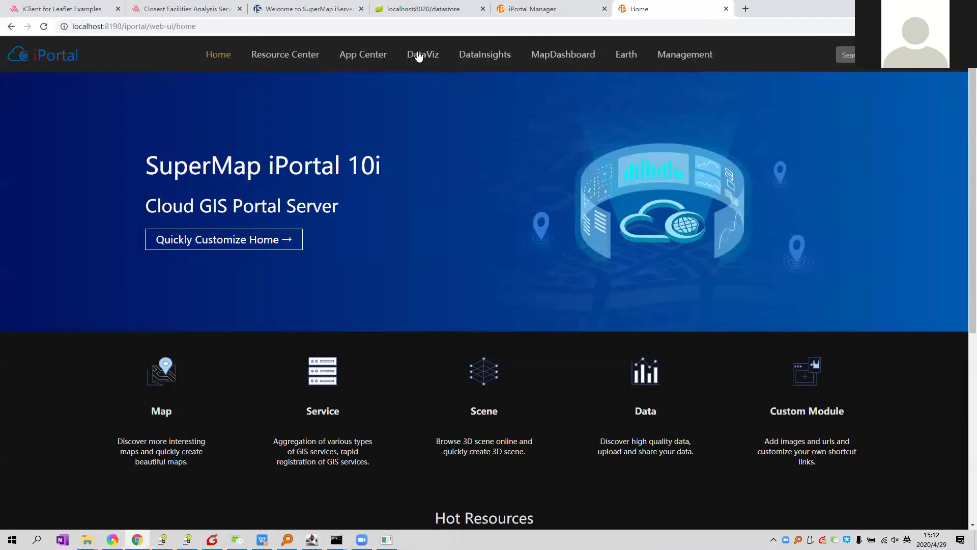
click(416, 54)
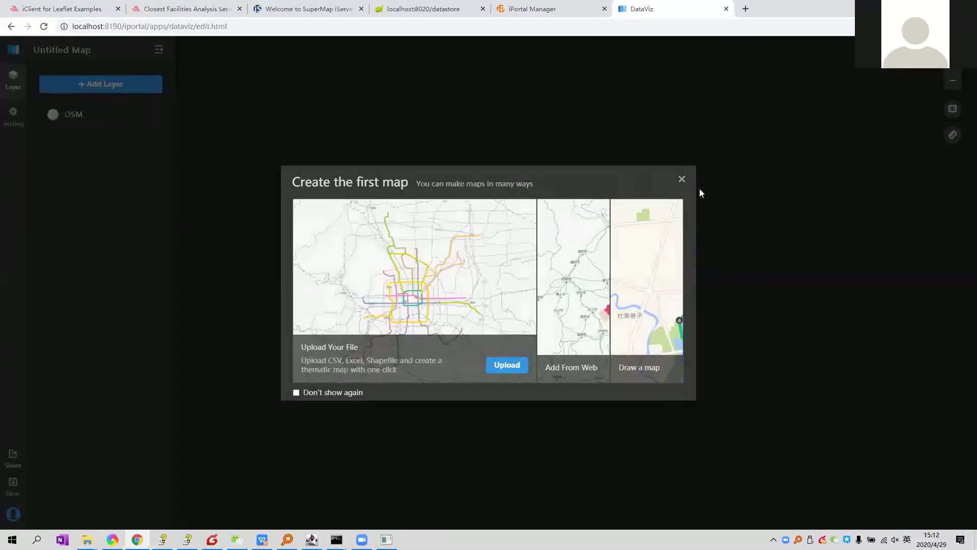
key(Escape)
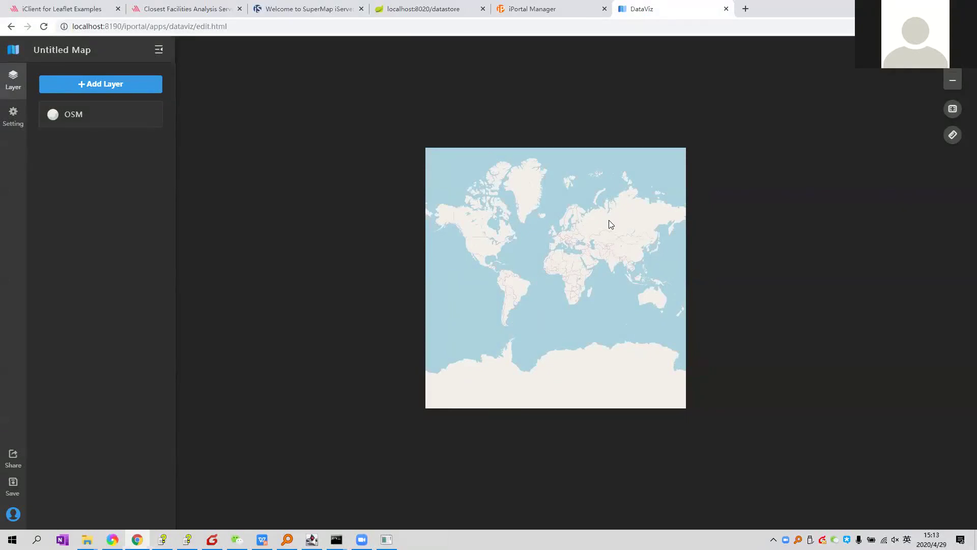
Zoom in on the OSM basemap and centre it on Uzbekistan in Central Asia.
scroll(589, 245, up, 5)
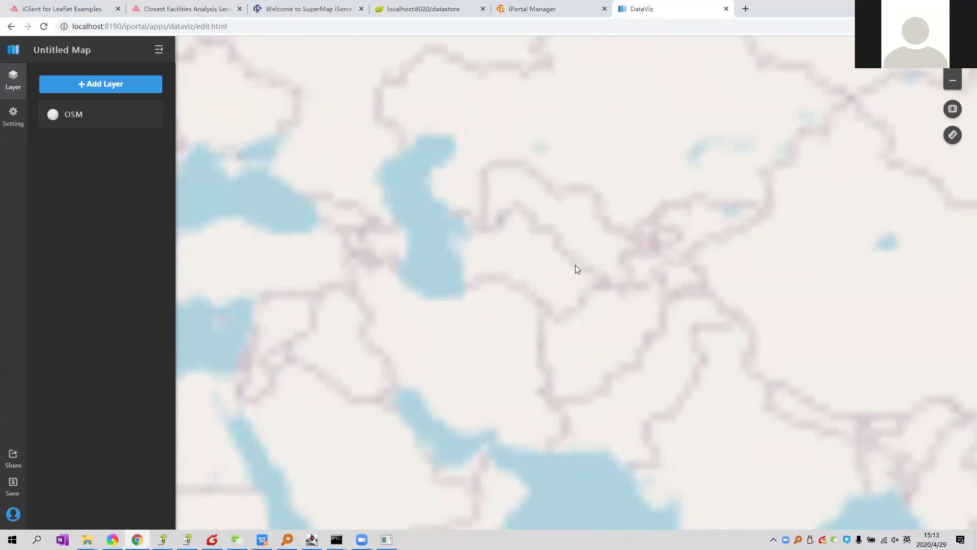
drag(592, 255, 660, 278)
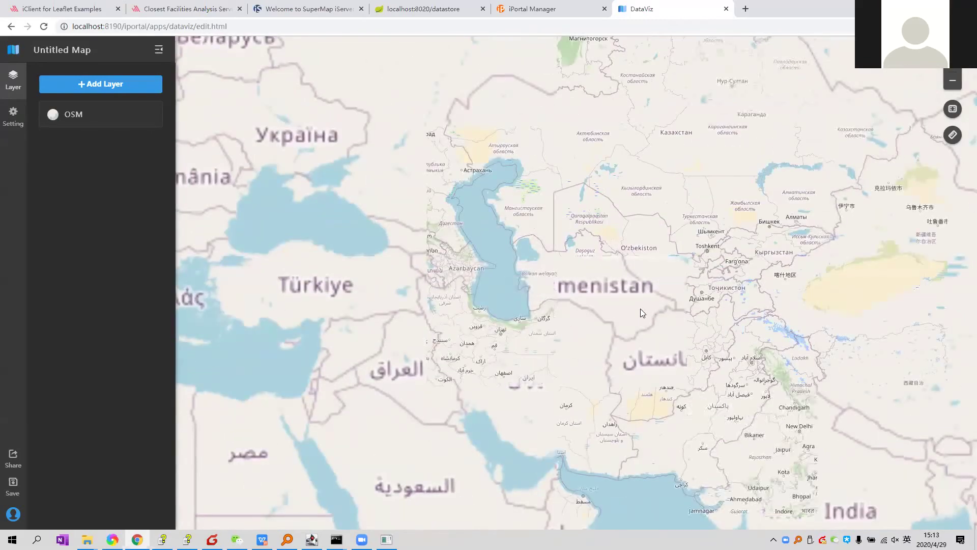
scroll(605, 279, up, 2)
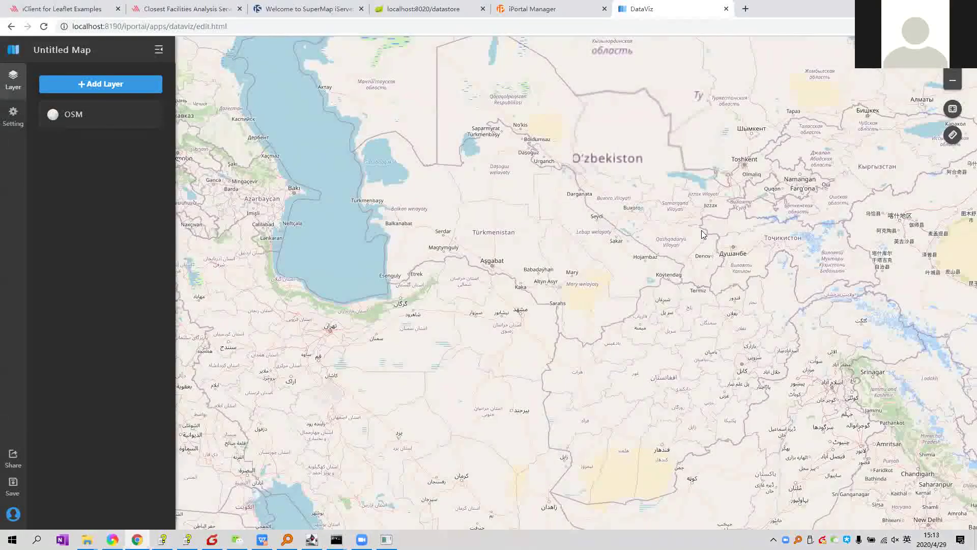
drag(796, 192, 737, 269)
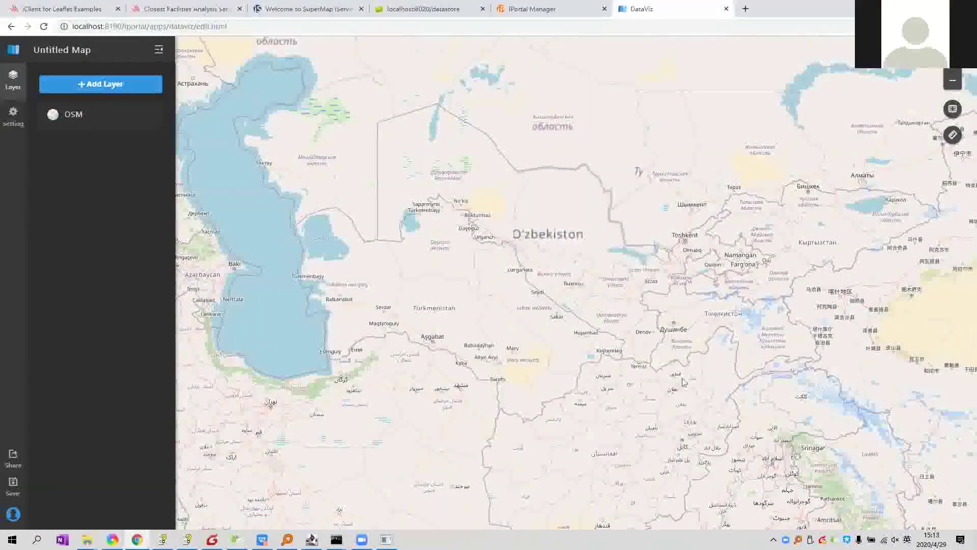
drag(684, 381, 602, 369)
drag(515, 111, 545, 87)
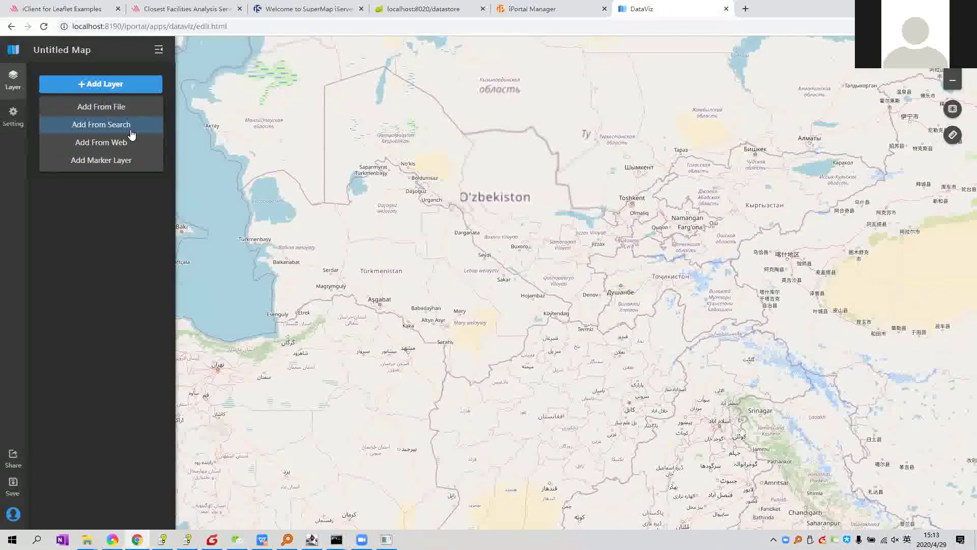
Check My Data for a file layer, cancel, and leave the unsaved map without saving.
click(123, 107)
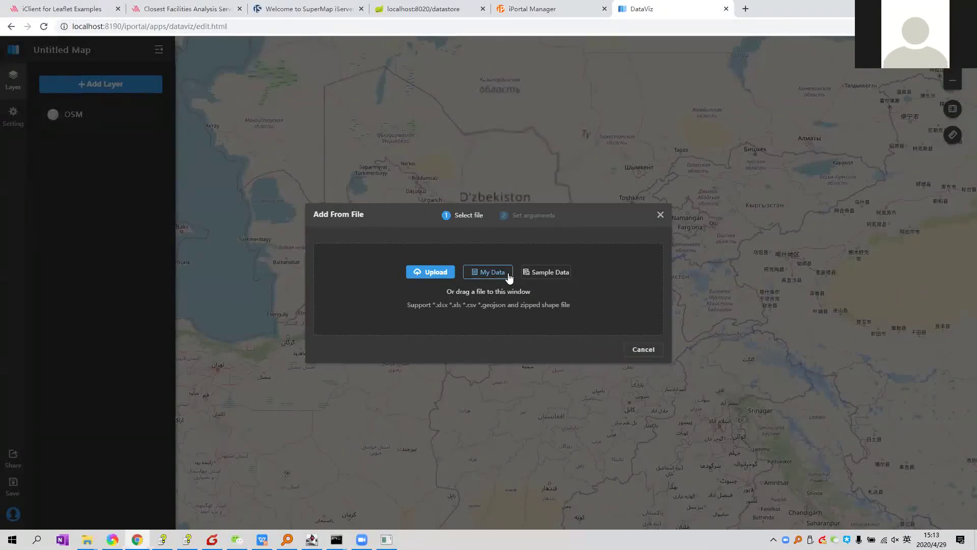
click(487, 273)
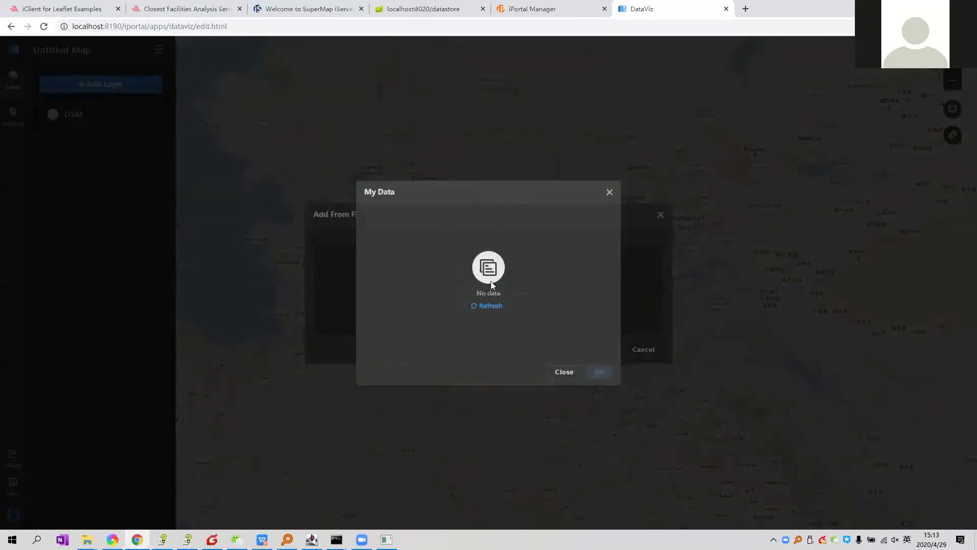
key(Escape)
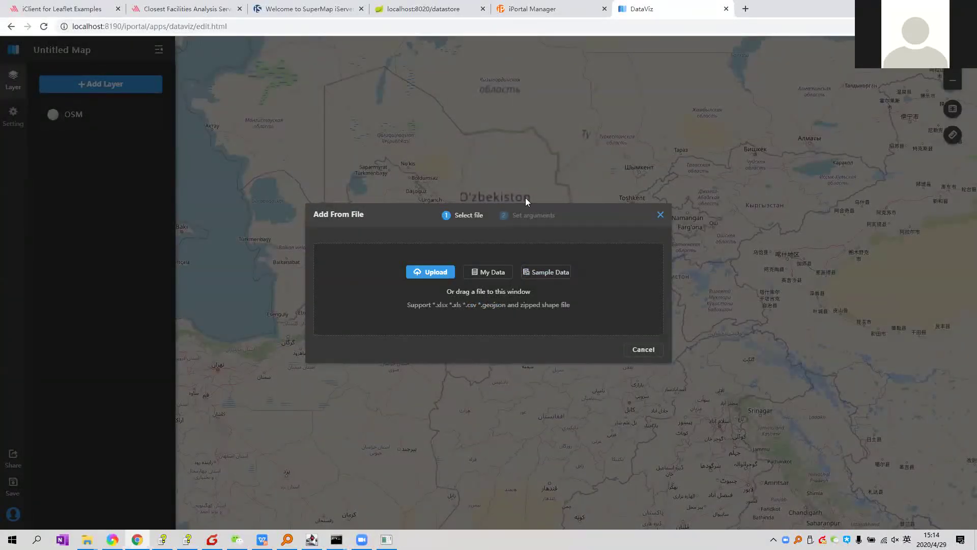
click(660, 215)
key(alt+Left)
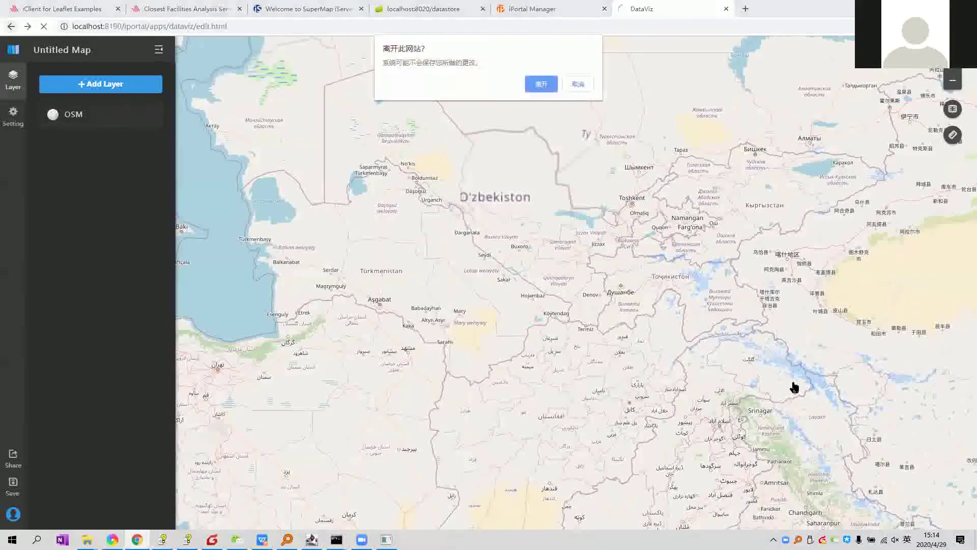
click(541, 83)
Open DataInsights and load the Sample project built on SalesJan2009 data.
click(483, 55)
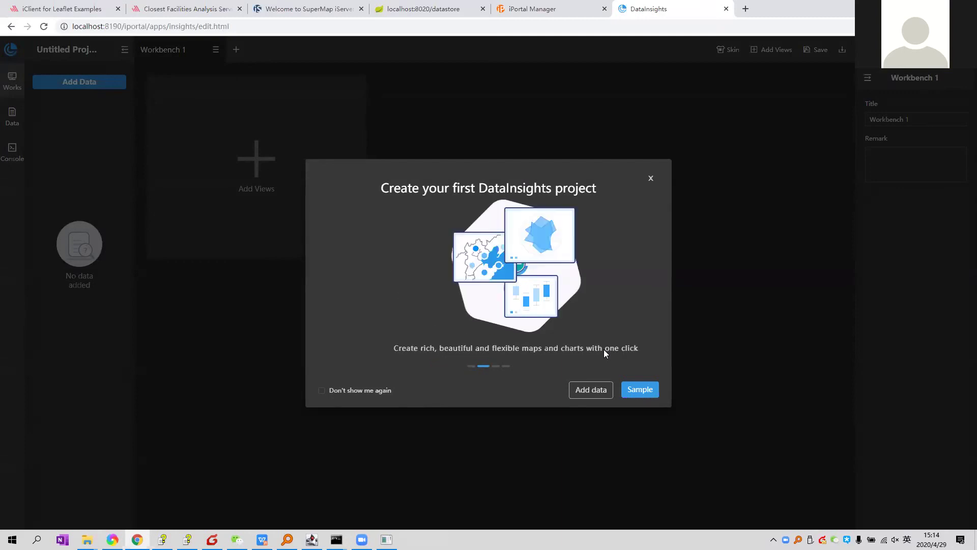
click(641, 391)
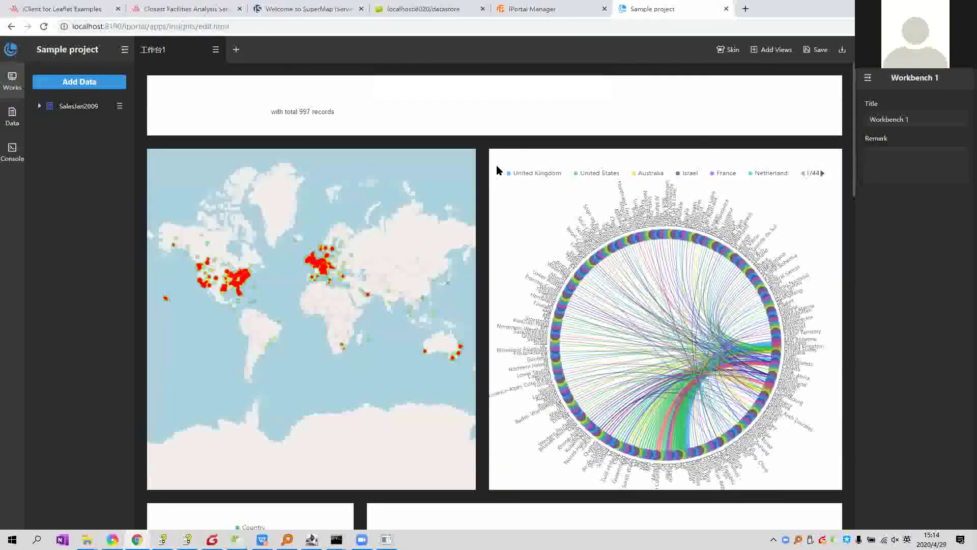
scroll(479, 245, down, 1)
scroll(479, 244, down, 5)
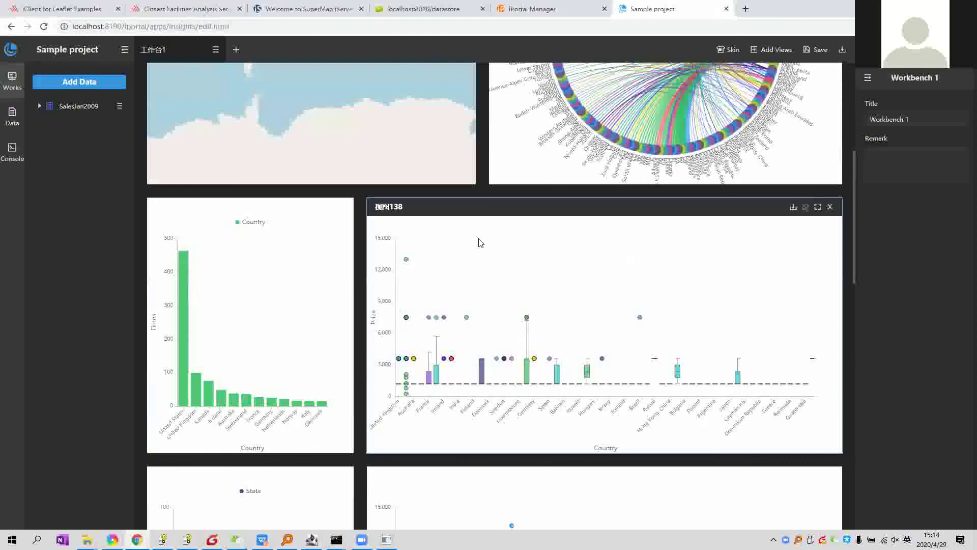
scroll(480, 242, up, 6)
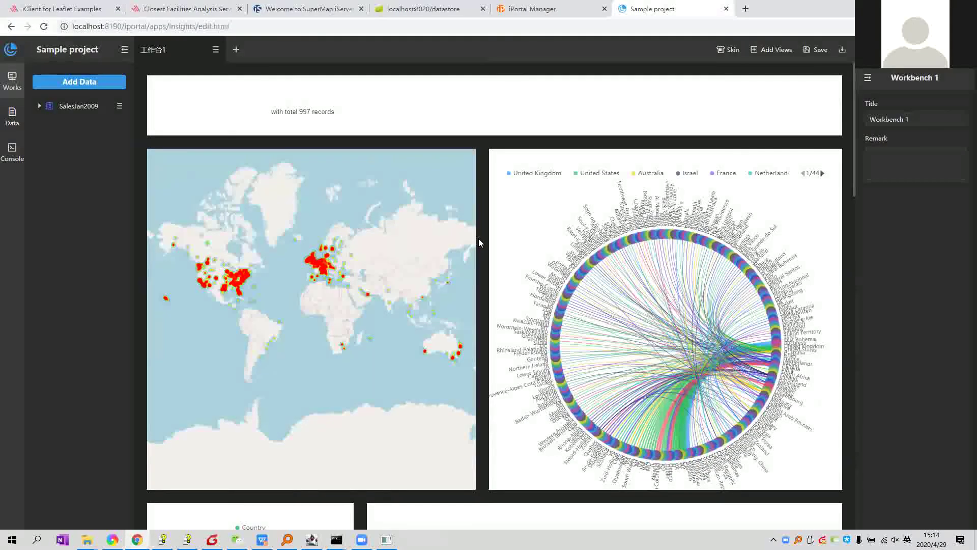
Review Workbench 1's world sales map, chord diagram and bar charts, inspecting chart values.
scroll(479, 242, down, 3)
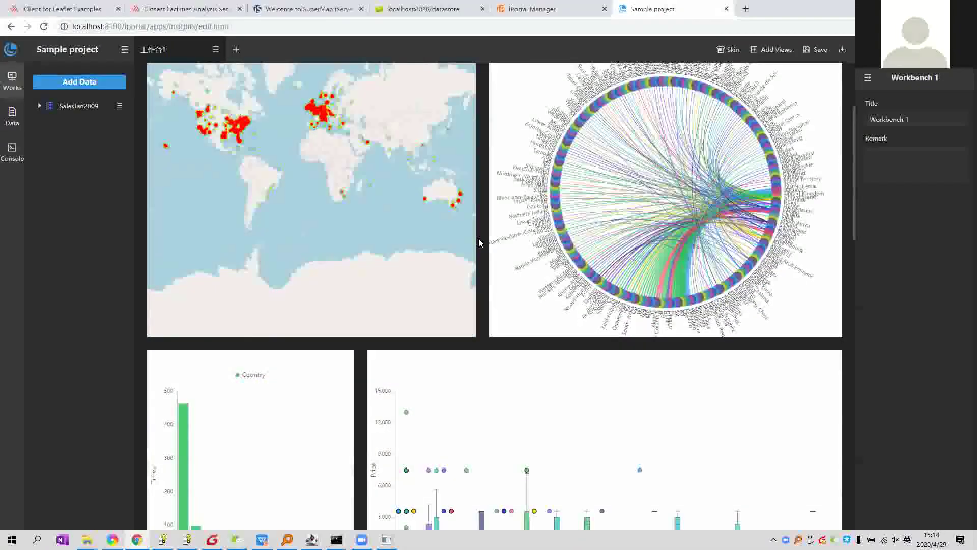
scroll(479, 242, down, 10)
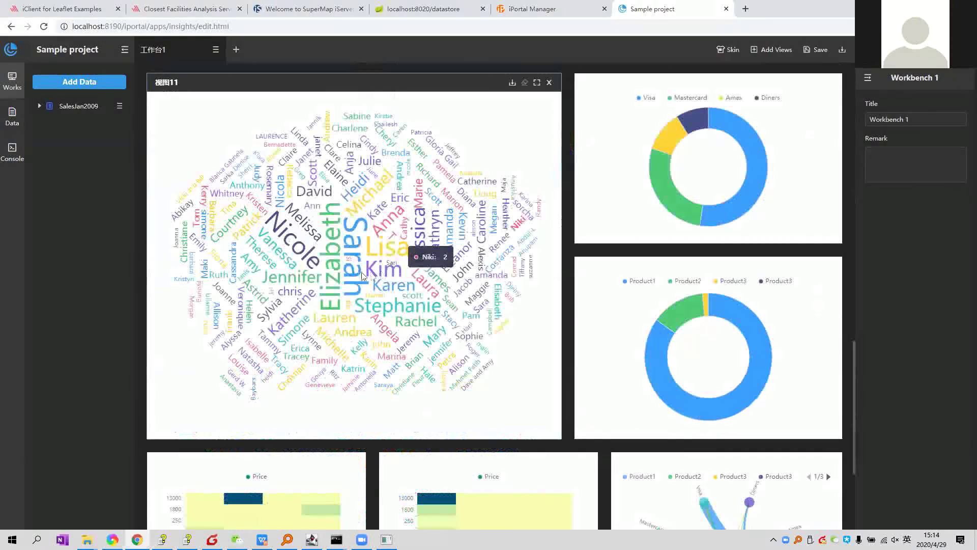
scroll(363, 275, up, 7)
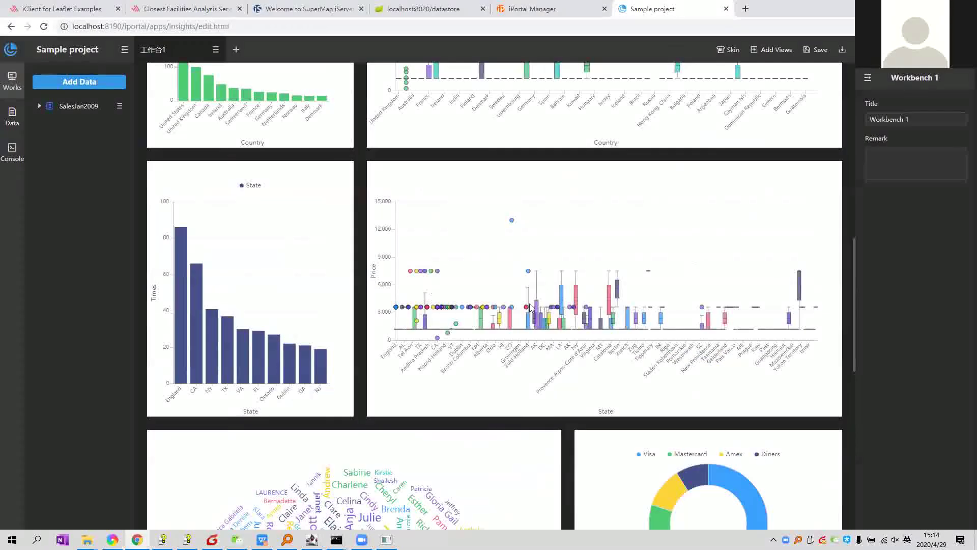
scroll(558, 311, down, 5)
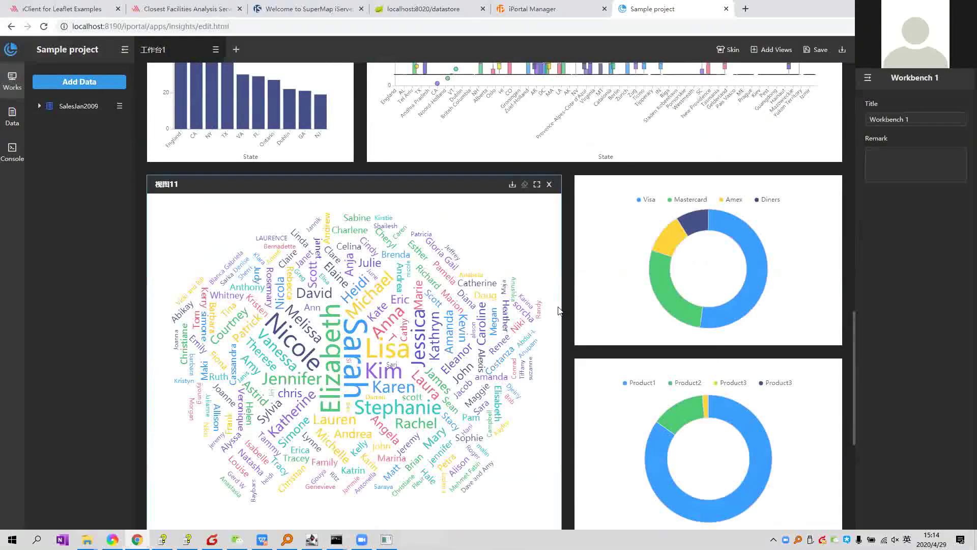
scroll(563, 308, down, 5)
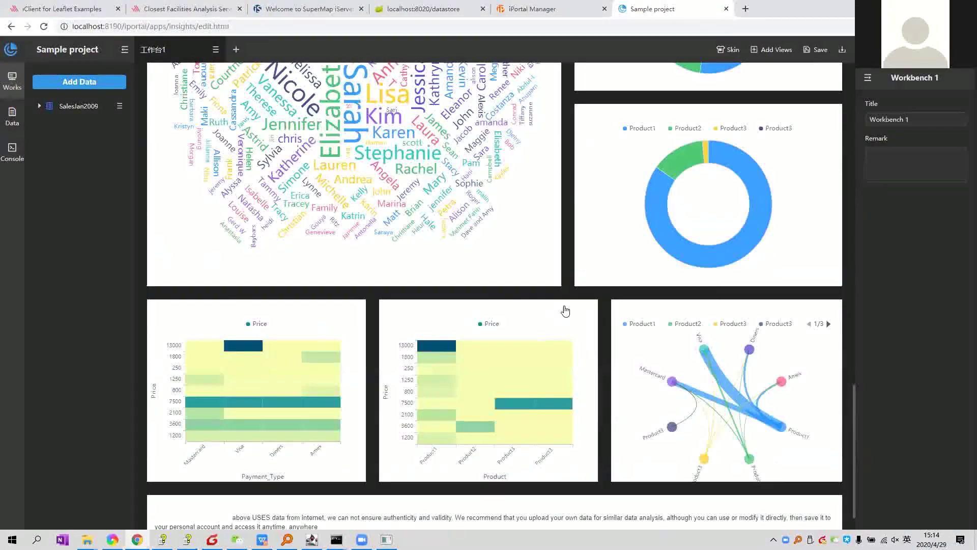
scroll(619, 305, down, 1)
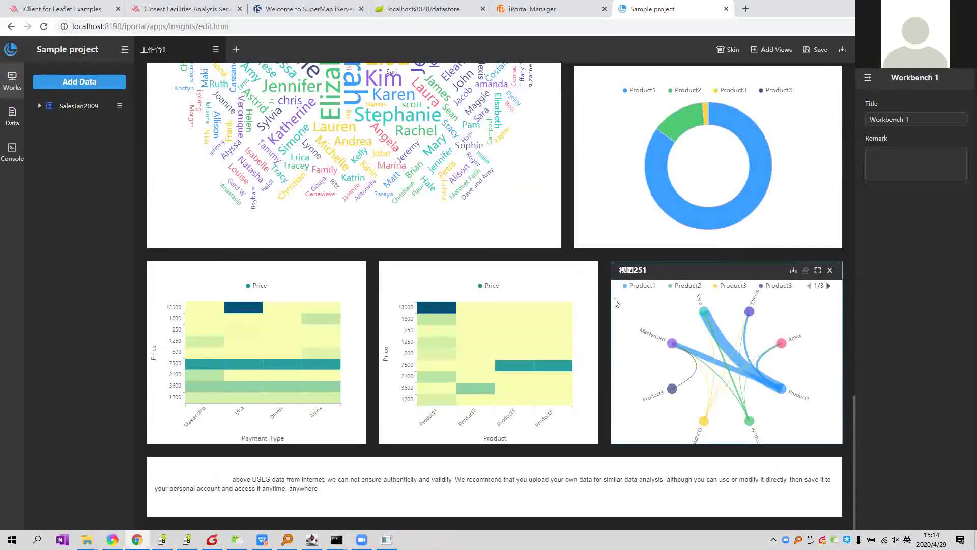
mouse_move(695, 362)
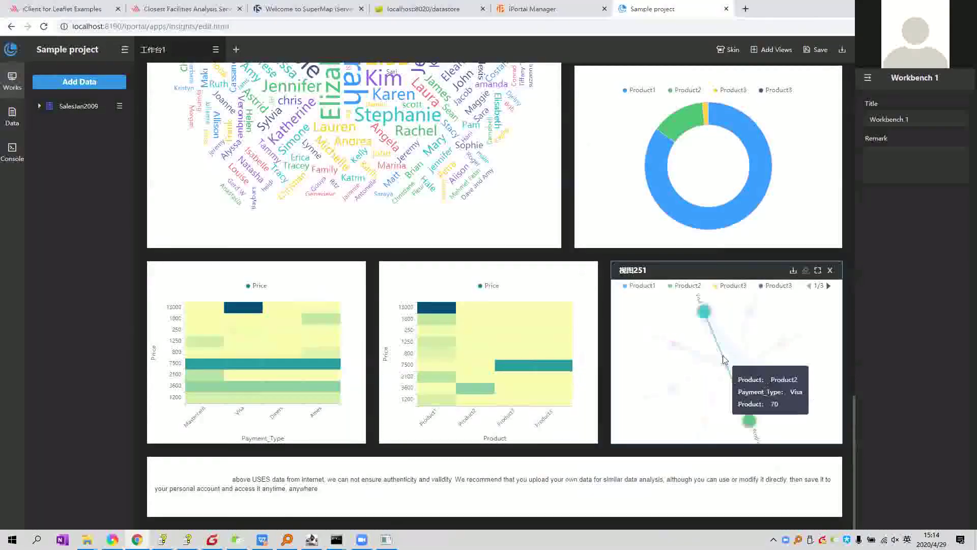
mouse_move(745, 351)
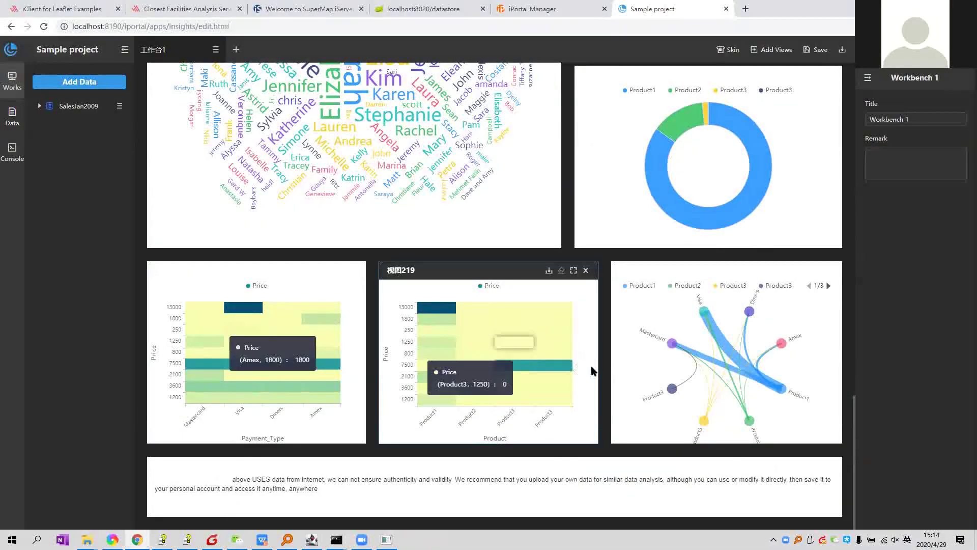
scroll(591, 366, up, 10)
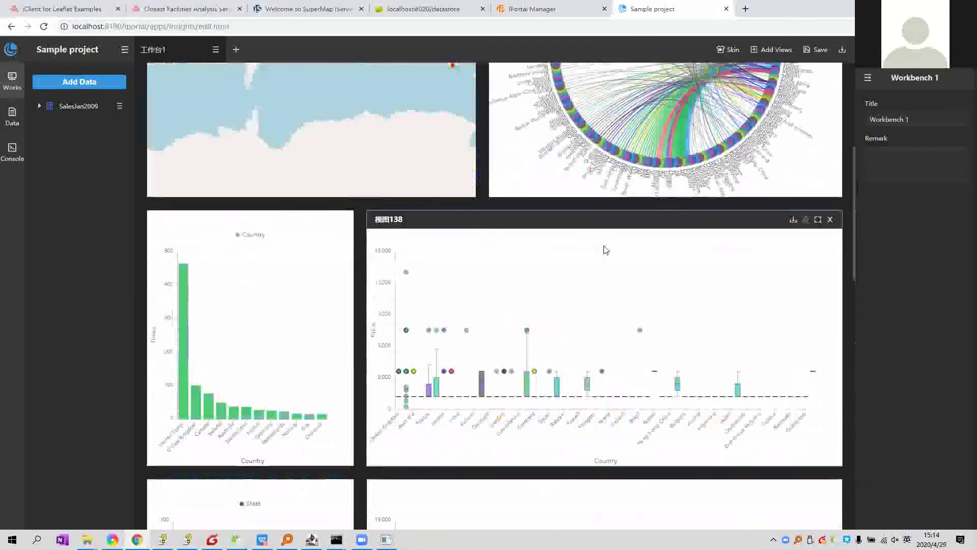
scroll(301, 180, up, 3)
scroll(320, 173, down, 3)
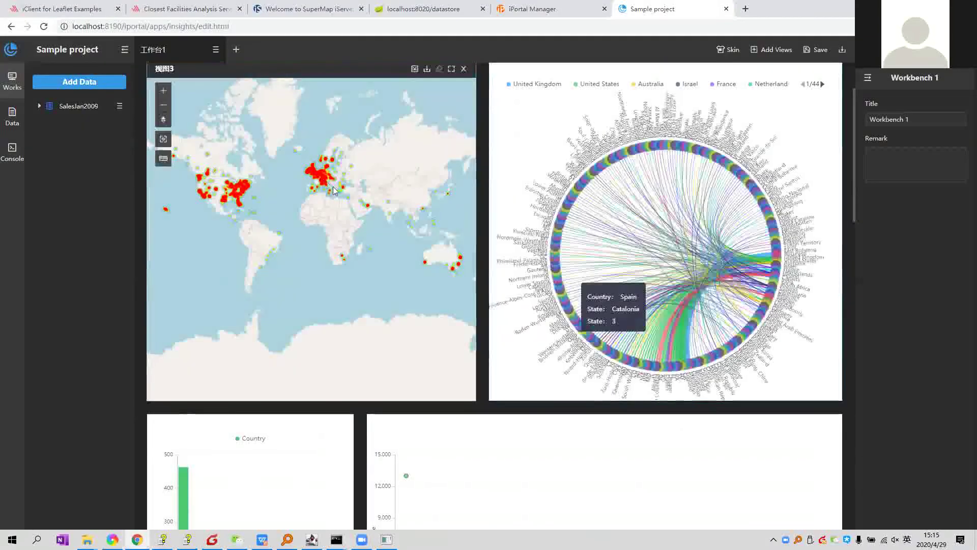
Look over the world map and price box-plot views, then select the 视图284 header text block.
click(227, 240)
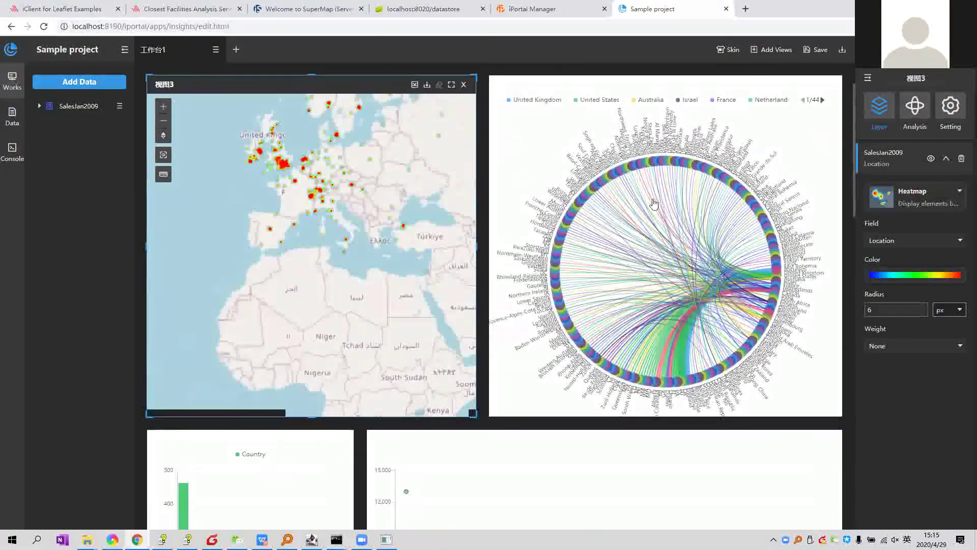
scroll(236, 197, up, 2)
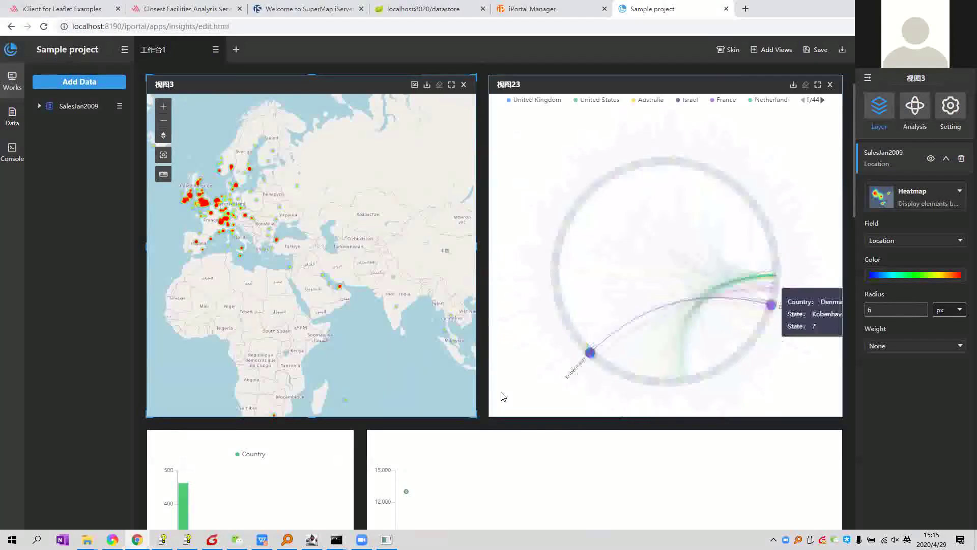
scroll(512, 275, down, 5)
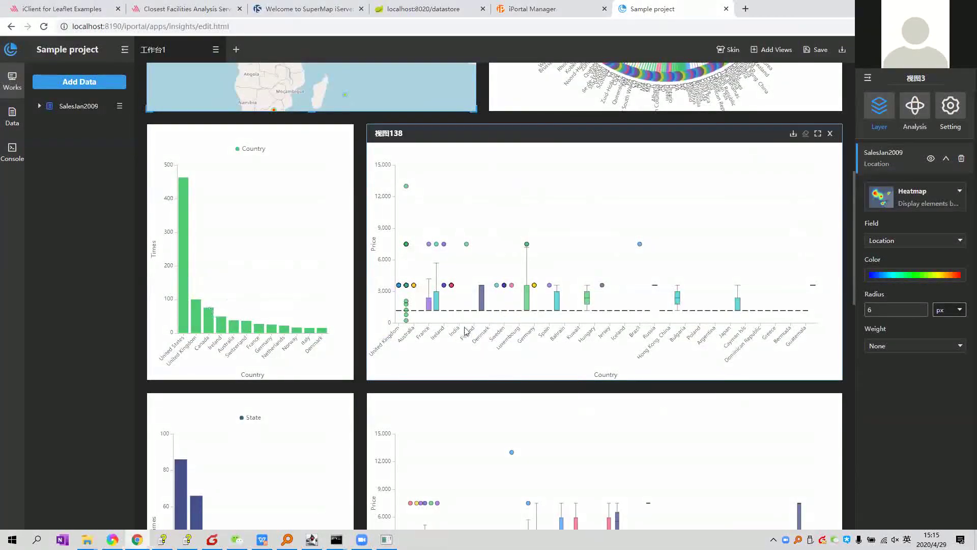
click(483, 394)
scroll(464, 312, up, 5)
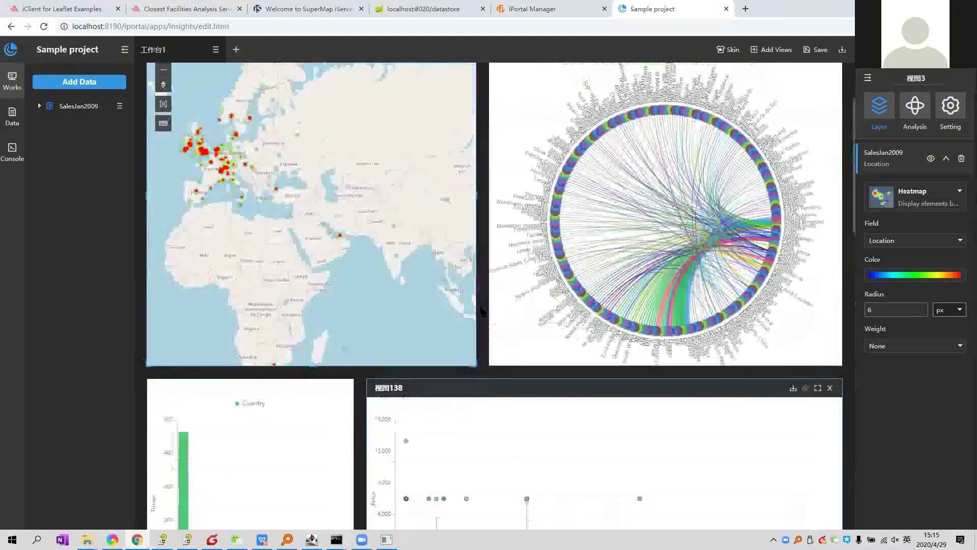
scroll(482, 300, up, 2)
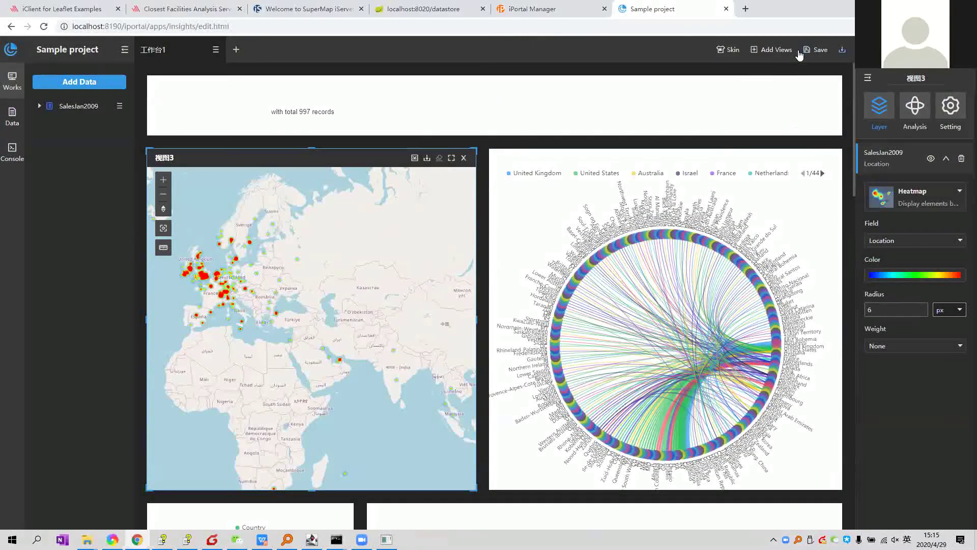
click(842, 50)
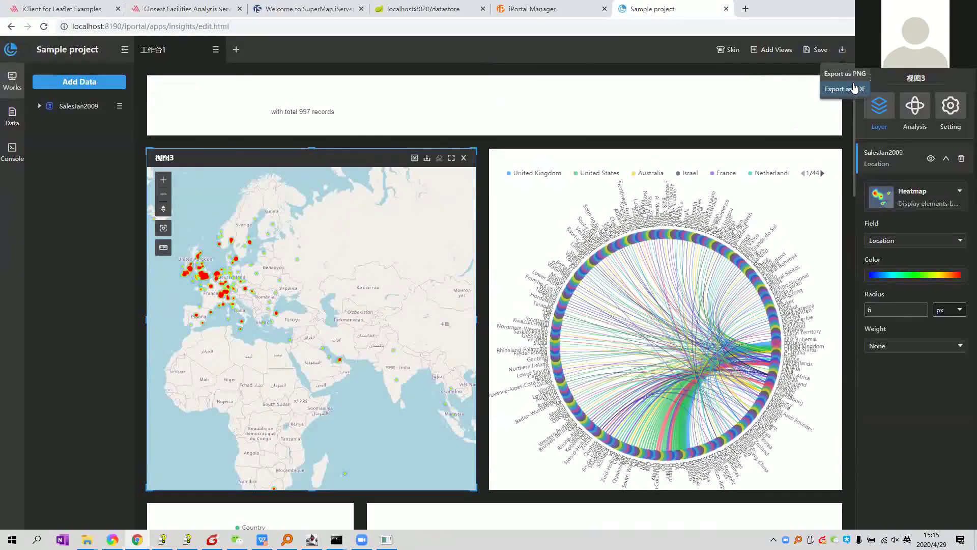
click(307, 115)
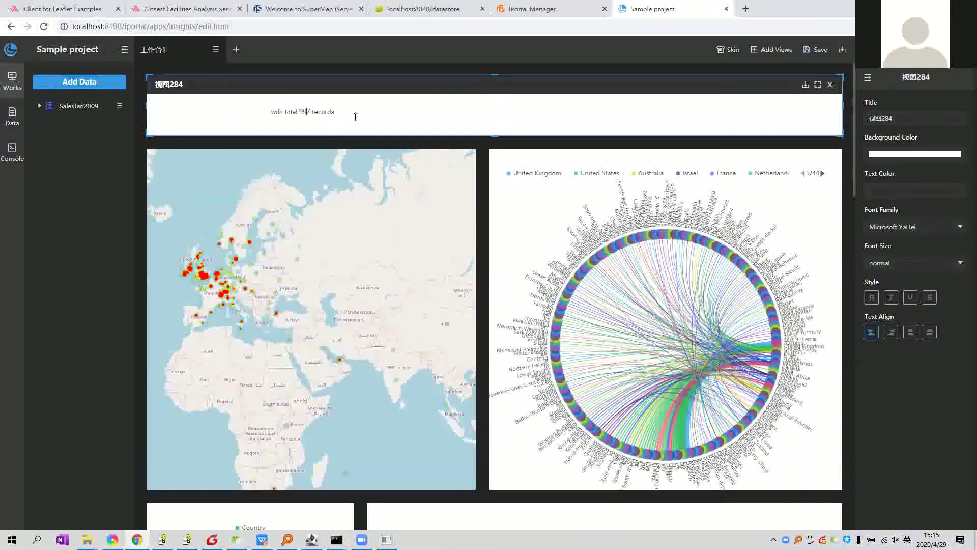
Set the 视图284 header text block's background colour to black.
triple_click(242, 112)
drag(350, 118, 64, 83)
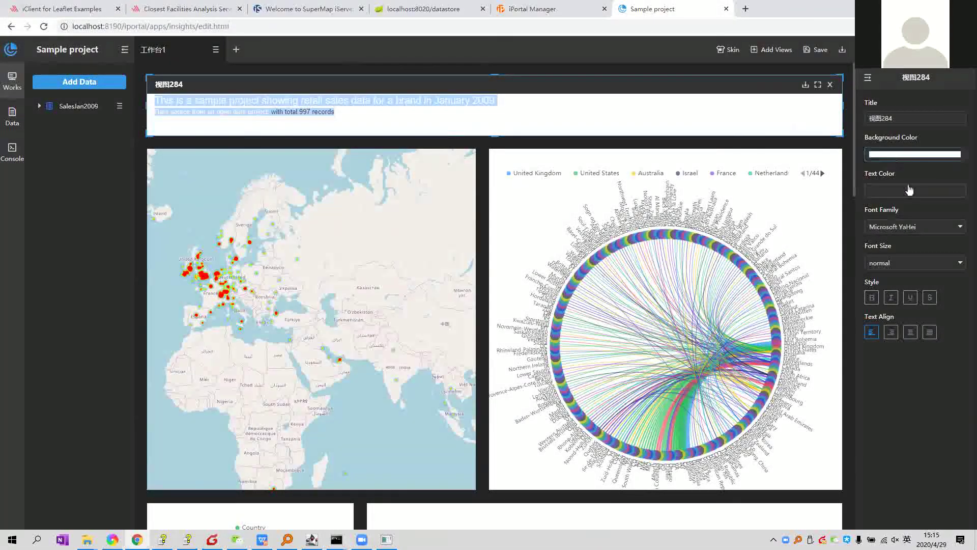
click(911, 155)
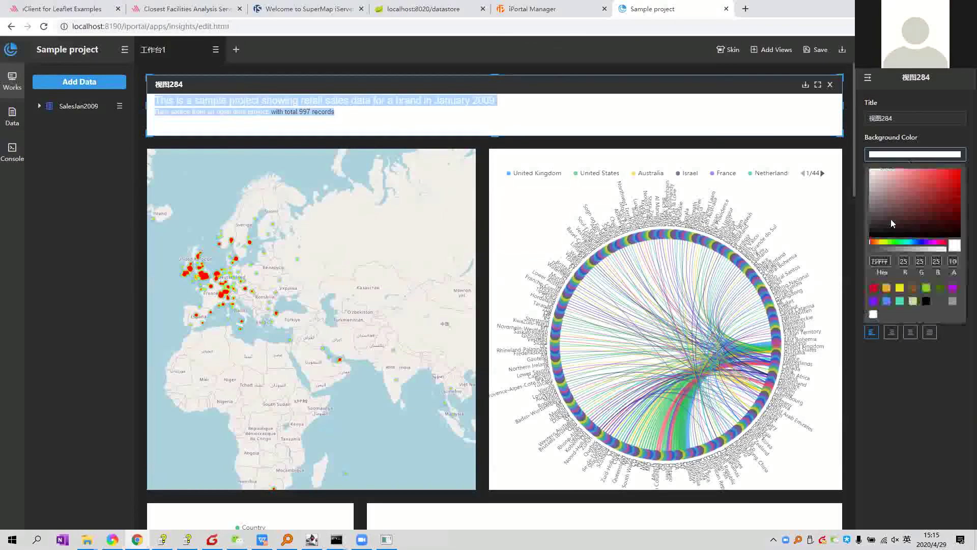
click(926, 302)
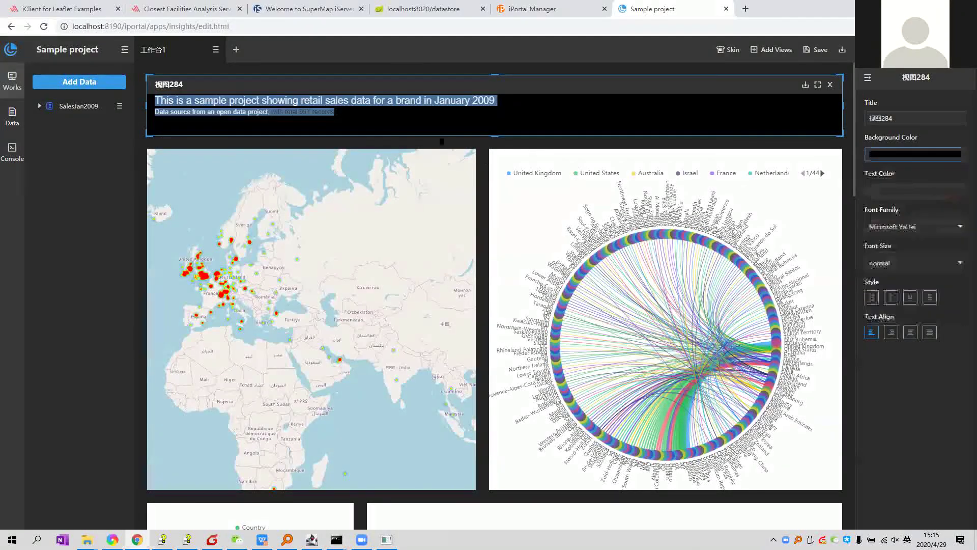
click(469, 147)
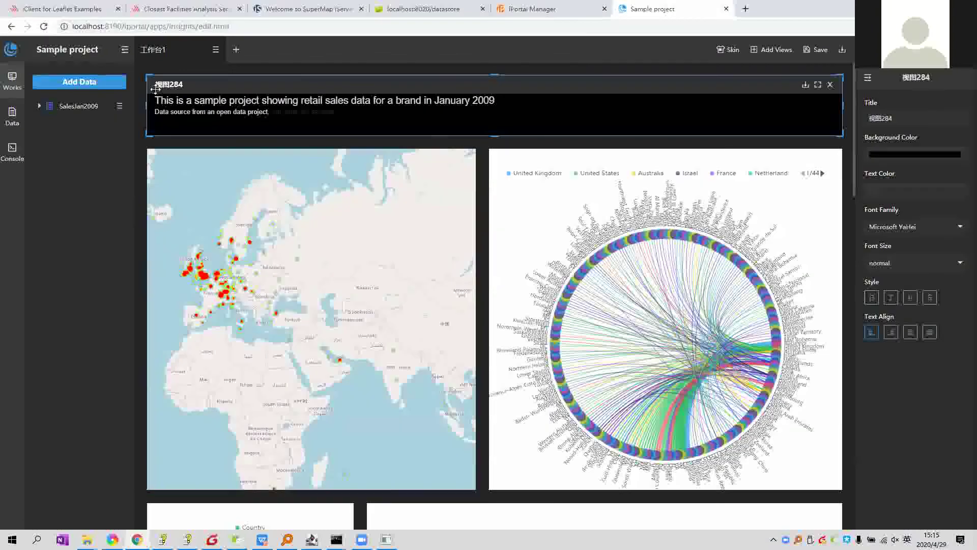
click(424, 179)
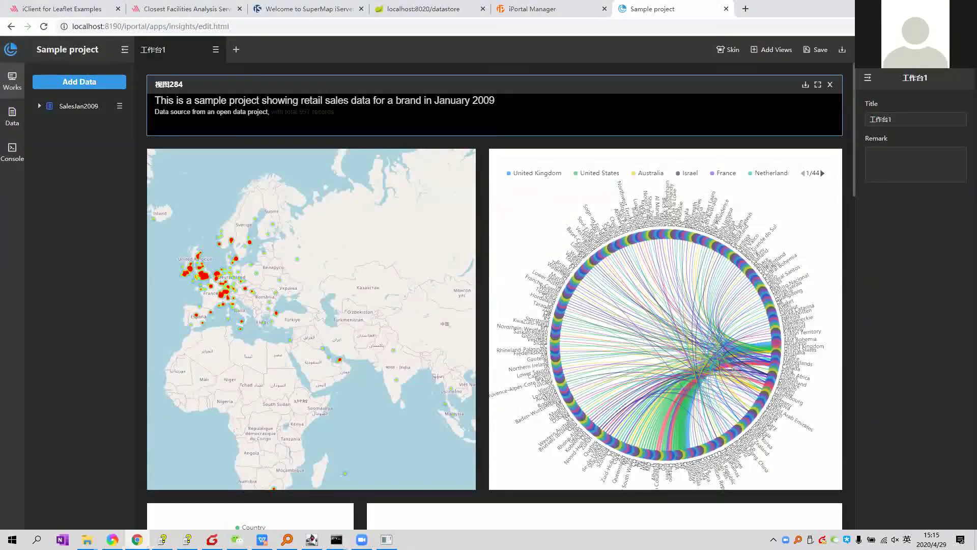
click(305, 111)
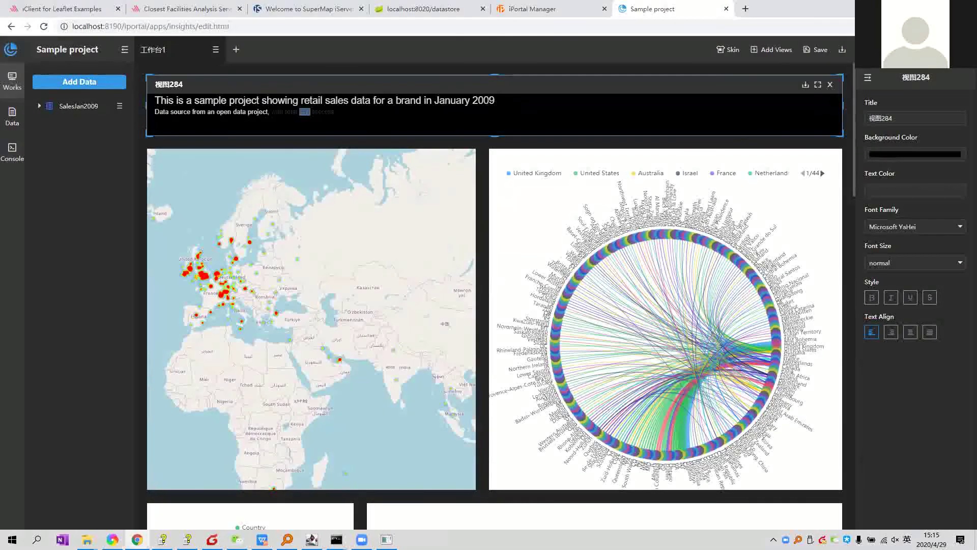
key(Down)
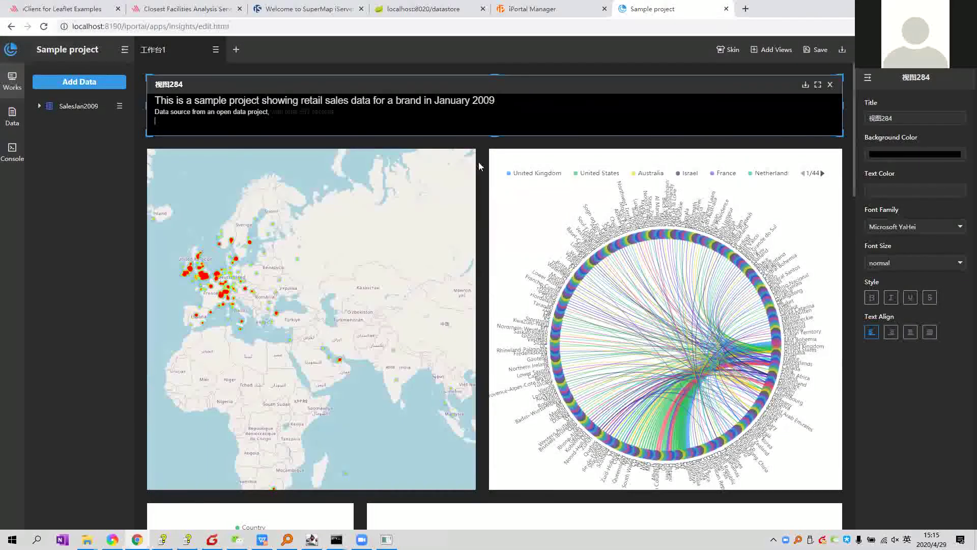
click(465, 173)
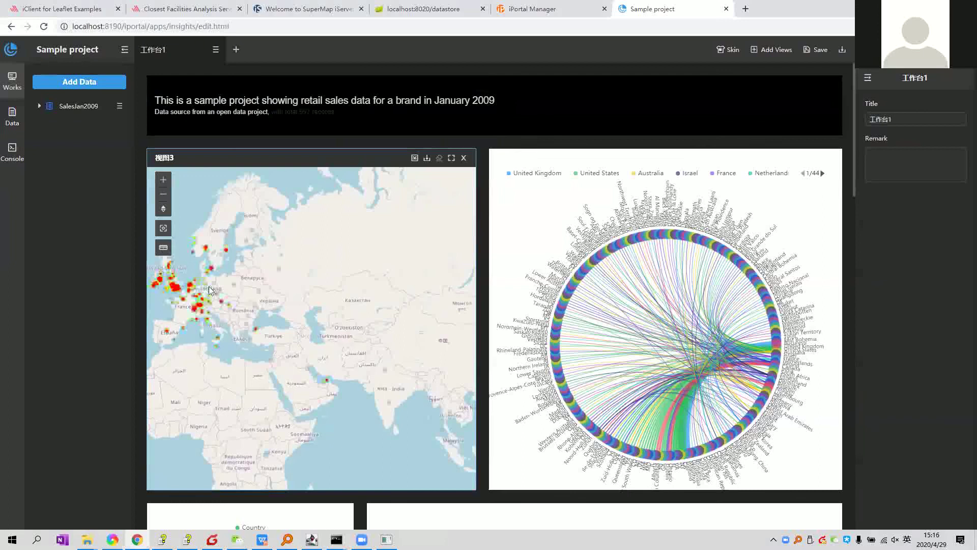
Zoom the 视图3 heatmap out to a whole-world view.
scroll(221, 274, down, 3)
click(308, 287)
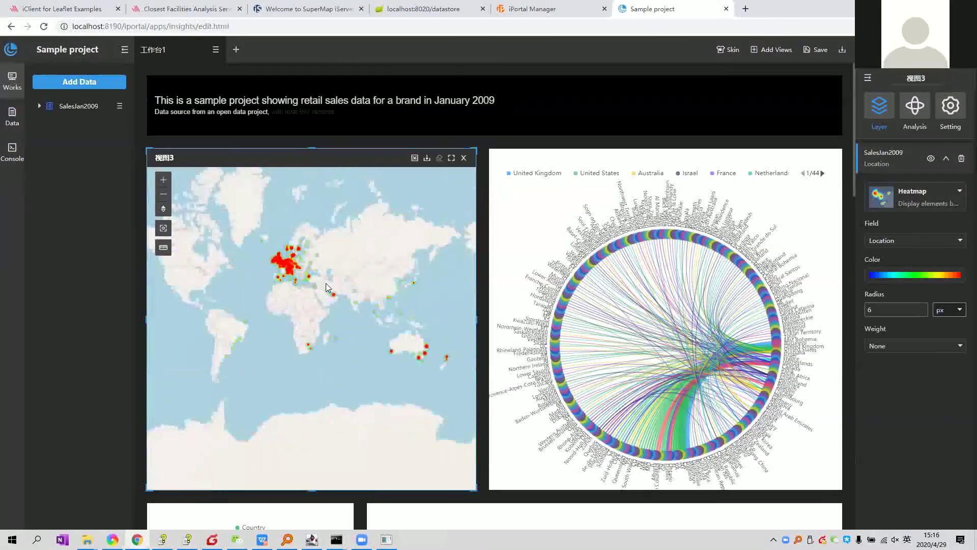
click(483, 202)
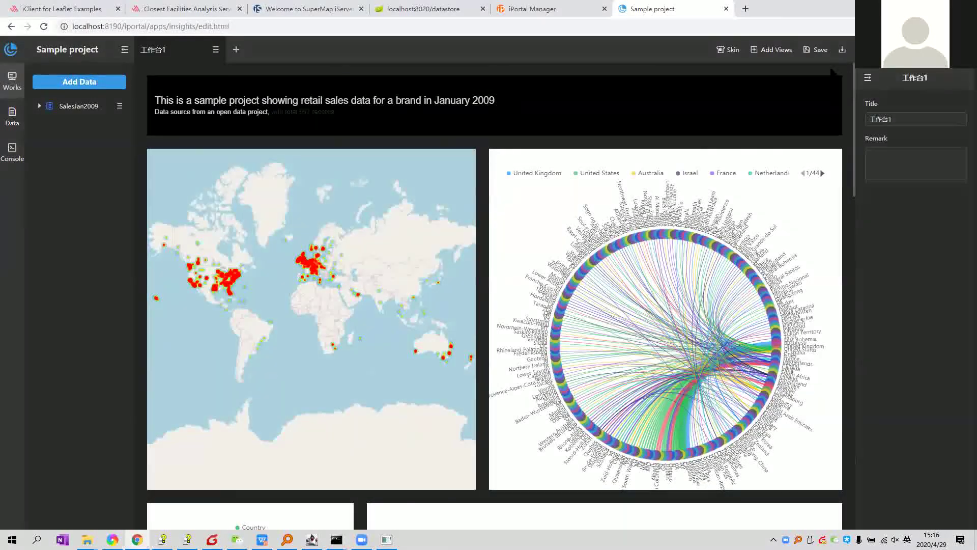
Export the dashboard as 工作台1.pdf and open the downloaded file.
click(843, 51)
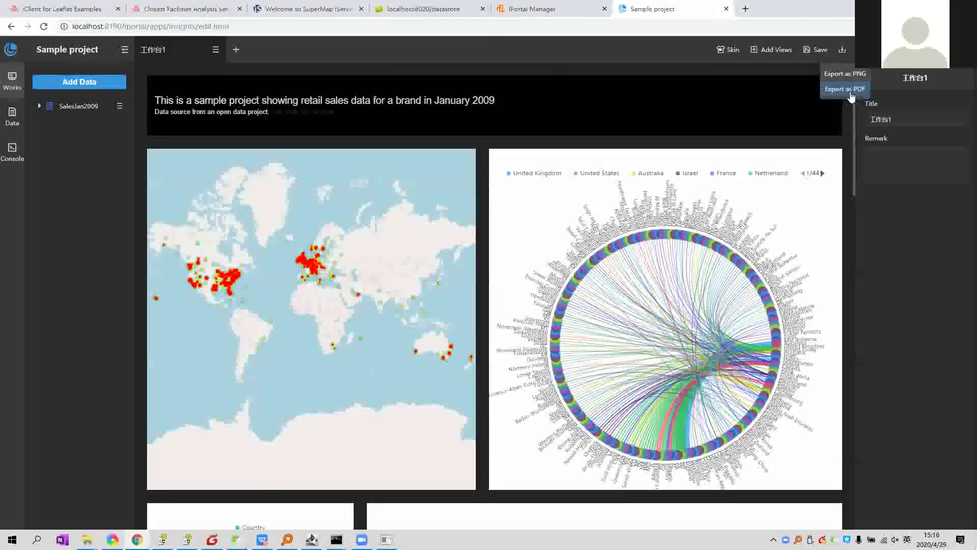
click(851, 95)
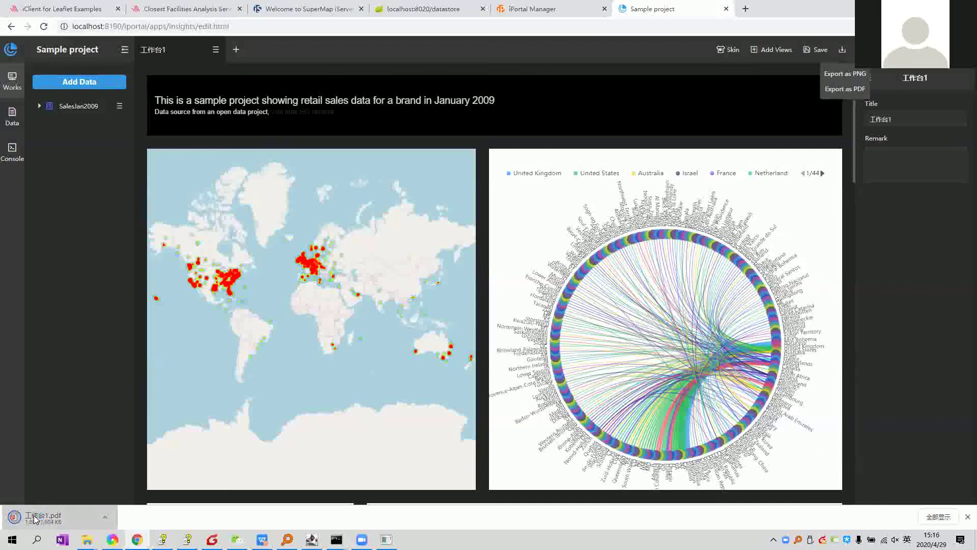
click(102, 518)
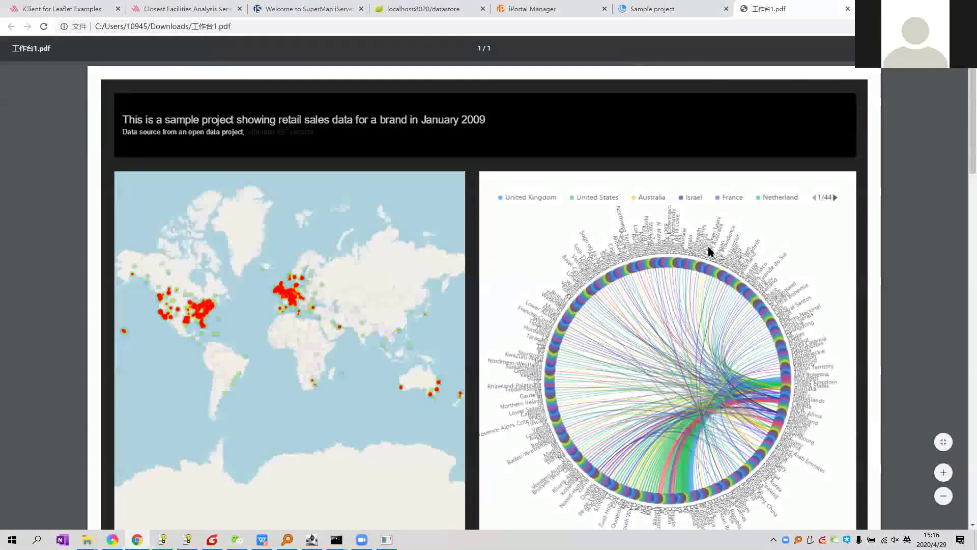
Scroll through 工作台1.pdf to verify the black header, map and charts, then return to iPortal Manager.
scroll(710, 250, down, 5)
scroll(711, 250, down, 10)
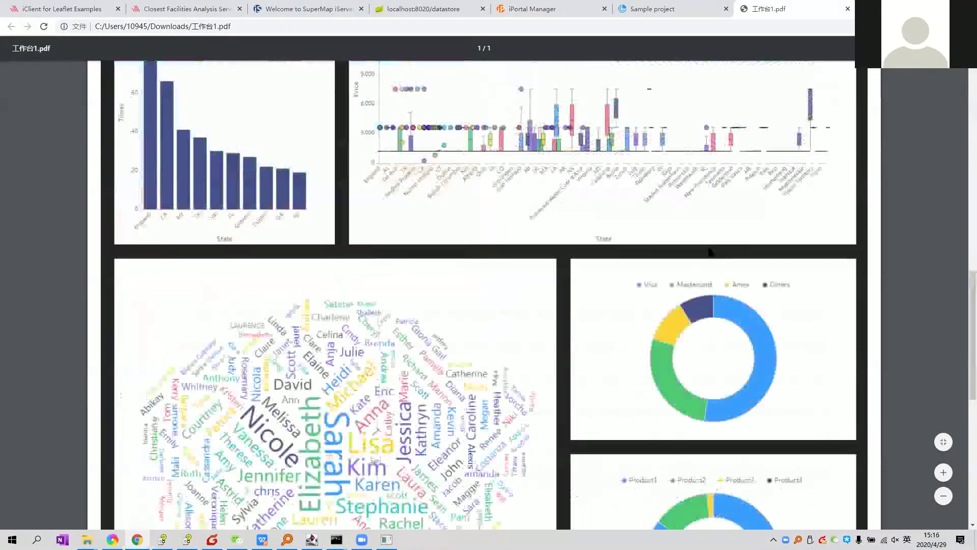
scroll(689, 305, up, 15)
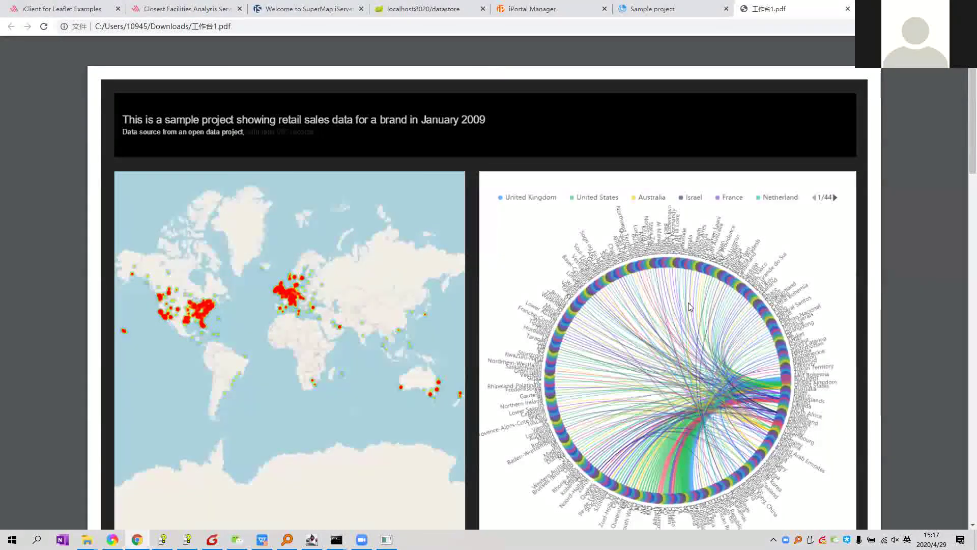
scroll(688, 302, down, 15)
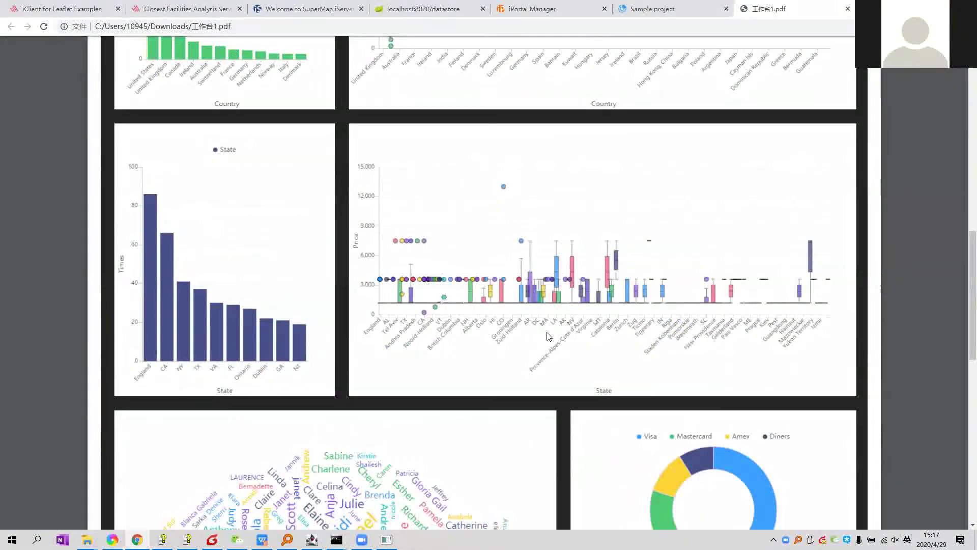
scroll(545, 336, down, 5)
scroll(545, 340, up, 17)
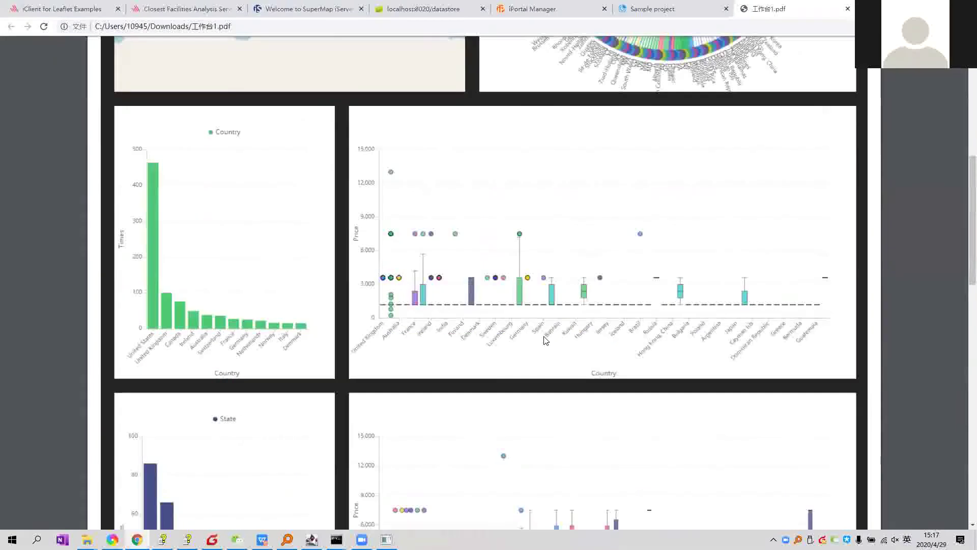
scroll(782, 152, up, 5)
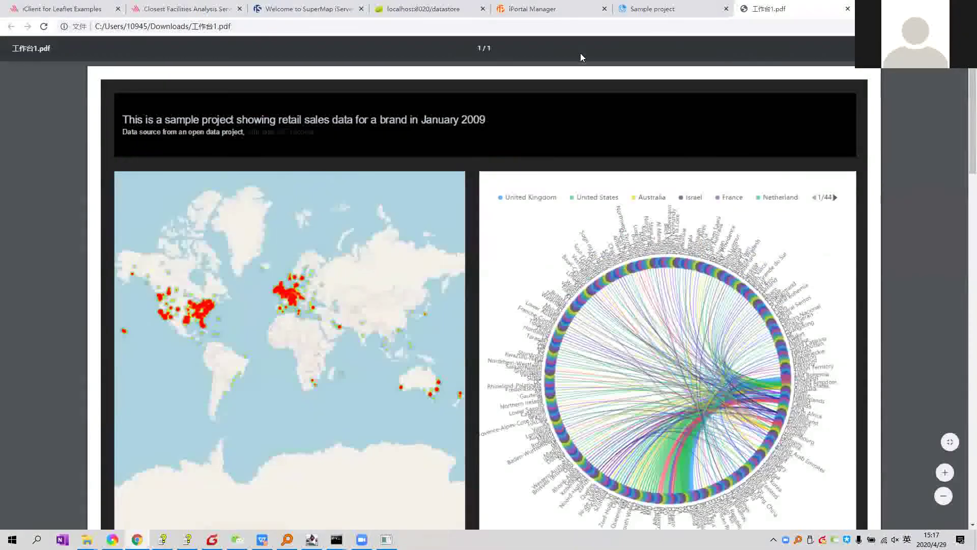
click(534, 8)
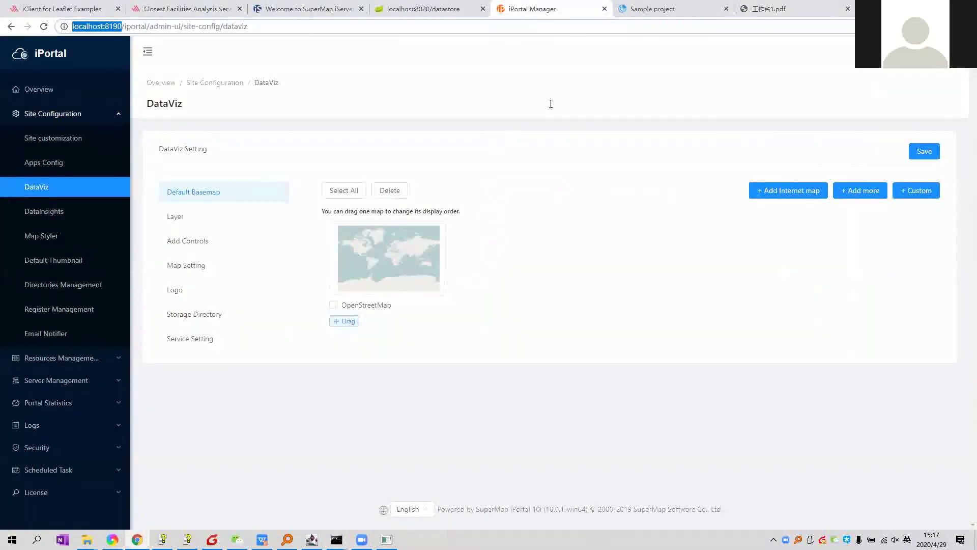
Create a new MapDashboard from the iPortal home page to reach the Select Template dialog.
key(ctrl+Tab)
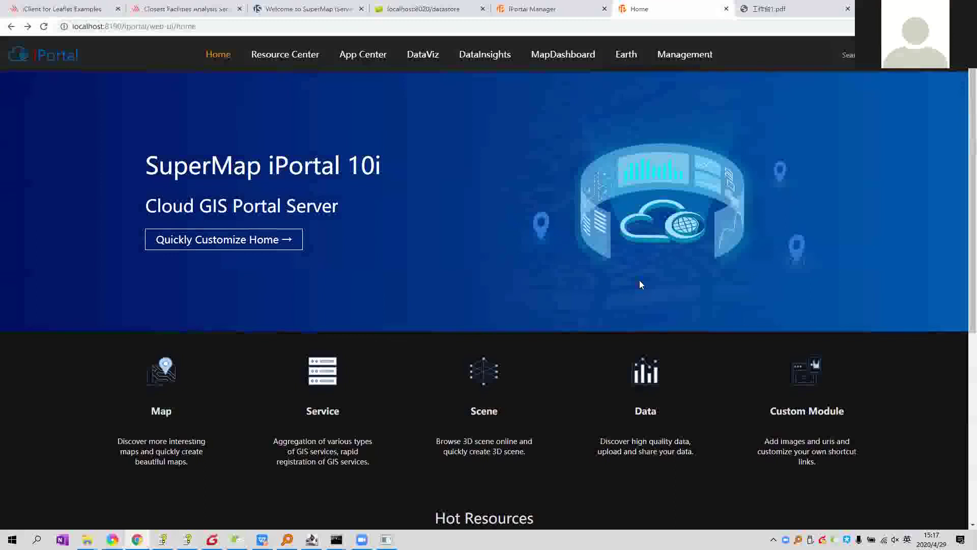
click(557, 83)
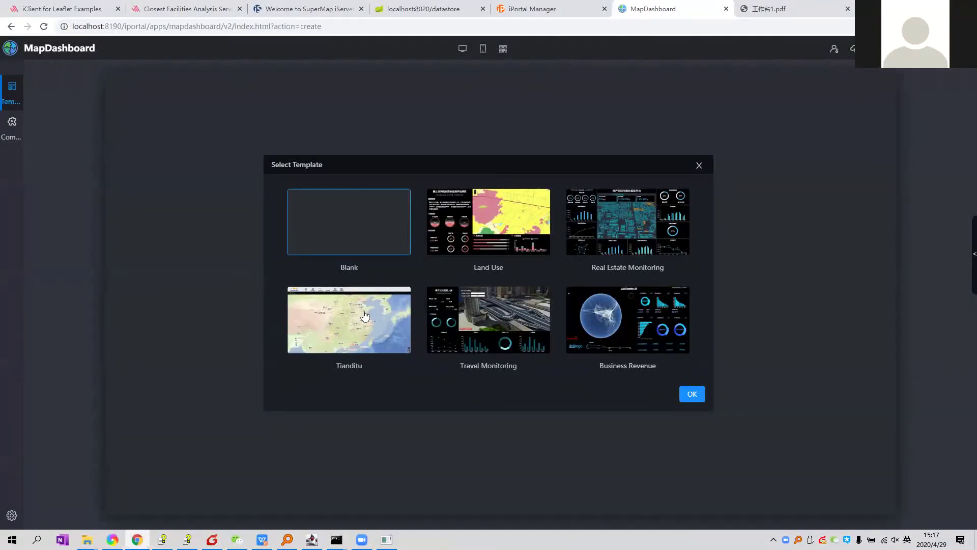
Create the dashboard from the Travel Monitoring template.
click(636, 346)
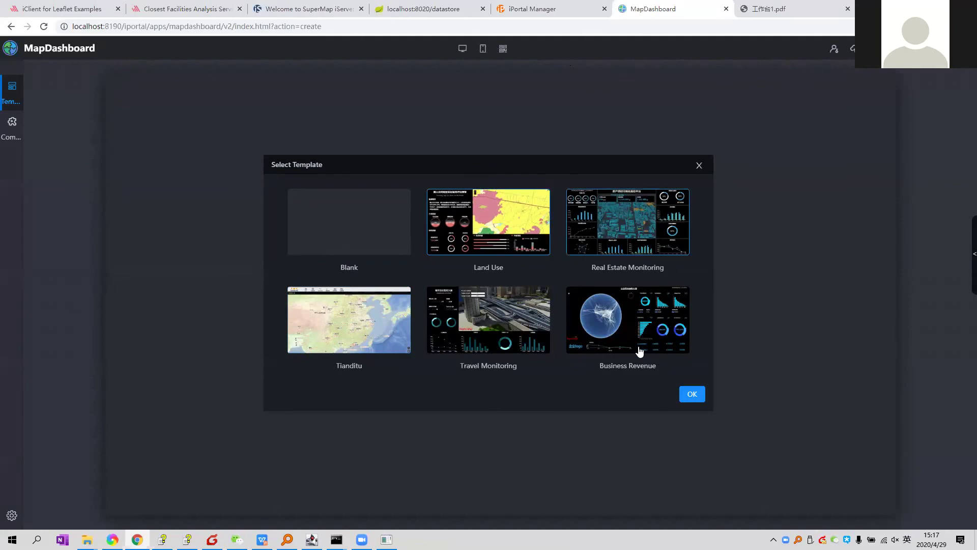
click(534, 330)
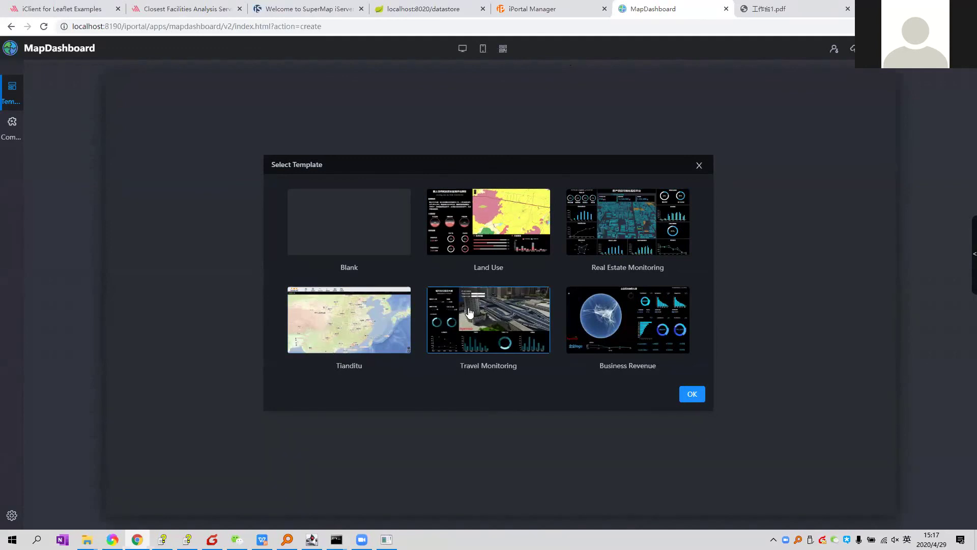
click(701, 391)
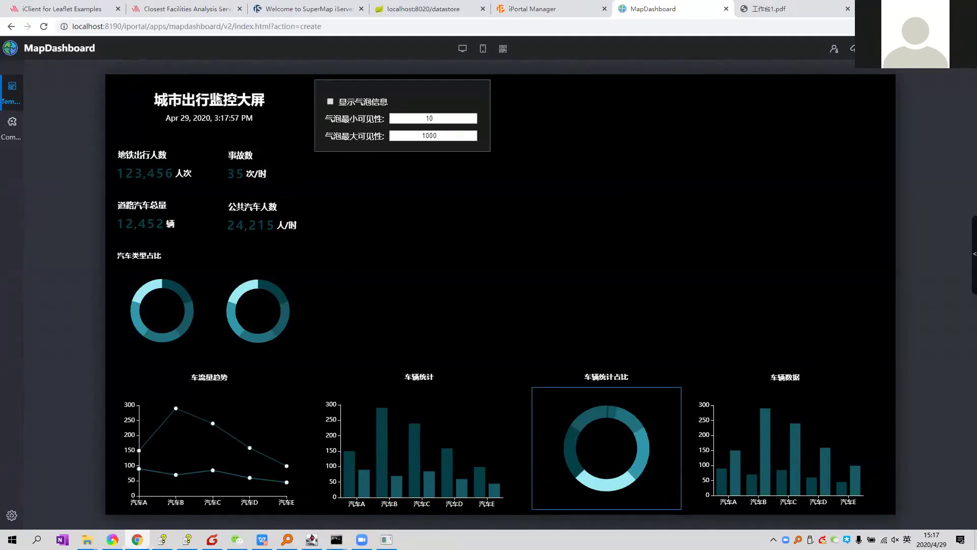
Review the settings of the dashboard title, the overall dashboard and the embedded web page area.
click(226, 100)
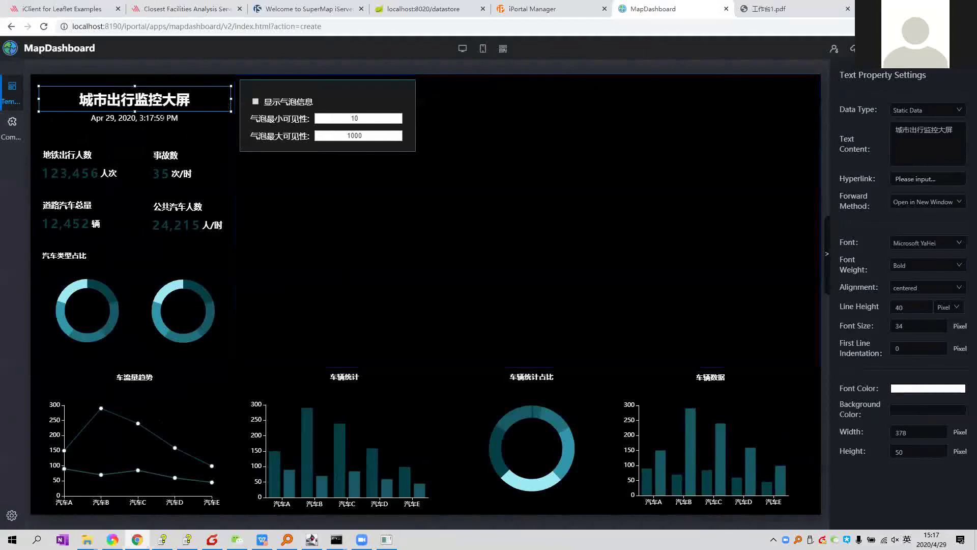
click(197, 133)
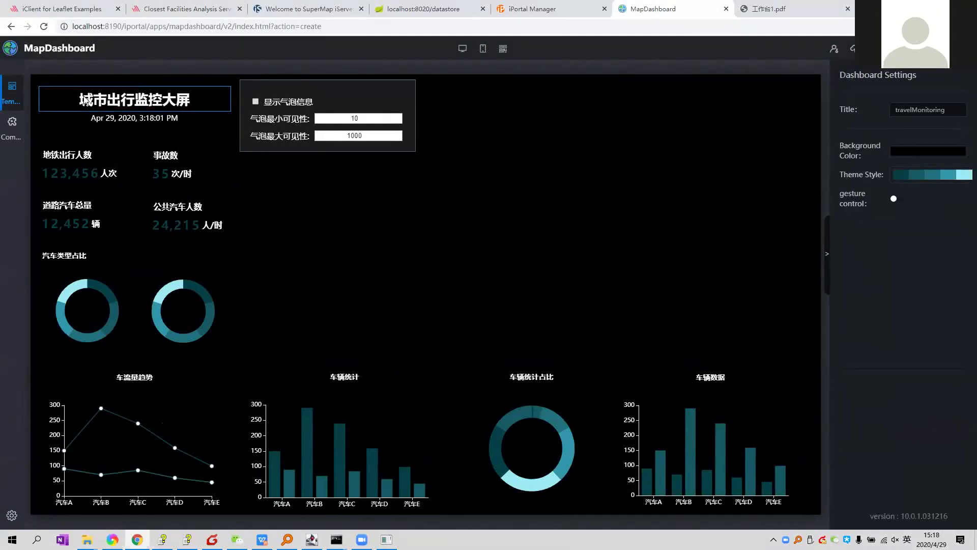
click(275, 168)
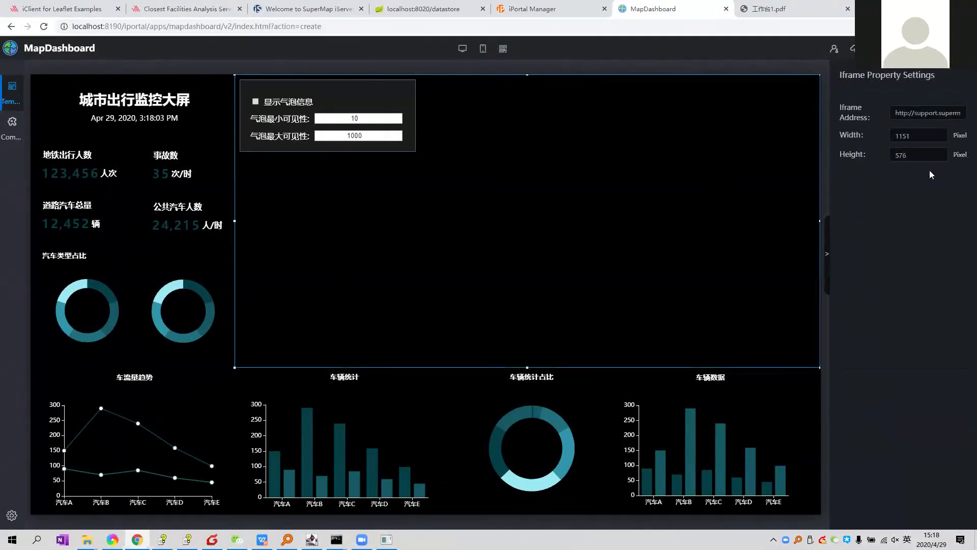
drag(929, 120, 963, 119)
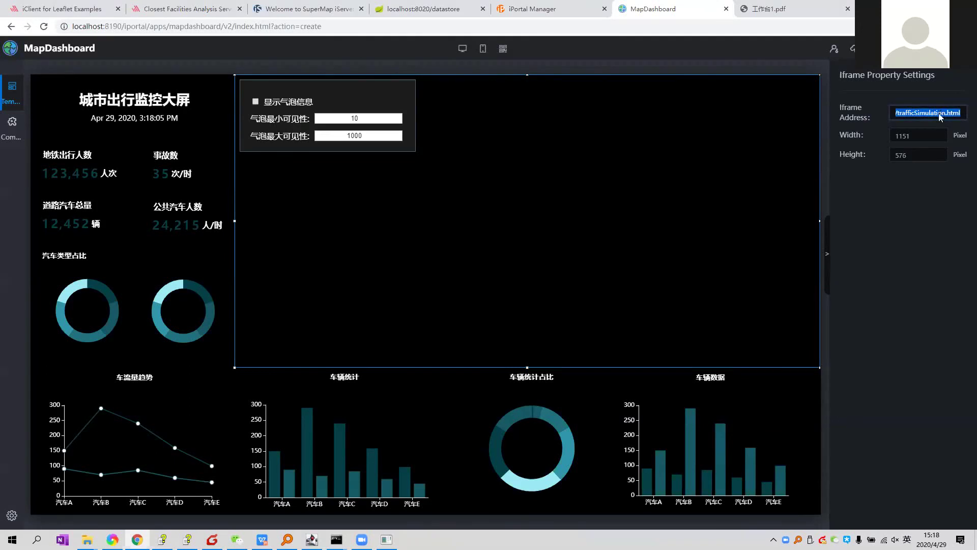
click(919, 218)
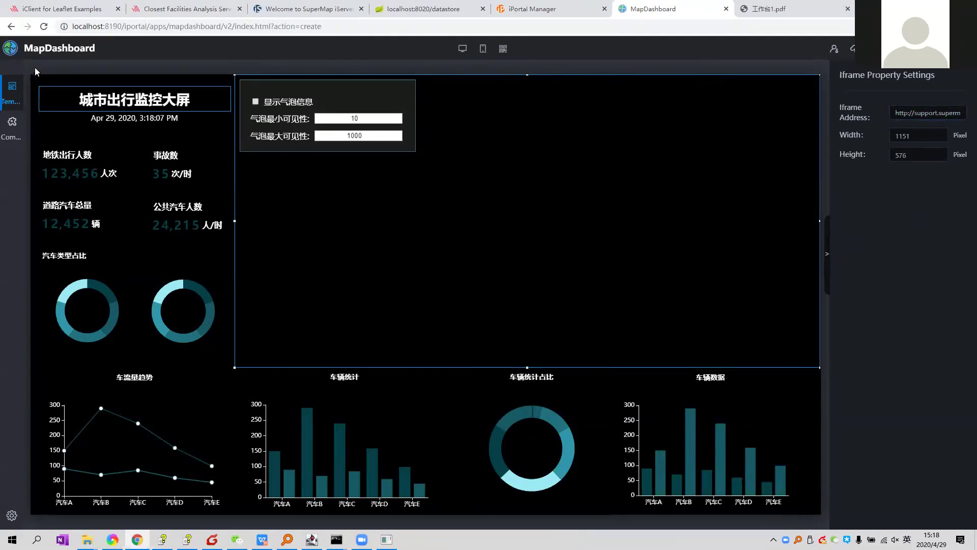
Choose the Blank template to replace the current layout.
click(56, 96)
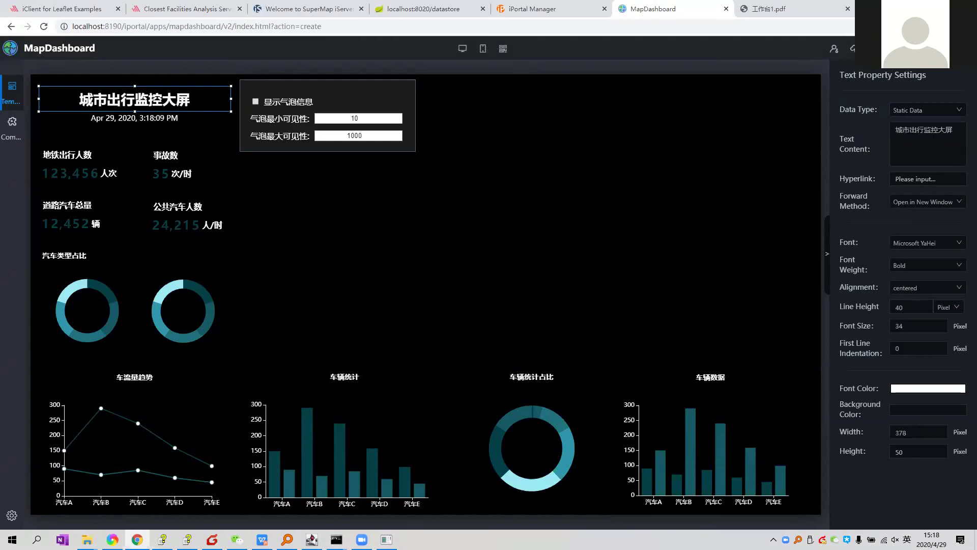
click(11, 91)
click(46, 125)
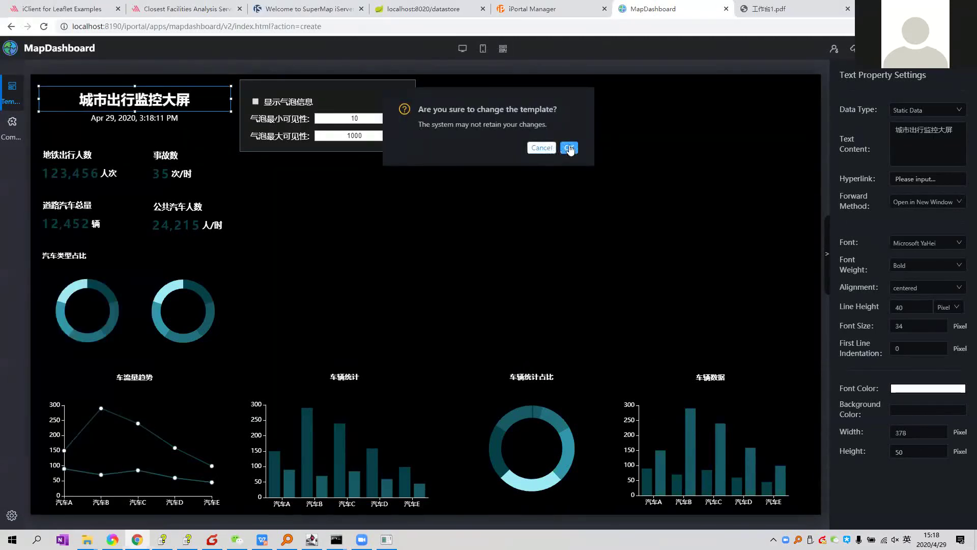
Confirm the switch to the Blank template and drop a Column chart onto the empty canvas.
click(569, 148)
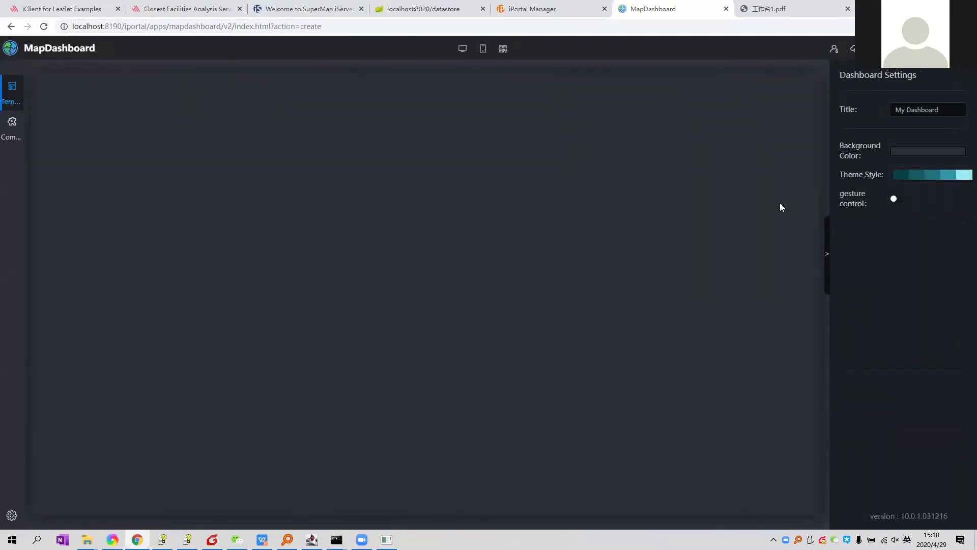
click(11, 123)
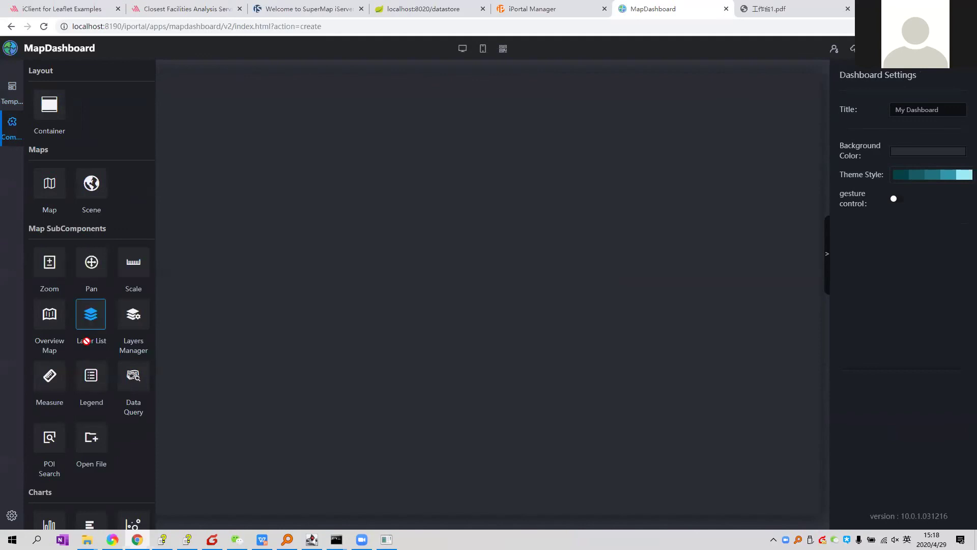
scroll(77, 315, down, 4)
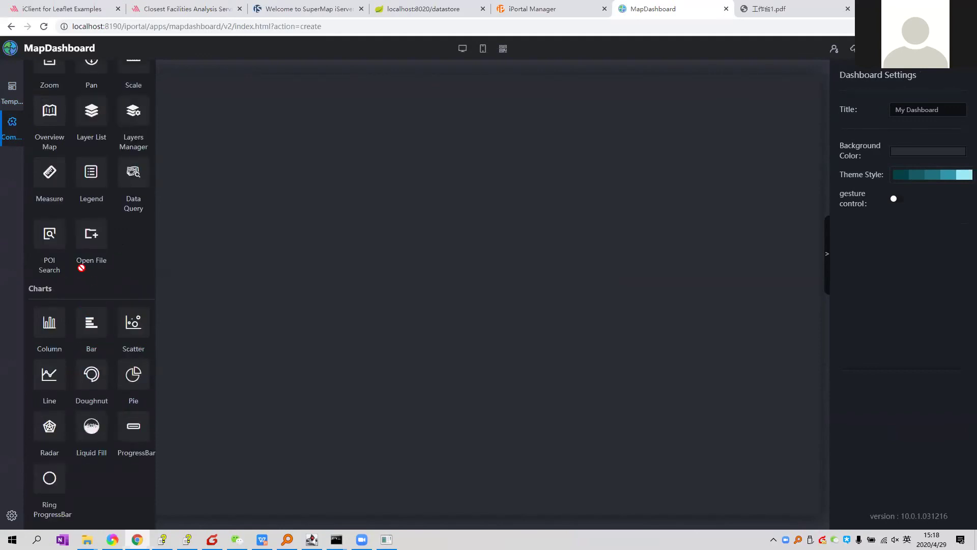
drag(64, 327, 409, 273)
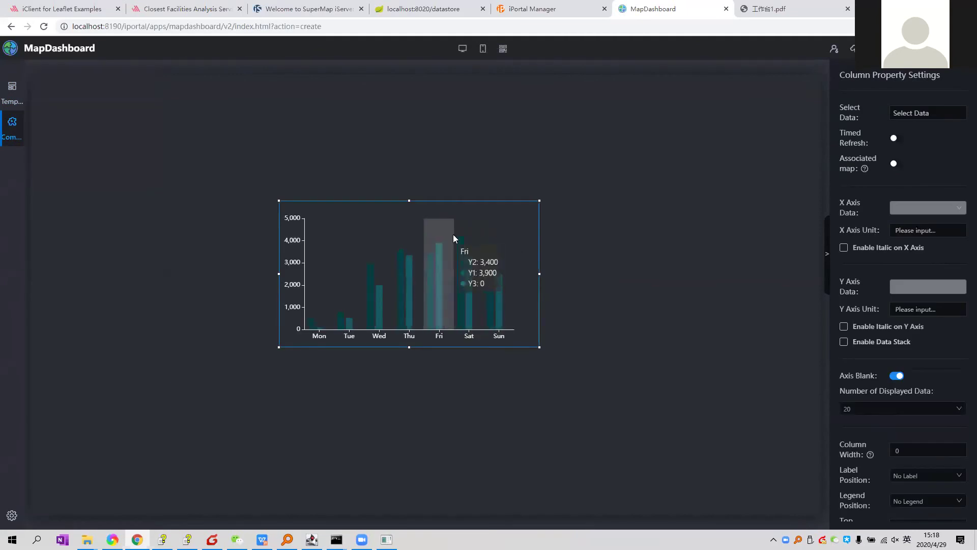
scroll(863, 334, down, 5)
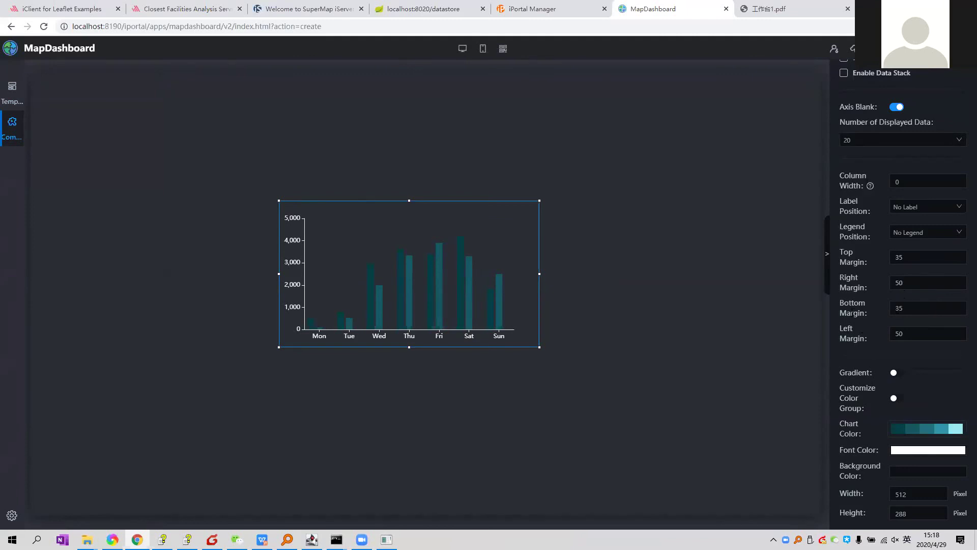
scroll(860, 297, up, 5)
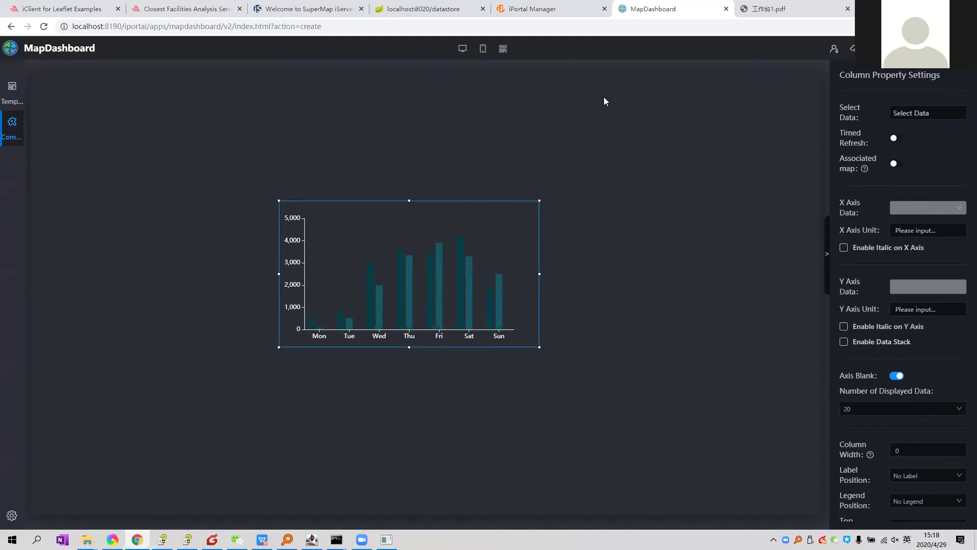
Go back to the iPortal Home page and bring up the WeChat window.
key(alt+Left)
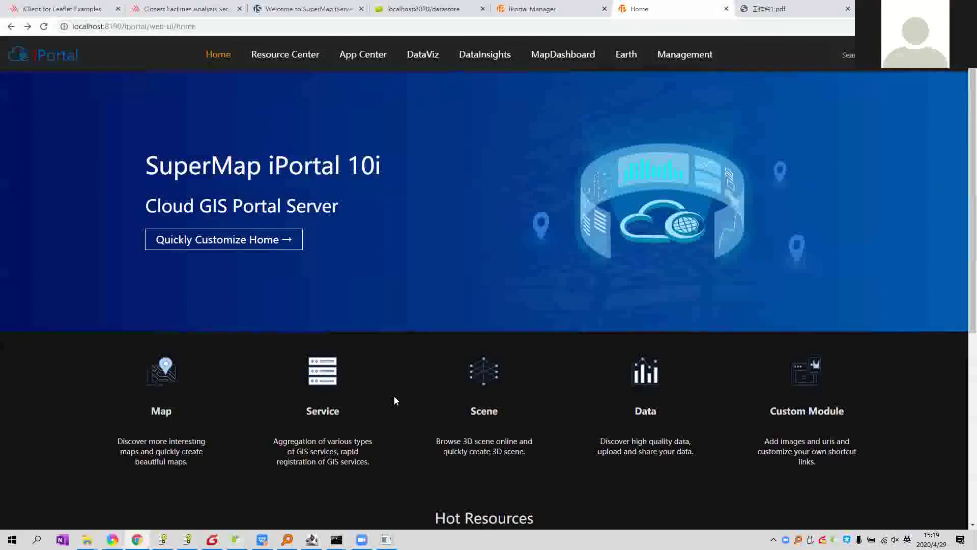
key(ctrl+alt+w)
Find the contact's WeChat chat and open the shared 'How to make your own GIS dashboard' PDF.
click(378, 70)
text(weiwei)
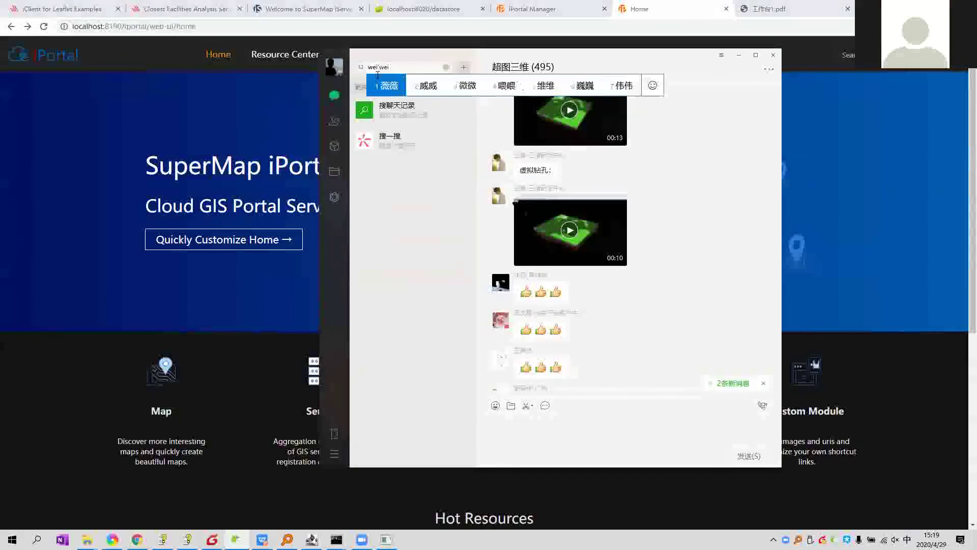
key(space)
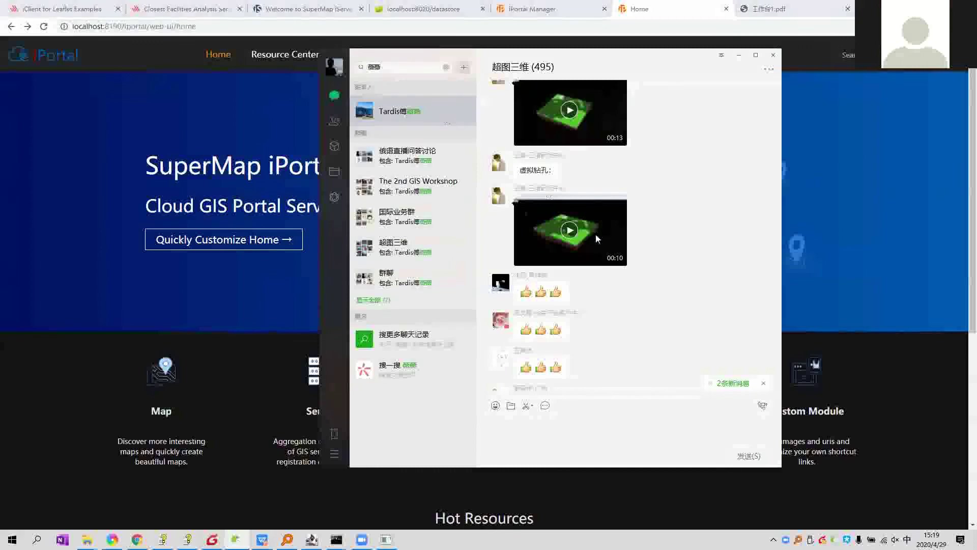
key(Return)
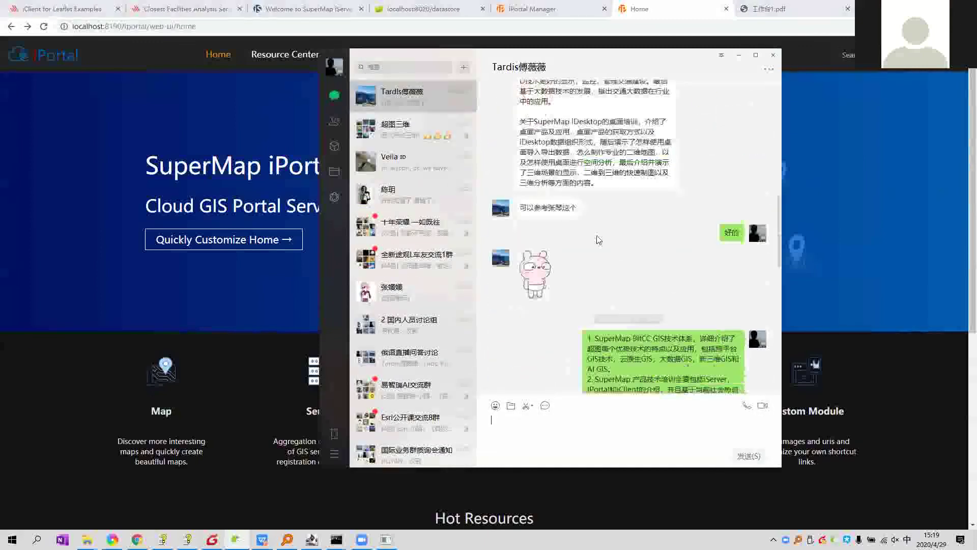
click(671, 227)
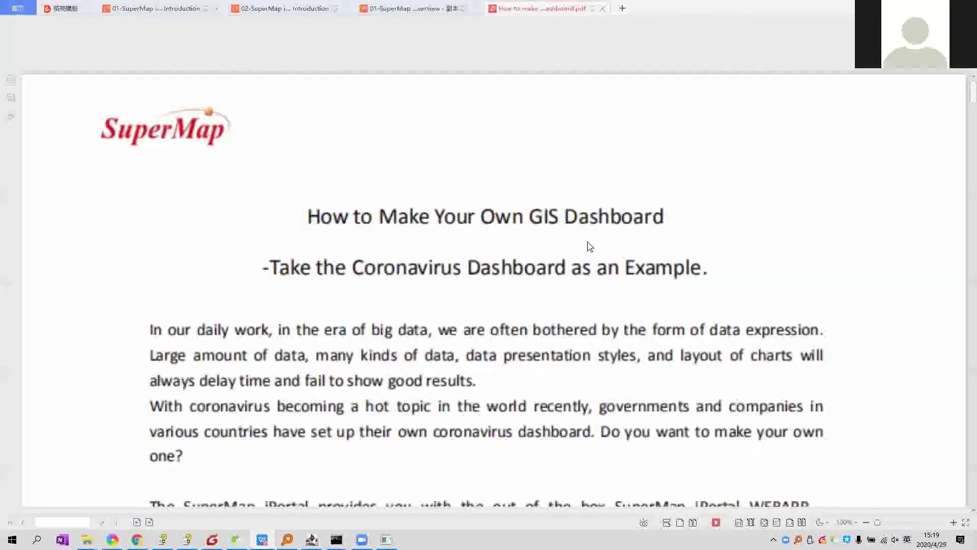
scroll(588, 243, down, 2)
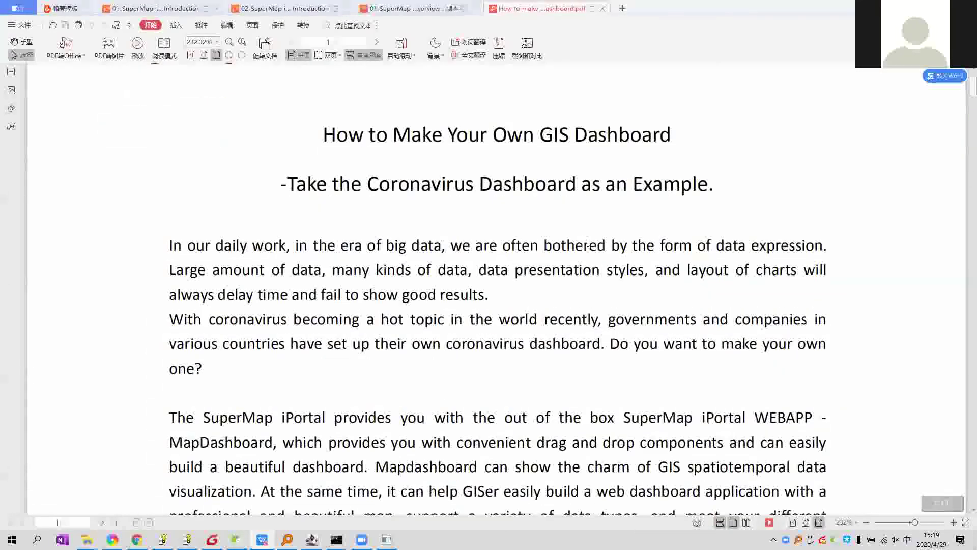
scroll(587, 243, up, 2)
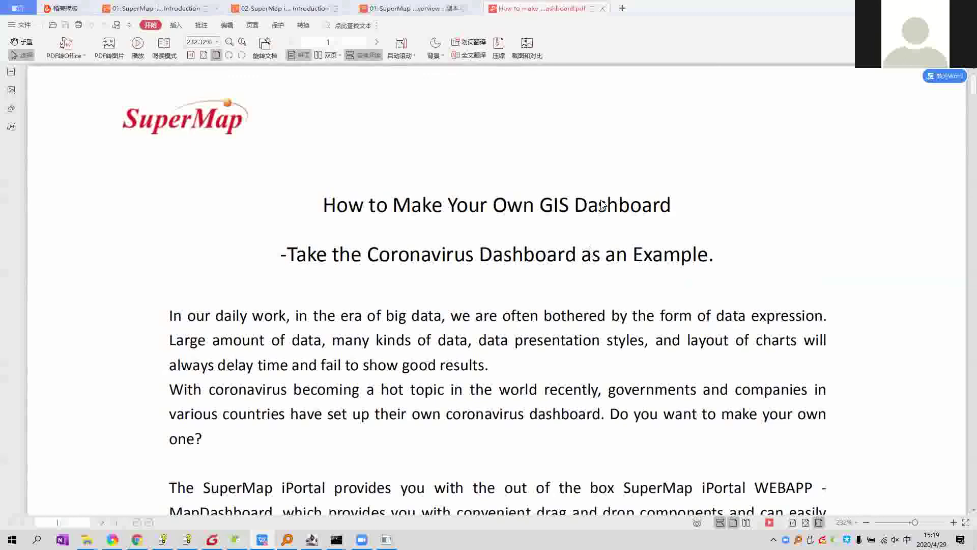
scroll(601, 204, down, 15)
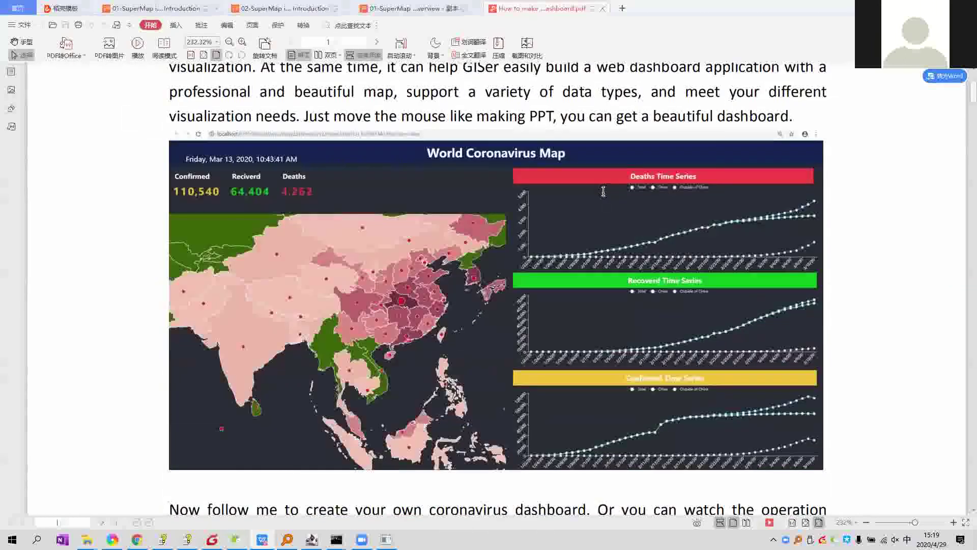
scroll(602, 204, up, 11)
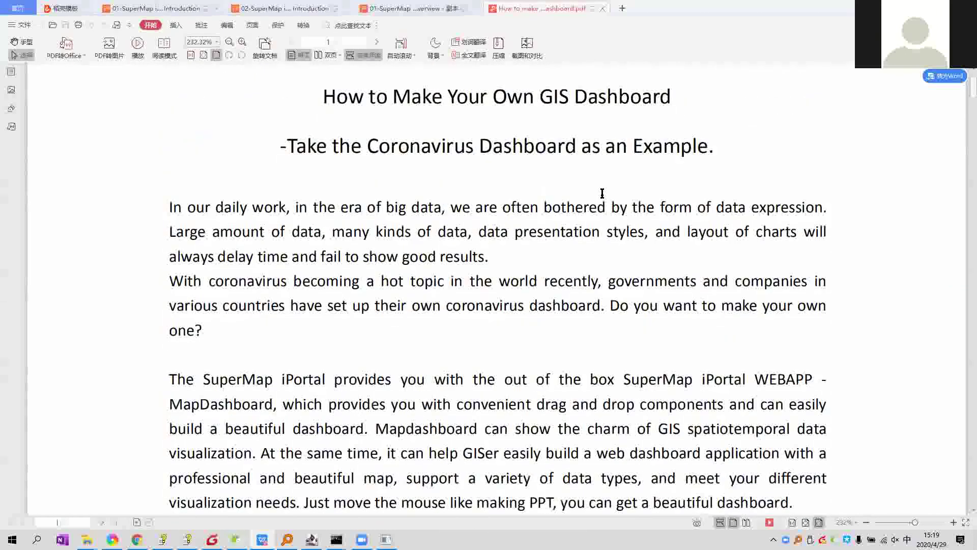
scroll(603, 191, down, 1)
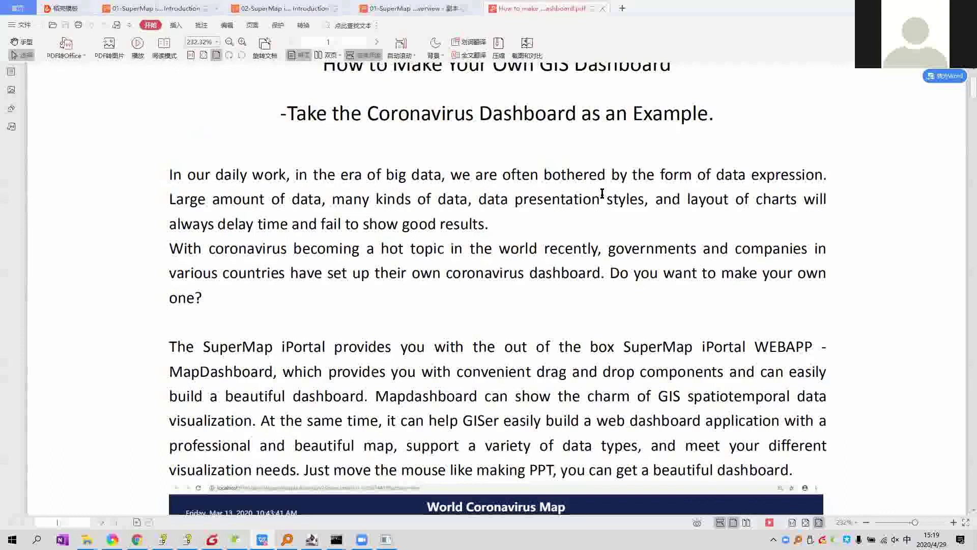
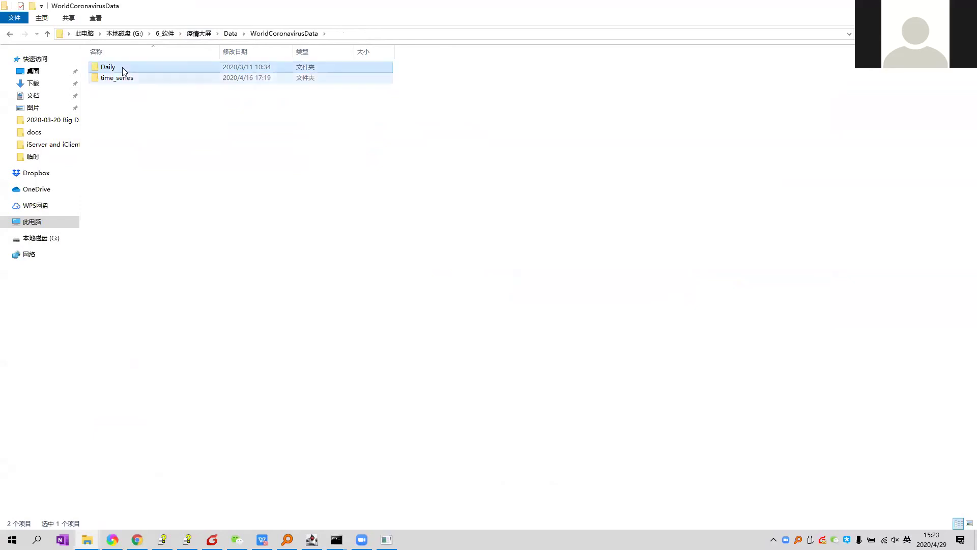
Browse into the Daily folder and open 03-10-2020.csv with Edit with Notepad++.
click(129, 80)
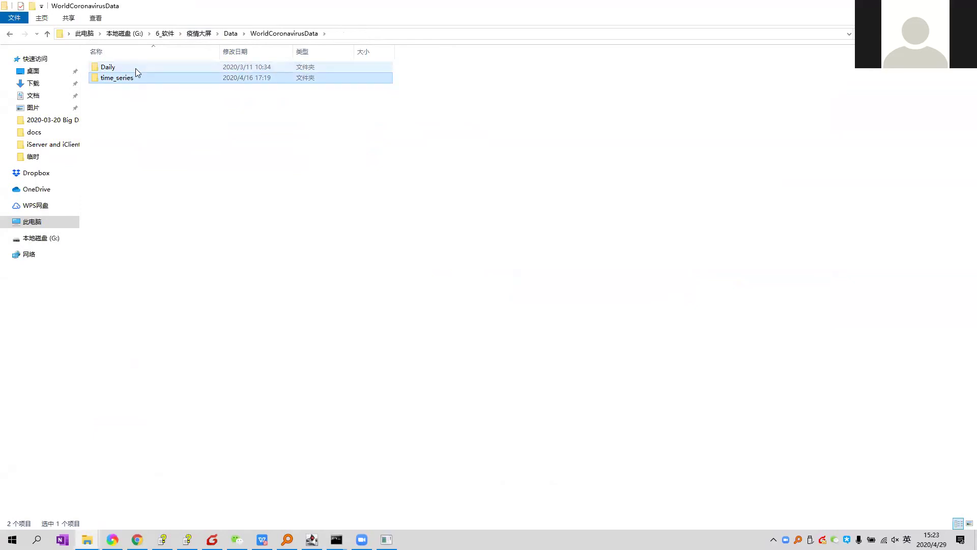
double_click(135, 68)
drag(163, 284, 182, 71)
click(436, 133)
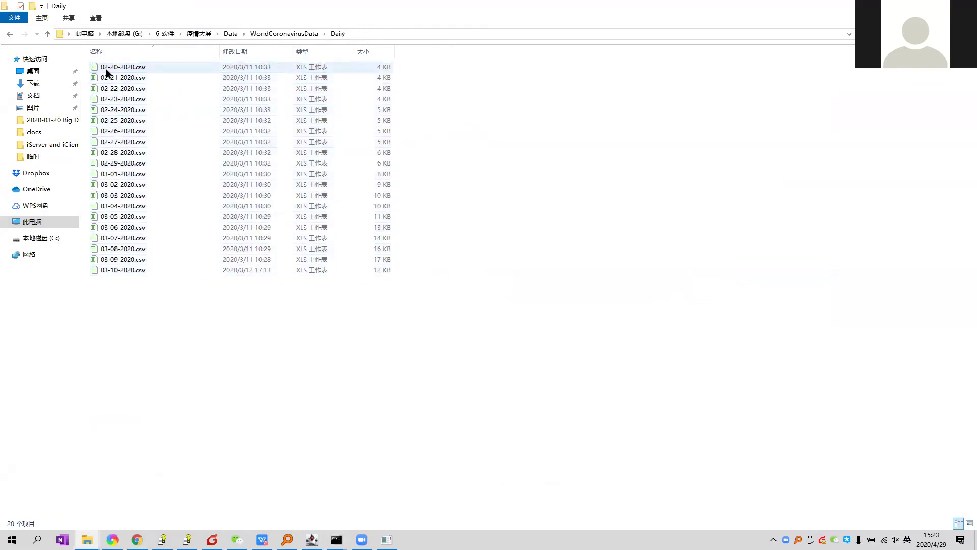
click(171, 272)
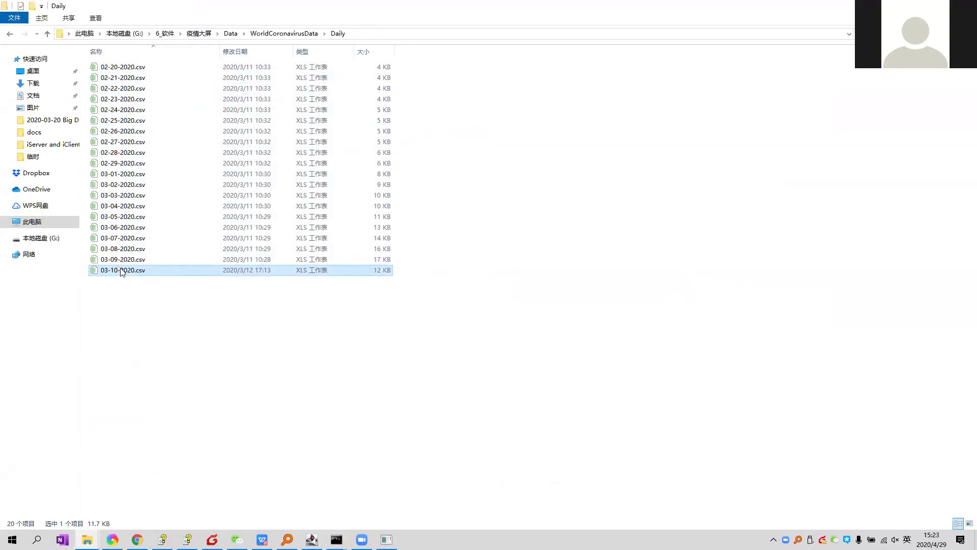
right_click(149, 271)
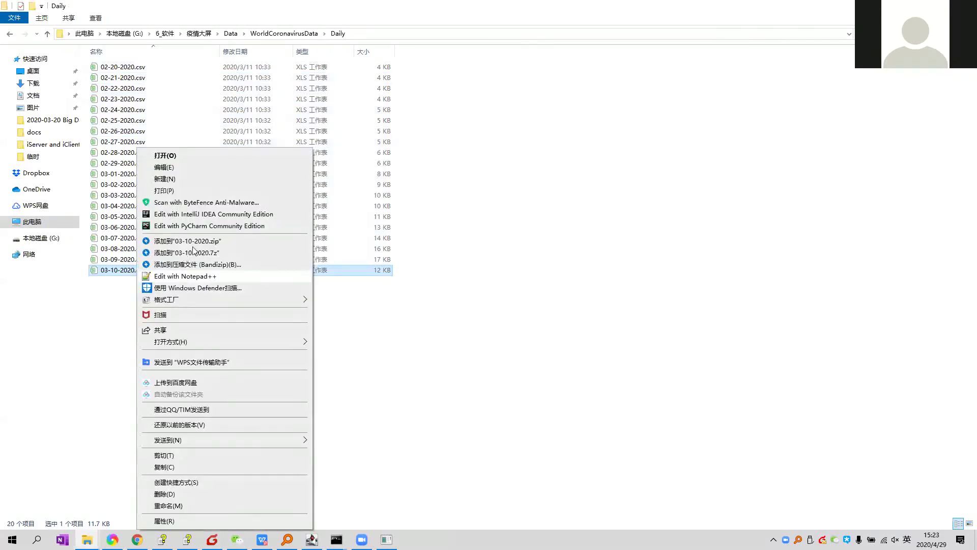
click(205, 275)
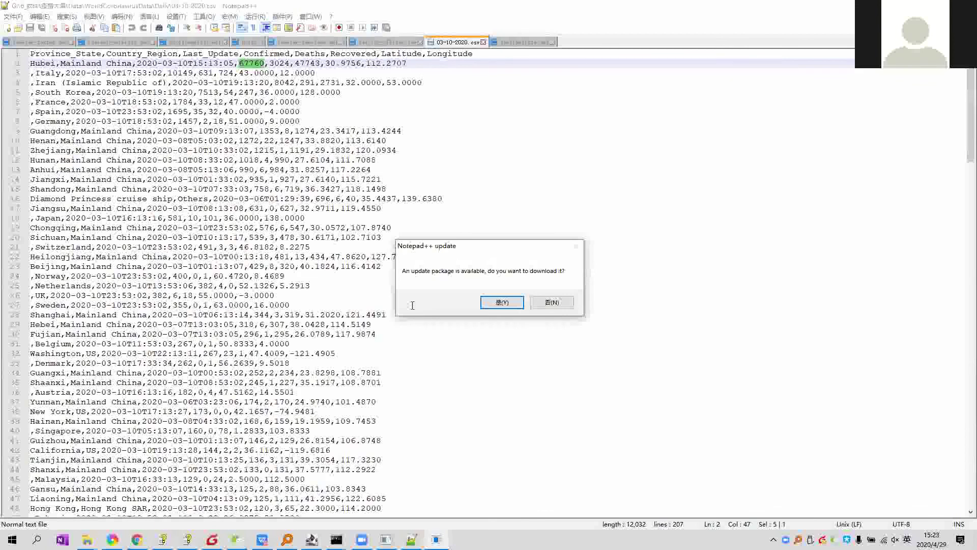
Dismiss the update prompt and review the headers, from Province_State and Country_Region to Latitude and Longitude.
key(Escape)
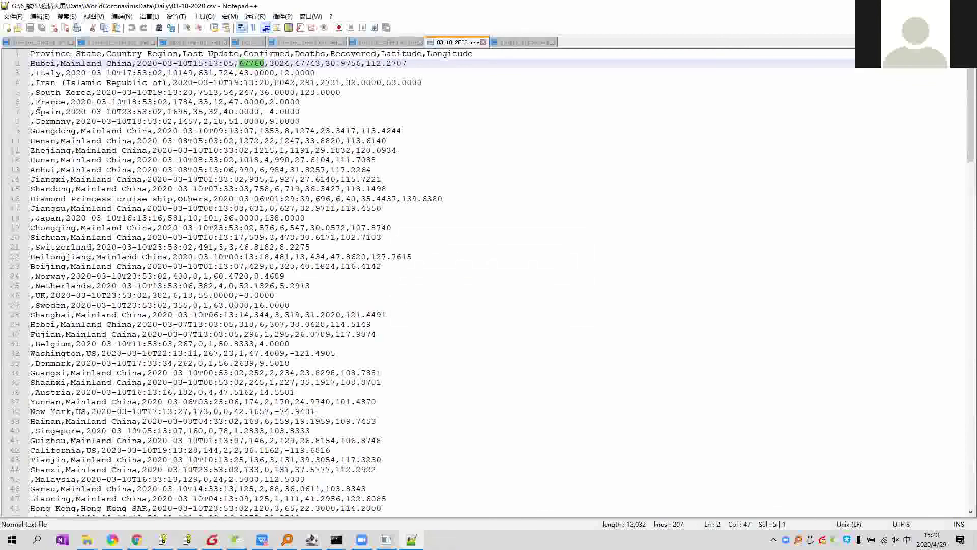
double_click(52, 57)
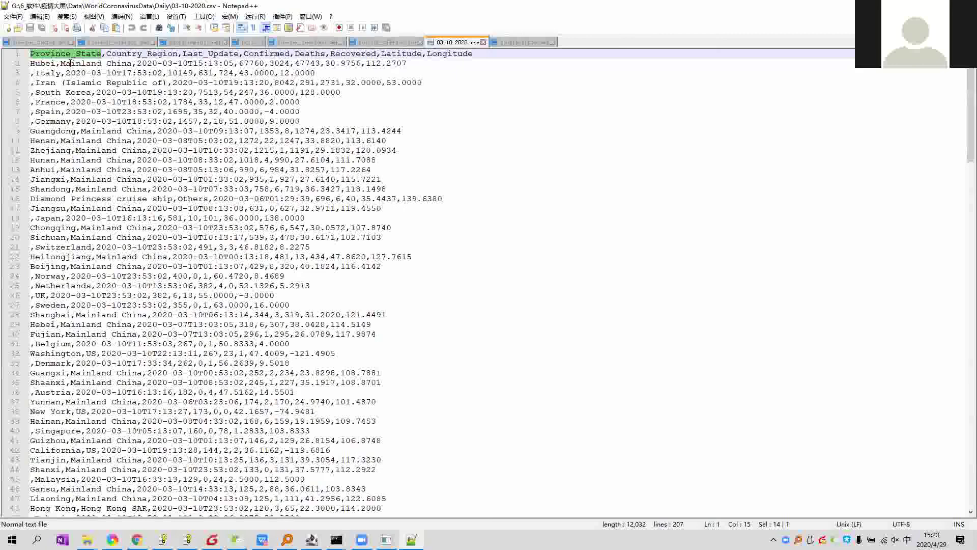
double_click(136, 56)
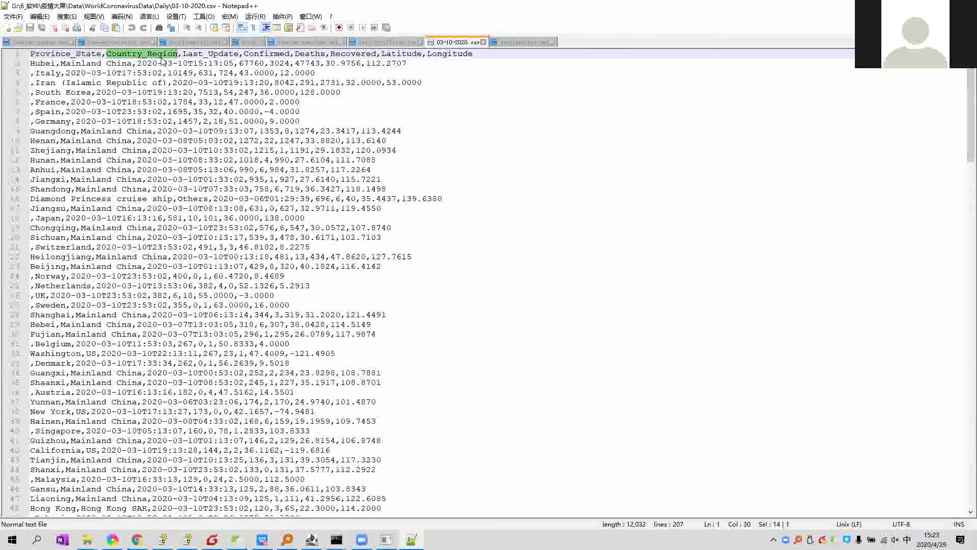
double_click(69, 57)
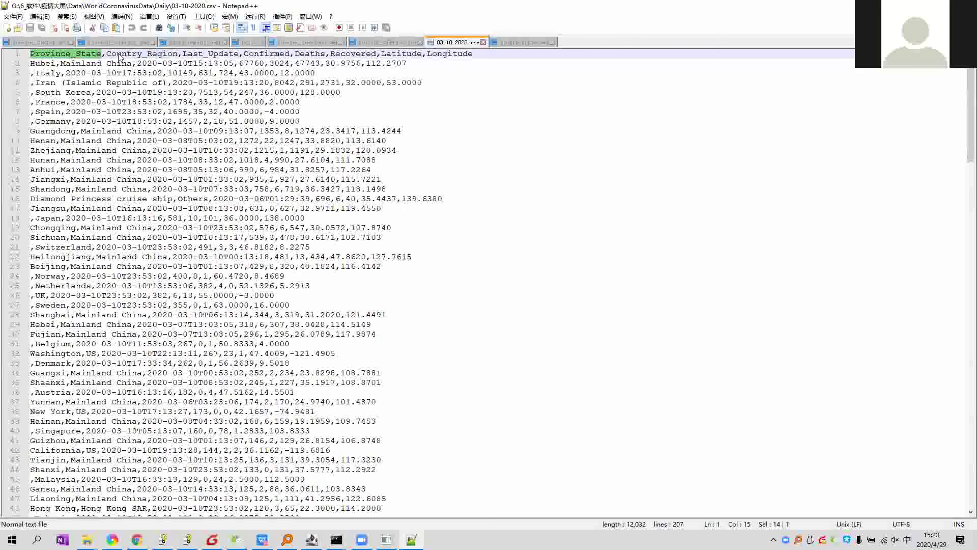
double_click(134, 57)
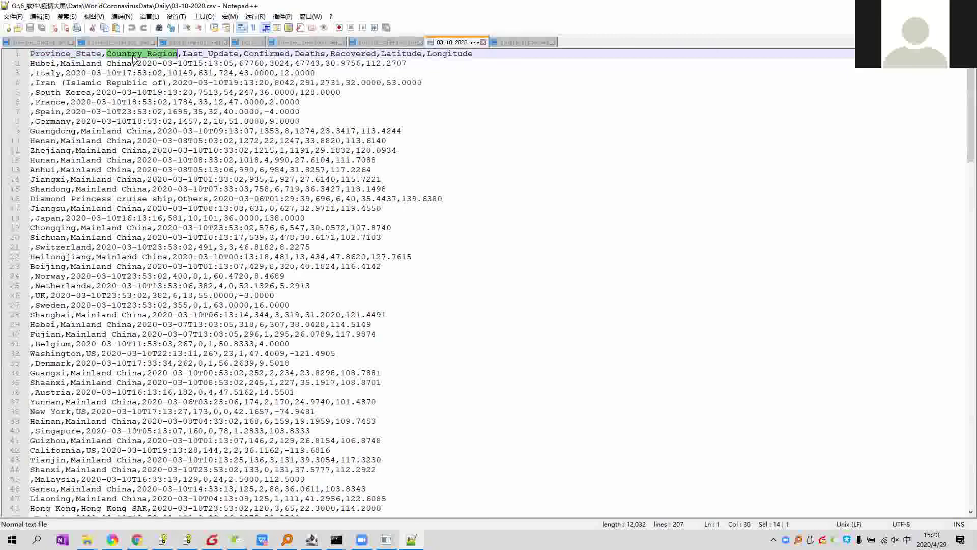
double_click(202, 55)
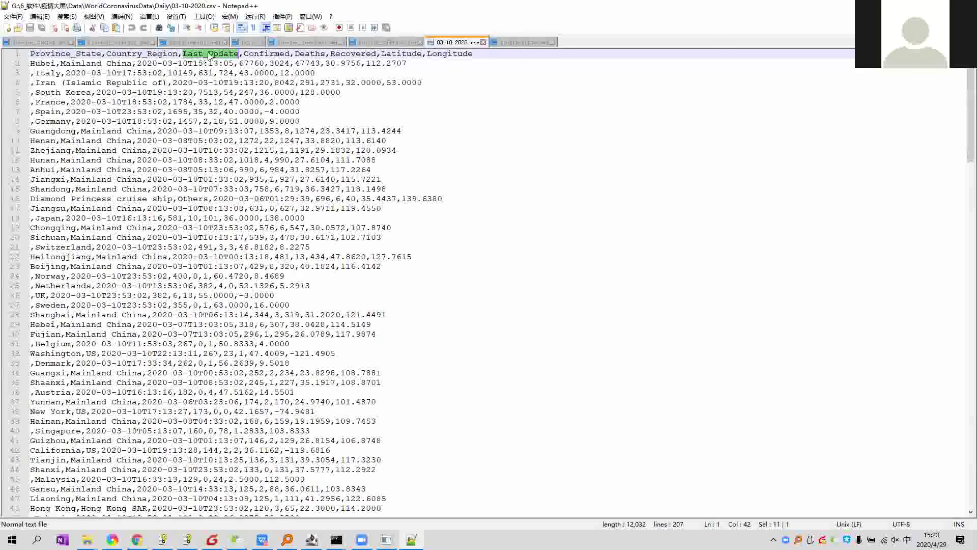
double_click(275, 54)
double_click(311, 55)
double_click(354, 55)
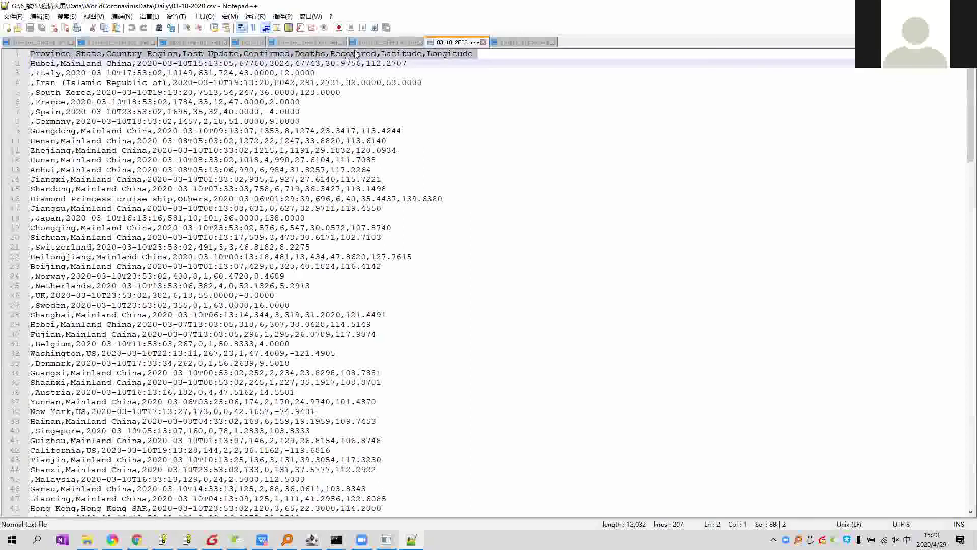
double_click(401, 54)
double_click(449, 54)
Close Notepad++ and reopen 03-10-2020.csv as a WPS spreadsheet.
click(422, 82)
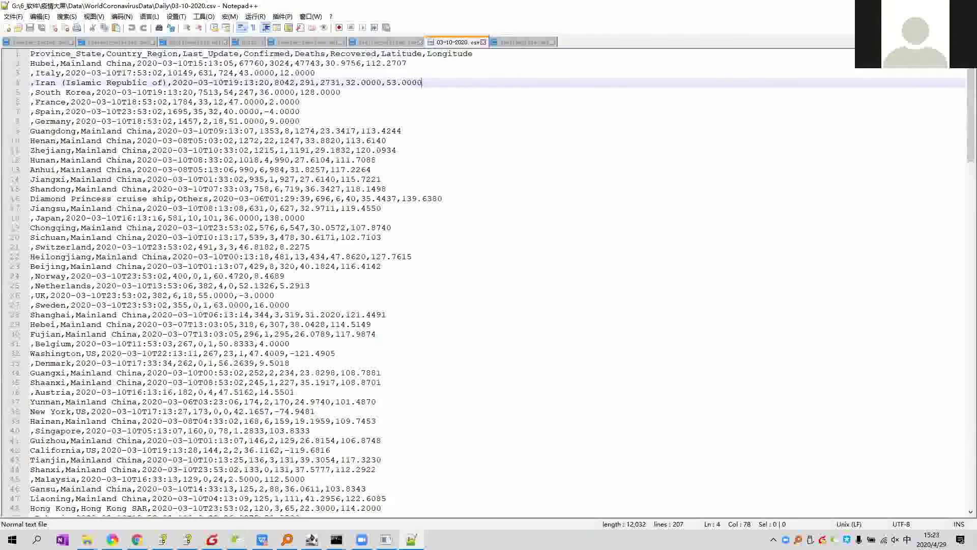
click(964, 5)
double_click(139, 270)
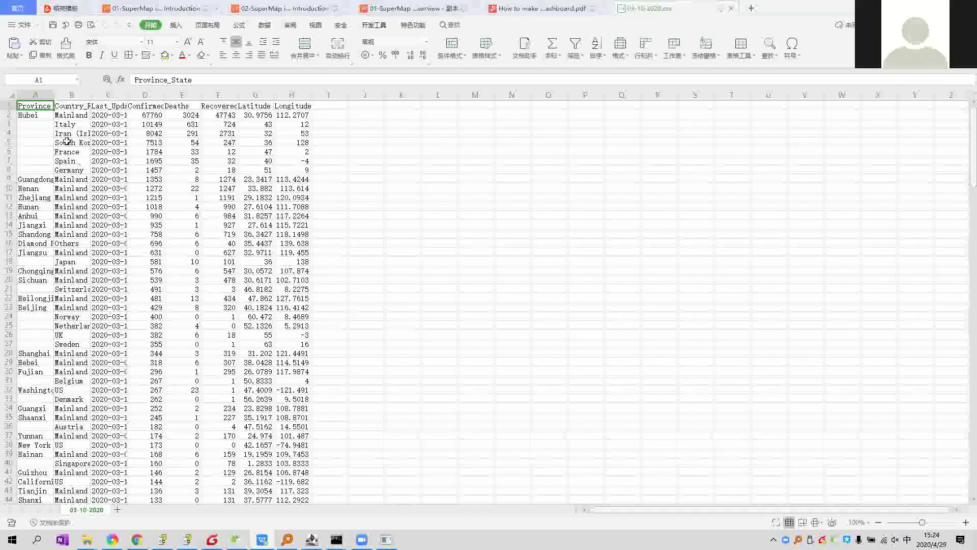
Widen columns A–C and D–H so headers show fully, then check Hubei's 67760 confirmed cases.
drag(53, 95, 279, 95)
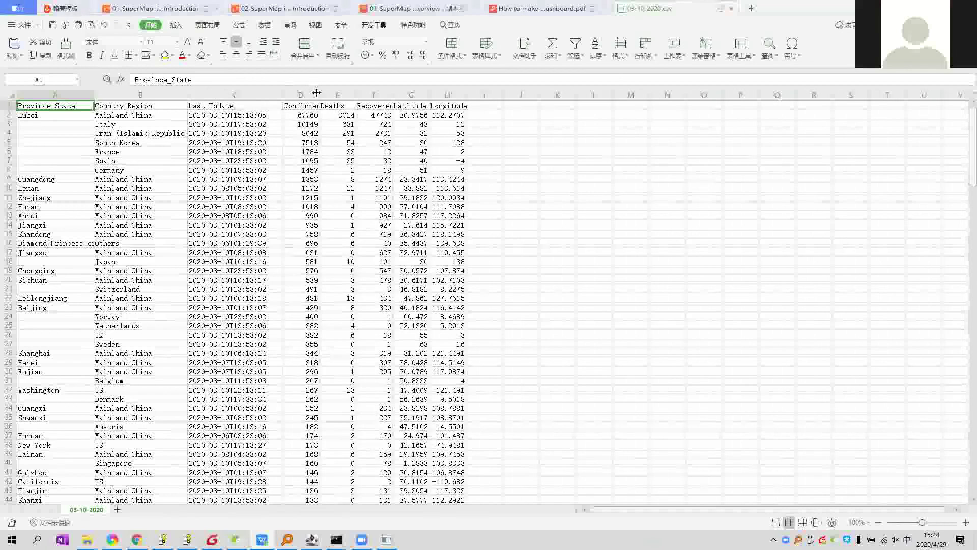
drag(343, 99, 636, 95)
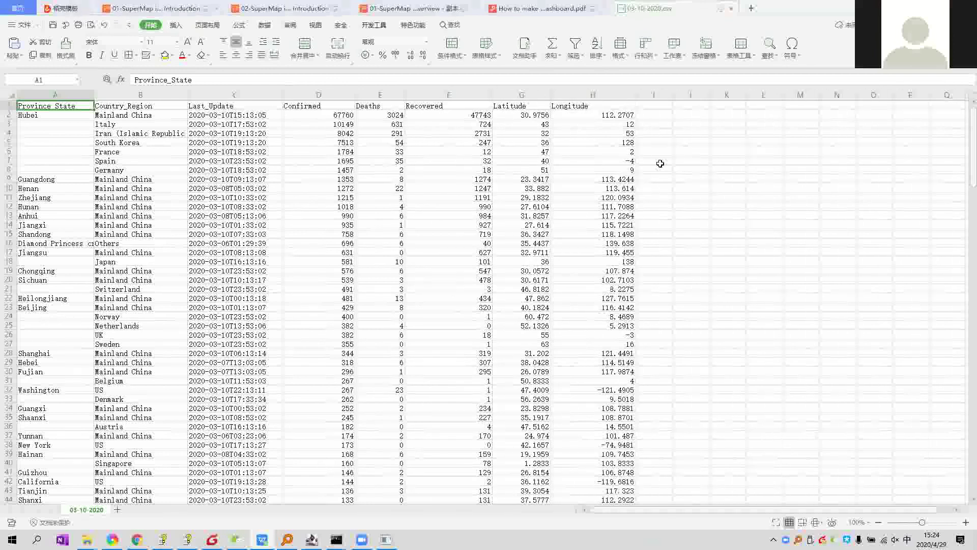
drag(84, 116, 203, 116)
click(338, 118)
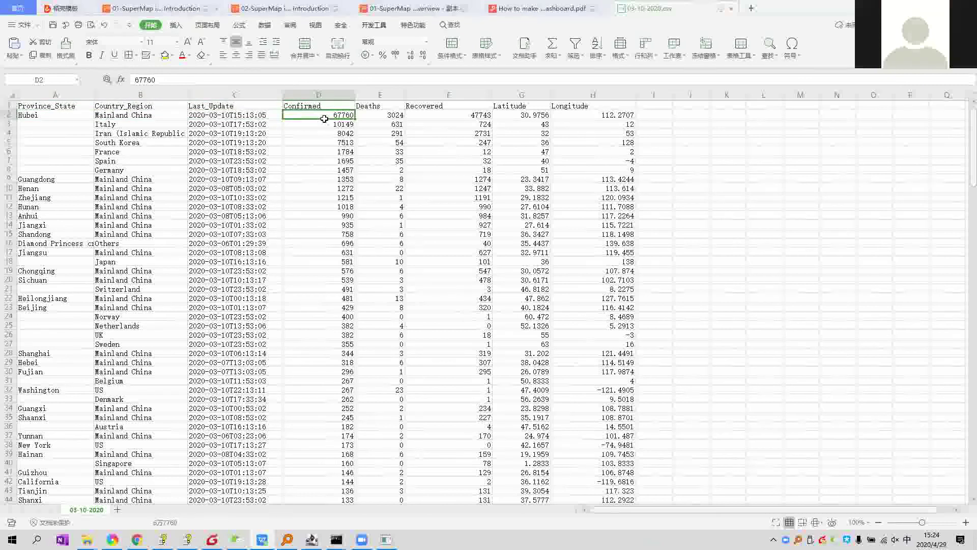
Inspect the Italy (10149 confirmed), Iran, South Korea, France and Guangdong rows.
click(122, 124)
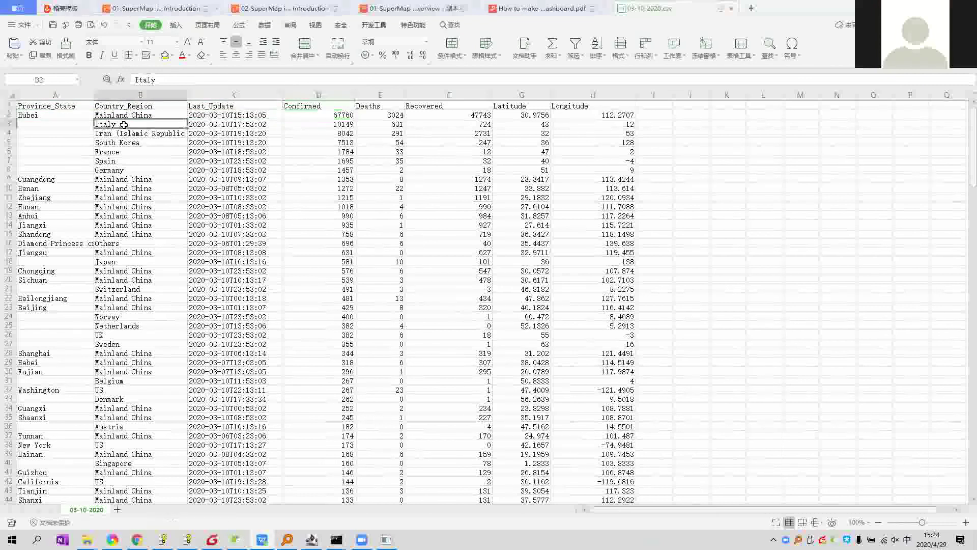
double_click(328, 124)
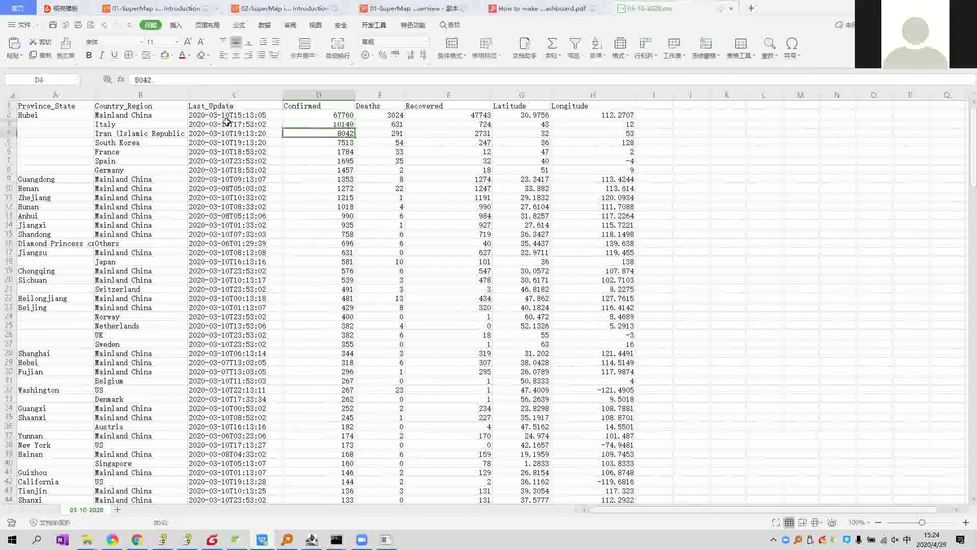
click(257, 127)
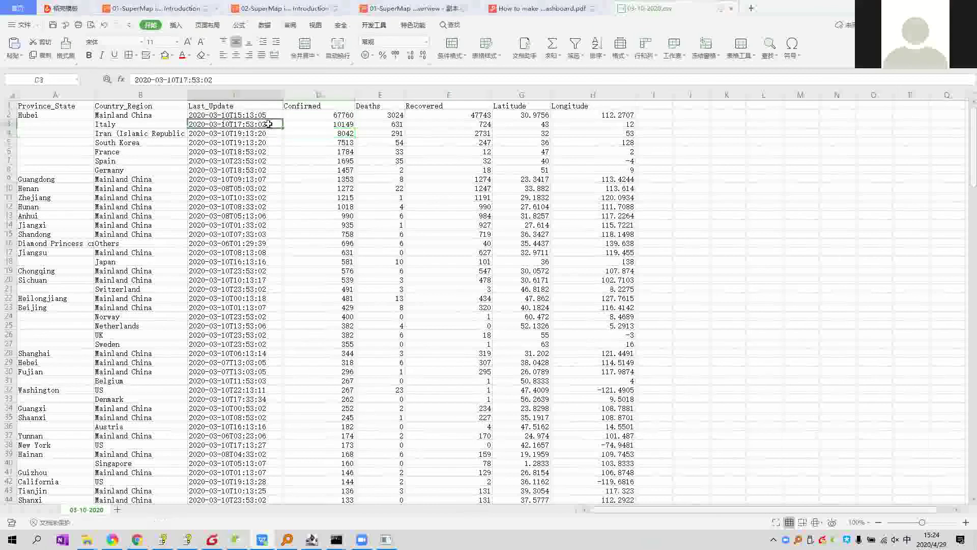
click(165, 136)
click(170, 144)
click(161, 152)
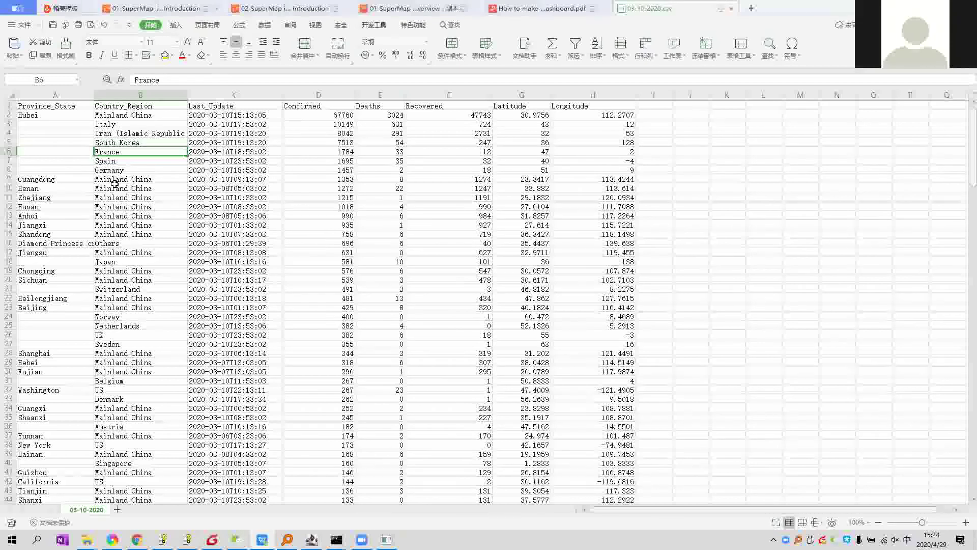
click(116, 184)
click(114, 181)
click(56, 179)
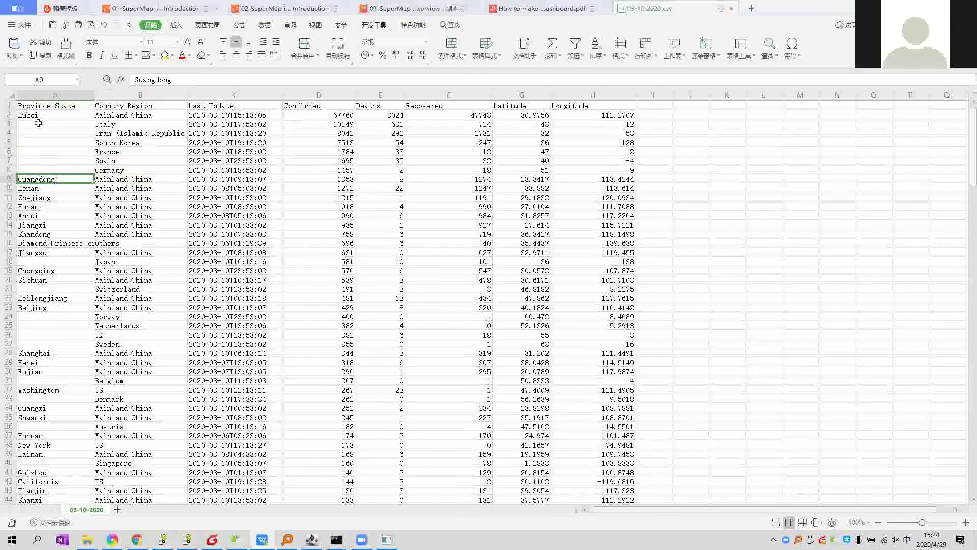
drag(85, 125, 133, 168)
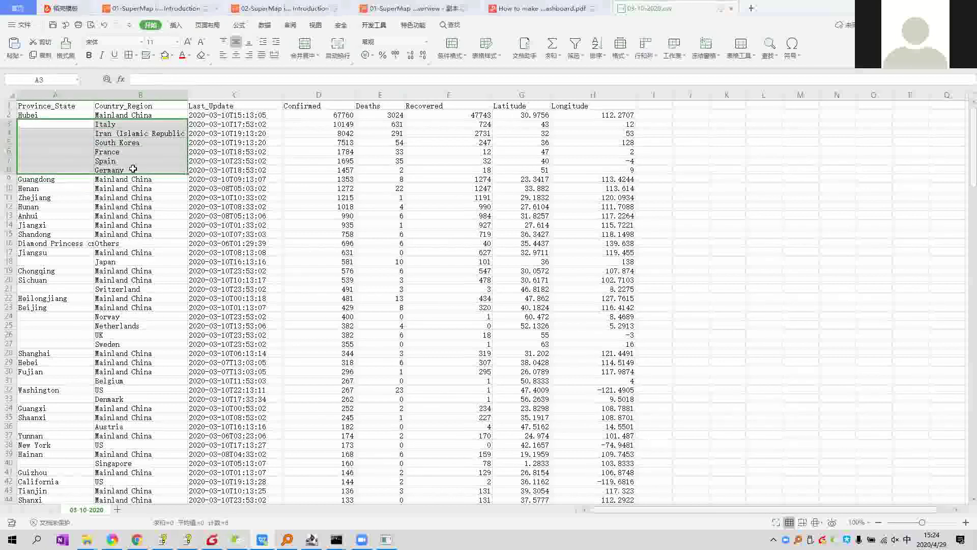
scroll(132, 170, down, 3)
scroll(219, 255, up, 3)
Switch to File Explorer, open the time_series folder and select timeSeriesConfirmed.xlsx.
key(alt+Tab)
click(275, 35)
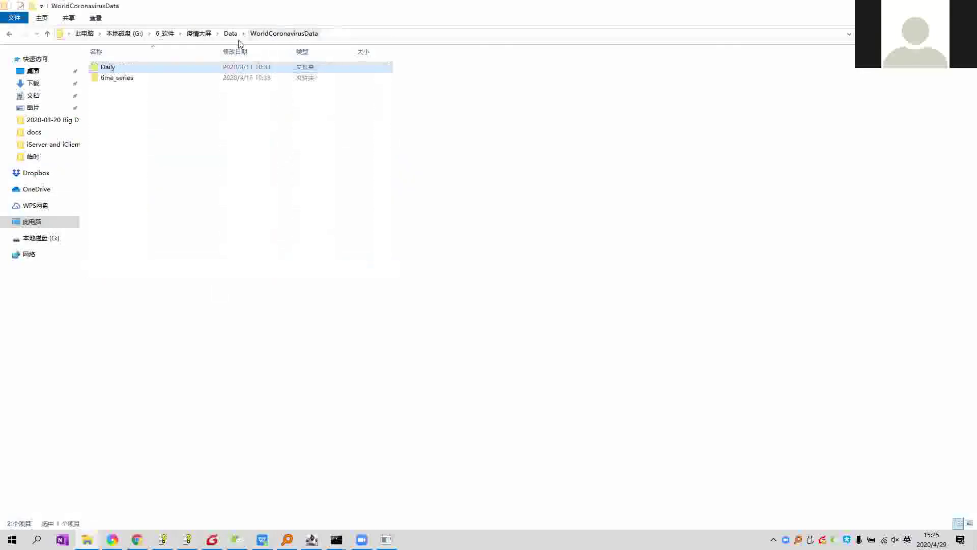
click(185, 80)
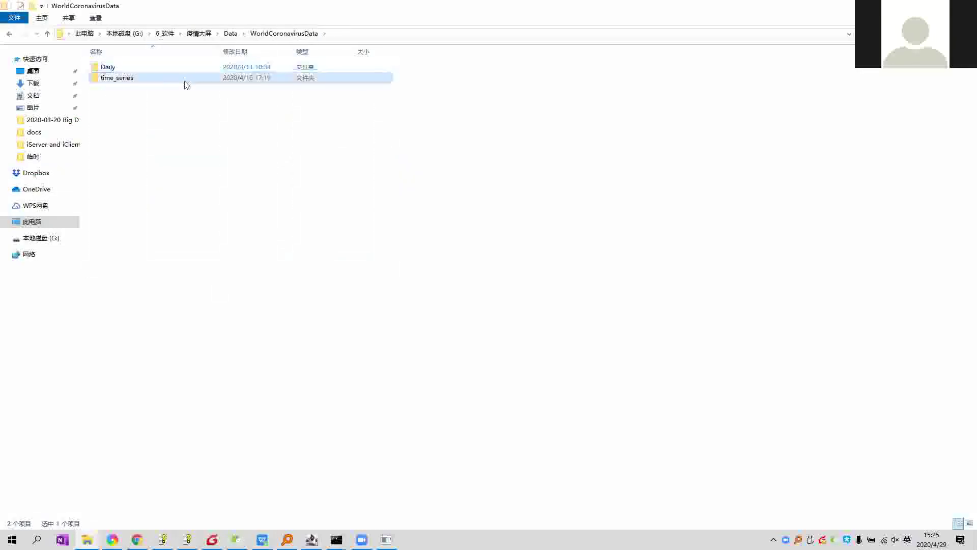
double_click(135, 79)
drag(184, 101, 212, 63)
click(208, 125)
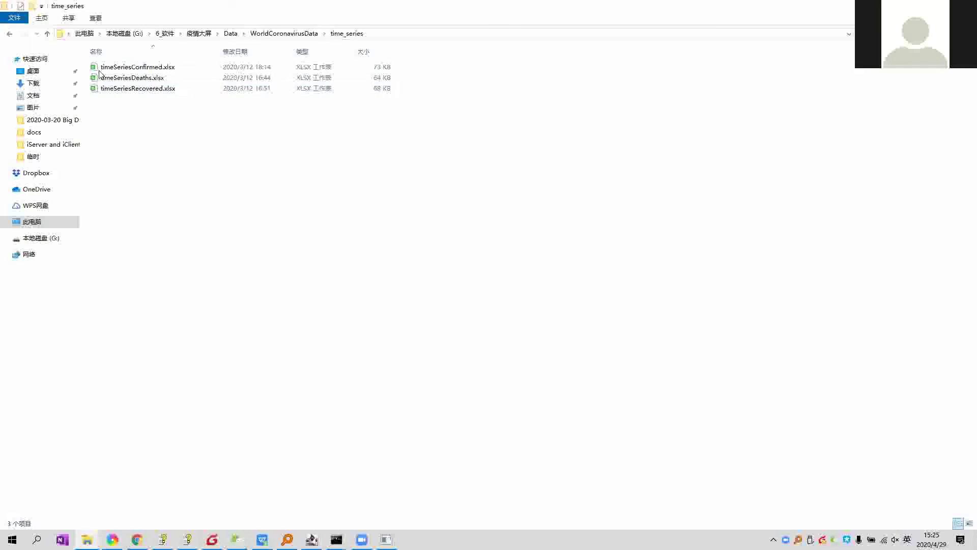
click(149, 71)
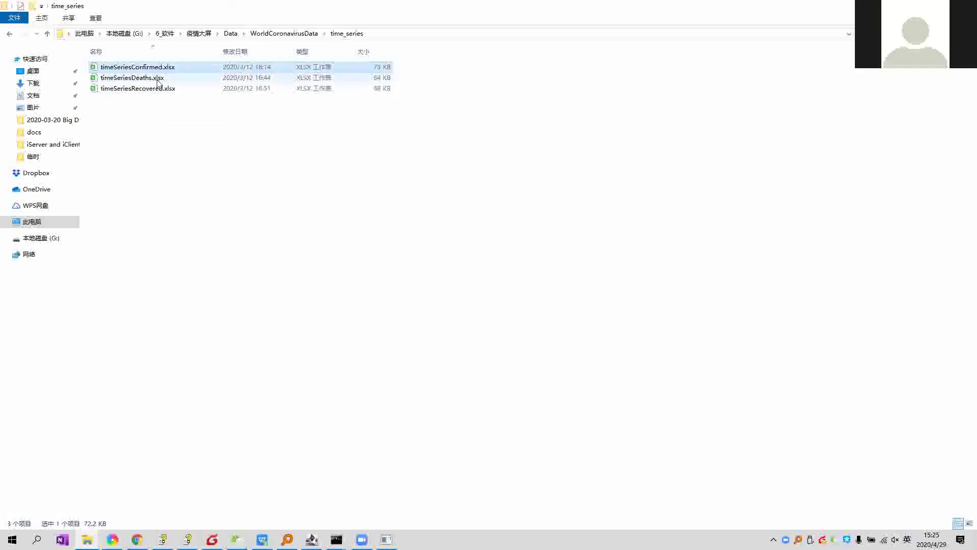
Open timeSeriesDeaths.xlsx, then return to the time_series folder and reselect timeSeriesConfirmed.xlsx.
double_click(158, 78)
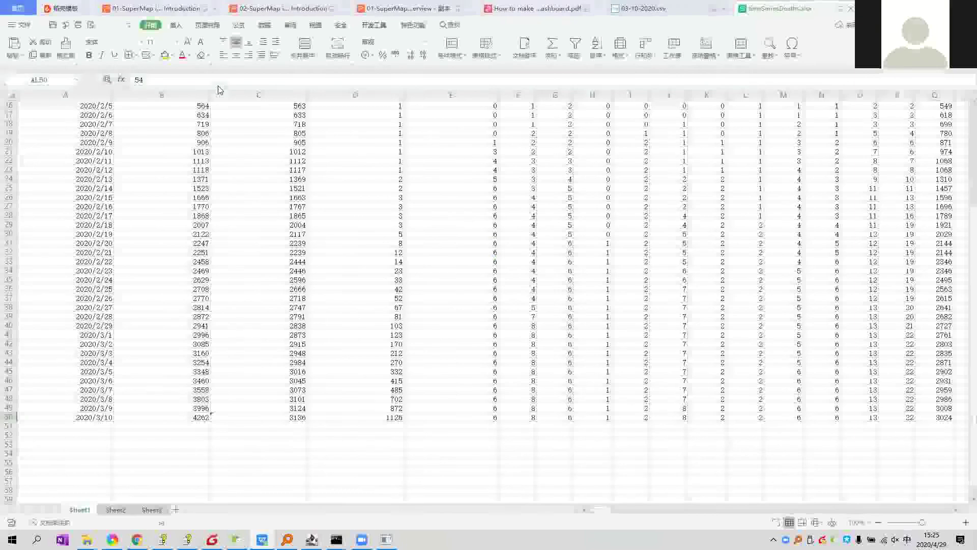
key(alt+Tab)
click(159, 89)
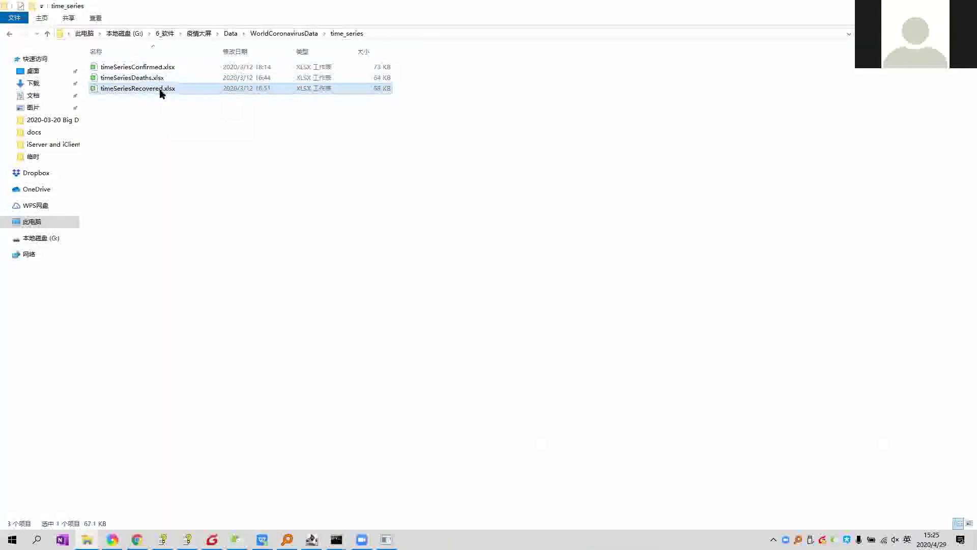
click(170, 68)
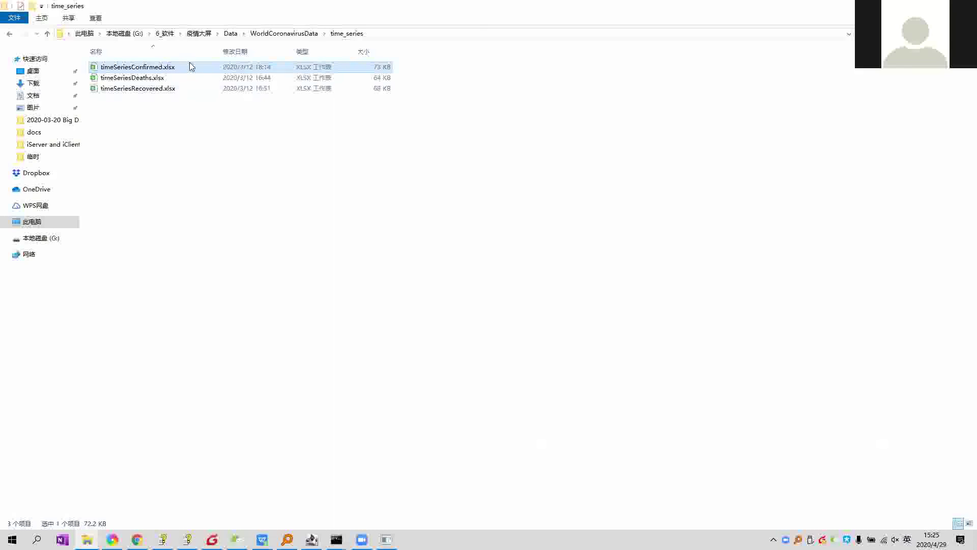
Open timeSeriesConfirmed.xlsx, widen the Date column and review the Total, China and province columns.
double_click(158, 67)
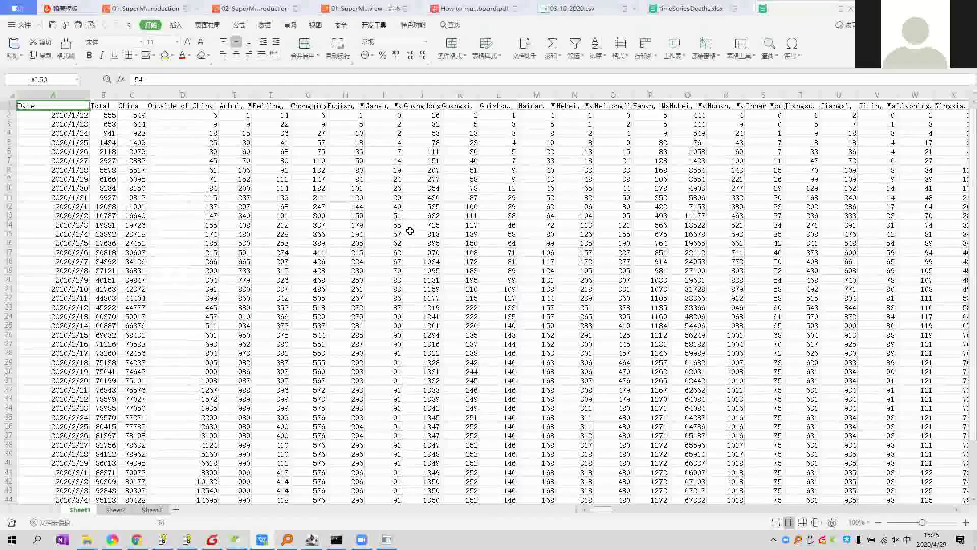
mouse_move(89, 93)
mouse_down()
mouse_move(98, 94)
mouse_move(79, 95)
mouse_up()
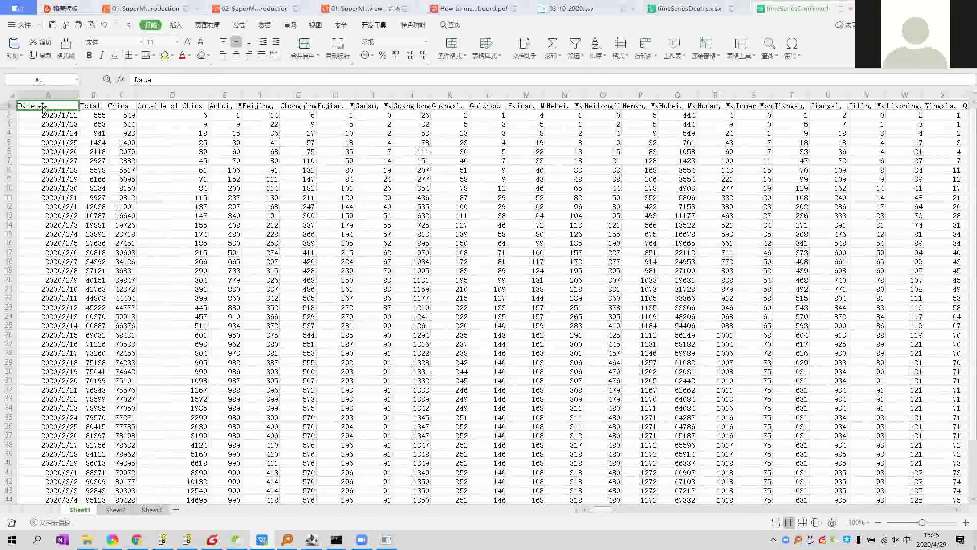
drag(46, 109, 72, 490)
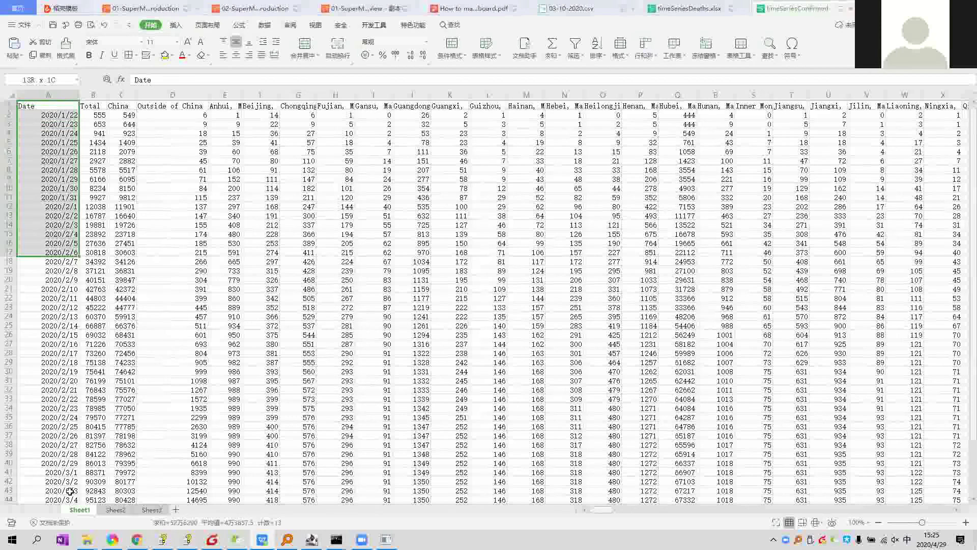
drag(93, 106, 90, 444)
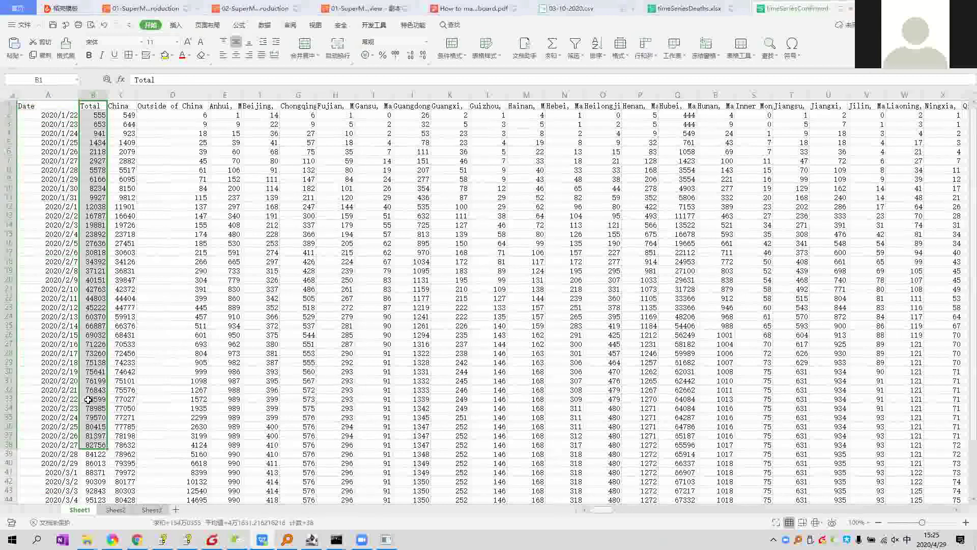
drag(124, 106, 117, 490)
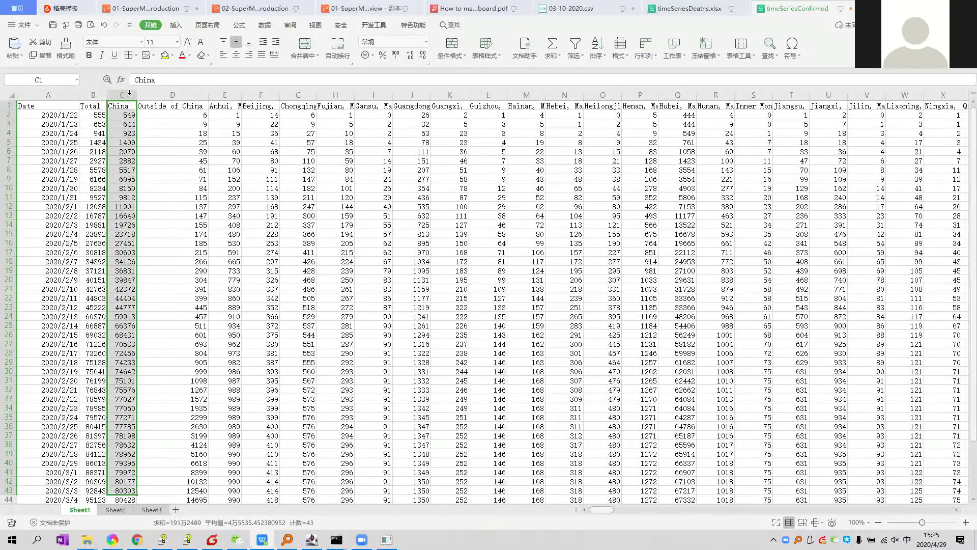
drag(129, 92, 170, 105)
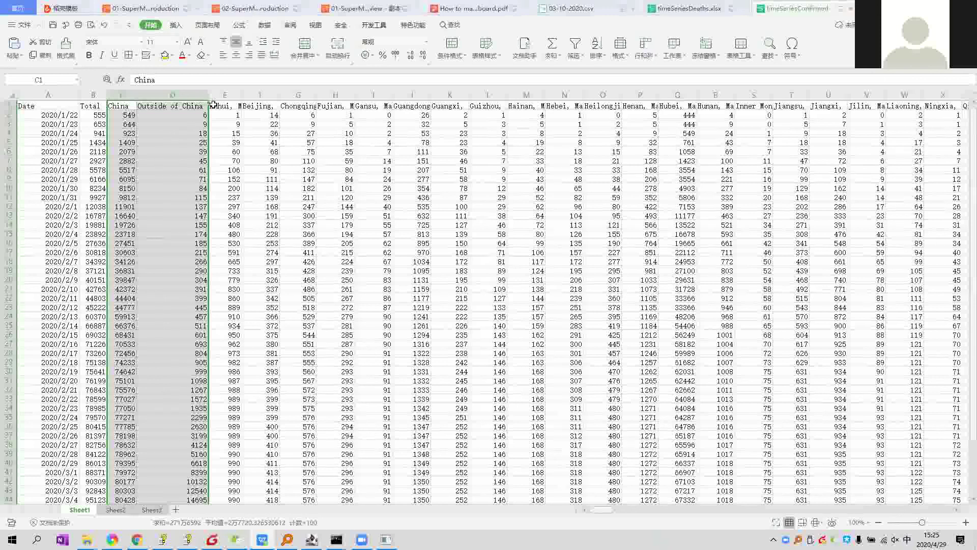
click(236, 95)
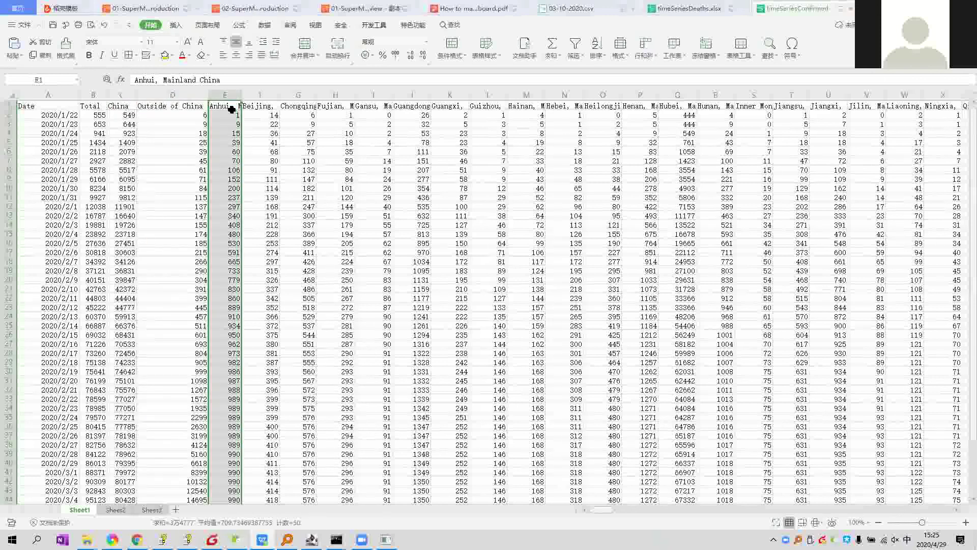
click(264, 93)
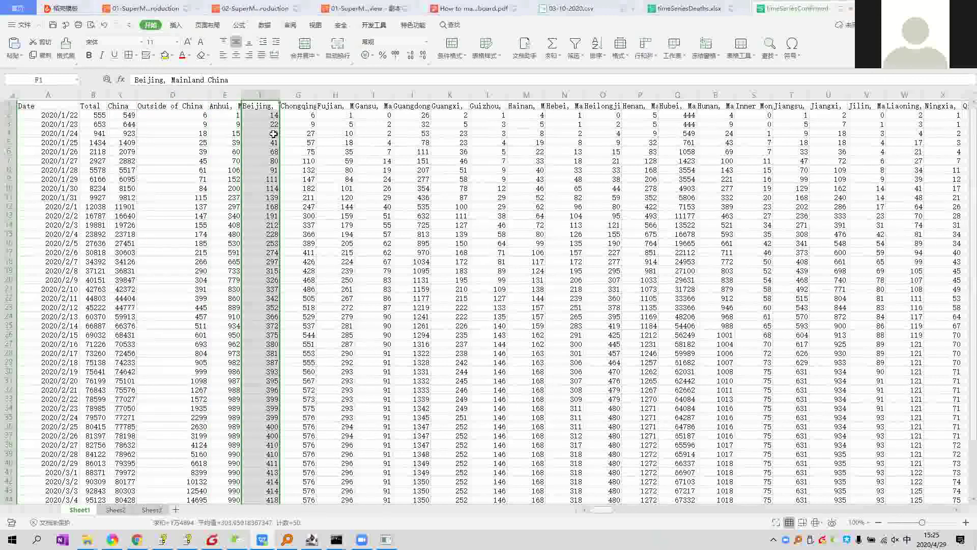
click(305, 95)
click(326, 96)
click(373, 95)
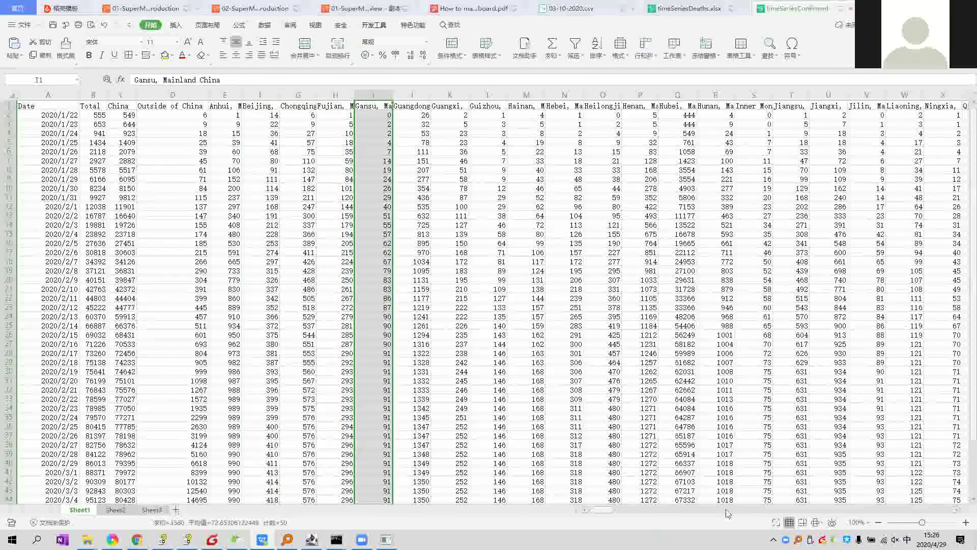
Autofit columns LD–LG so Burkina Faso, Channel Islands, Holy See and Mongolia show fully.
drag(619, 511, 731, 509)
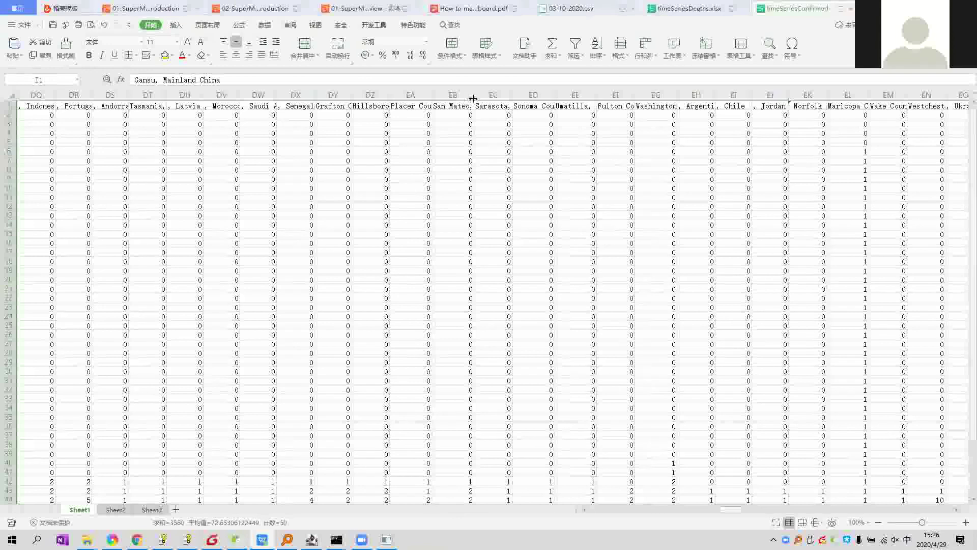
drag(733, 510, 934, 524)
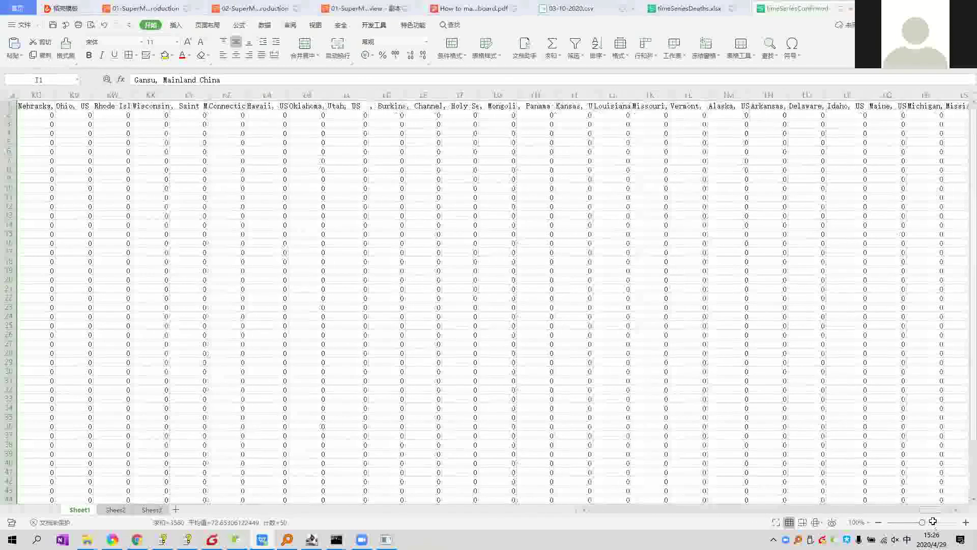
double_click(513, 98)
double_click(481, 98)
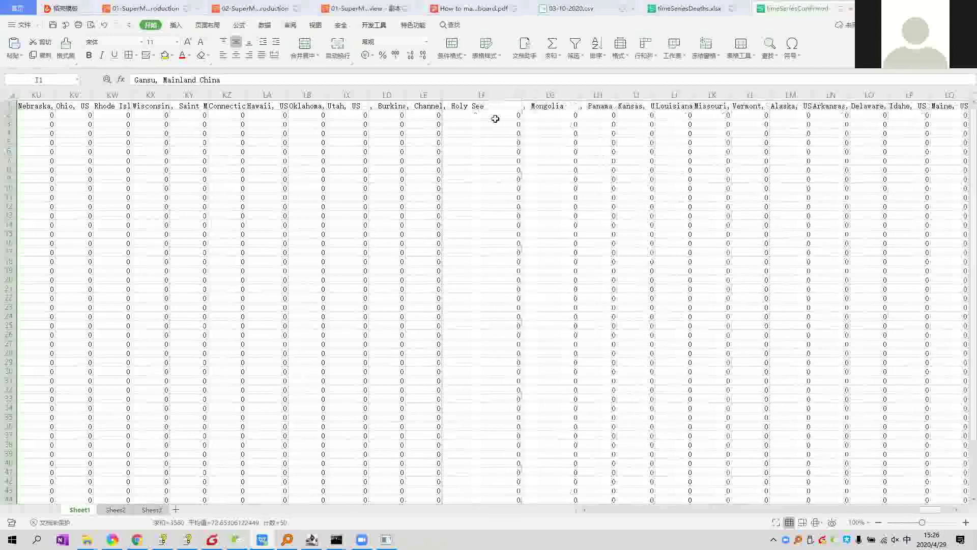
double_click(442, 94)
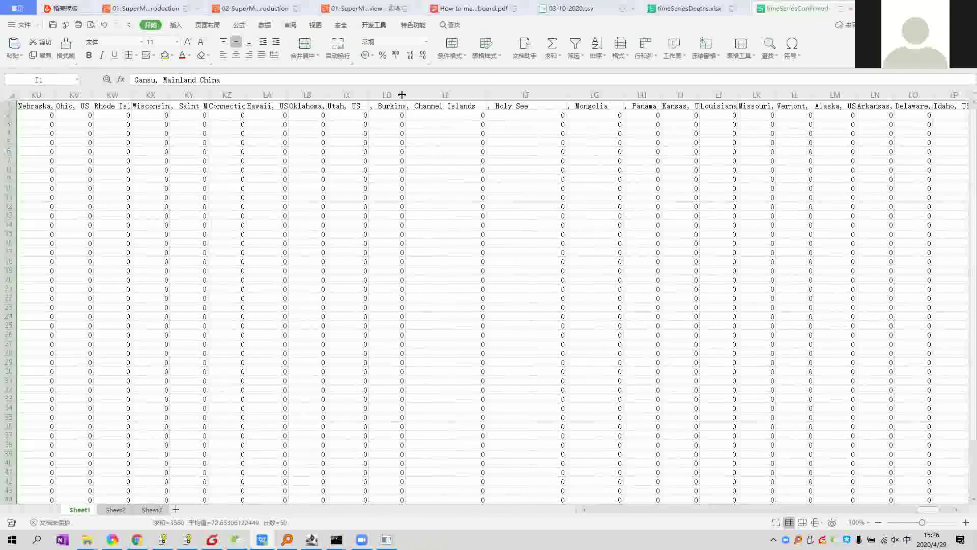
drag(402, 95, 441, 95)
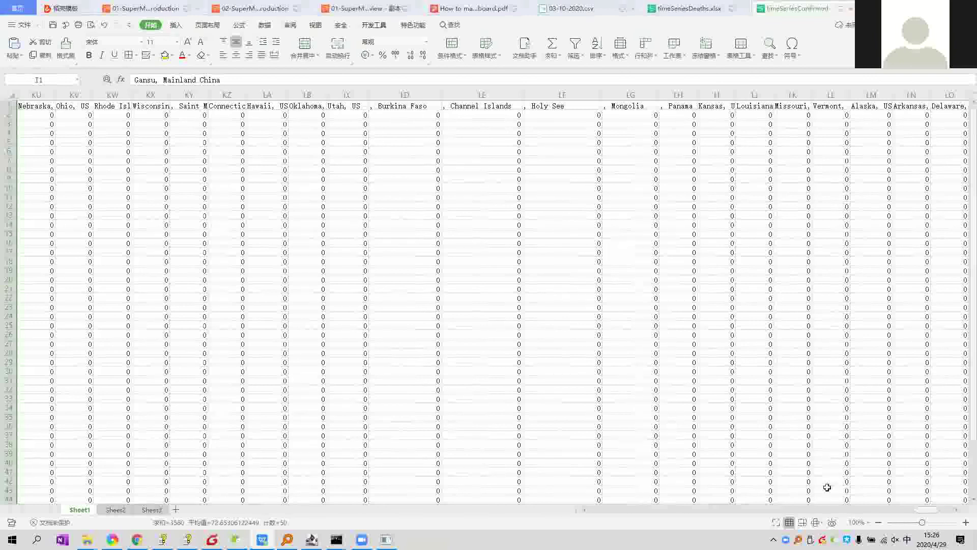
scroll(781, 505, left, 20)
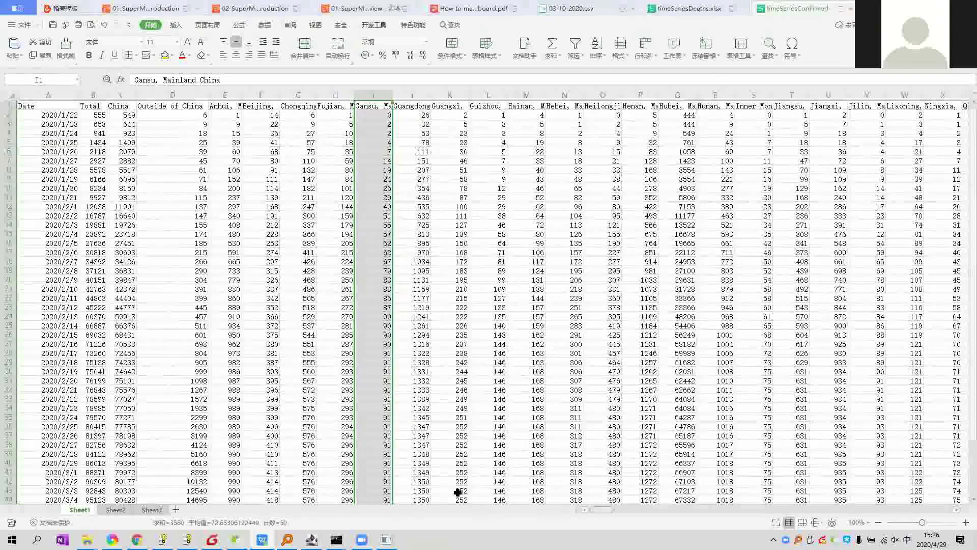
click(433, 275)
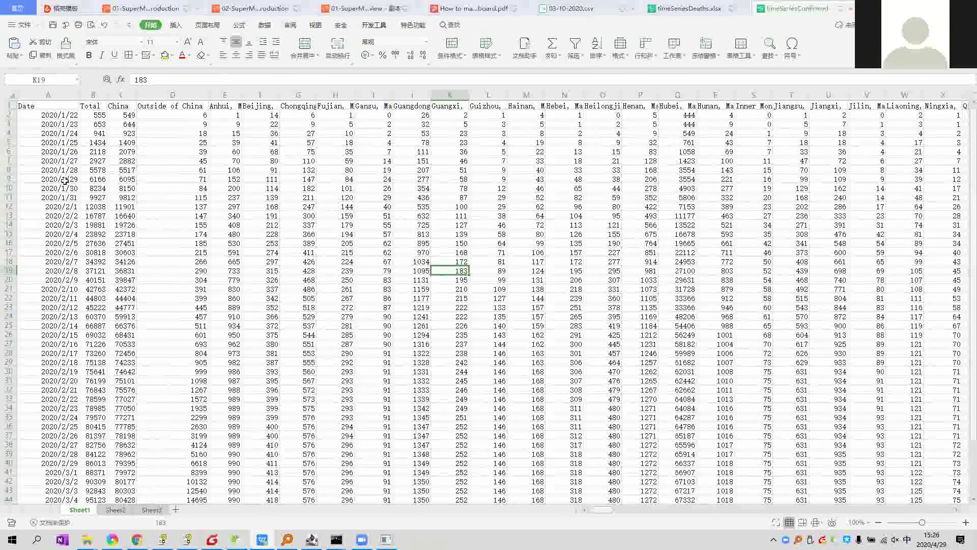
click(13, 118)
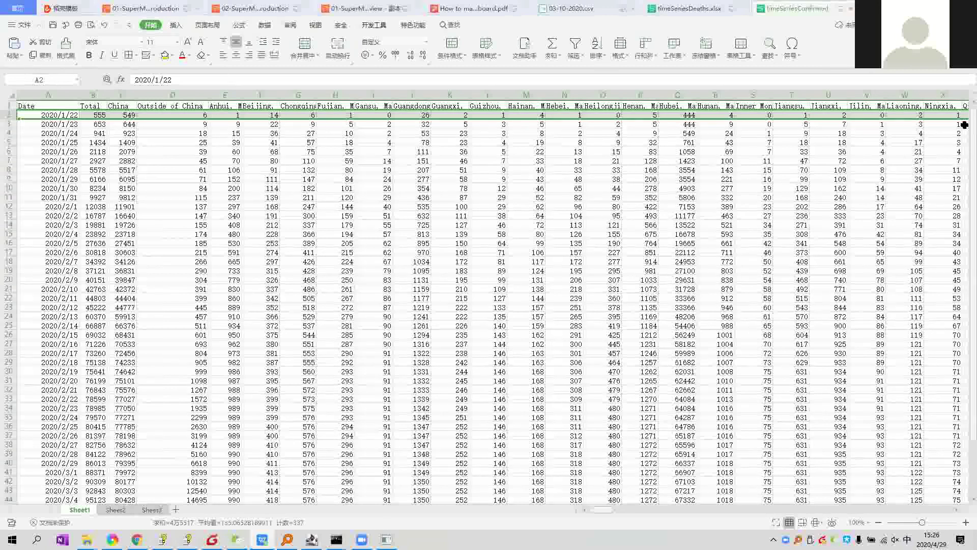
click(87, 539)
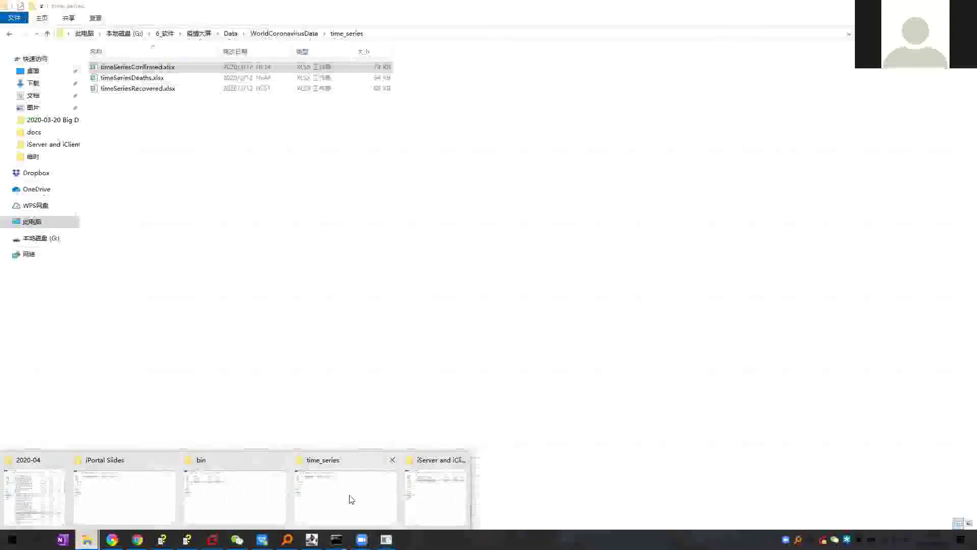
Open the World4326 folder, select the WorldData_4326 .udb and .udd files, then show the desktop.
click(349, 497)
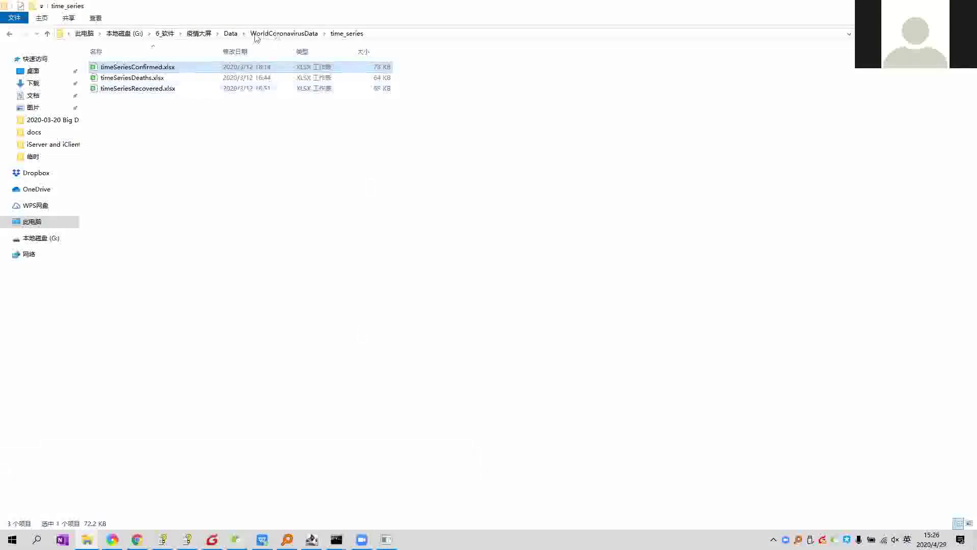
click(231, 33)
click(140, 92)
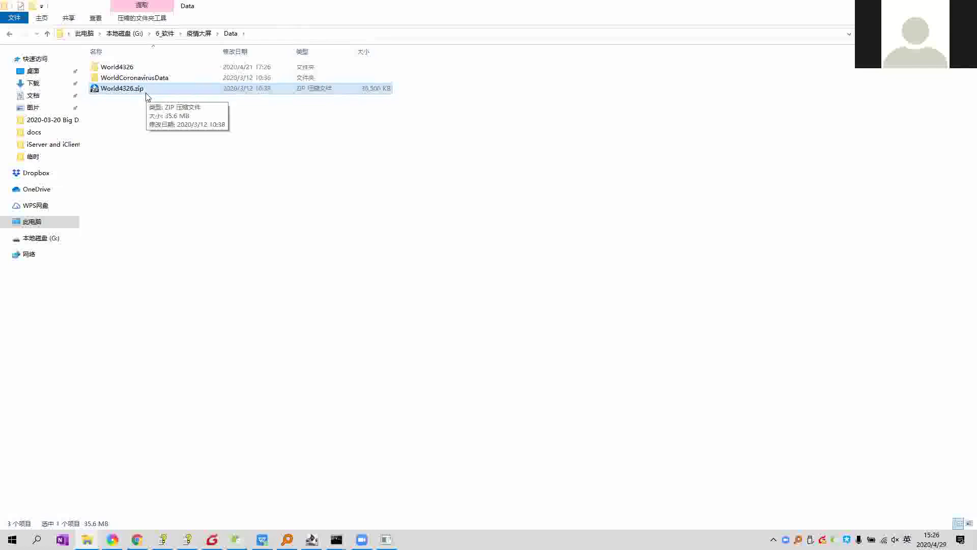
double_click(148, 66)
drag(226, 64, 210, 115)
click(210, 115)
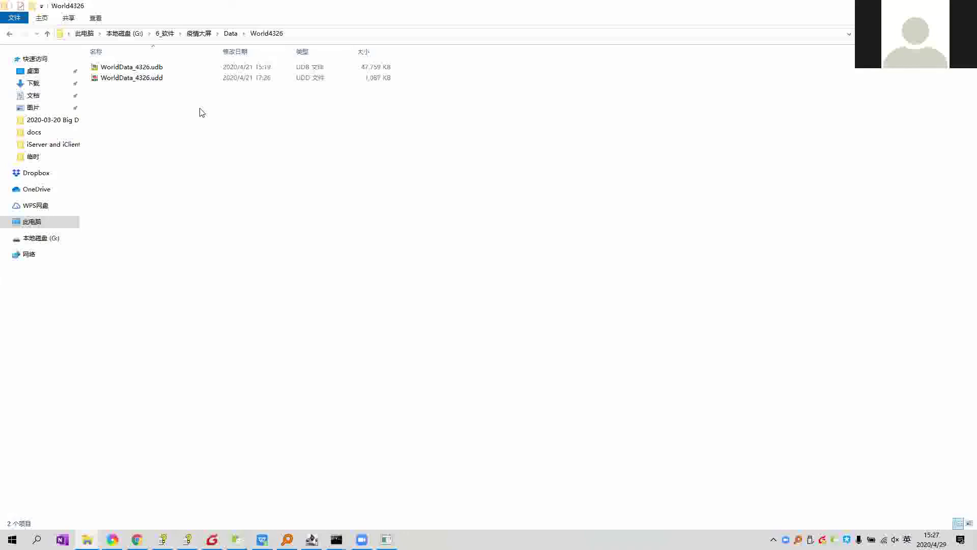
drag(204, 60, 194, 112)
key(super+d)
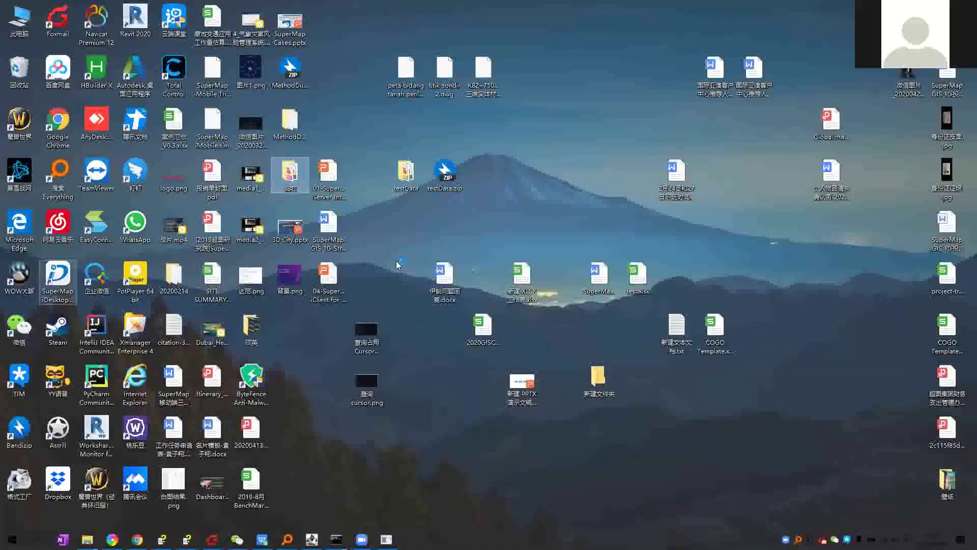
Launch SuperMap iDesktop, check the World4326 folder path, and return to the Untitled Workspace.
key(Return)
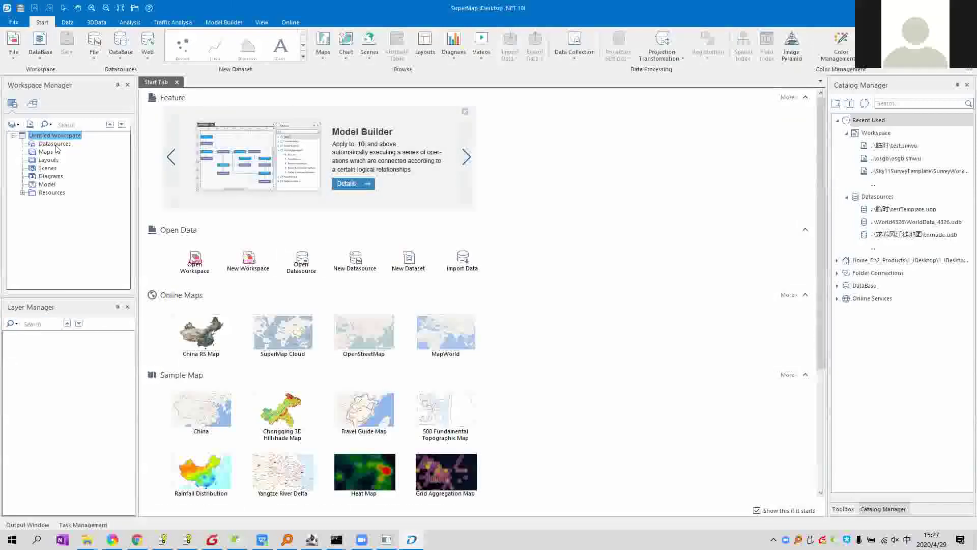
right_click(59, 146)
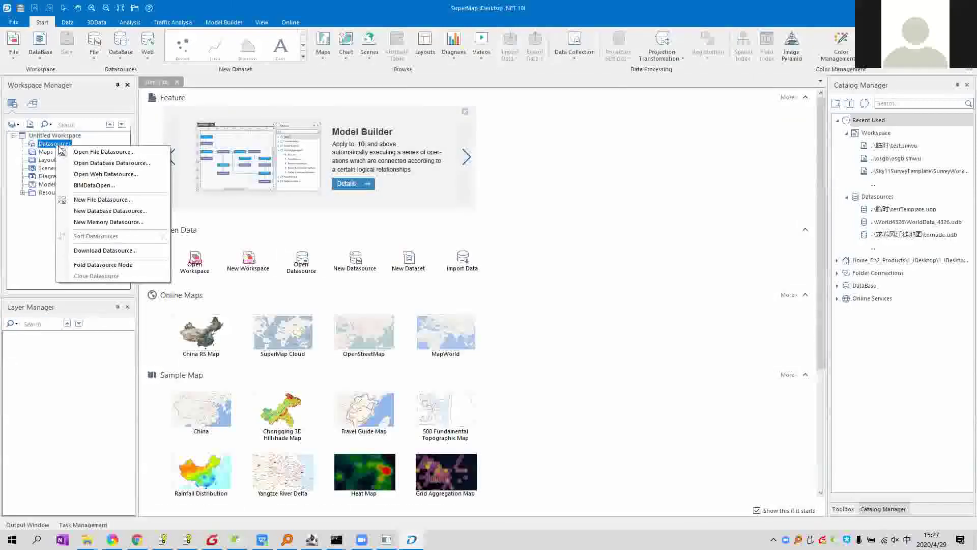
click(87, 539)
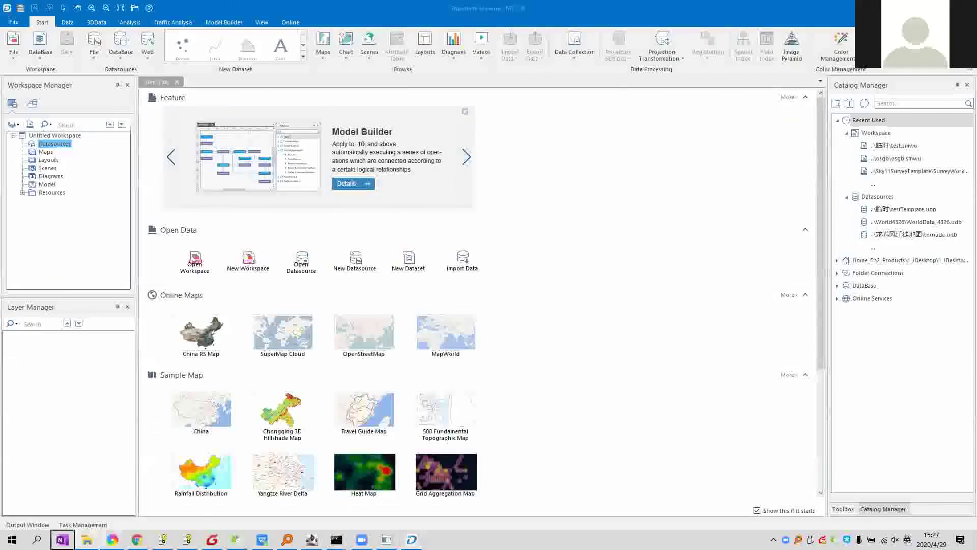
click(370, 496)
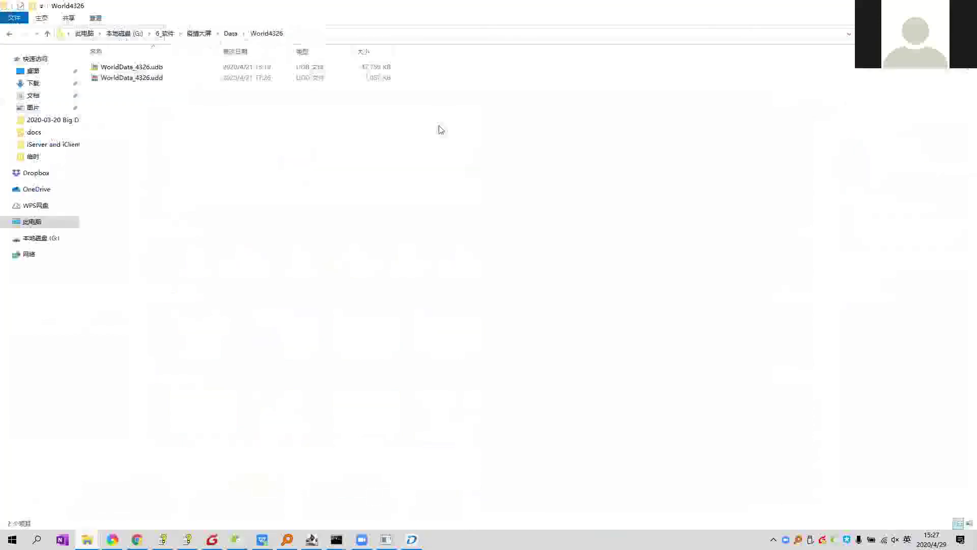
click(425, 34)
click(360, 199)
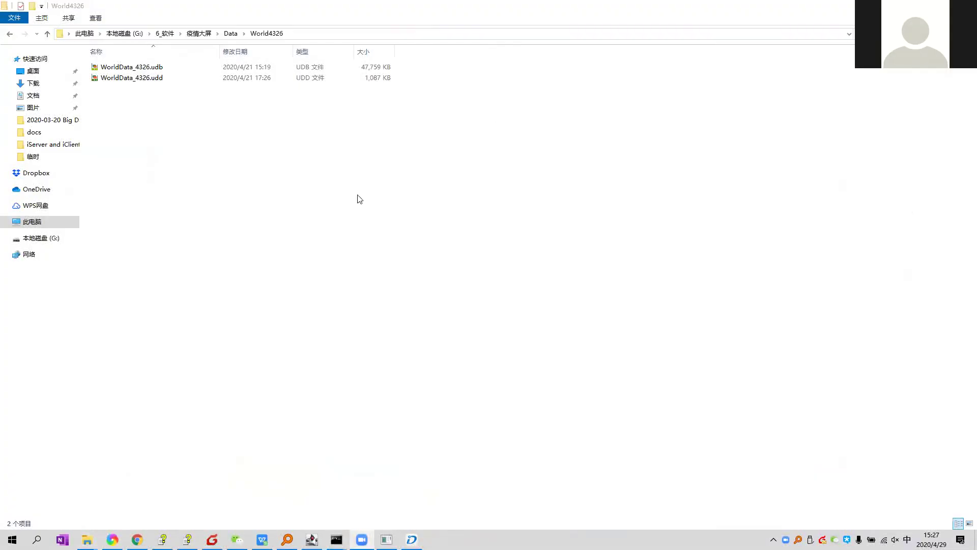
key(alt+Tab)
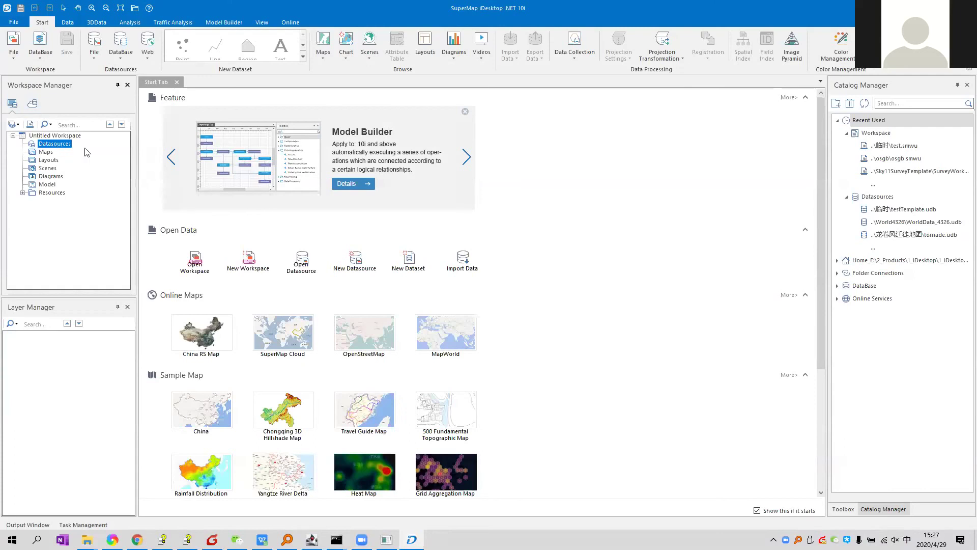
Open WorldData_4326.udb as a datasource and display its World dataset as a map.
click(301, 260)
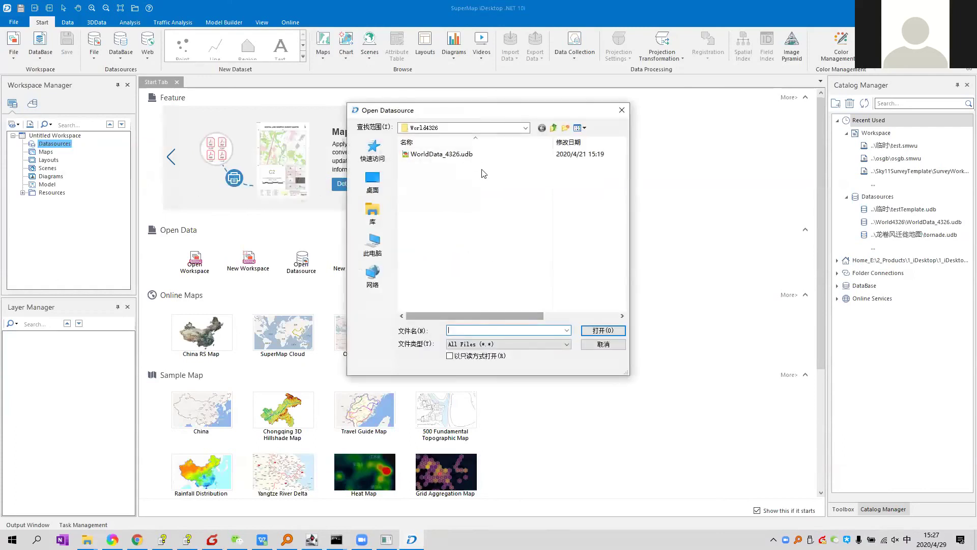
double_click(471, 155)
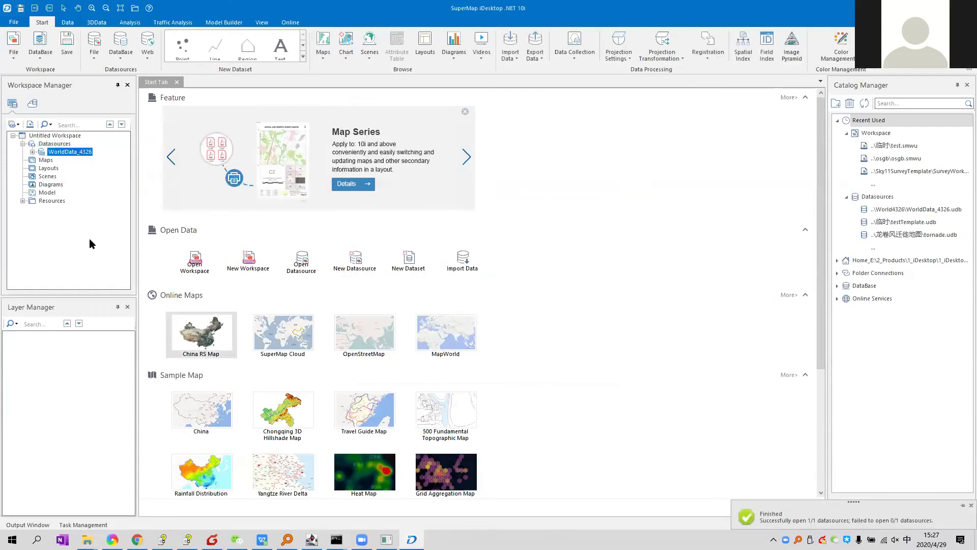
click(32, 152)
click(66, 160)
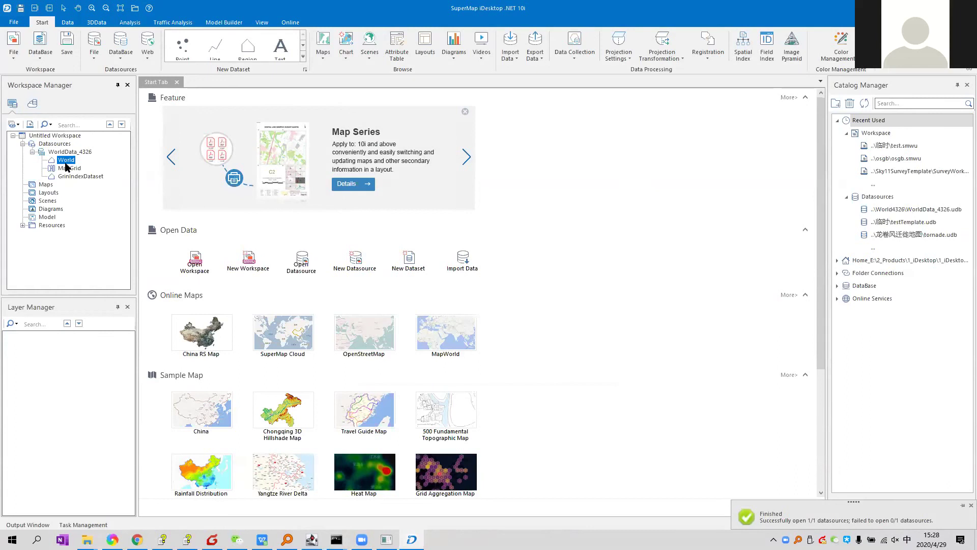
double_click(66, 162)
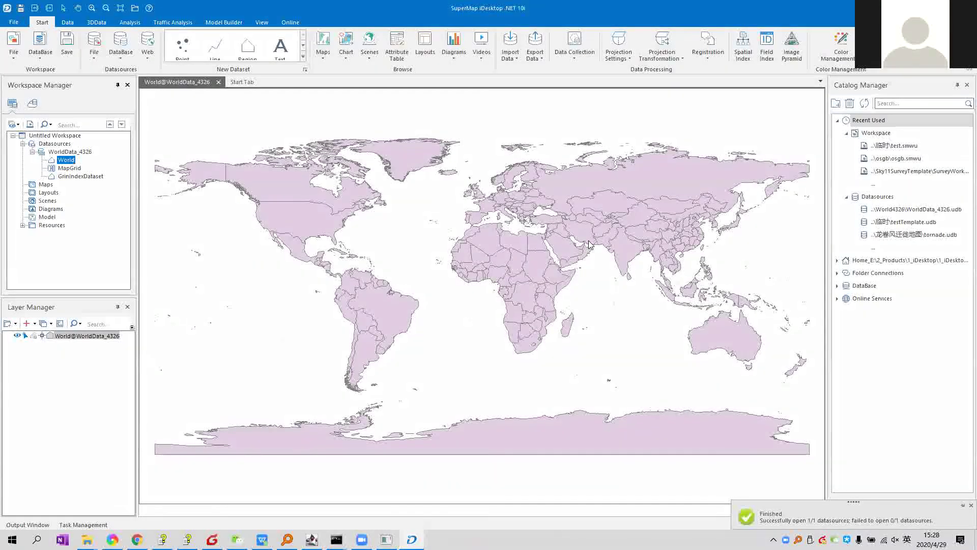
Select India and then Hubei on the map and read their attribute properties.
drag(593, 219, 555, 224)
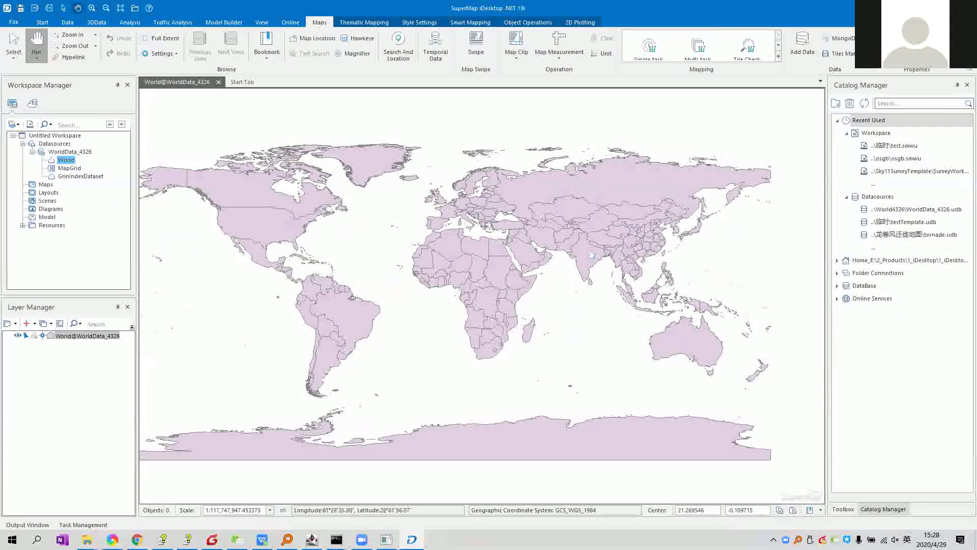
key(Escape)
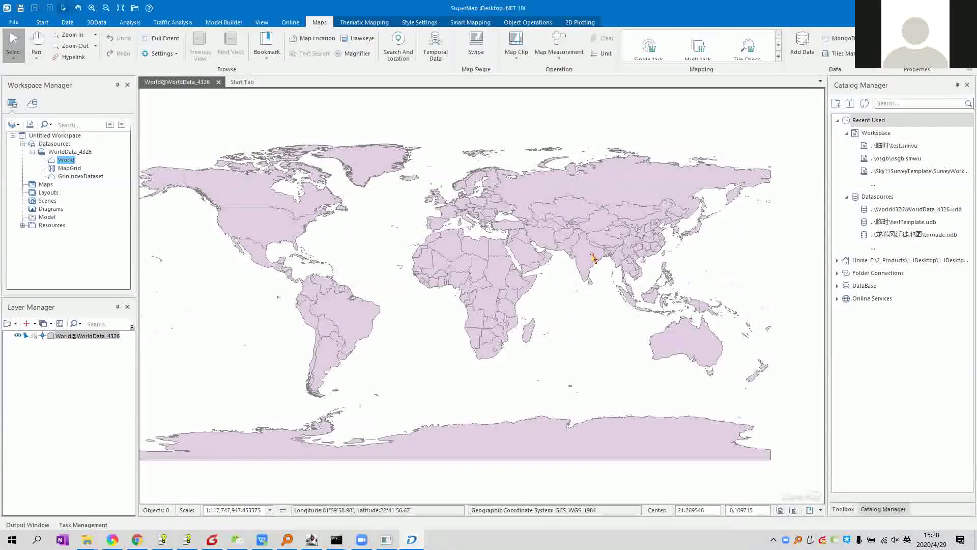
click(592, 256)
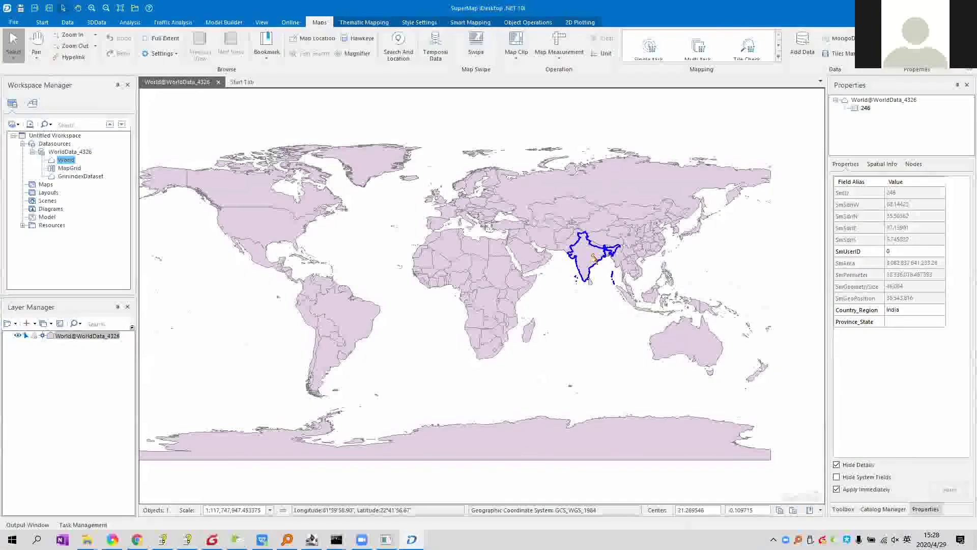
scroll(592, 256, up, 2)
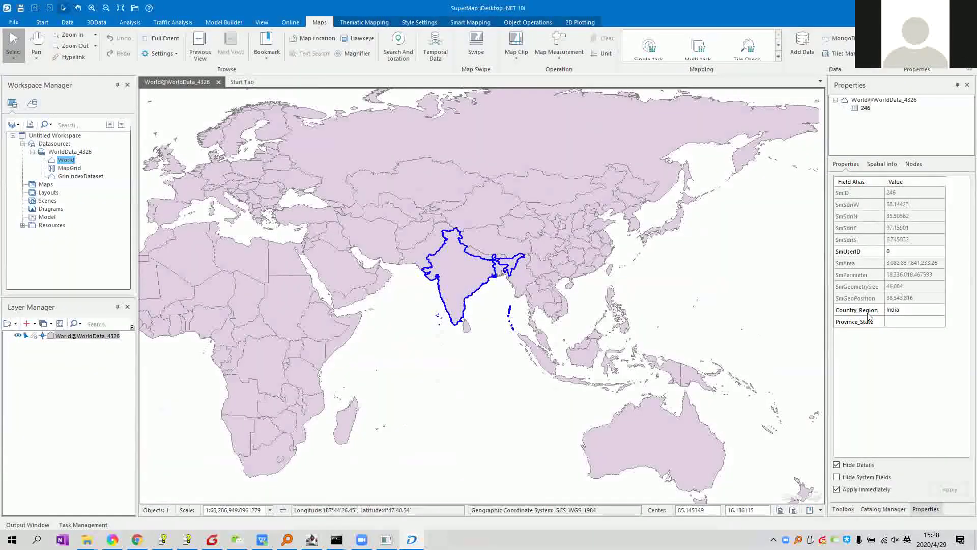
click(914, 308)
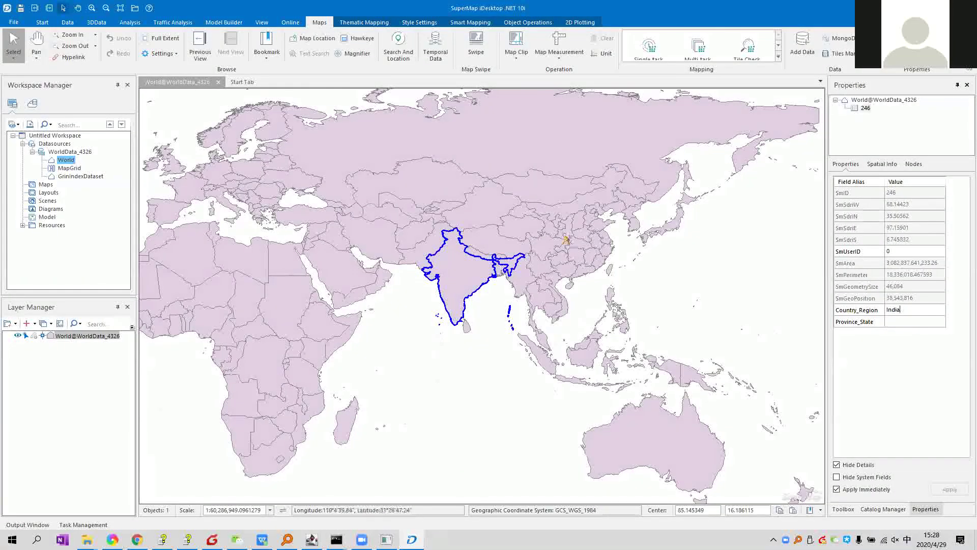
click(564, 236)
click(579, 249)
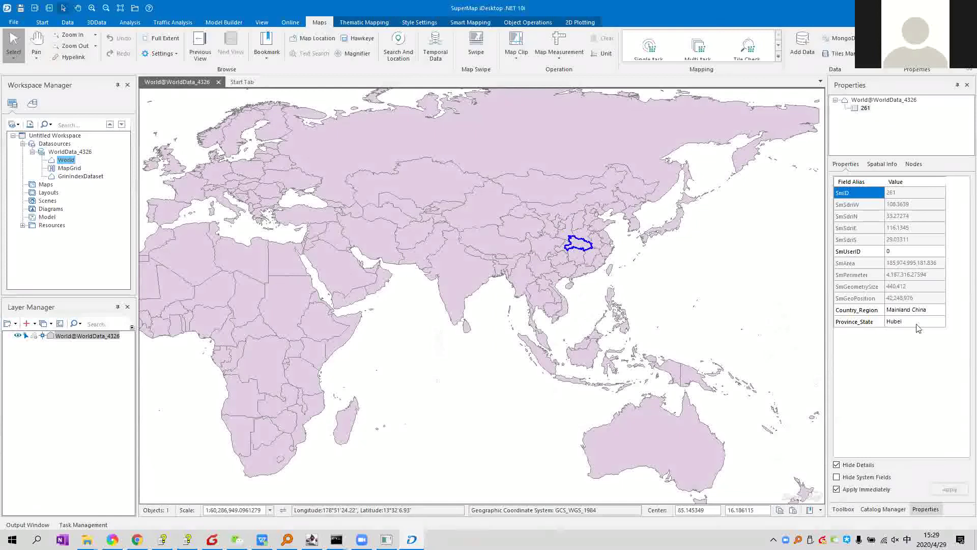
scroll(554, 257, down, 1)
scroll(598, 273, down, 1)
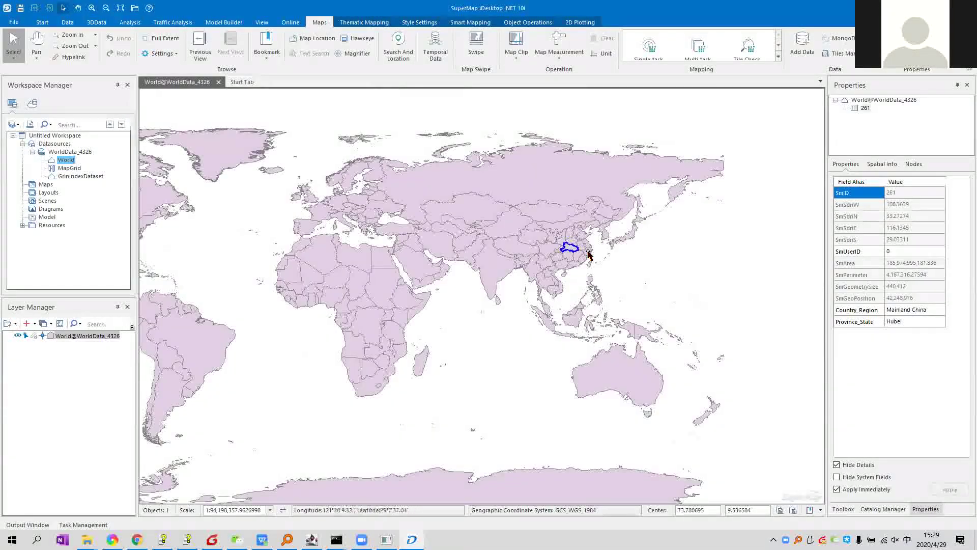
click(647, 278)
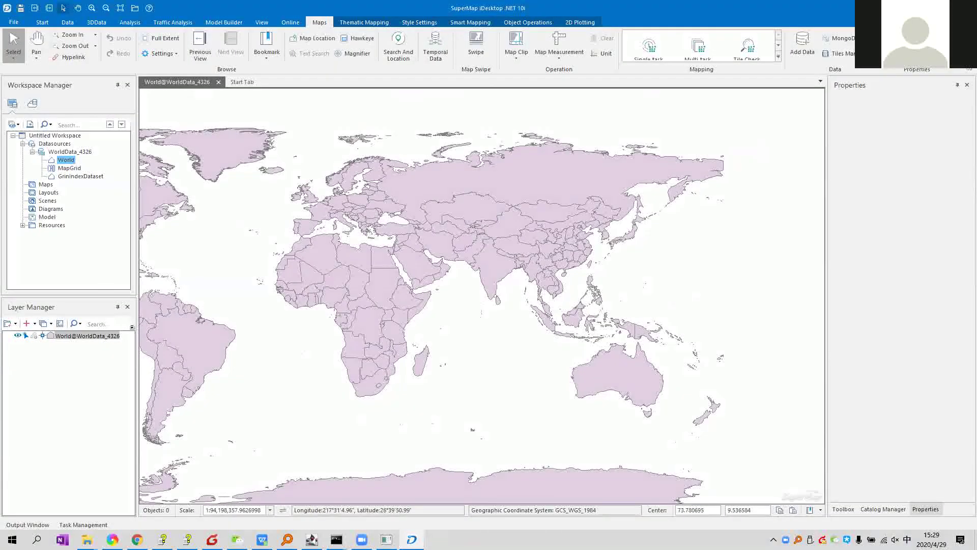
Close the workspace without saving and bring up the World4326 folder window.
key(alt+F4)
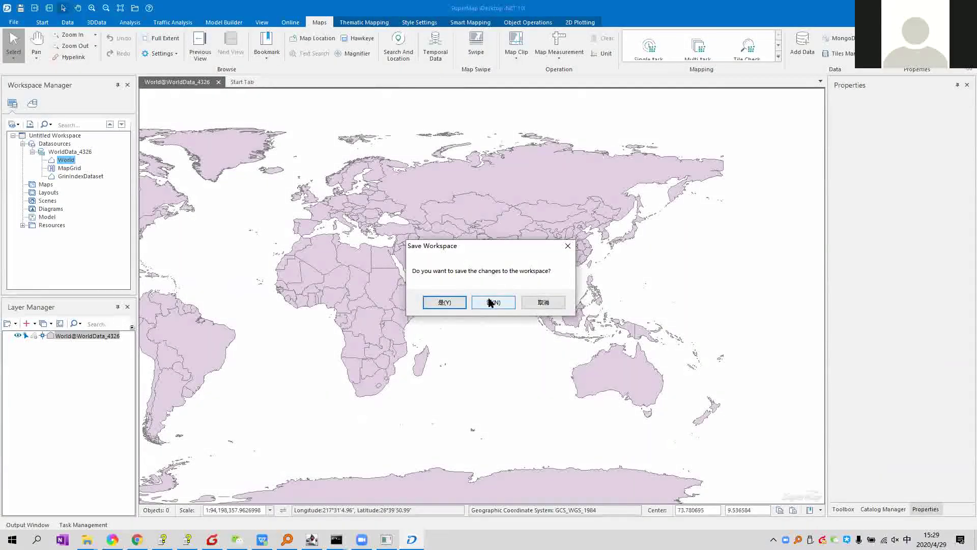
click(492, 302)
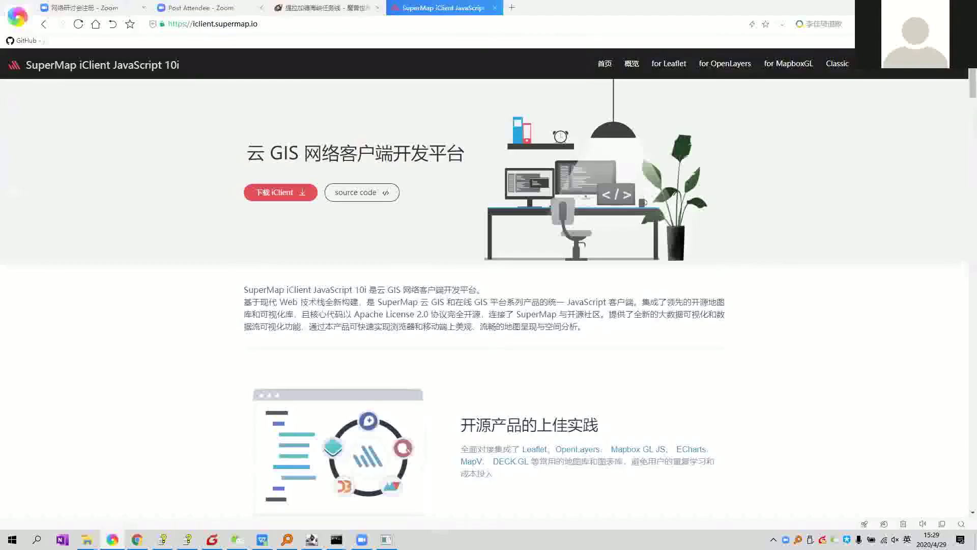
mouse_move(87, 539)
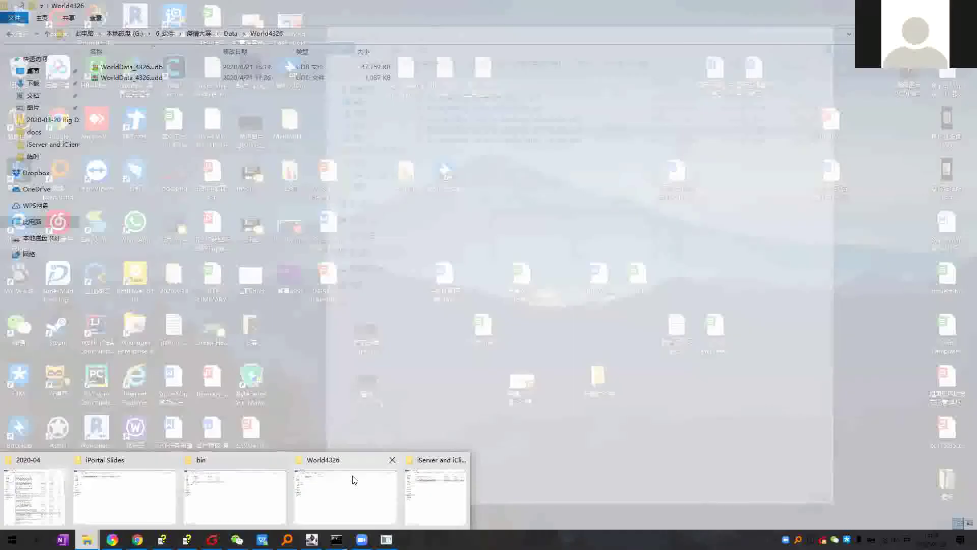
click(355, 480)
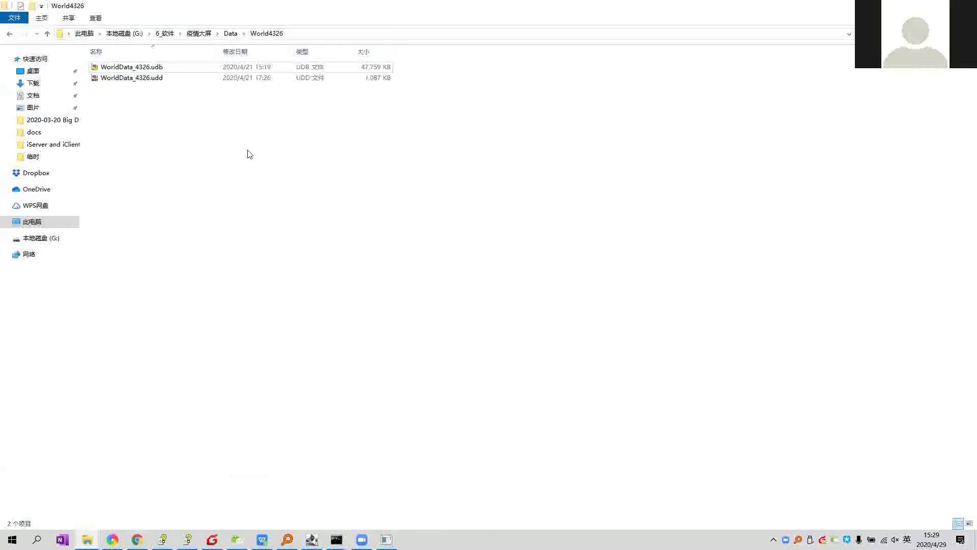
Go up to the Data folder and select World4326.zip.
click(230, 33)
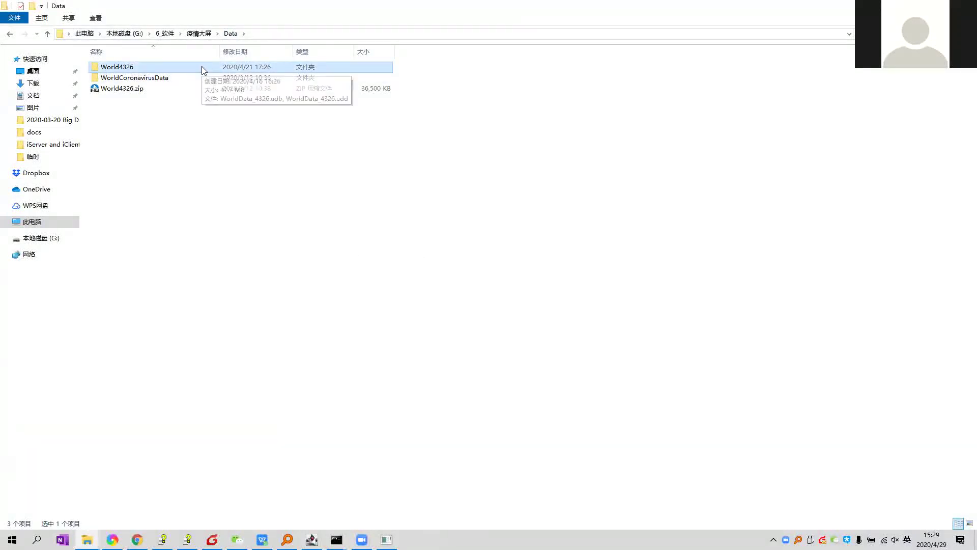
click(189, 90)
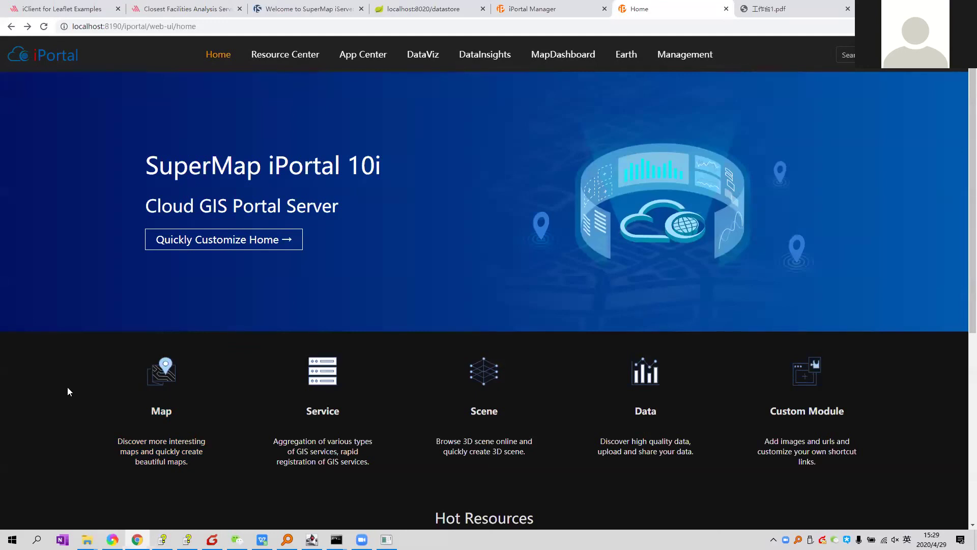
Go to Management > Server Management > Add server and start a new GIS server entry.
click(711, 67)
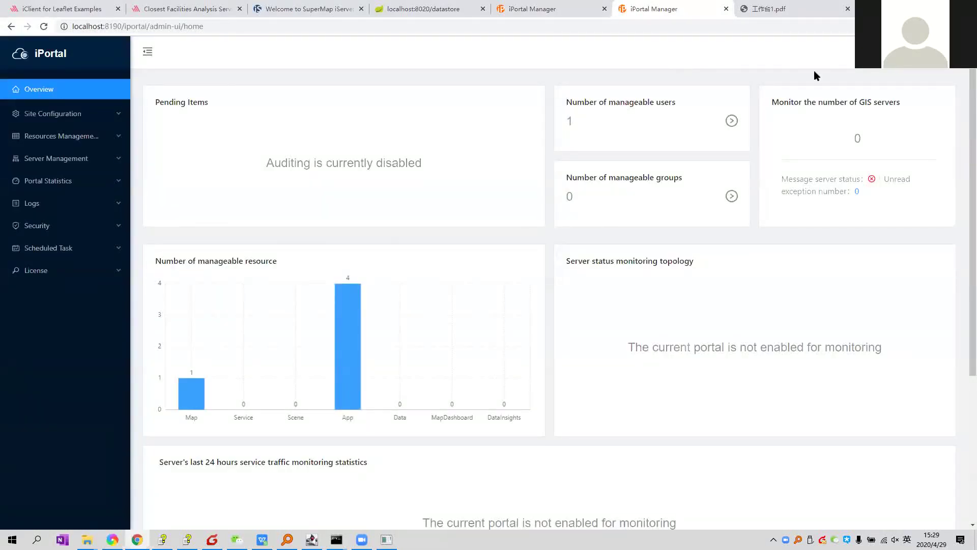
click(48, 160)
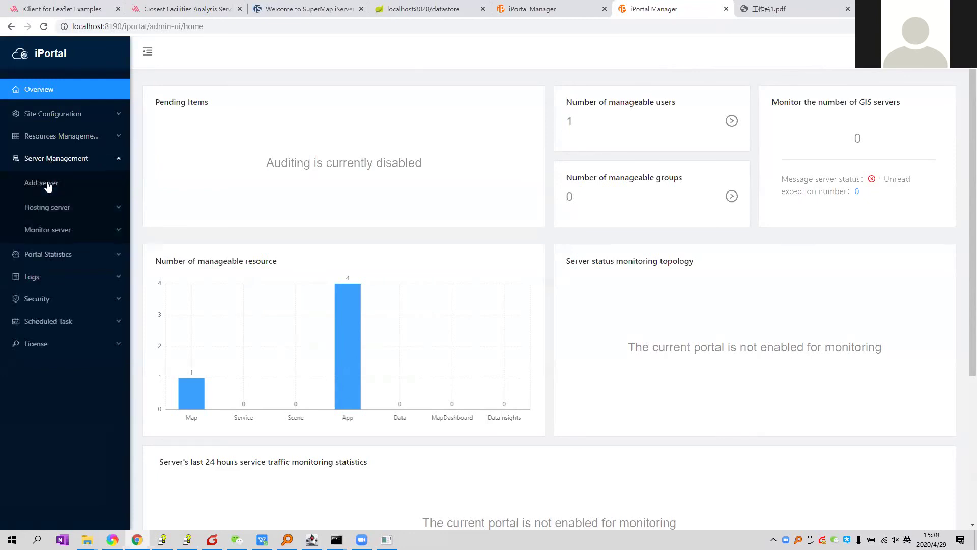
click(77, 189)
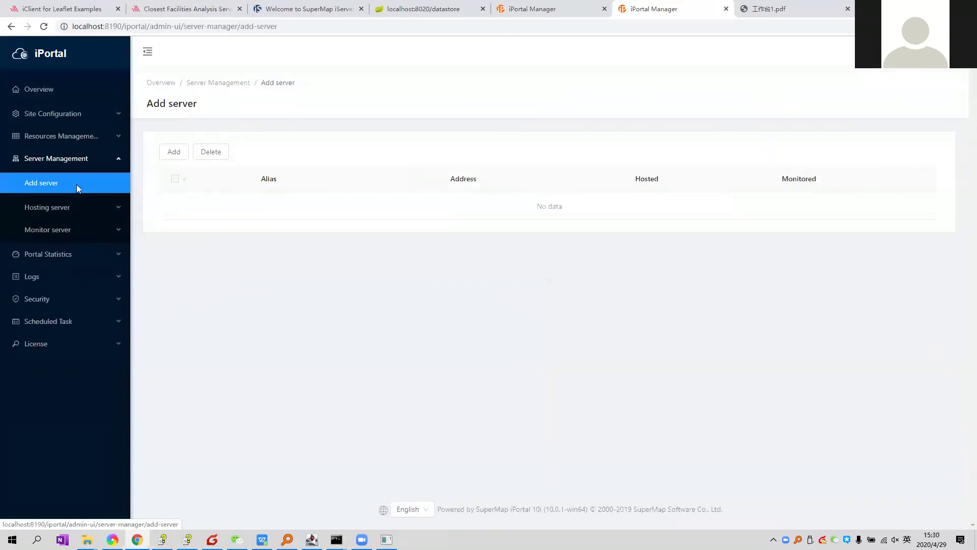
click(186, 162)
click(495, 142)
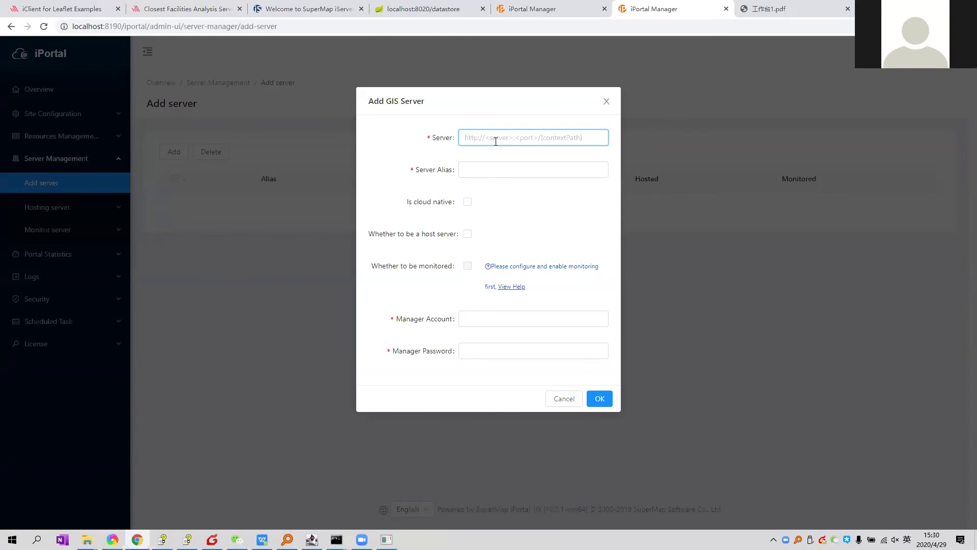
Paste the iServer address into the Server field and give it the alias MyiServer.
click(334, 7)
click(251, 29)
key(ctrl+c)
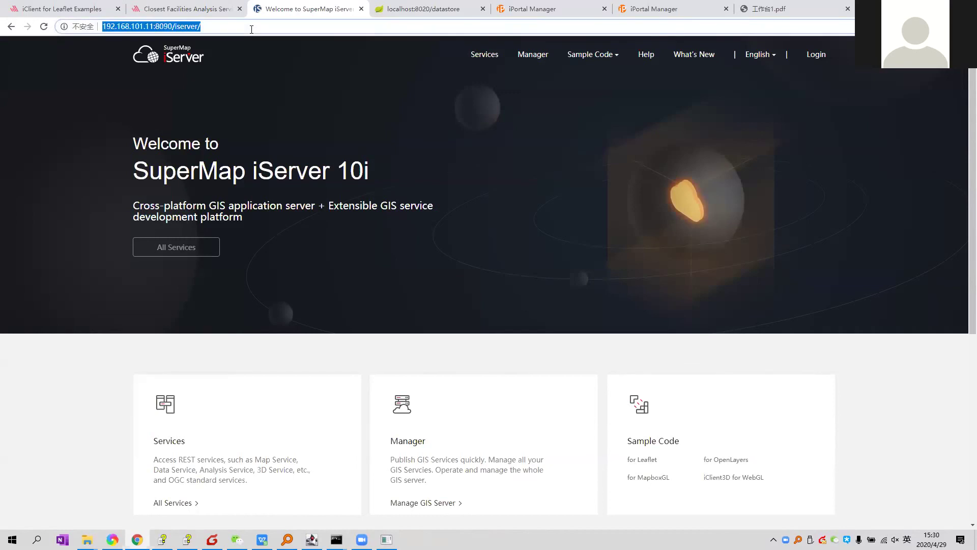
click(531, 8)
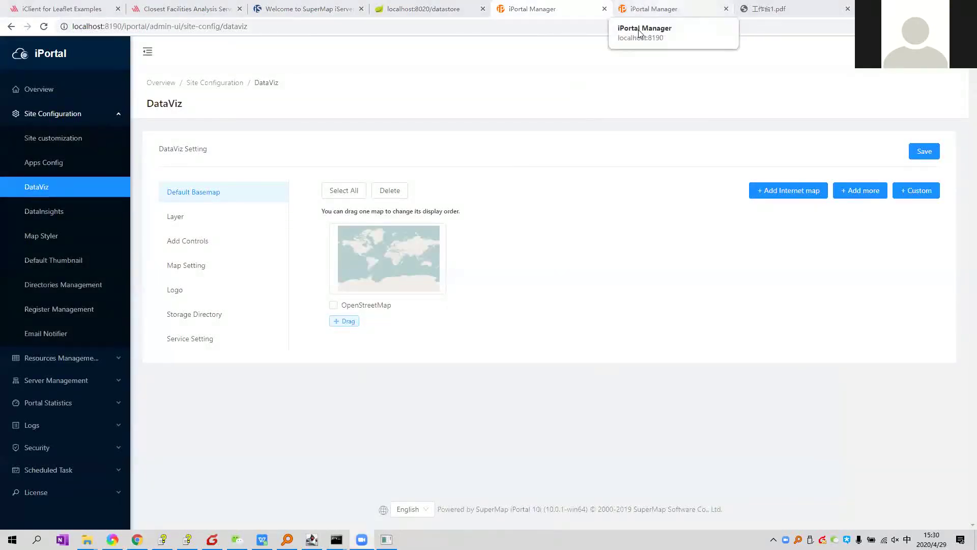
click(657, 8)
key(ctrl+v)
click(545, 168)
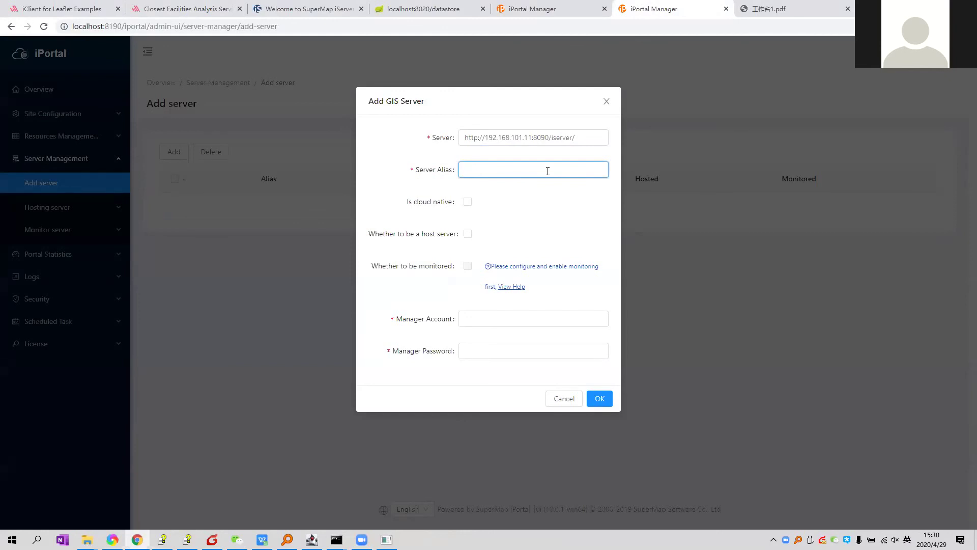
text(MyiServer)
Make it the hosting server, enter the manager account and password, and submit the registration.
double_click(548, 170)
click(465, 173)
click(467, 235)
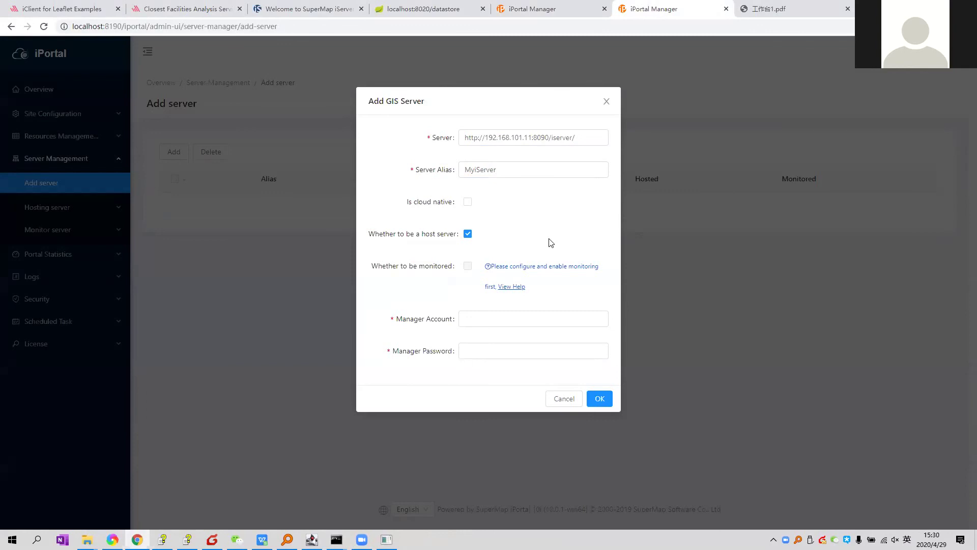
click(487, 314)
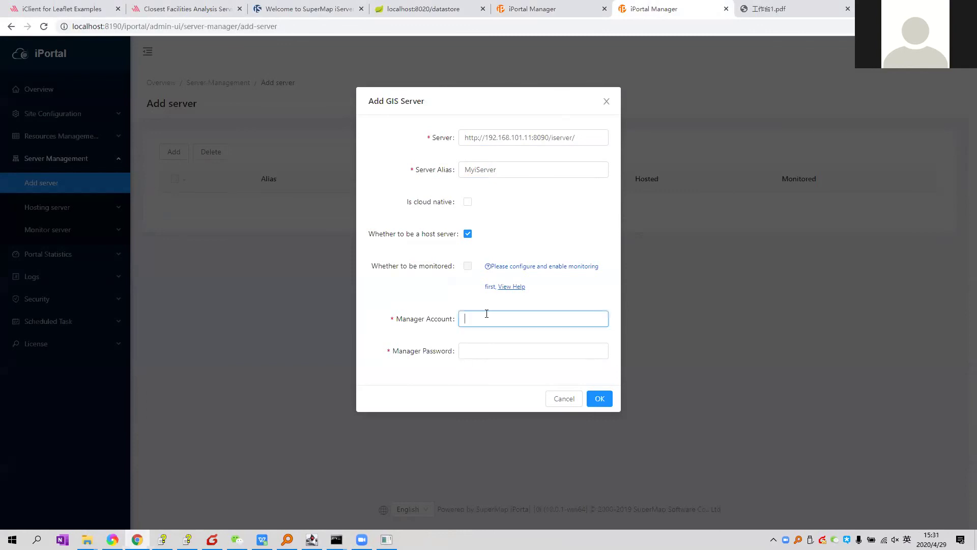
text(admin)
key(Tab)
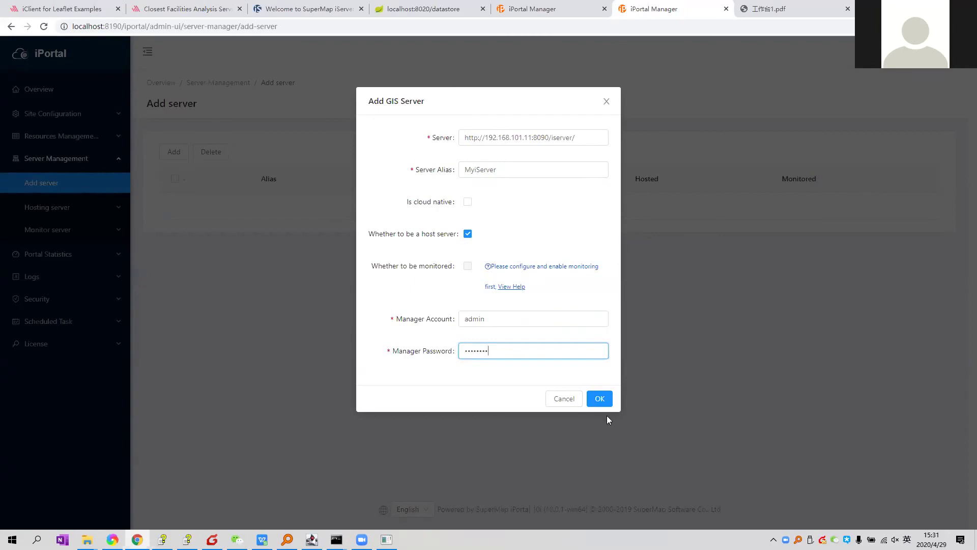
click(603, 399)
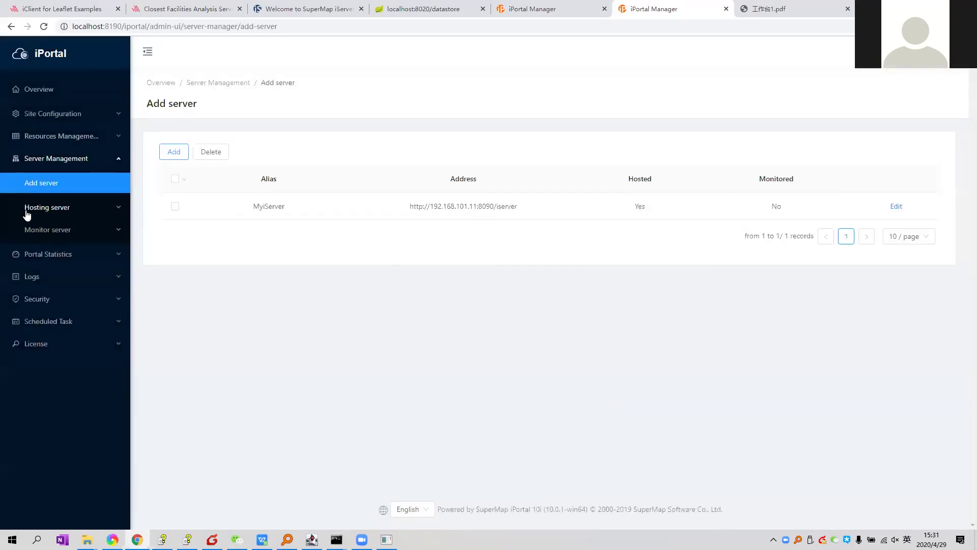
click(43, 212)
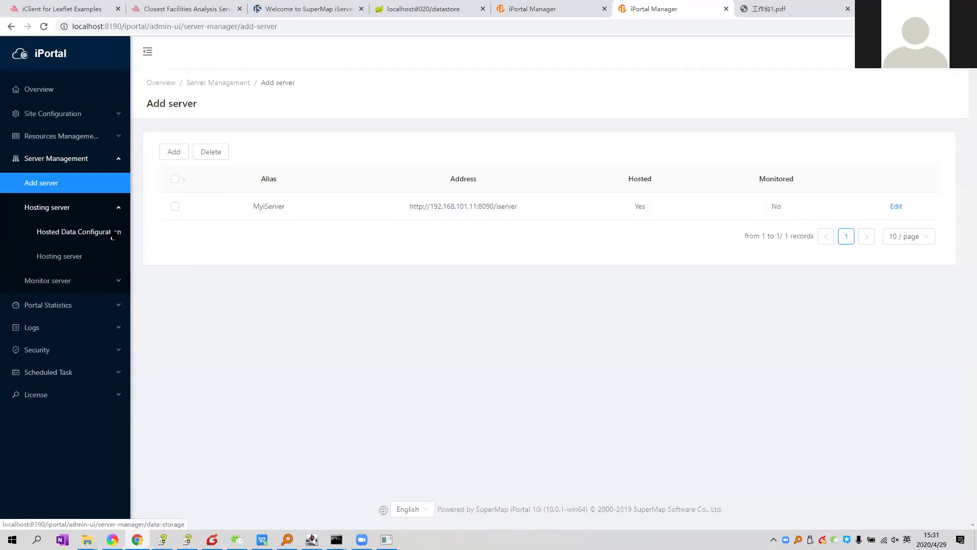
click(59, 240)
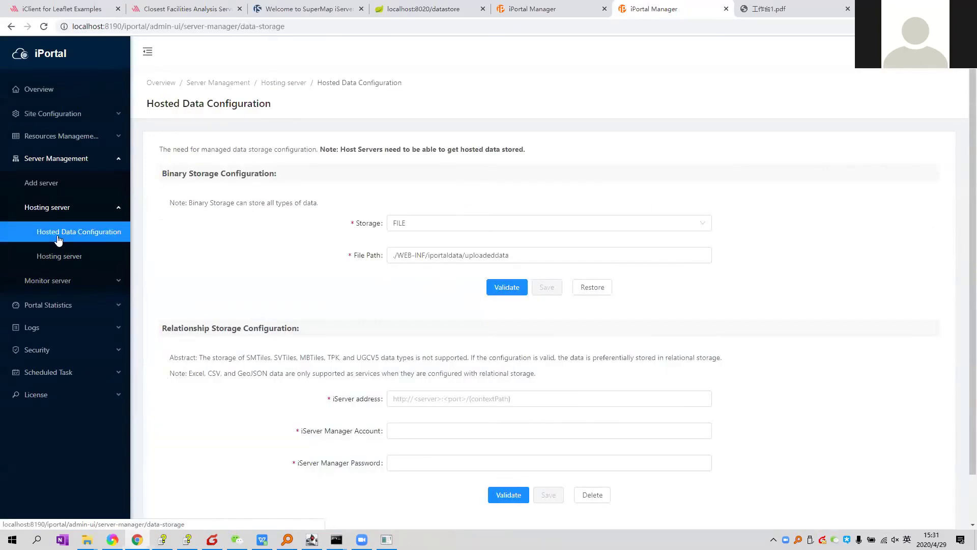
scroll(157, 245, down, 1)
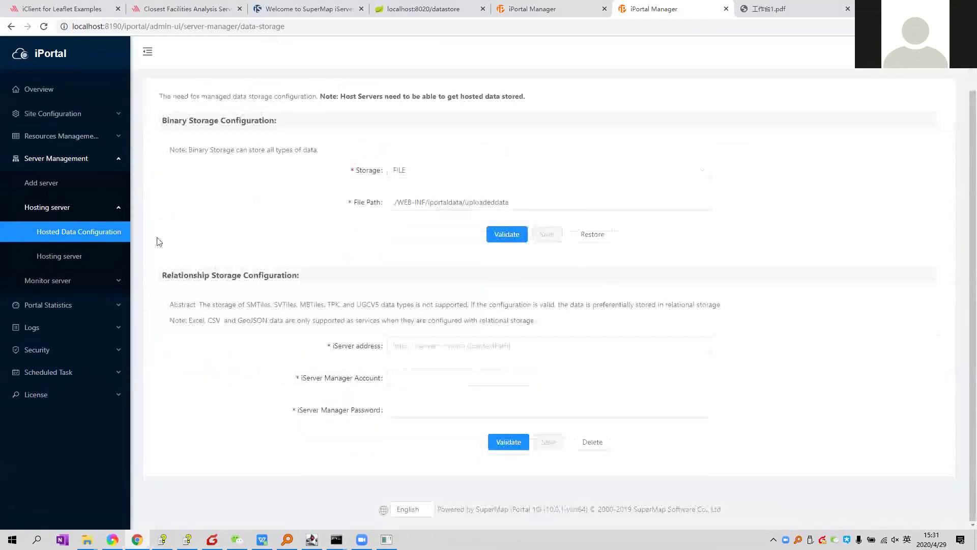
triple_click(270, 275)
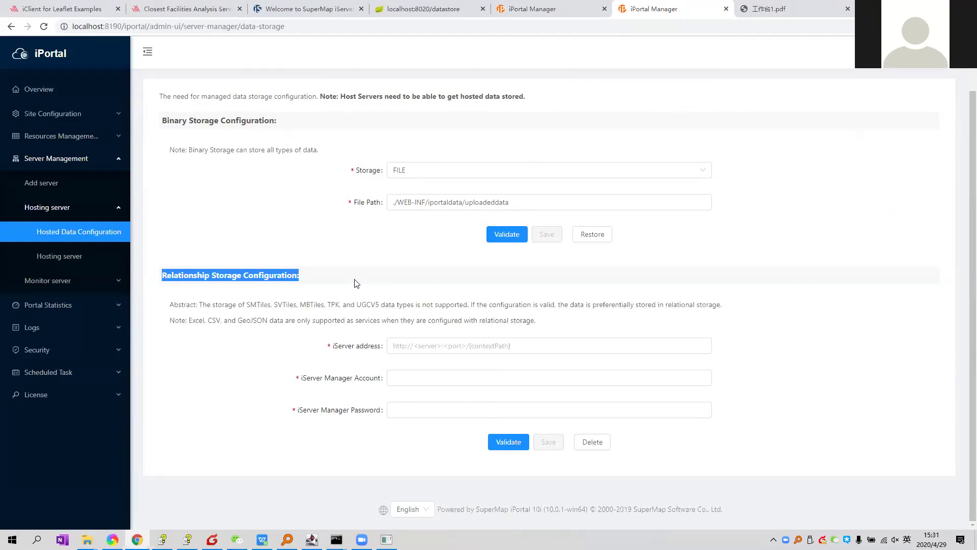
click(414, 339)
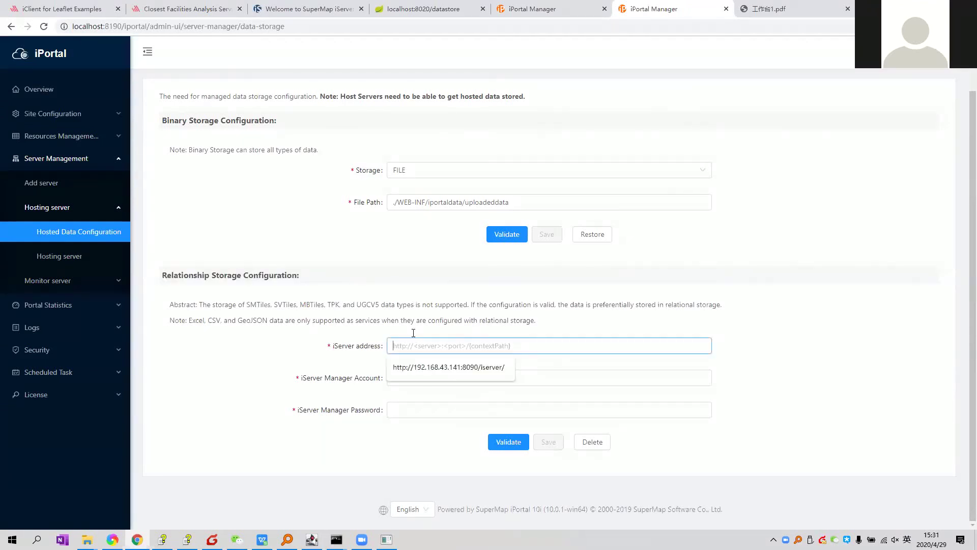
click(451, 367)
drag(504, 348, 340, 344)
key(ctrl+v)
Enter the iServer manager account and password, then validate and save the relationship storage.
click(489, 367)
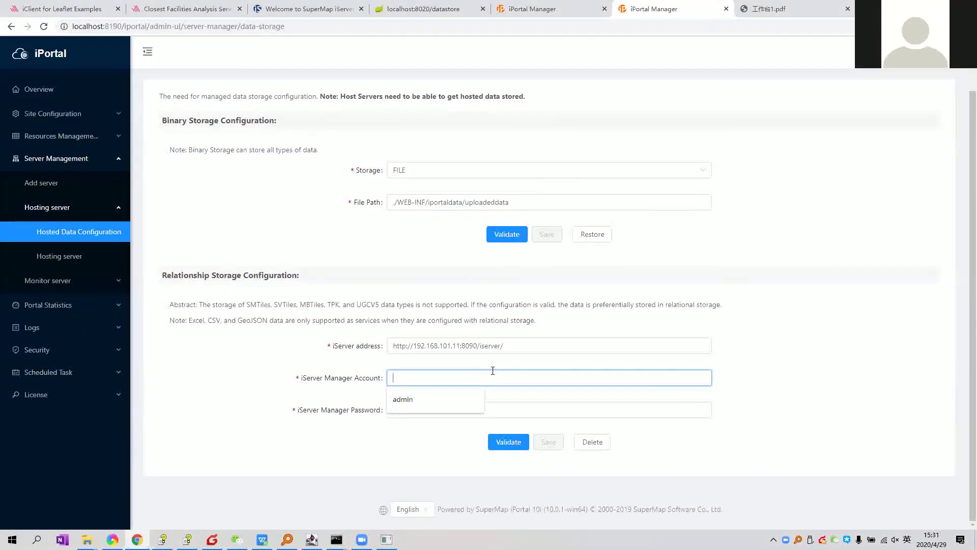
click(520, 353)
click(470, 378)
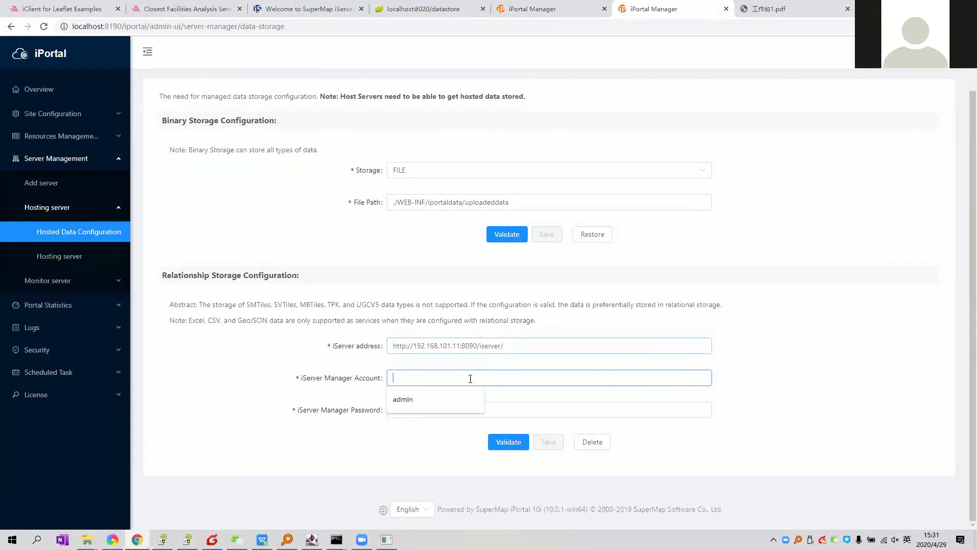
text(dmin)
key(Tab)
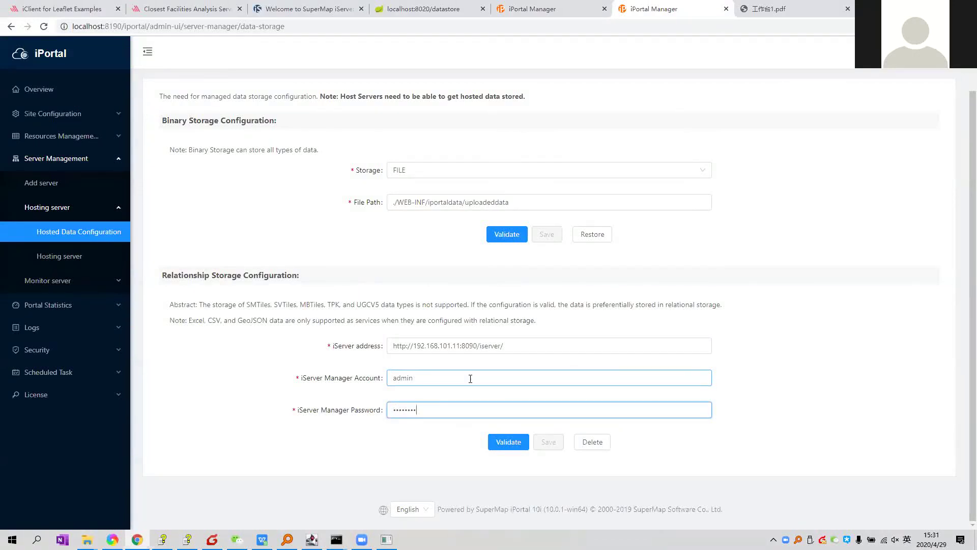
click(522, 445)
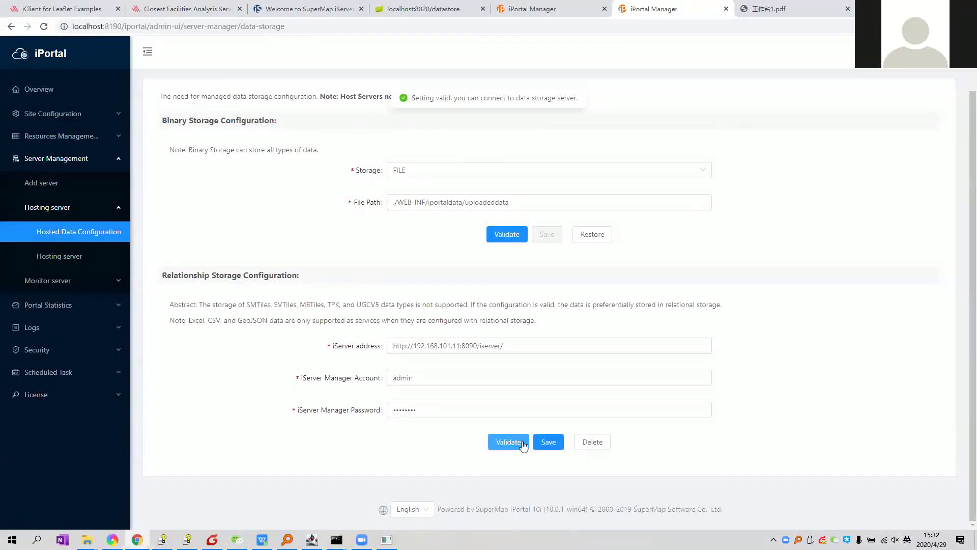
click(555, 445)
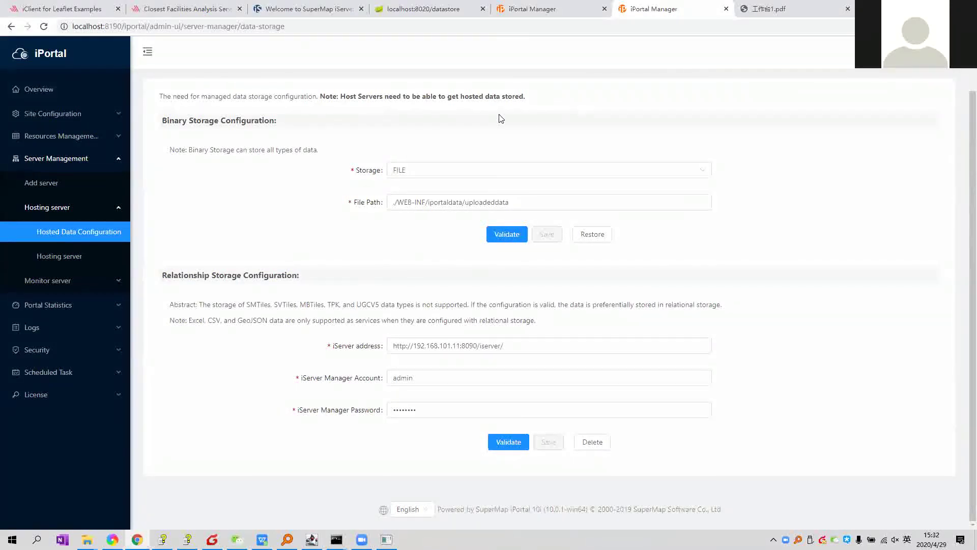
From the portal home page, go to Resource Center > Data and start Upload Data.
click(24, 59)
mouse_move(289, 74)
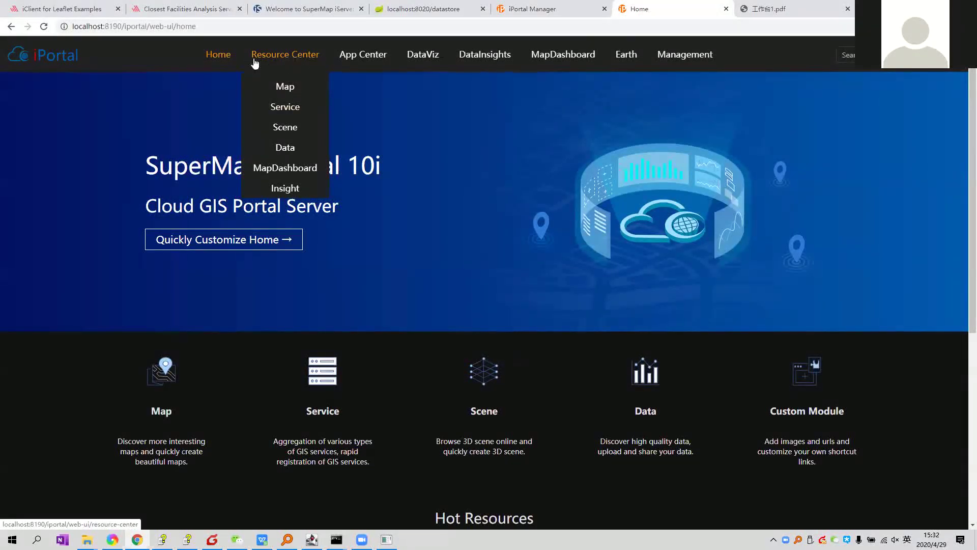
click(296, 158)
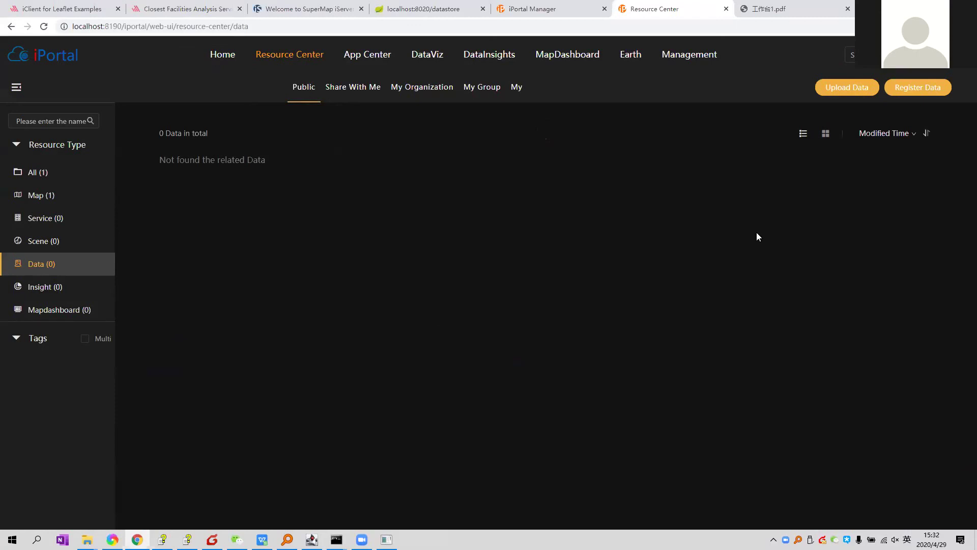
click(873, 95)
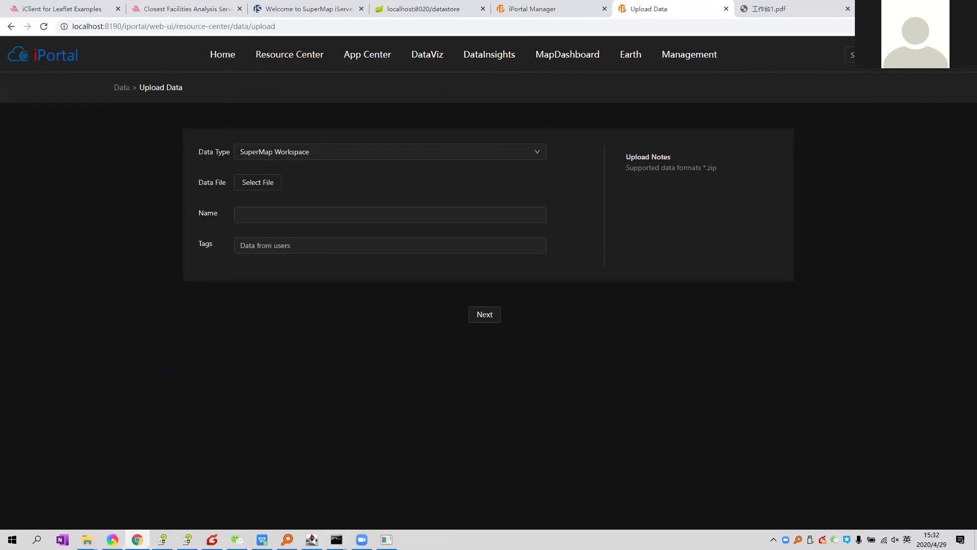
Set the data type to SuperMap UDB Data and select World4326.zip from the Data folder.
click(388, 156)
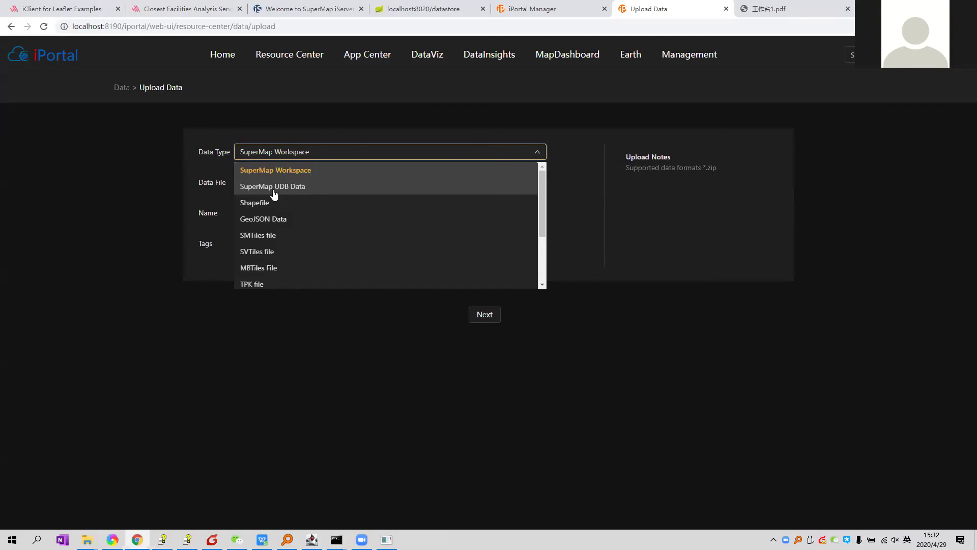
click(273, 188)
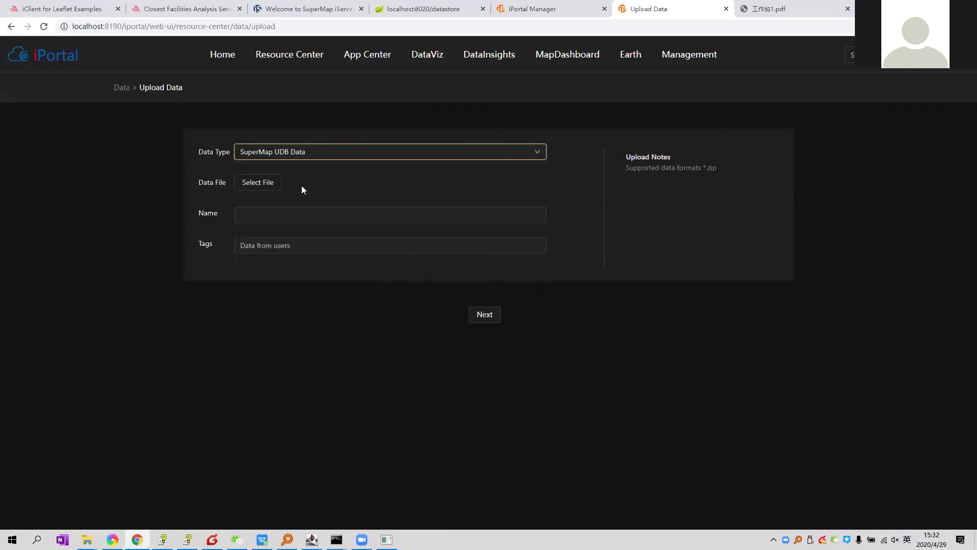
click(265, 182)
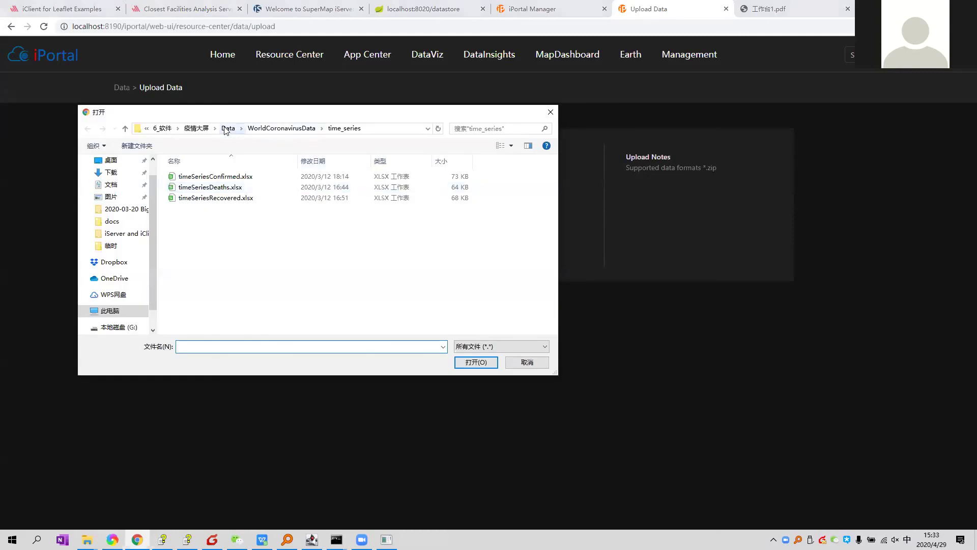
click(228, 127)
click(240, 199)
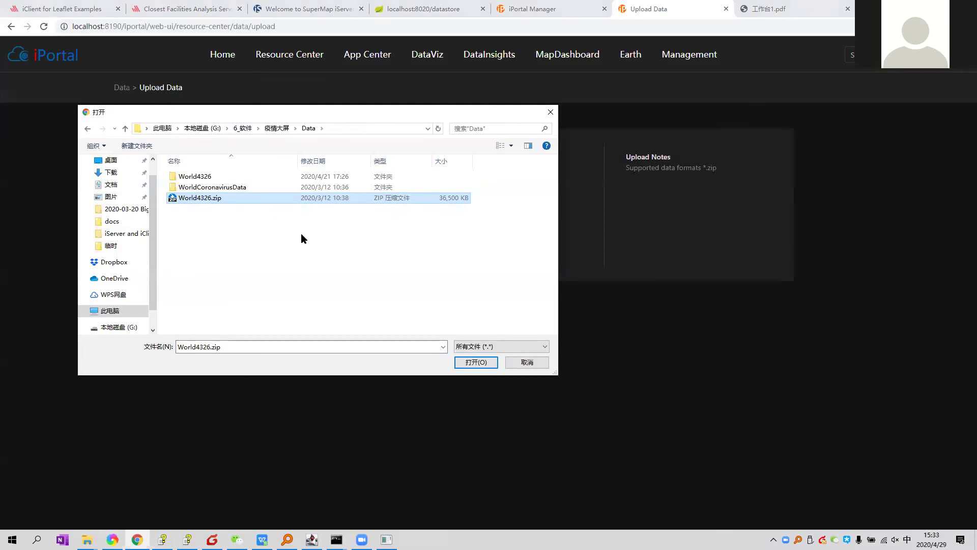
click(468, 363)
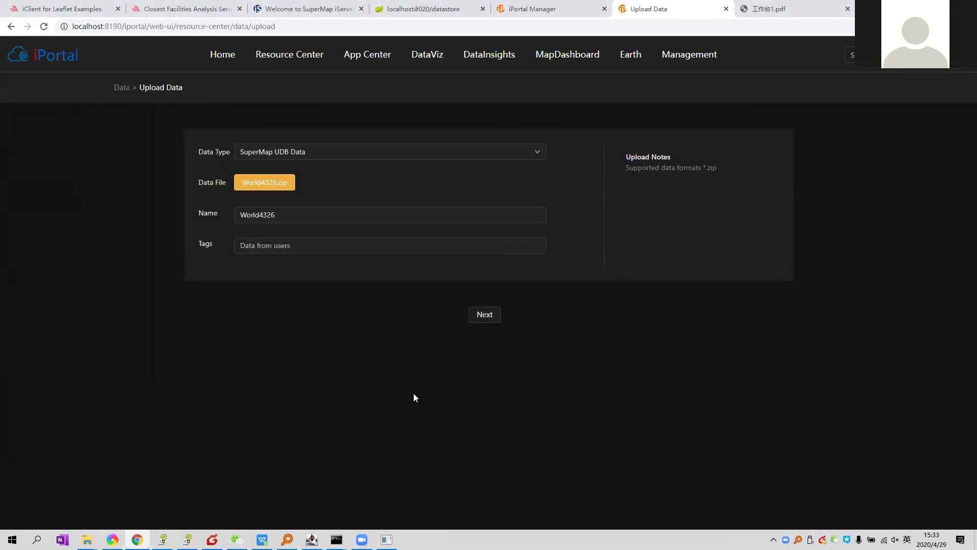
Continue to publishing options and tick REST Data Service and REST Map Service.
click(283, 247)
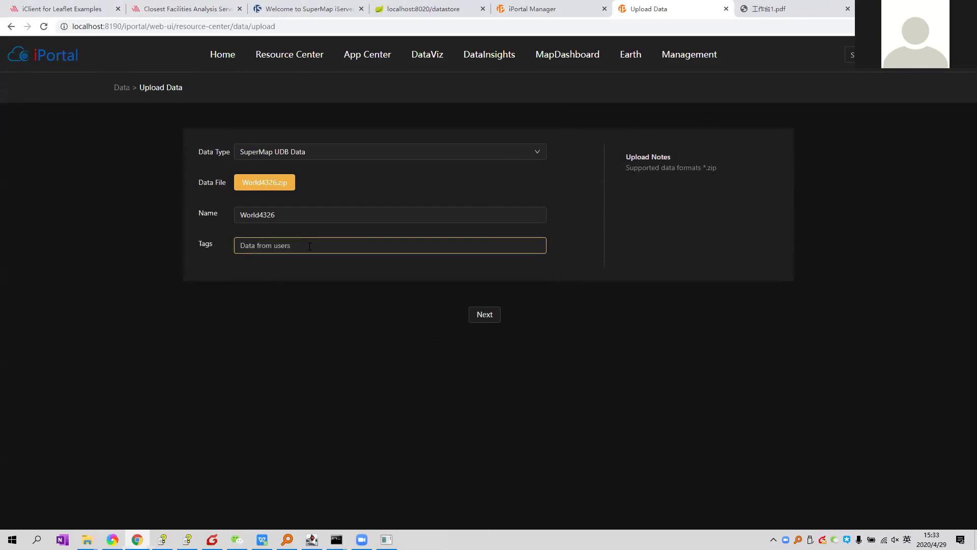
click(290, 352)
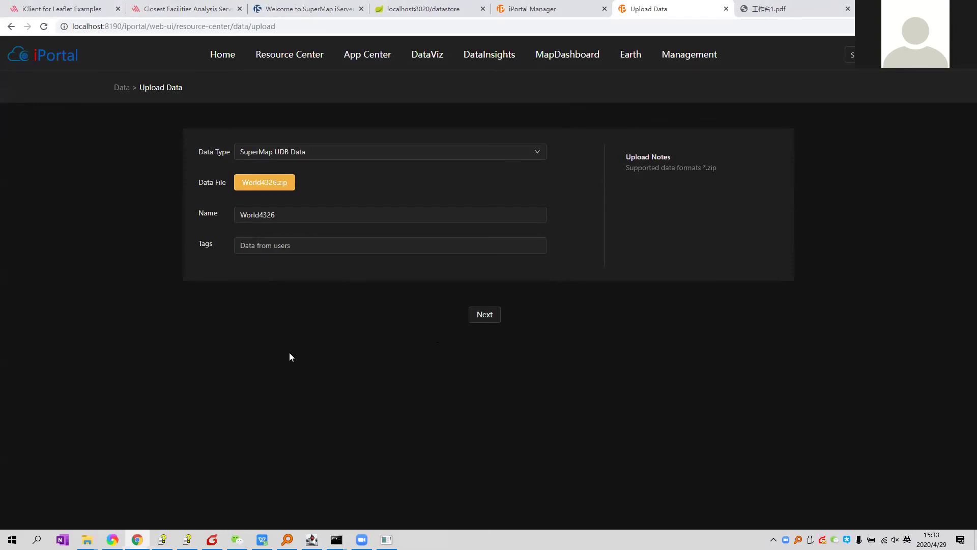
click(274, 249)
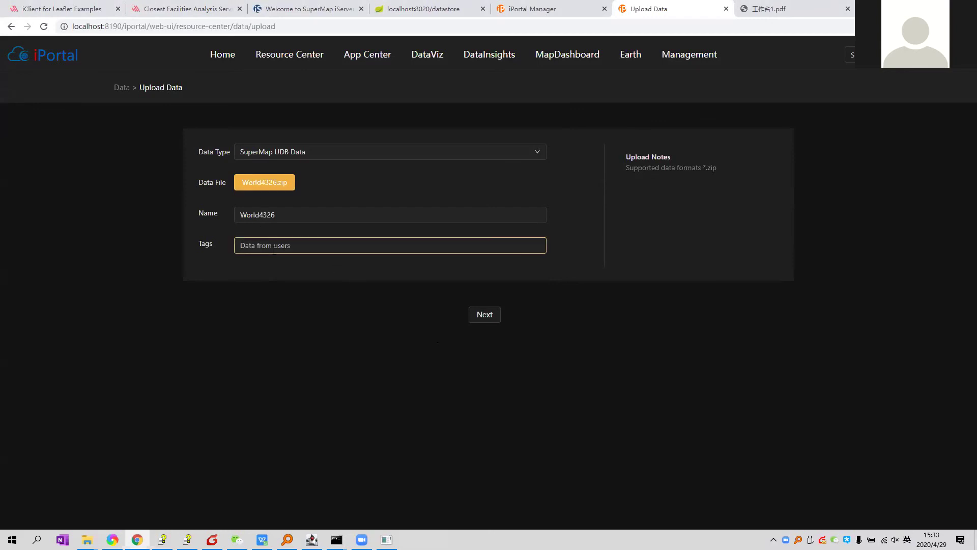
click(480, 323)
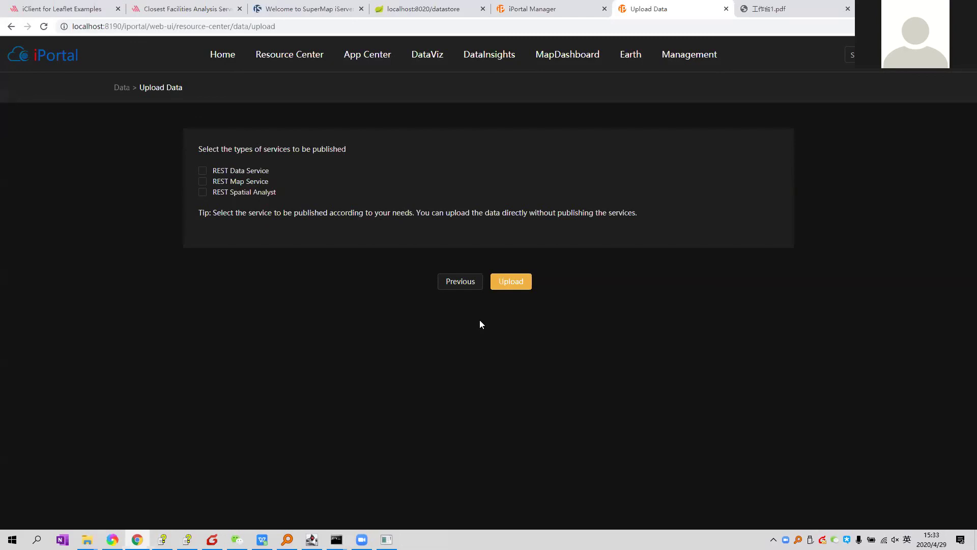
click(203, 171)
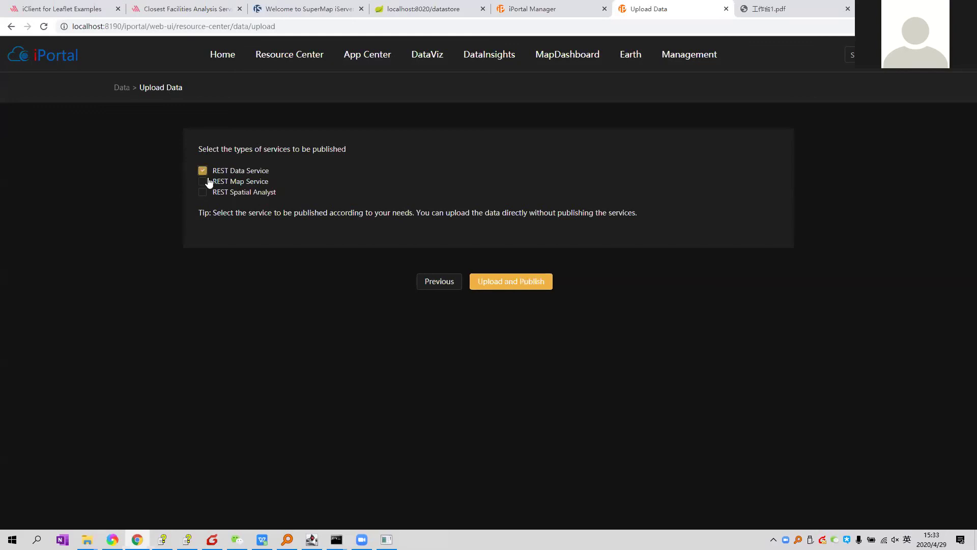
click(219, 181)
Upload and publish World4326, confirm both REST services show as published, then open Management.
click(525, 285)
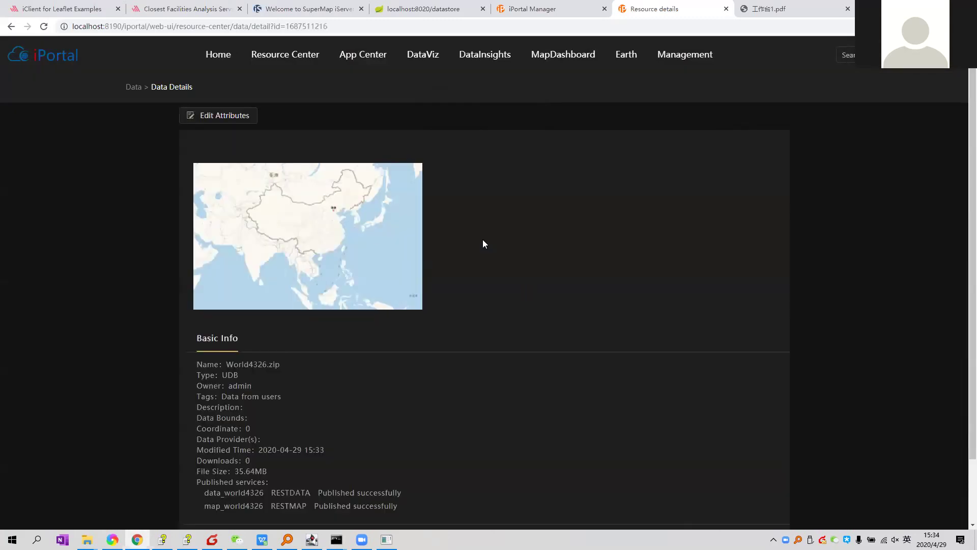
scroll(482, 242, down, 2)
mouse_move(320, 415)
mouse_down()
mouse_move(402, 419)
mouse_move(300, 432)
mouse_move(323, 433)
mouse_up()
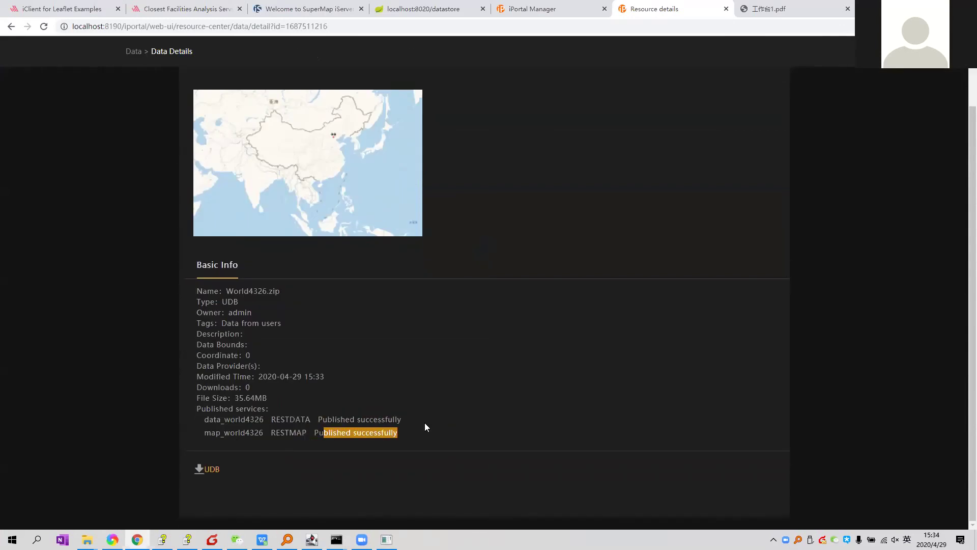
click(450, 426)
scroll(453, 416, up, 2)
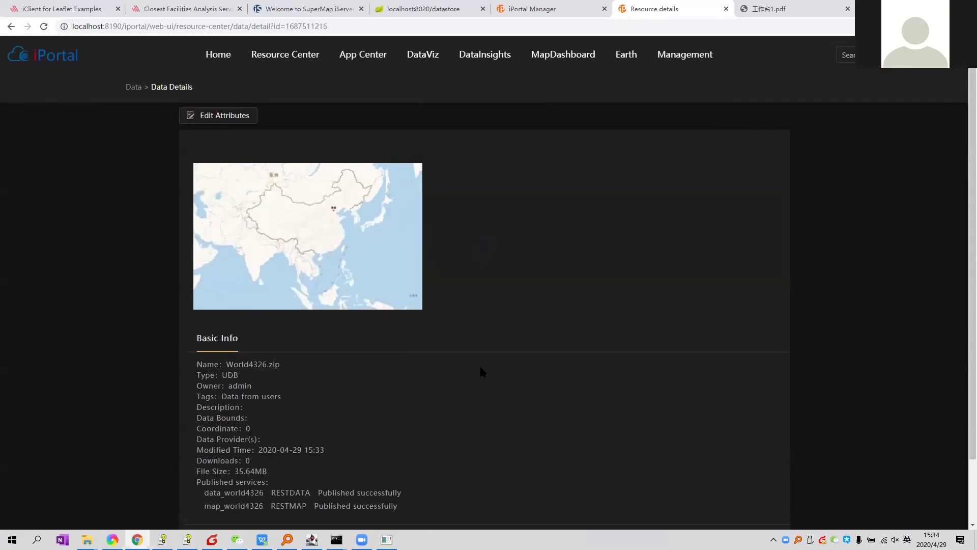
scroll(479, 364, down, 2)
scroll(479, 364, up, 2)
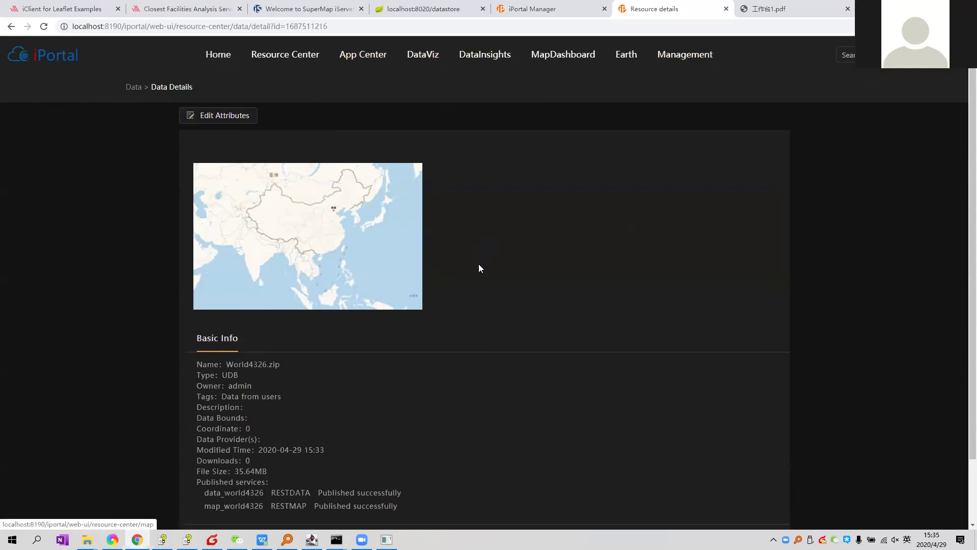
scroll(492, 269, down, 2)
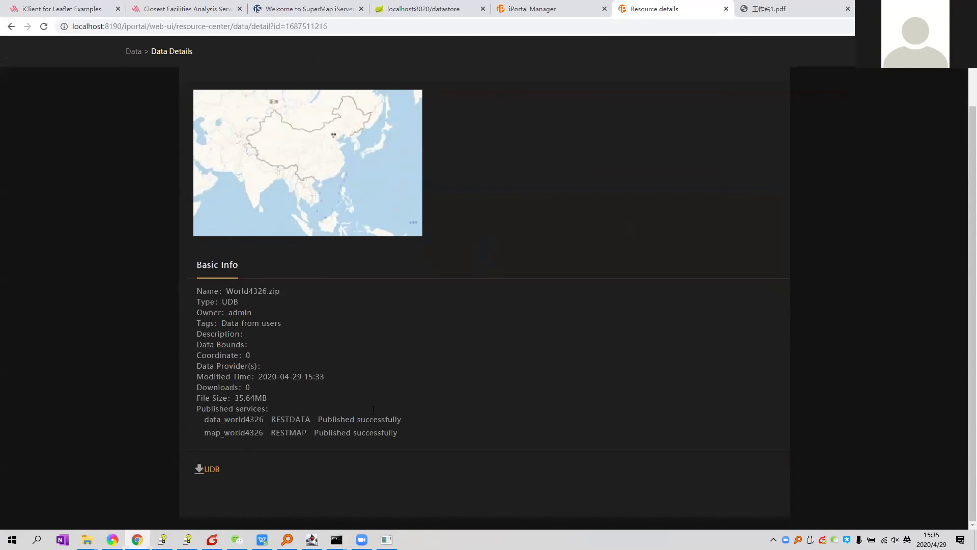
scroll(330, 454, up, 2)
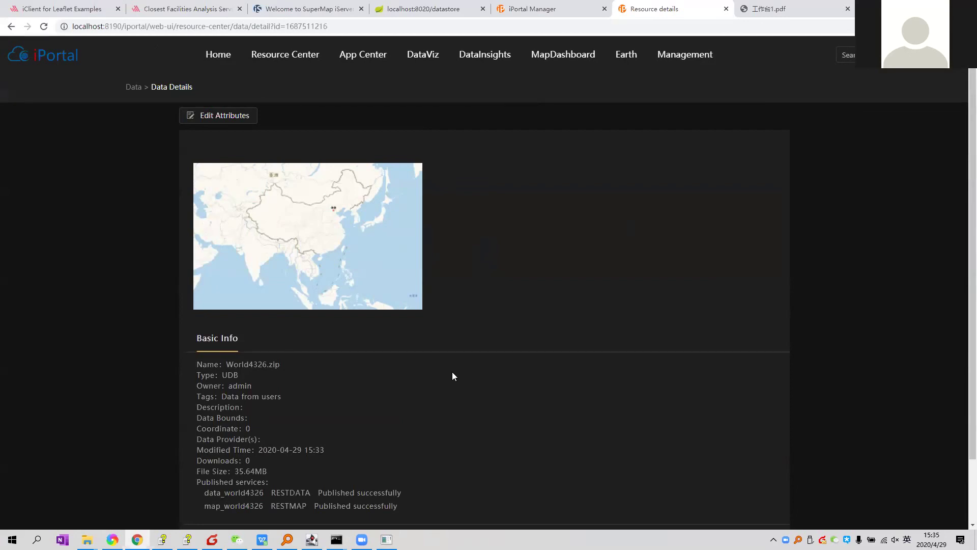
click(700, 67)
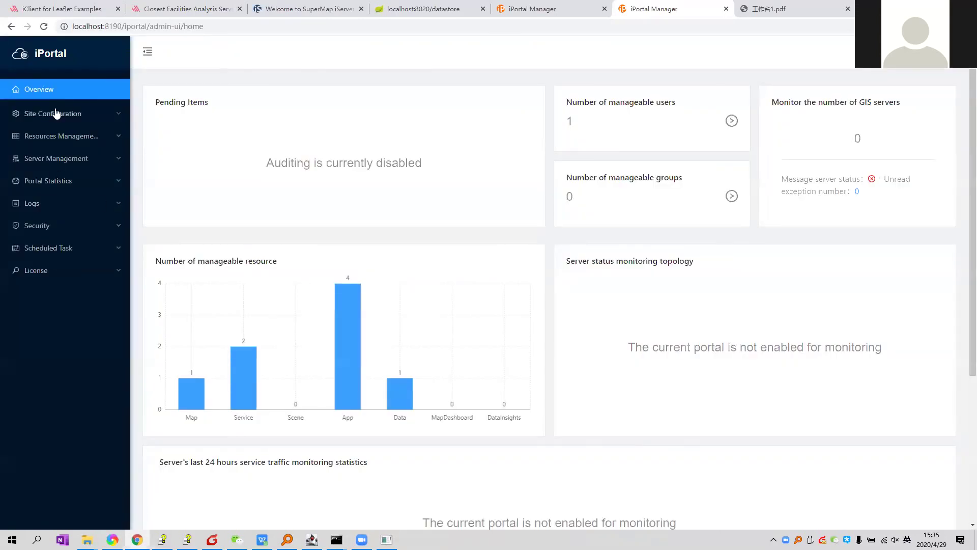
Check the DataViz basemap Add more list for REST service maps, find none, and return home.
click(80, 115)
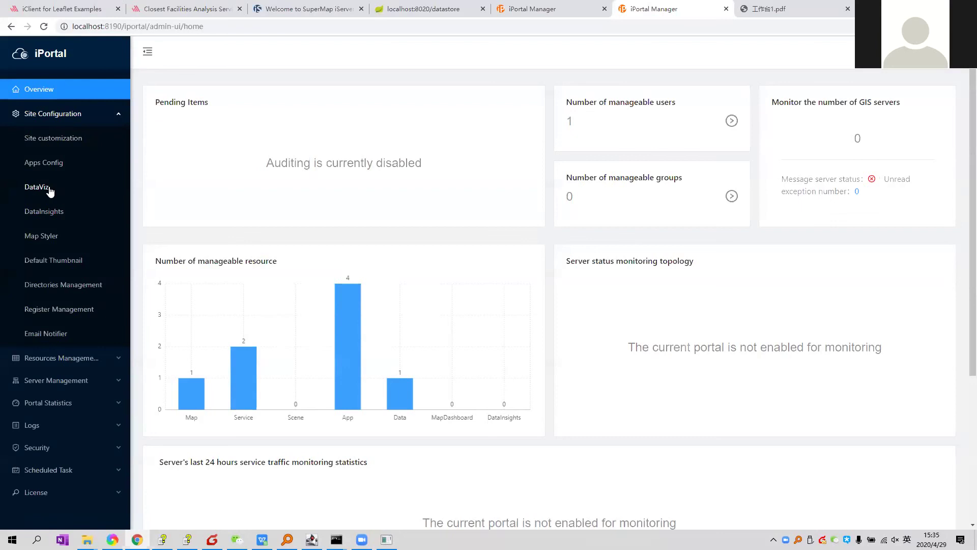
click(70, 190)
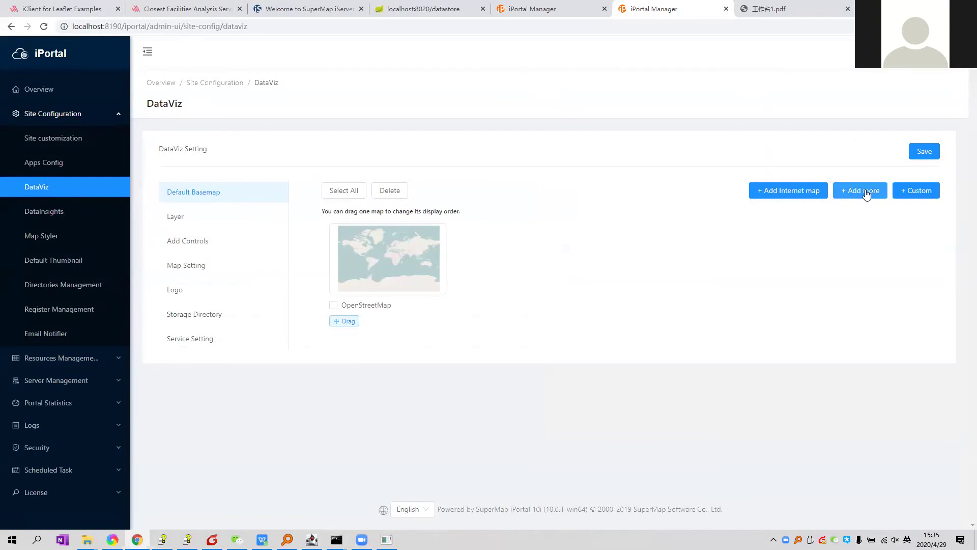
click(866, 192)
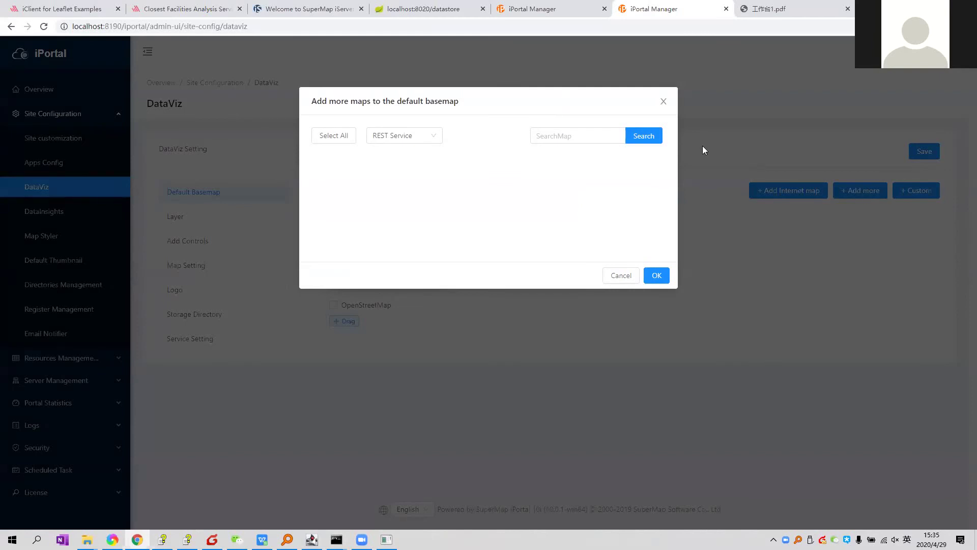
click(432, 144)
click(420, 156)
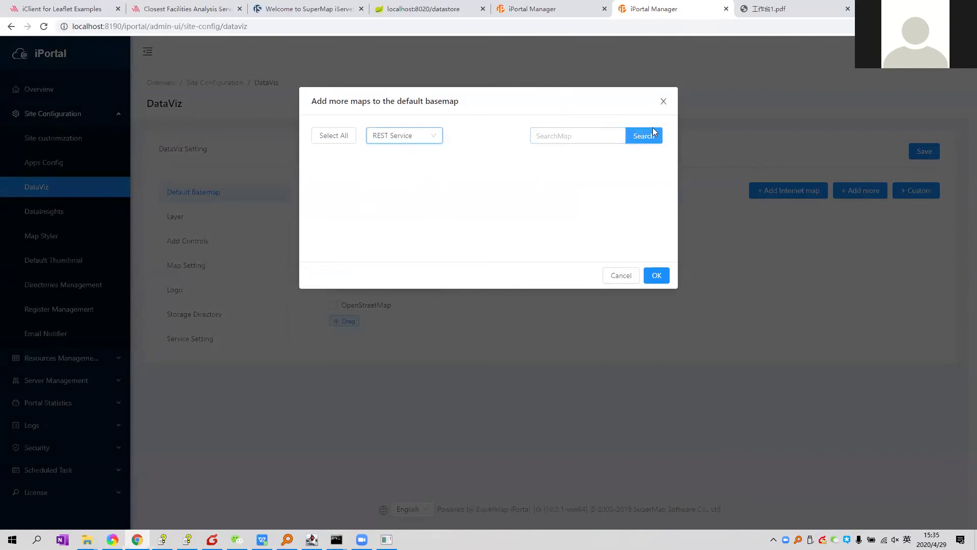
click(664, 101)
click(559, 9)
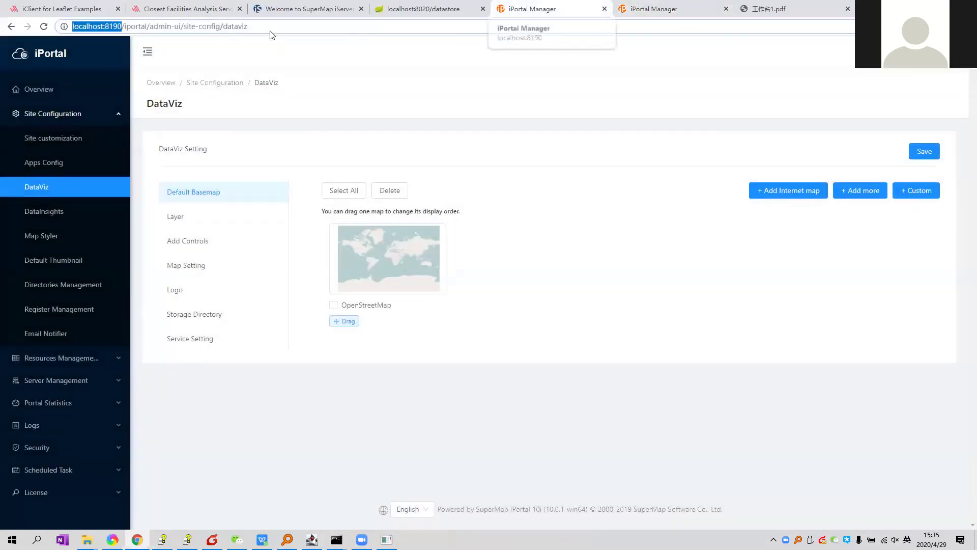
click(45, 54)
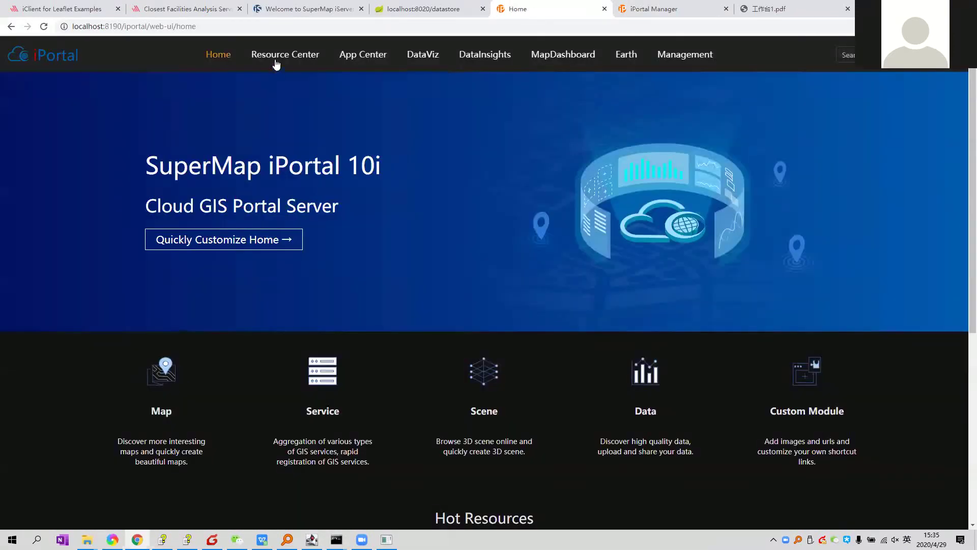
Open map_world4326 from My services and copy the REST address of its mapOfsupermap1_pg map.
mouse_move(274, 62)
click(283, 108)
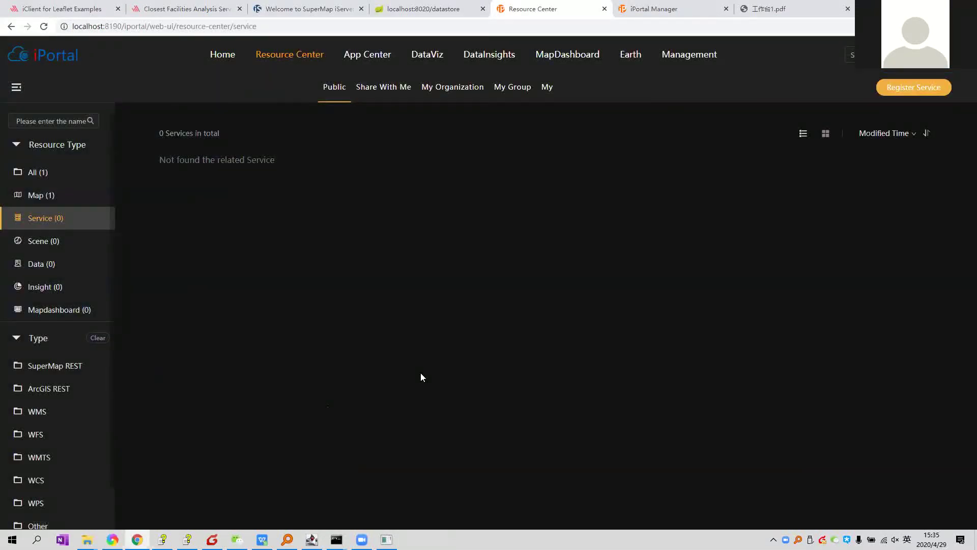
click(547, 87)
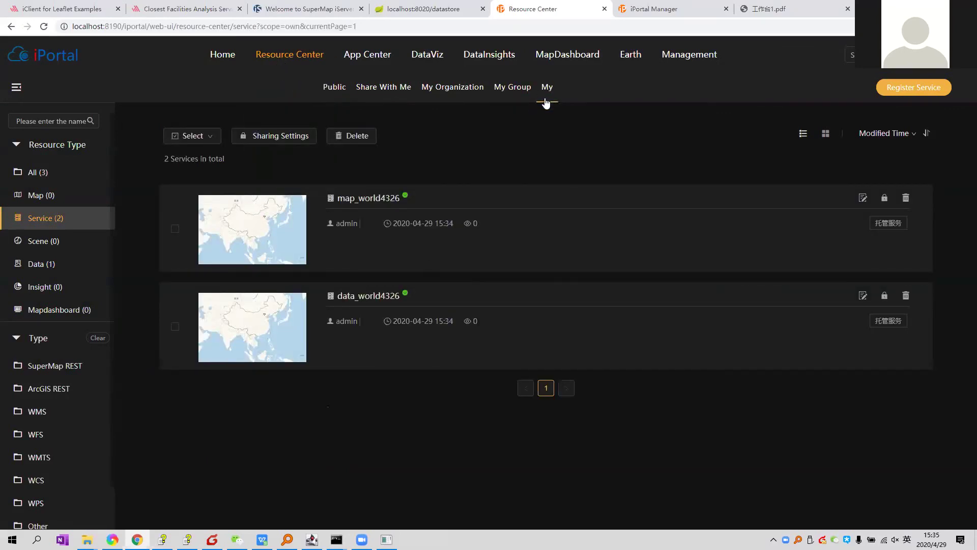
click(369, 203)
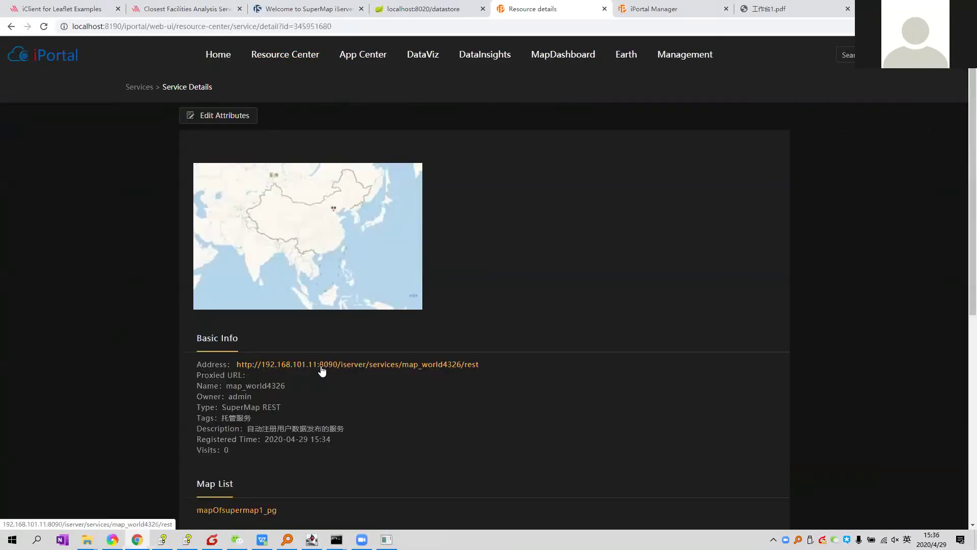
click(320, 365)
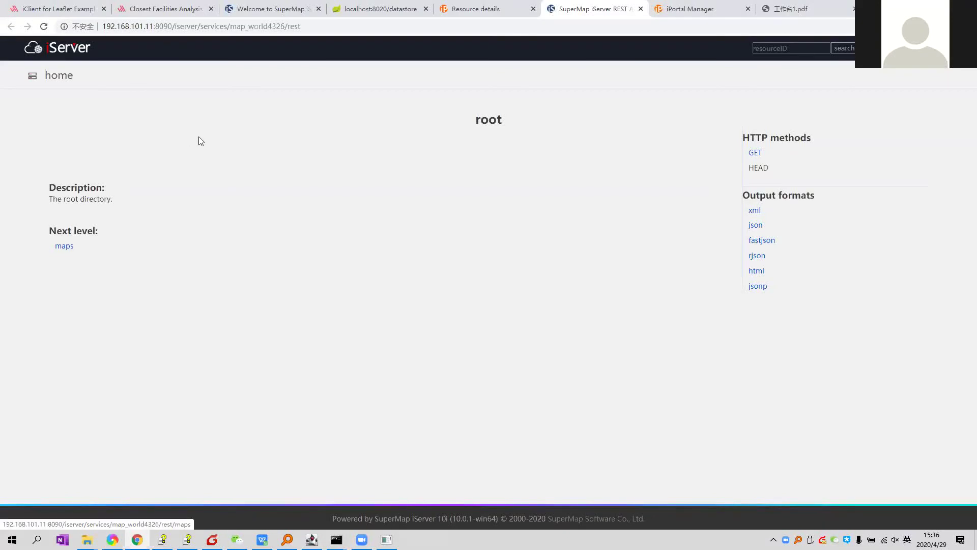
click(67, 247)
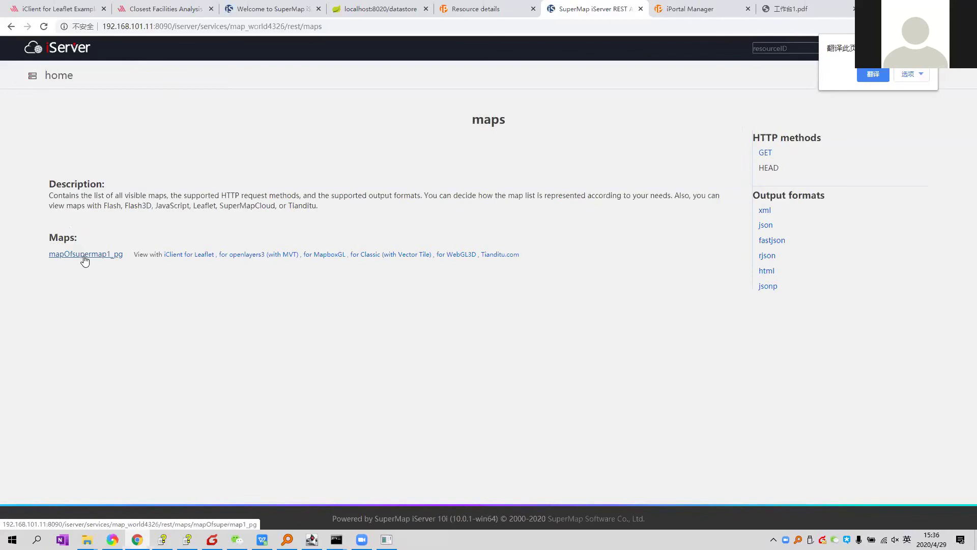
click(84, 256)
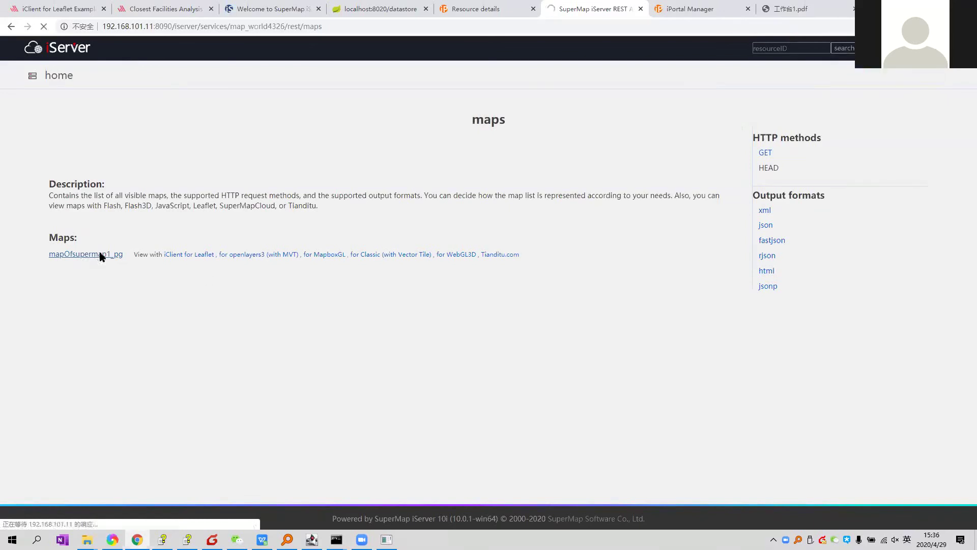
click(428, 27)
key(ctrl+c)
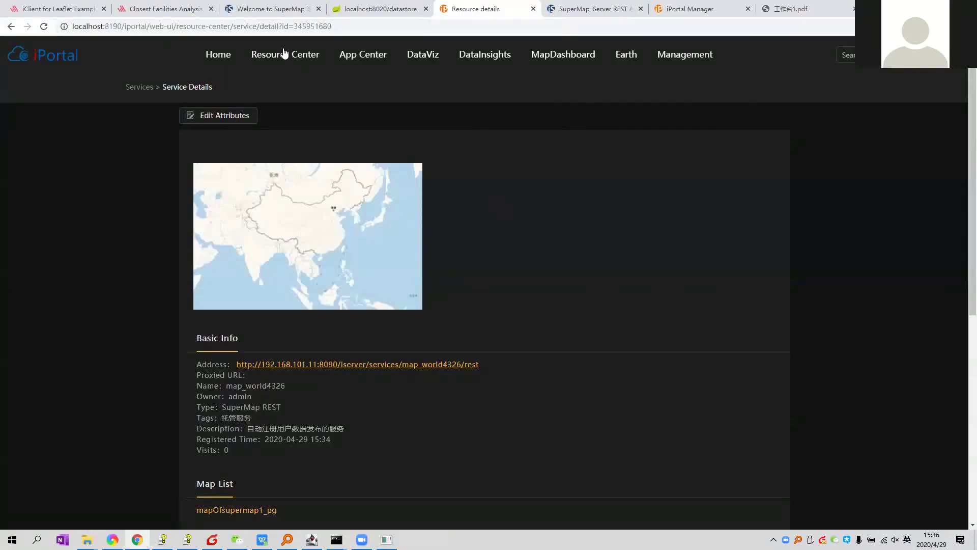
Look at Register Service under Resource Center services, then start Add Map from the Maps list.
mouse_move(286, 57)
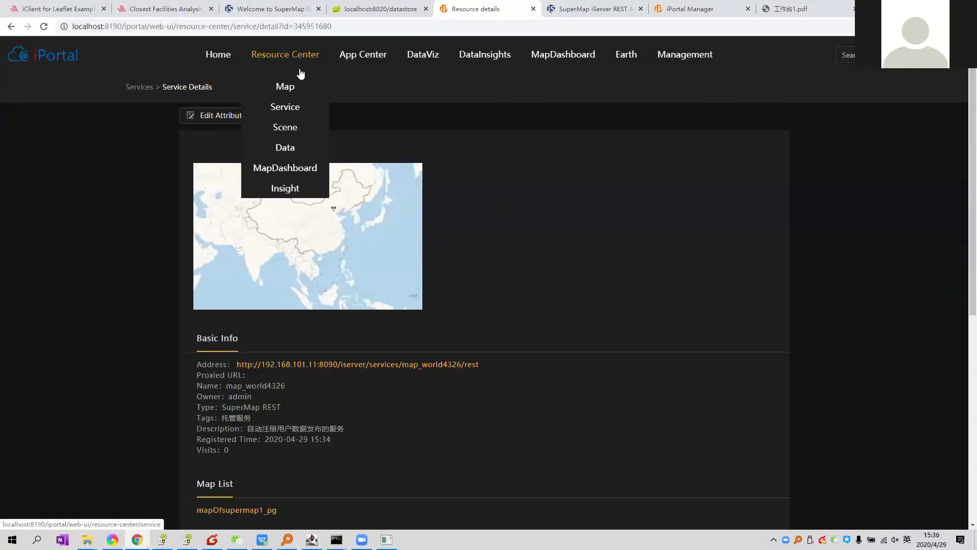
click(291, 111)
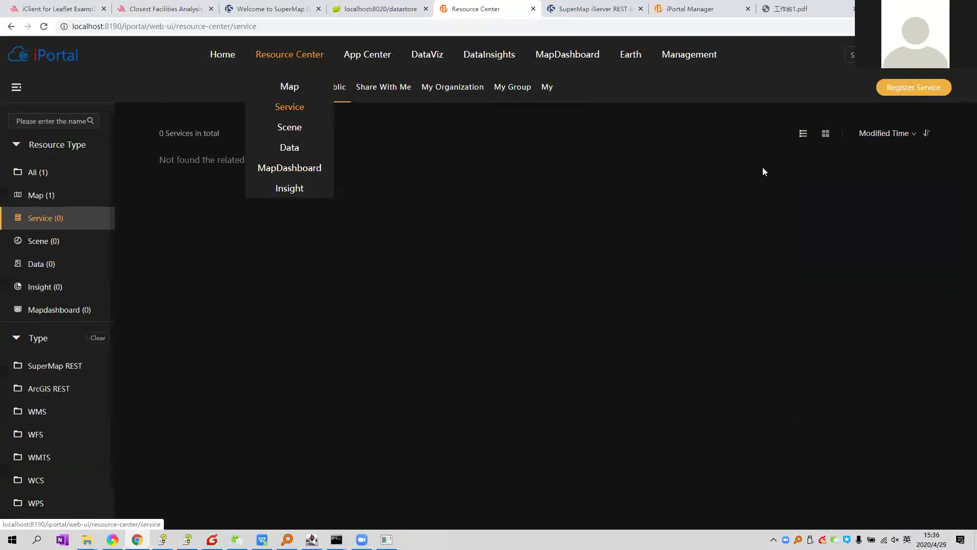
click(903, 92)
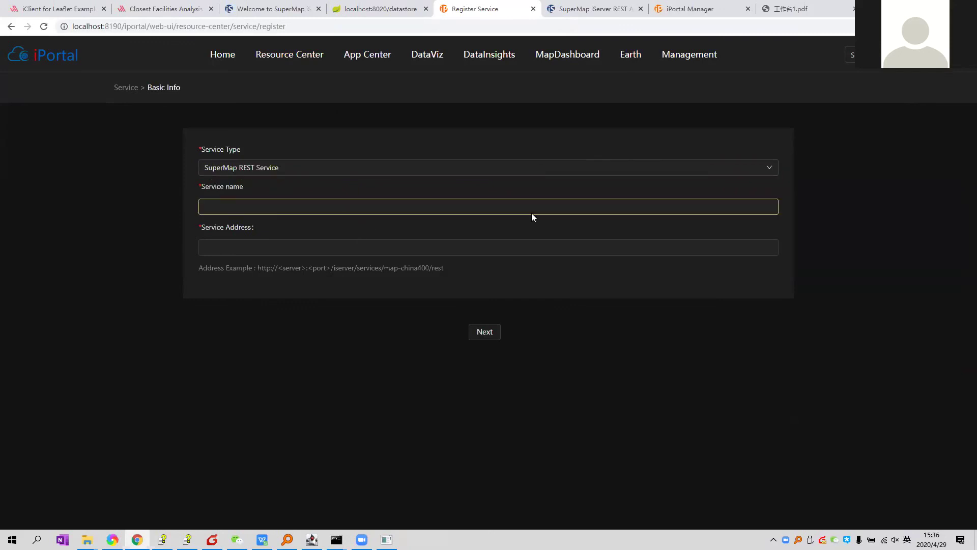
mouse_move(289, 54)
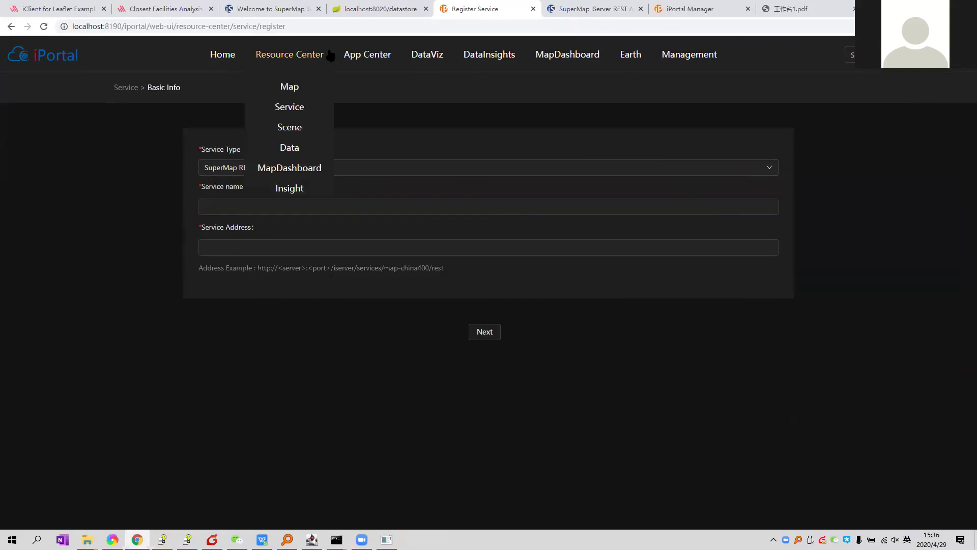
click(295, 91)
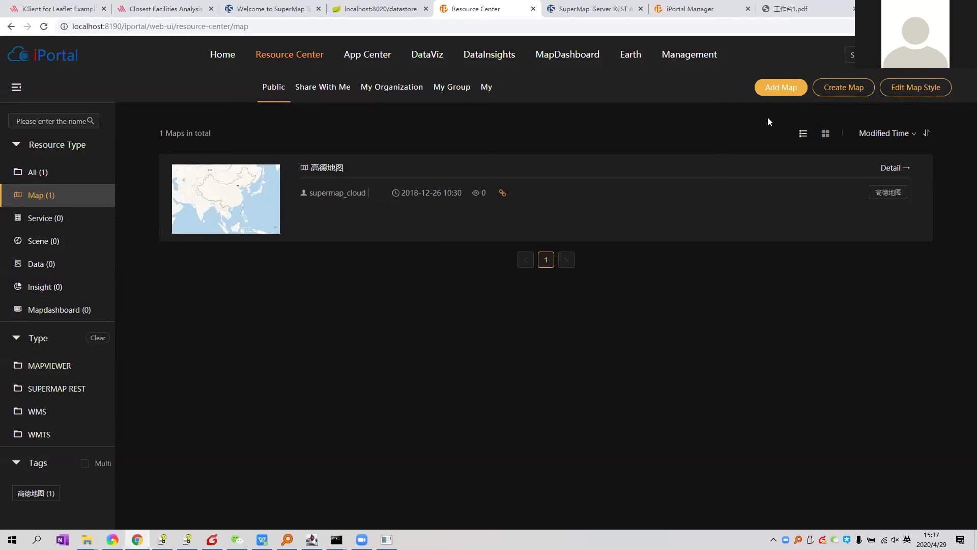
click(787, 89)
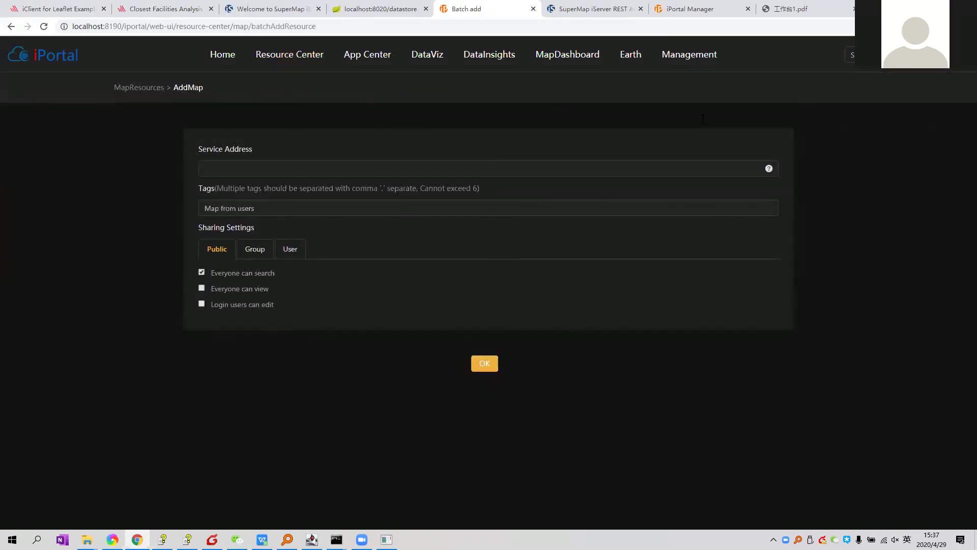
Add mapOfsupermap1_pg from its pasted REST address, viewable by everyone and editable by logged-in users.
click(411, 174)
key(ctrl+v)
drag(498, 169, 205, 168)
click(495, 170)
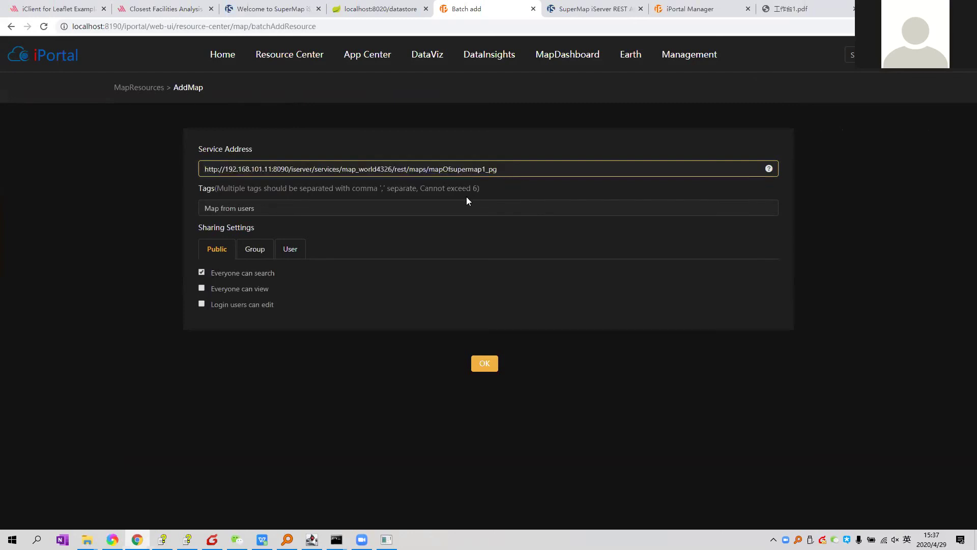
click(202, 288)
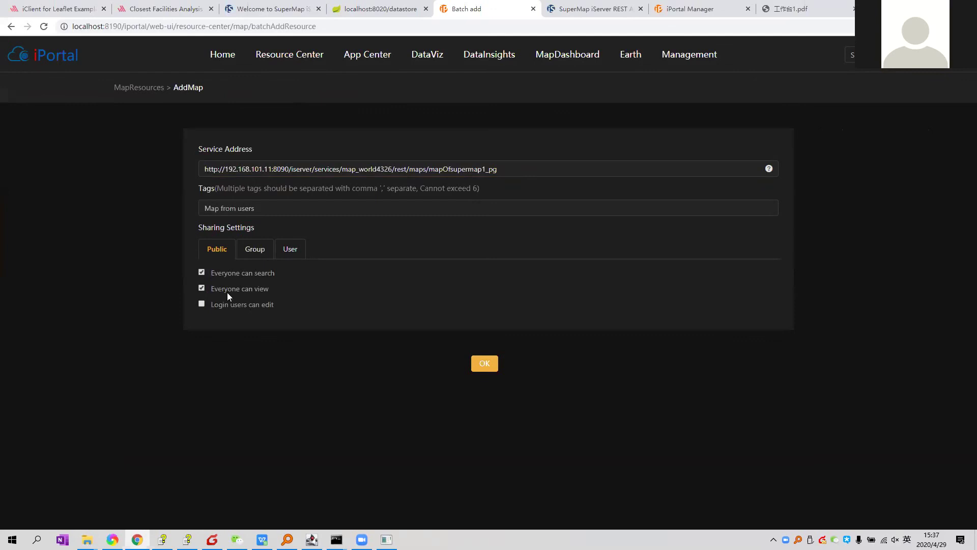
click(202, 304)
click(480, 365)
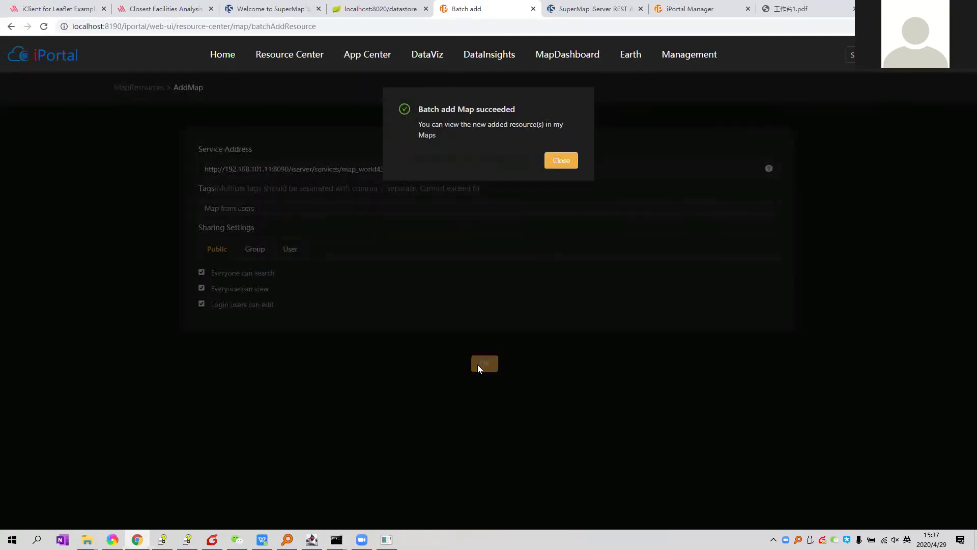
click(565, 156)
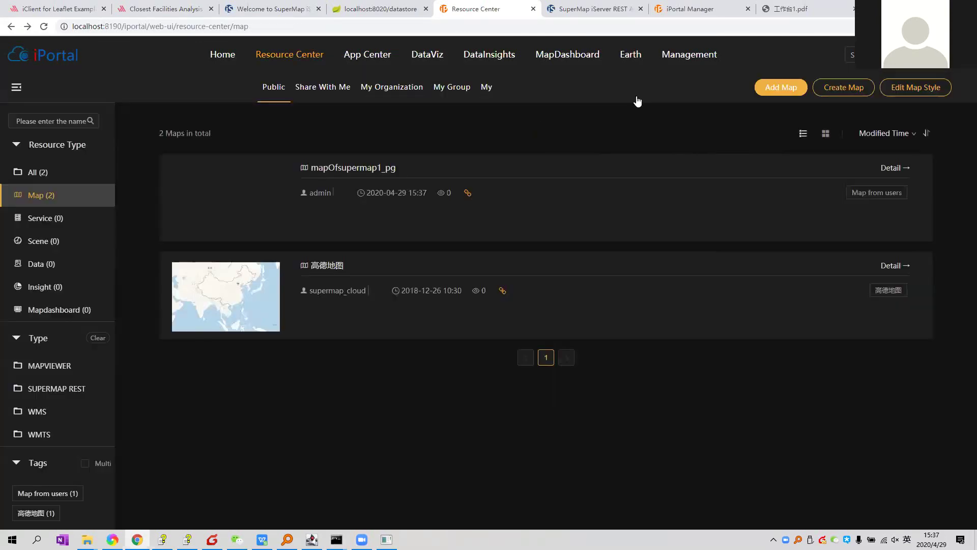
click(691, 60)
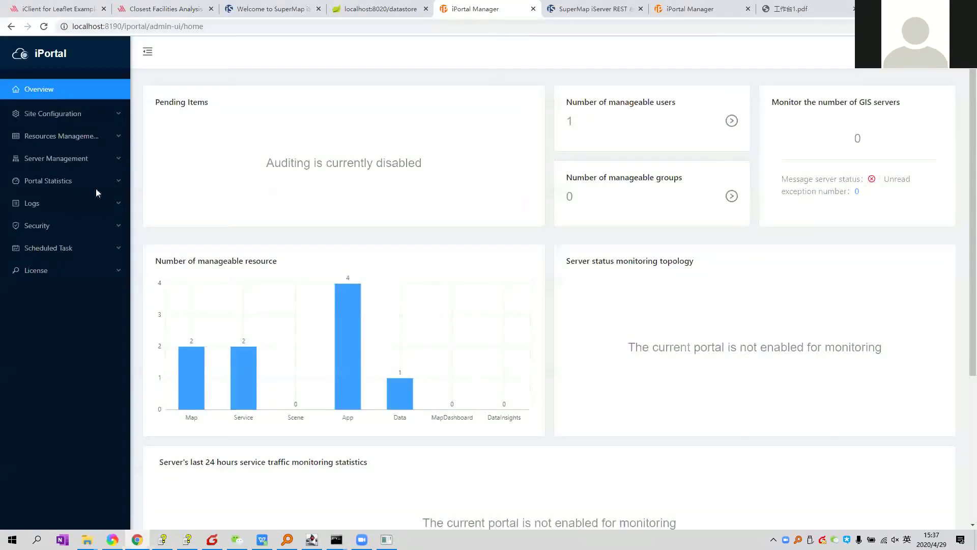
click(65, 116)
Add mapOfsupermap1_pg as a DataViz default basemap alongside OpenStreetMap.
click(51, 192)
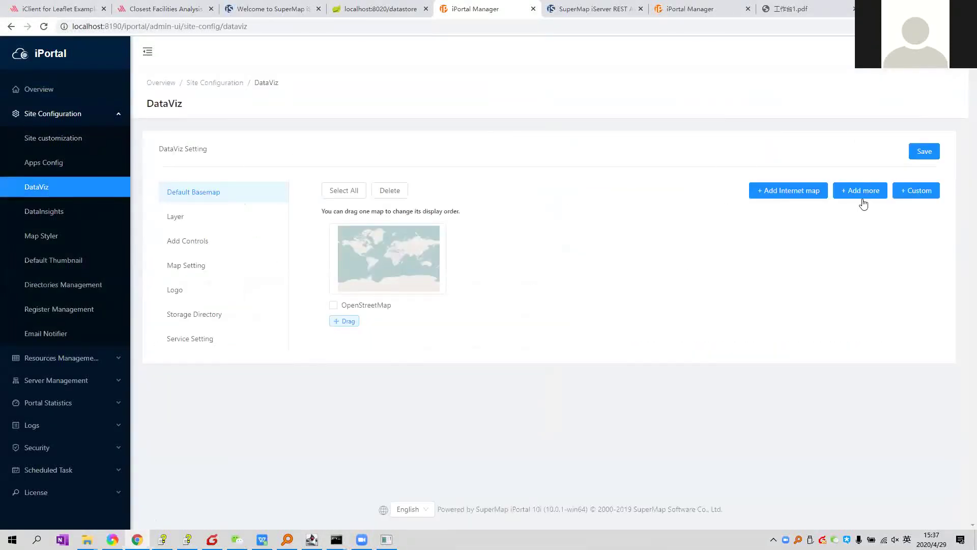
click(865, 197)
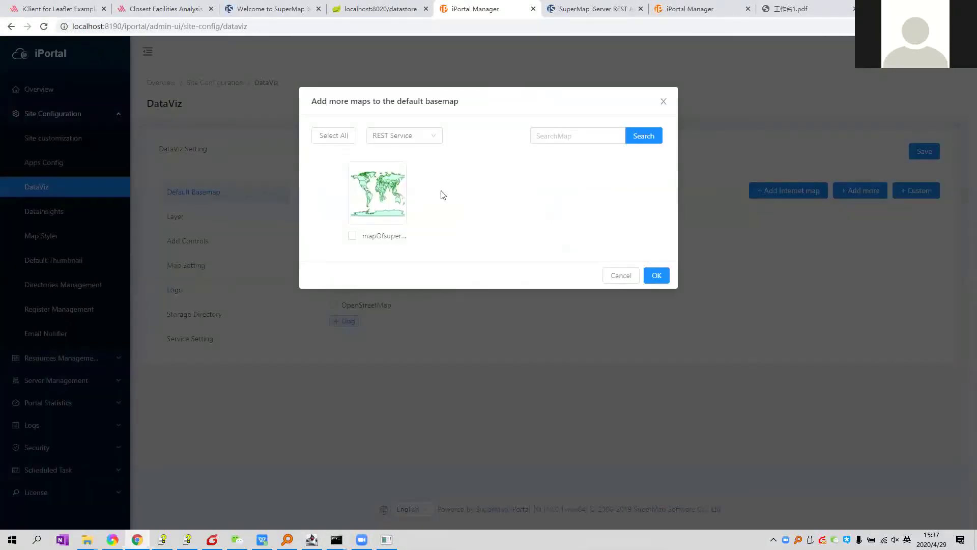
click(352, 236)
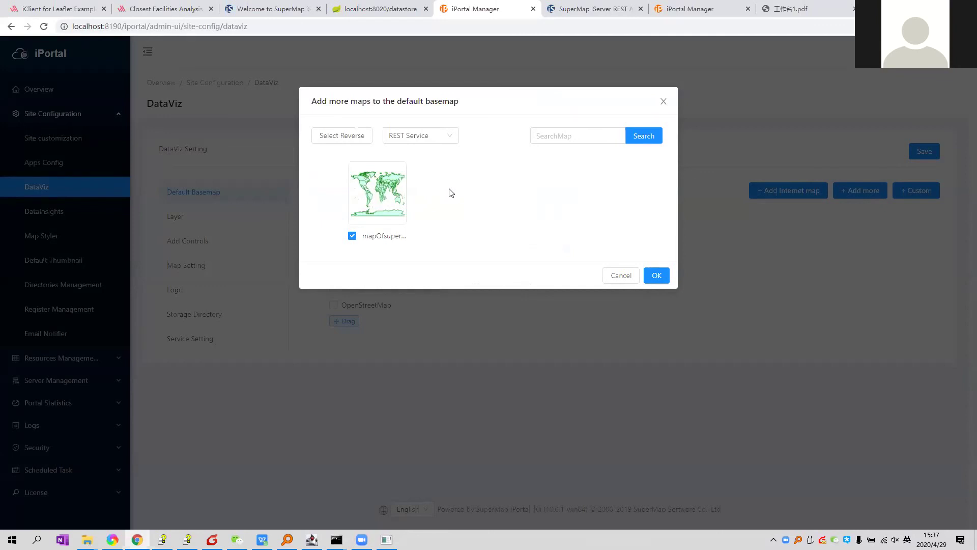
click(661, 276)
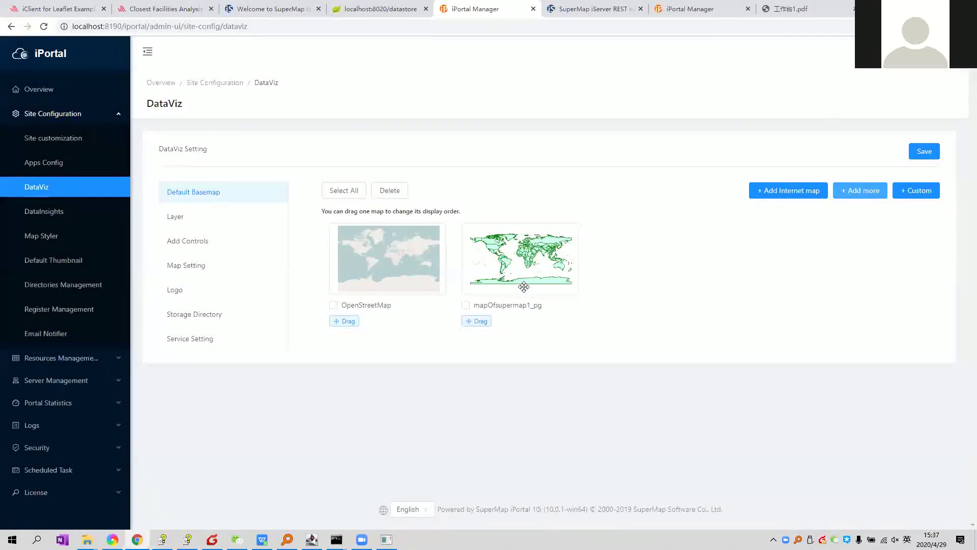
Move mapOfsupermap1_pg ahead of OpenStreetMap and save the DataViz basemap settings.
drag(537, 280, 356, 267)
drag(438, 275, 385, 277)
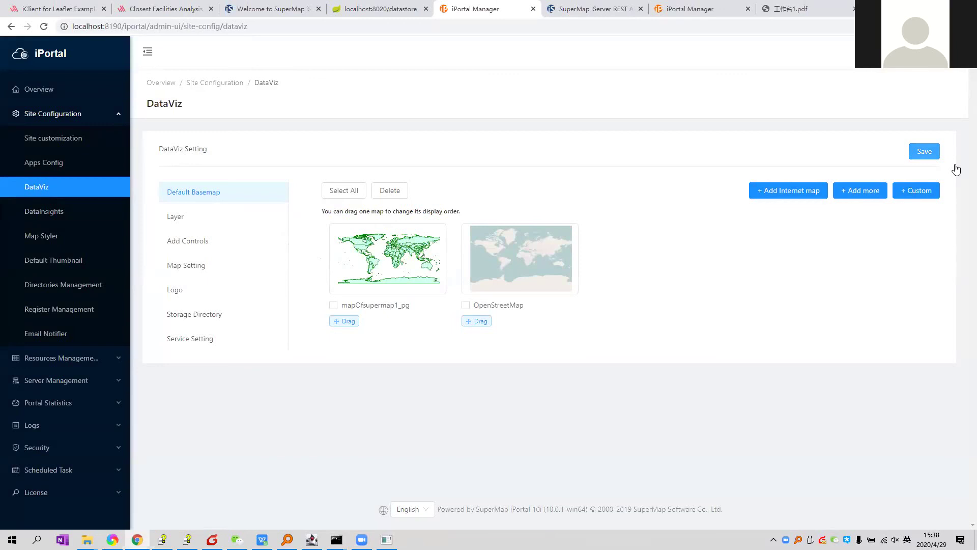
click(923, 153)
click(923, 158)
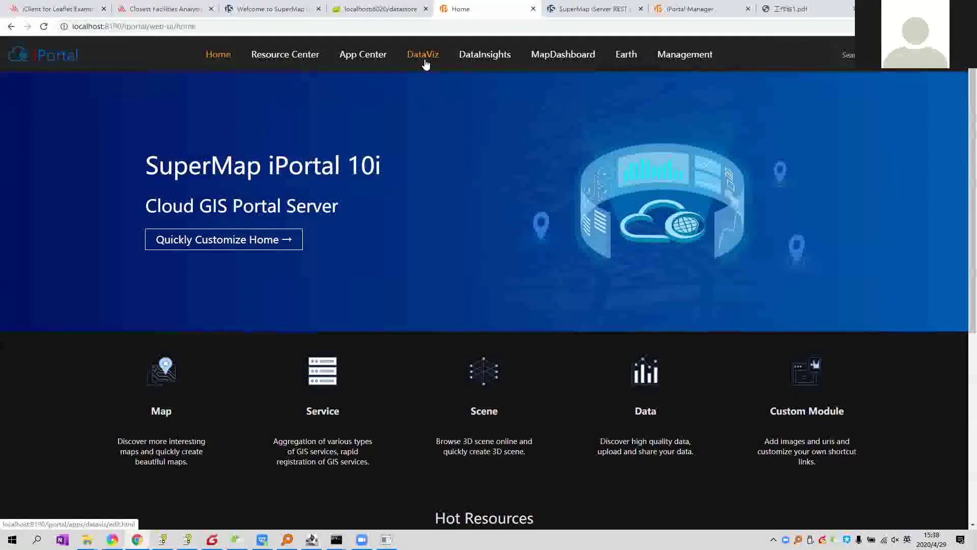
Start an Untitled DataViz map on the mapOfsupermap1_pg basemap and show the add-layer options.
click(425, 60)
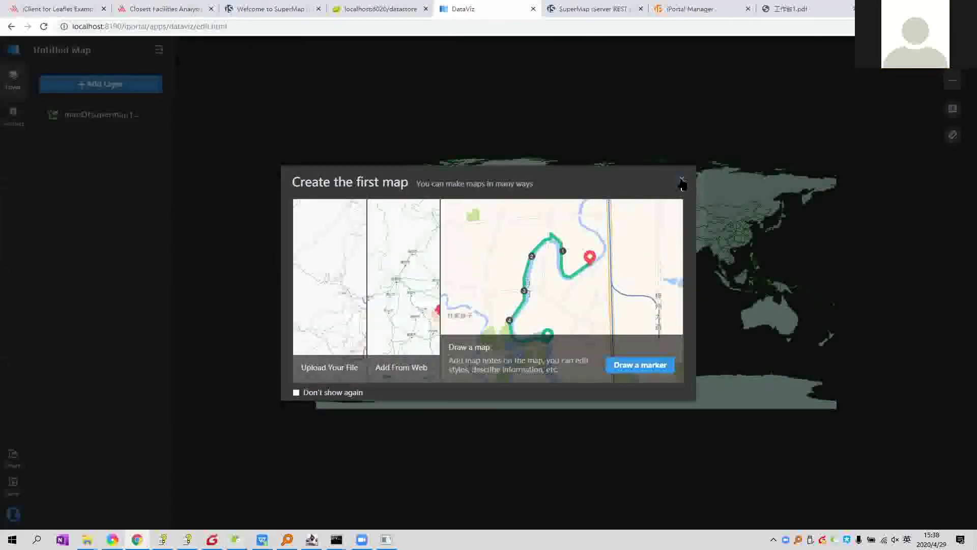
click(485, 274)
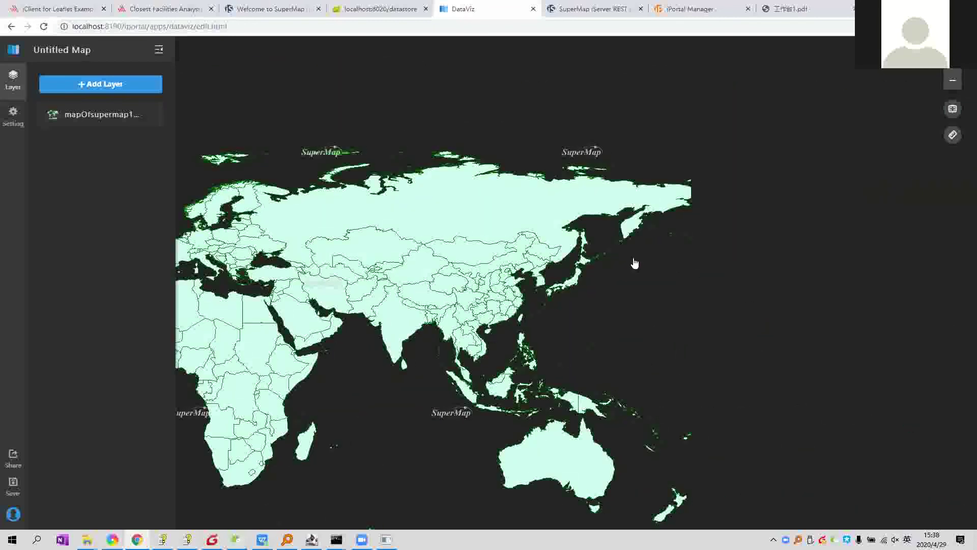
scroll(635, 263, down, 2)
scroll(626, 277, down, 2)
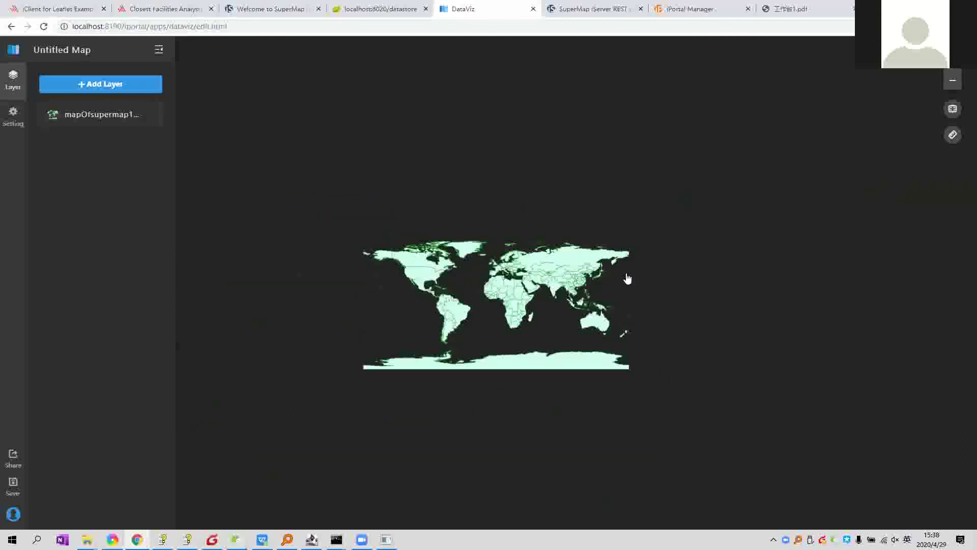
scroll(612, 244, up, 2)
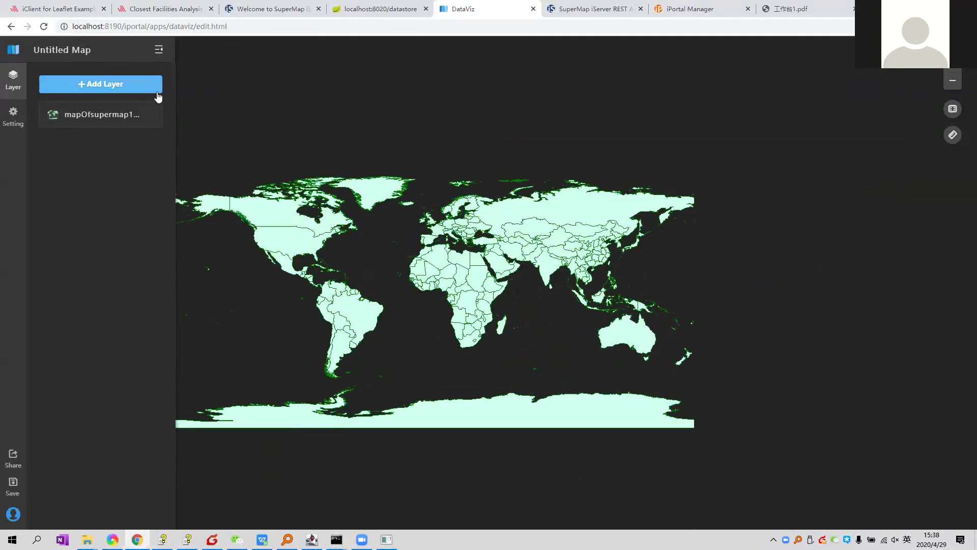
click(158, 92)
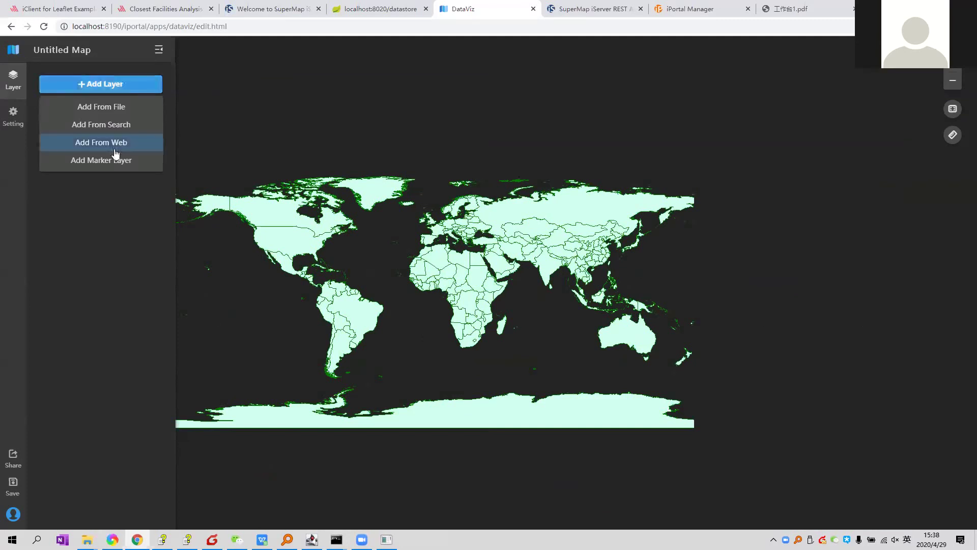
Add the World_374091882 dataset from the data_world4326 service as a map layer.
click(133, 125)
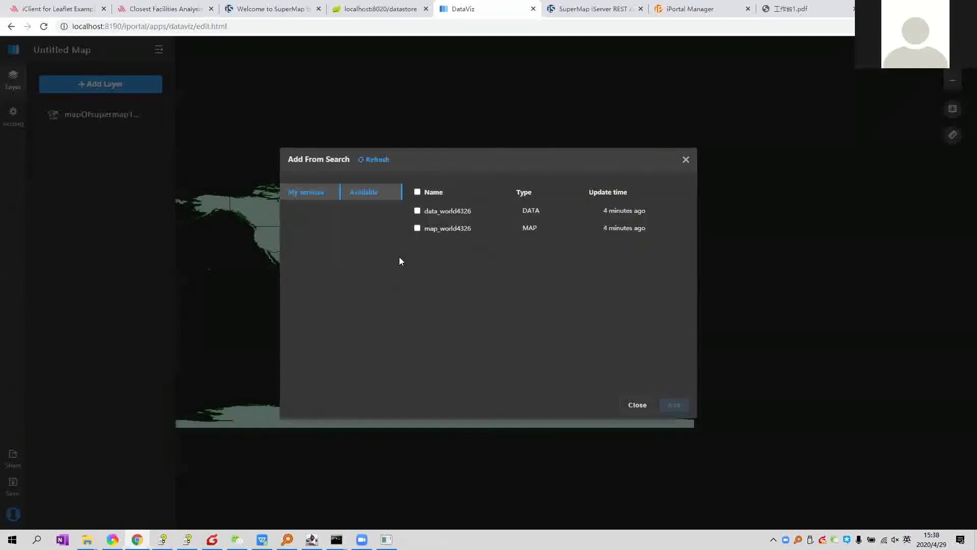
click(417, 211)
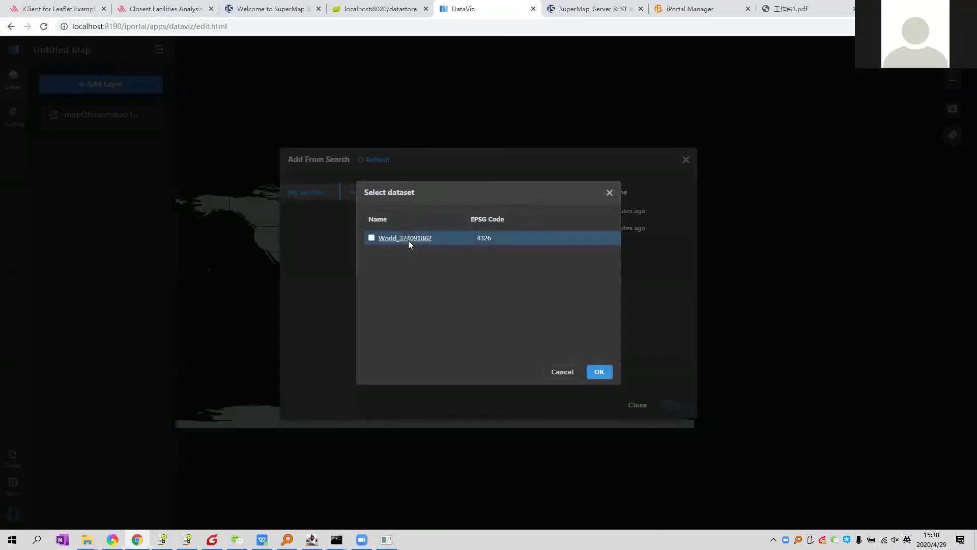
click(372, 238)
click(591, 372)
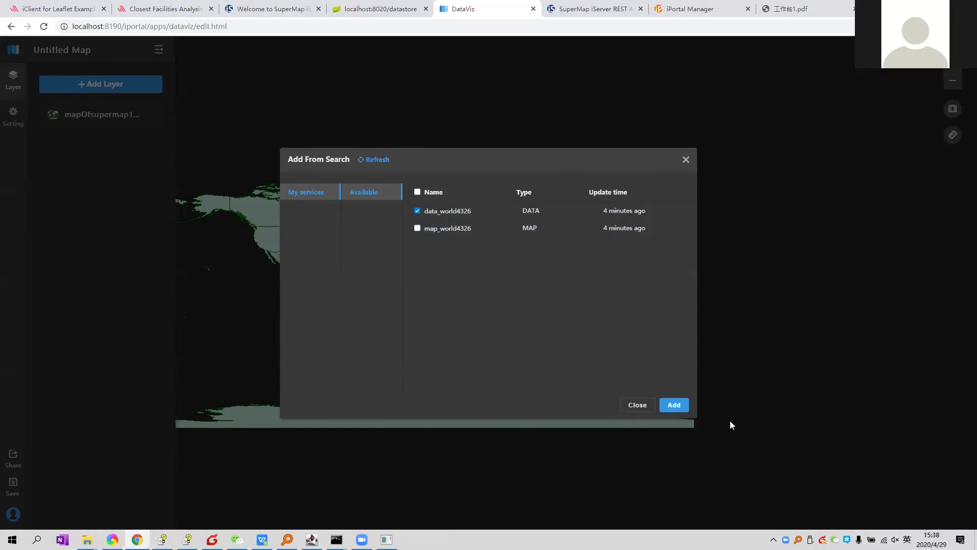
click(671, 405)
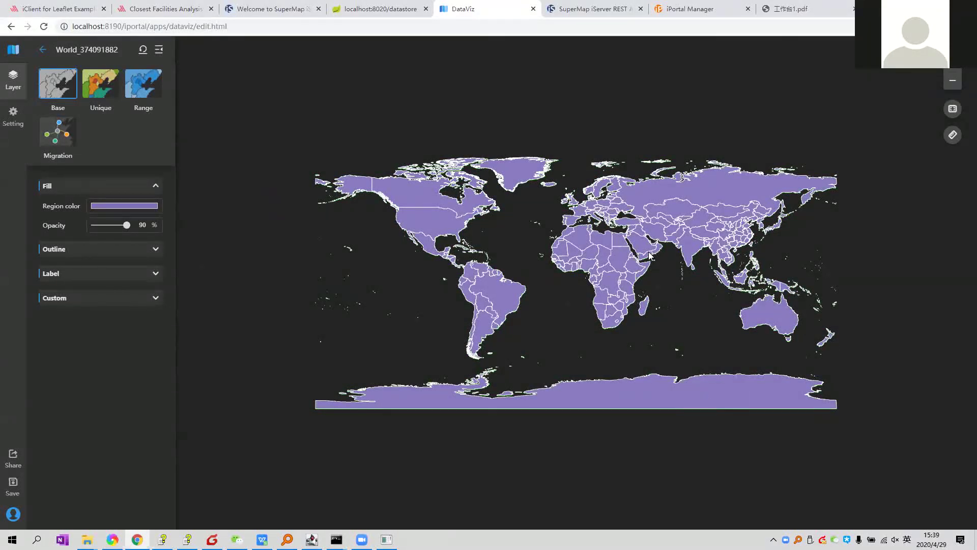
Fill the World_374091882 country regions green (7ED321) and return to the layer list.
click(142, 211)
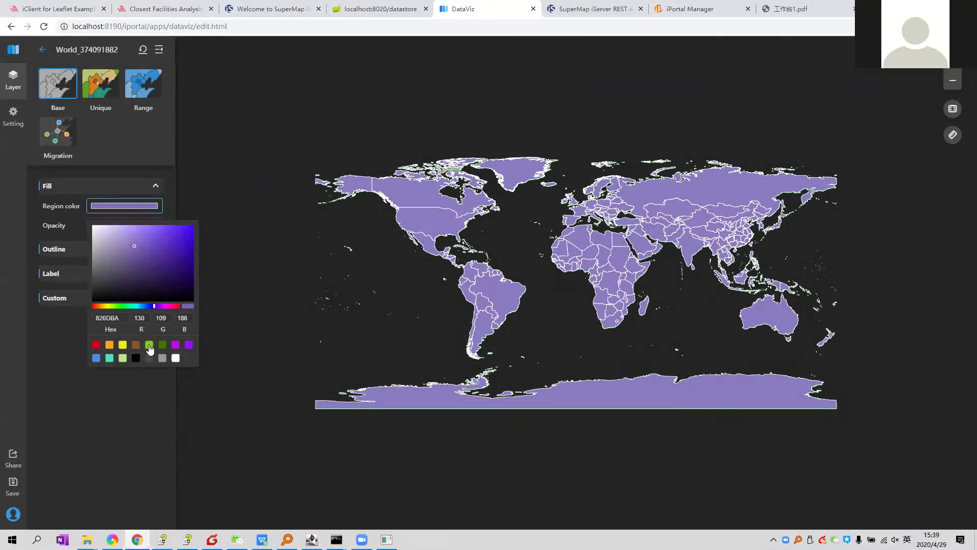
click(149, 346)
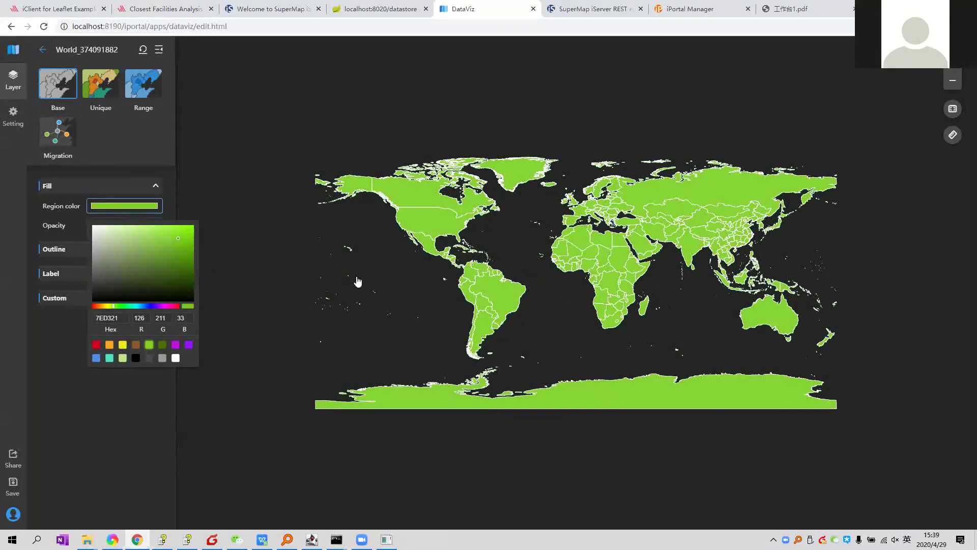
click(358, 282)
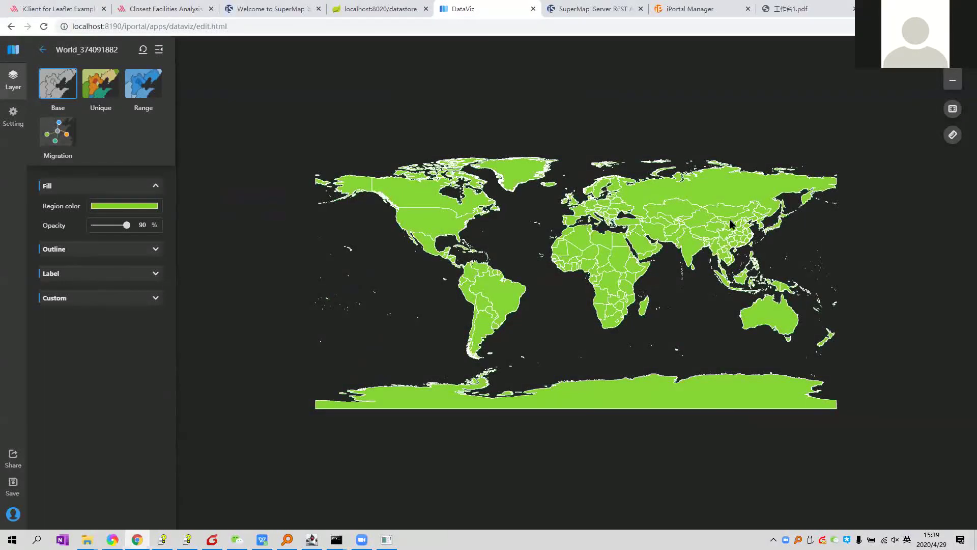
scroll(730, 222, up, 2)
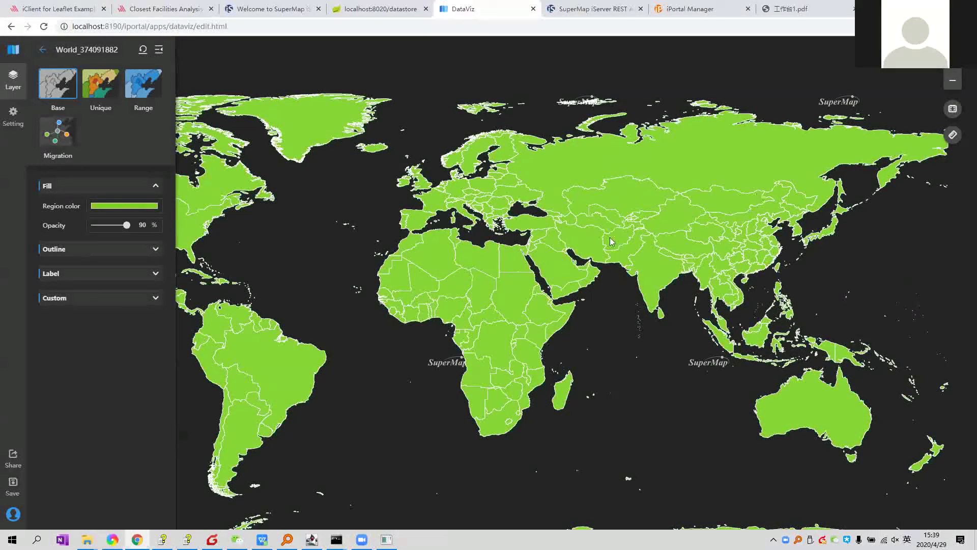
scroll(758, 206, down, 1)
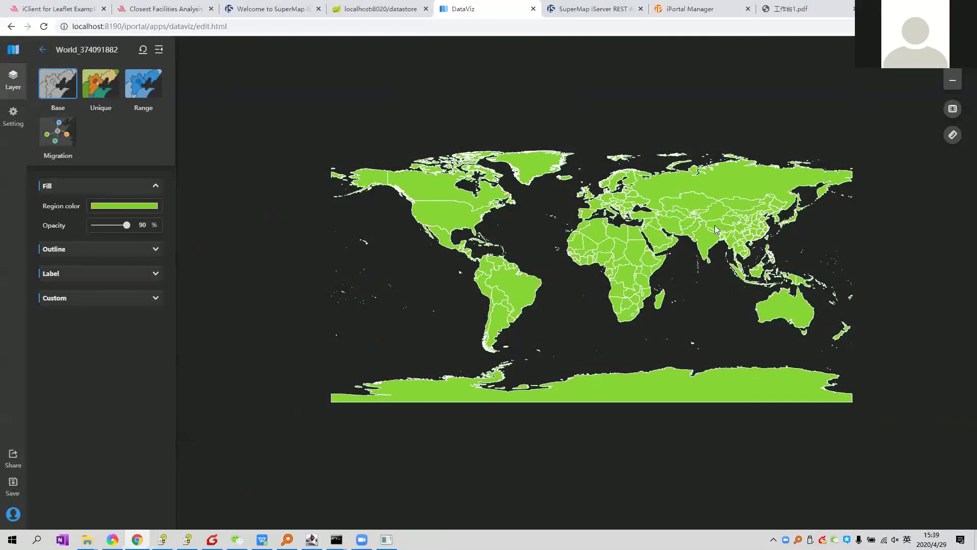
click(43, 49)
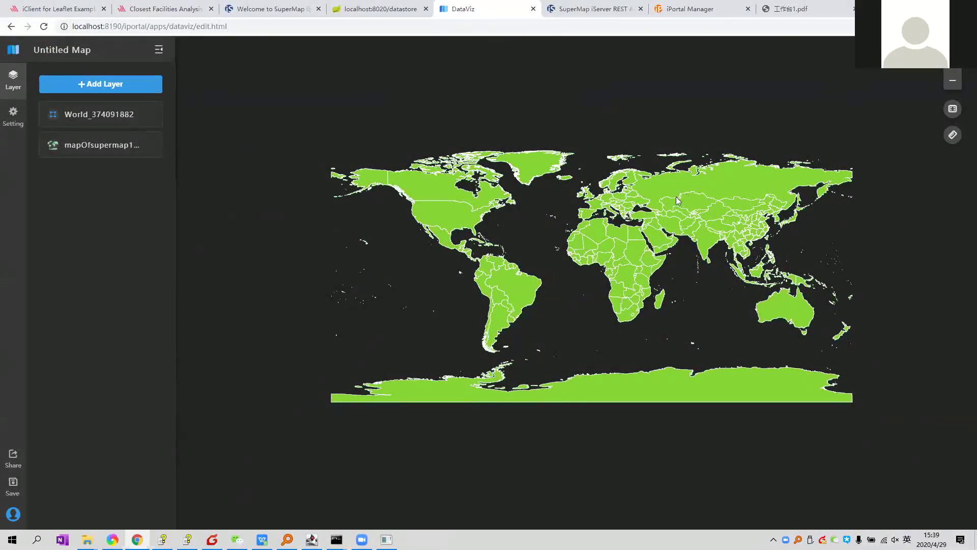
Upload 03-10-2020.csv from the WorldCoronavirusData Daily folder as a new layer.
click(133, 84)
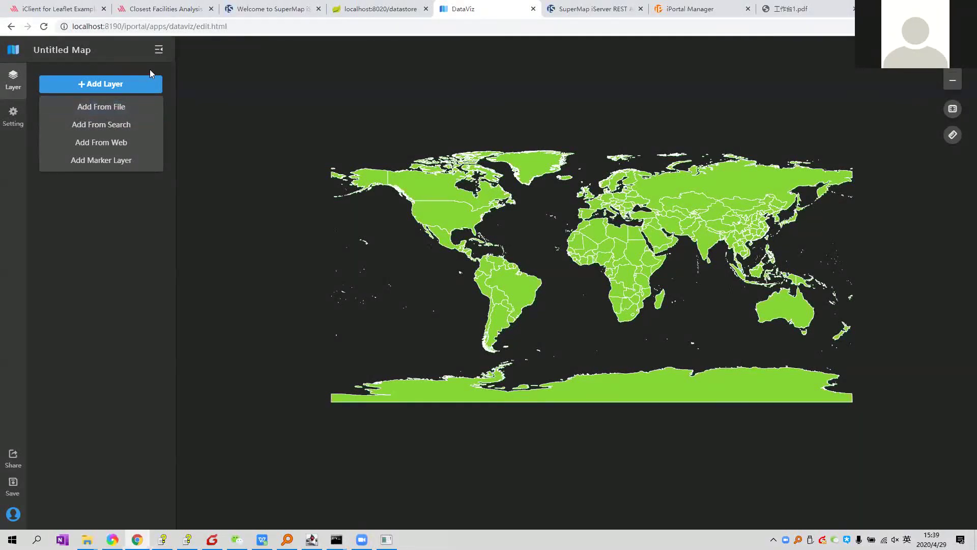
click(147, 109)
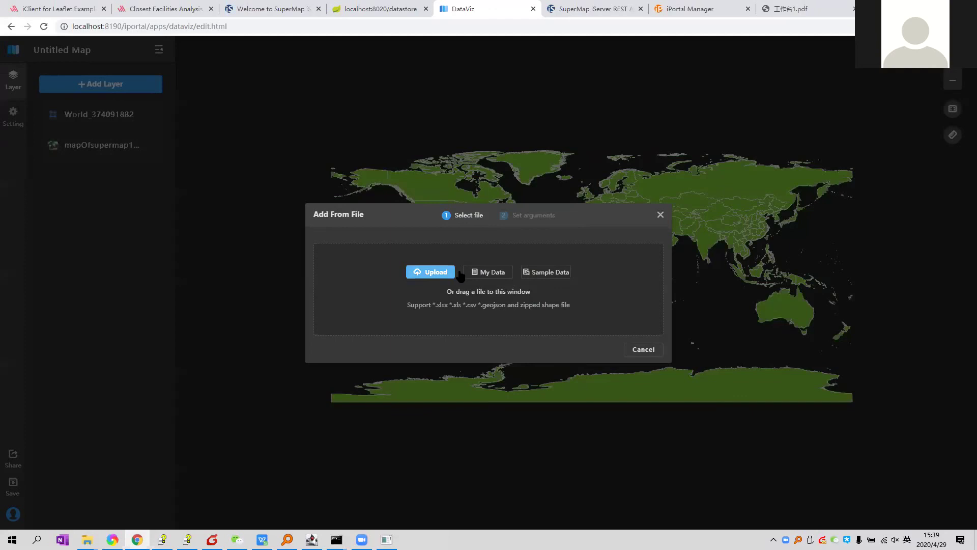
click(436, 277)
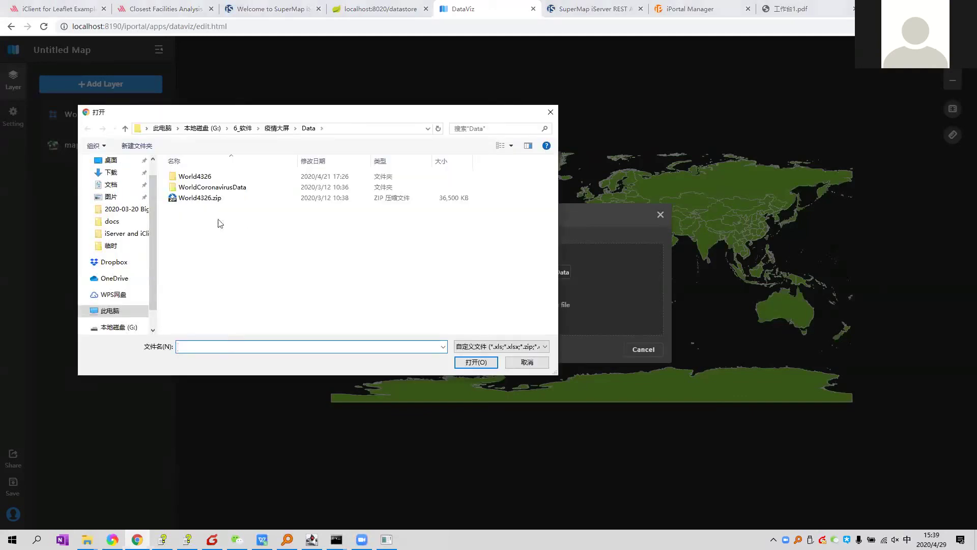
double_click(252, 186)
double_click(257, 177)
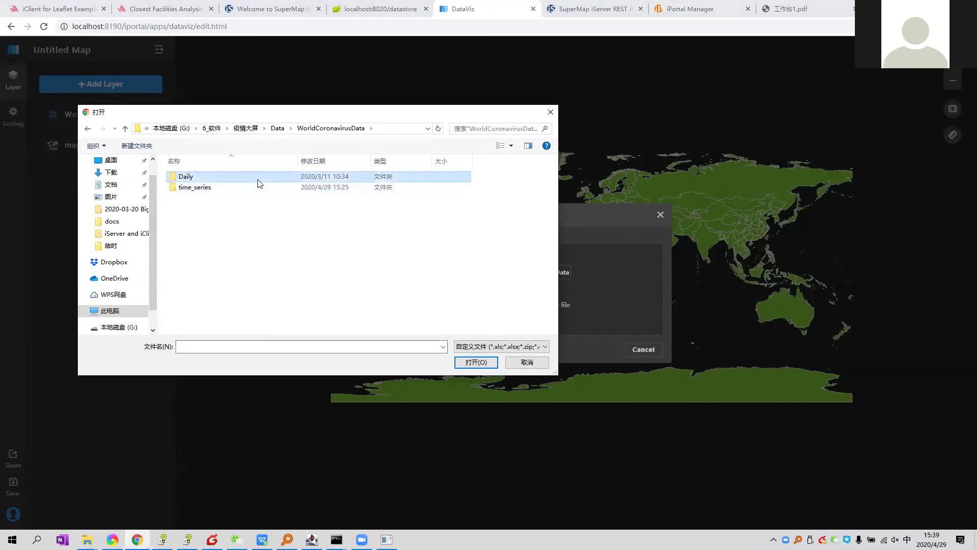
scroll(331, 244, down, 2)
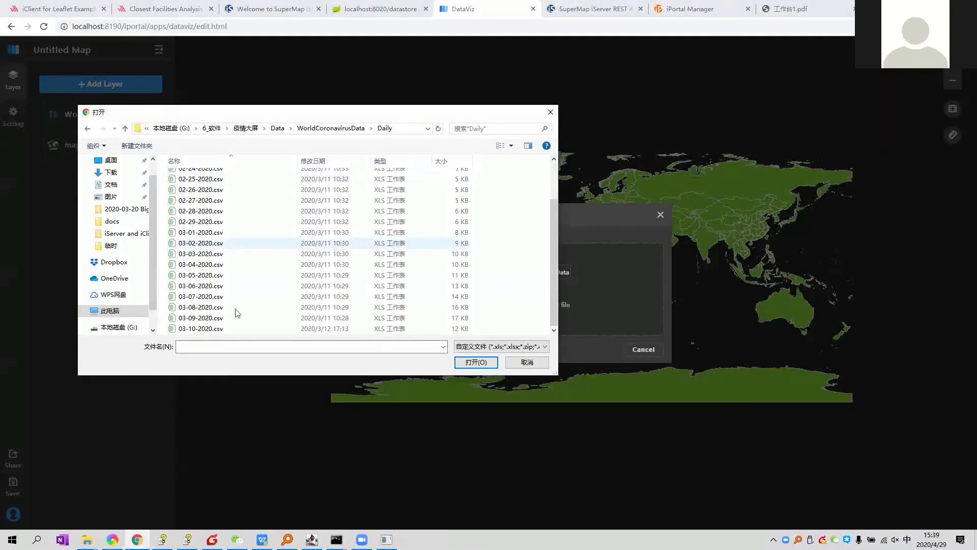
click(224, 328)
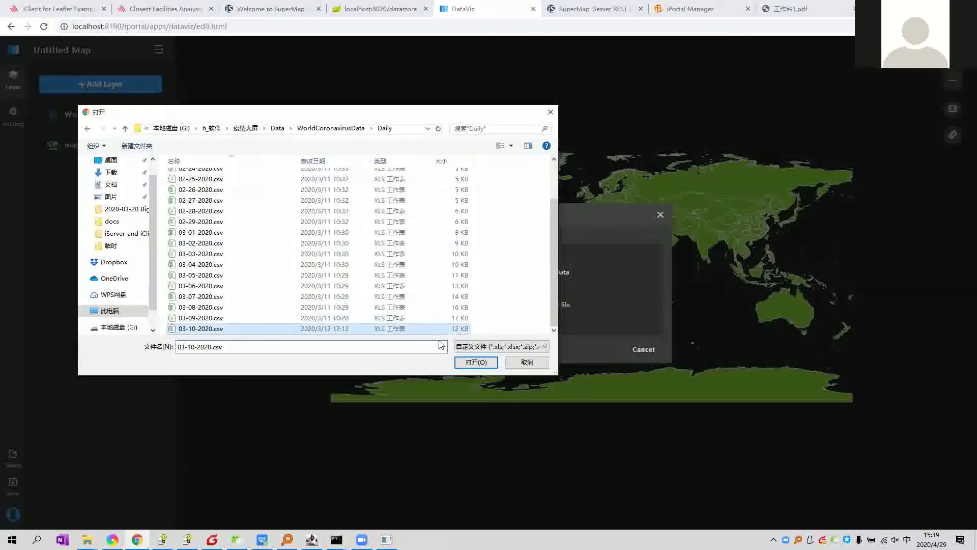
click(461, 363)
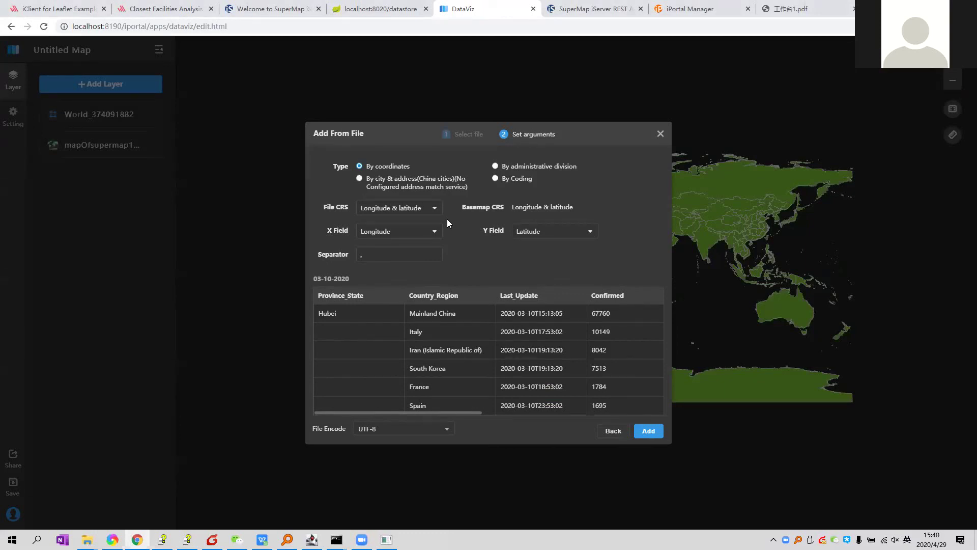
Locate records by coding, with Country_Region as second key and data_world4326 as join table.
click(495, 180)
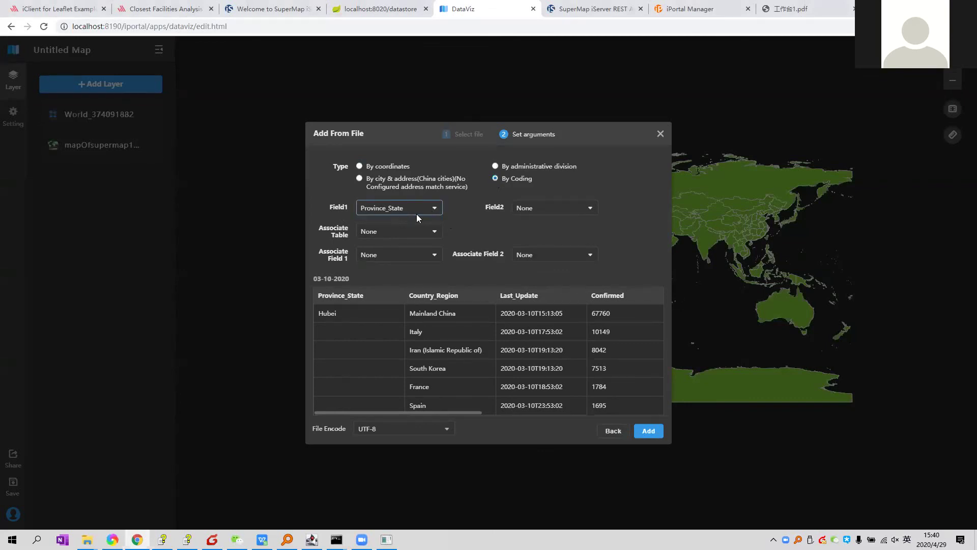
click(557, 213)
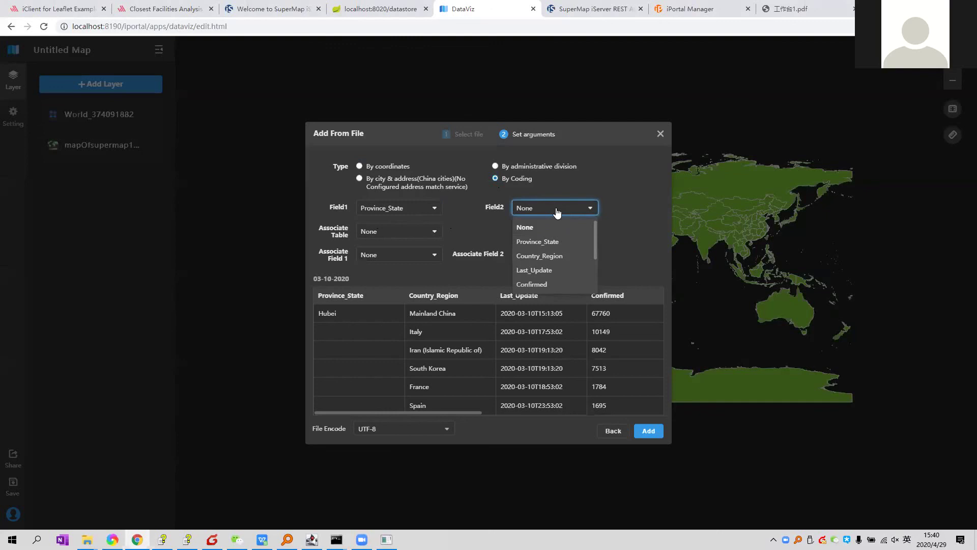
click(577, 258)
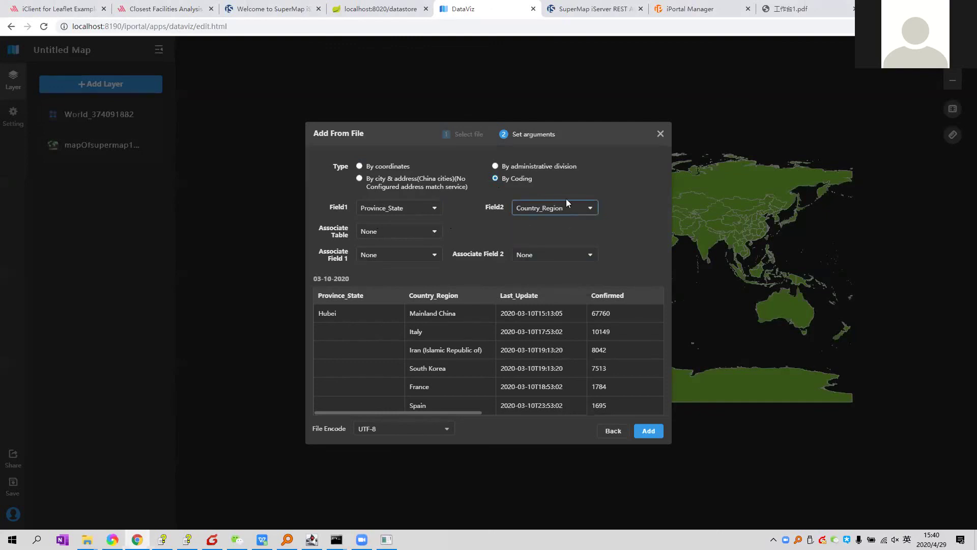
click(399, 233)
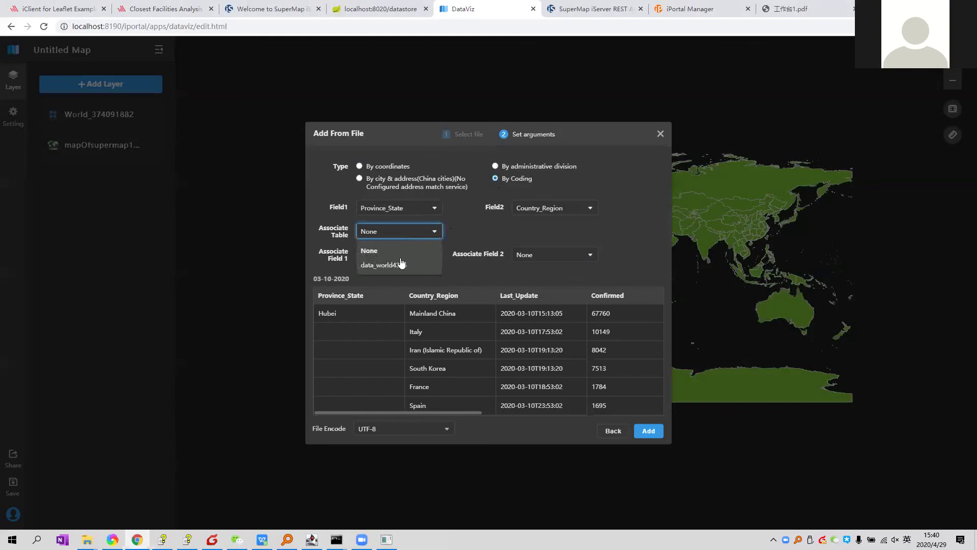
click(401, 265)
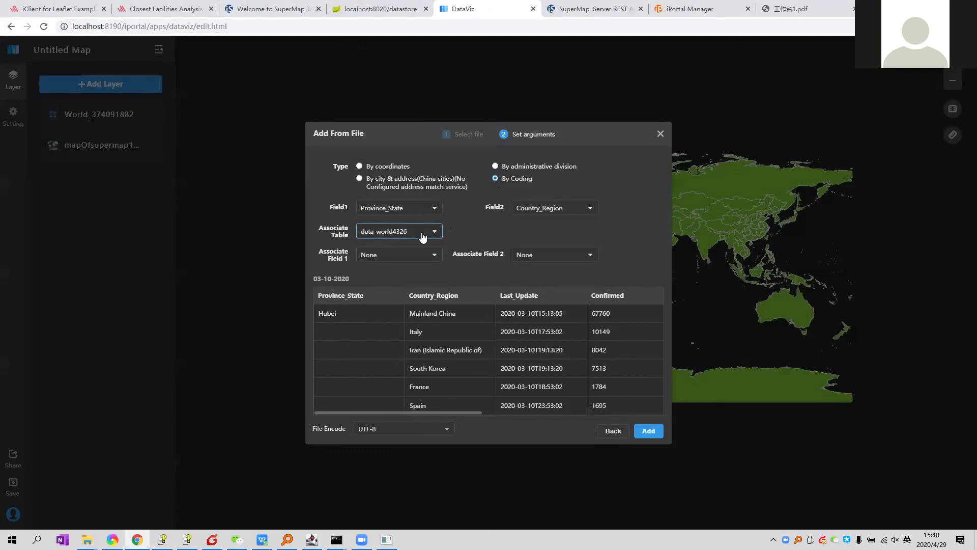
Join on province_state and country_region, then add the case layer to the map.
click(395, 255)
scroll(425, 287, down, 3)
scroll(425, 288, down, 2)
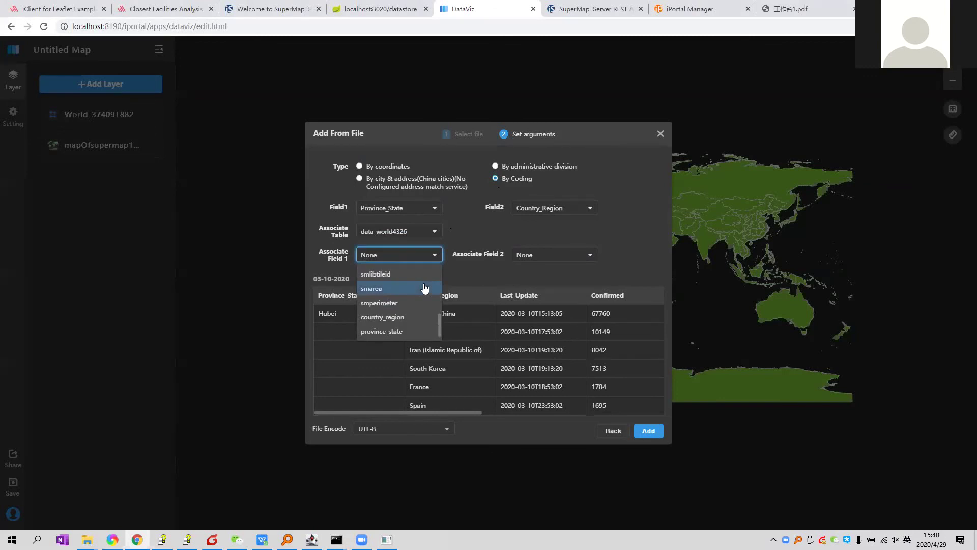
click(407, 330)
click(584, 256)
scroll(574, 300, down, 5)
click(573, 317)
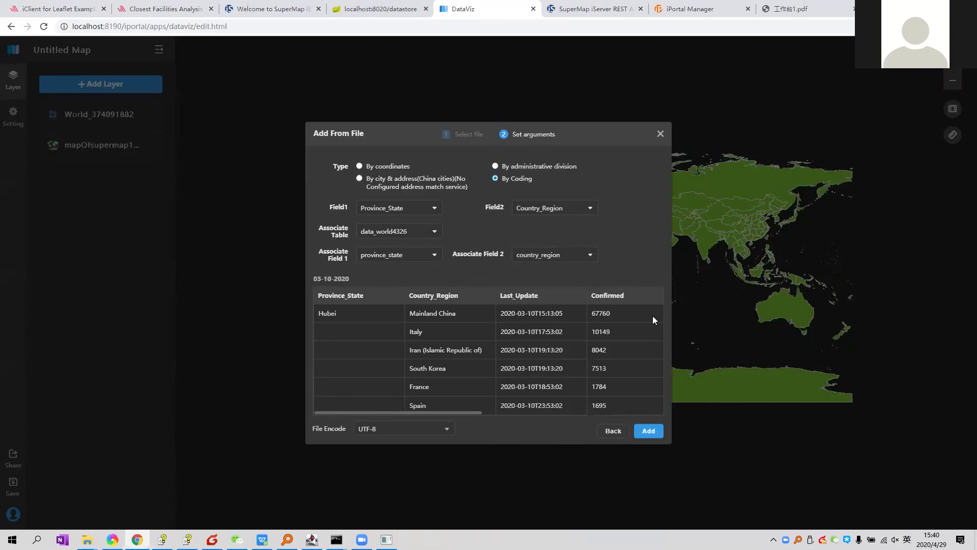
click(647, 431)
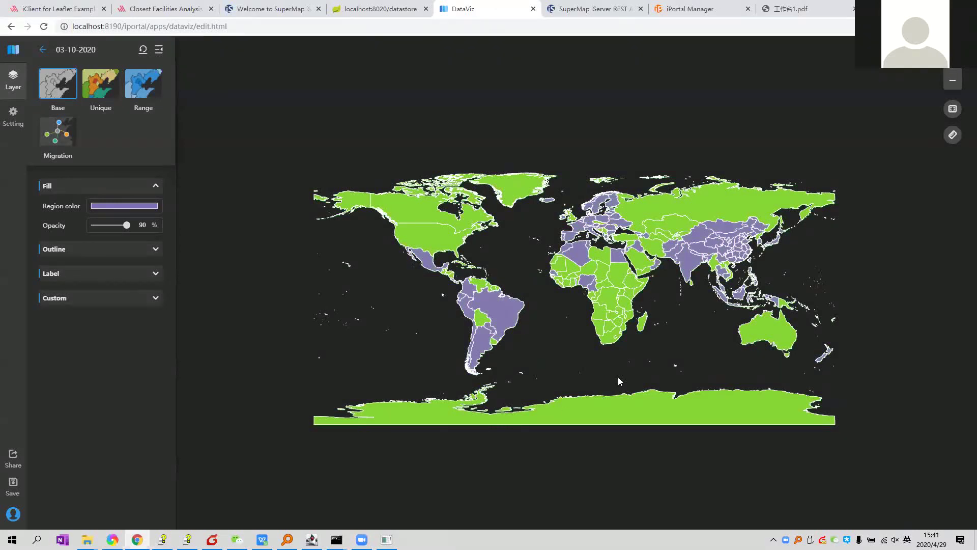
Zoom to Asia and check India's joined figures: 56 confirmed, 0 deaths, 4 recovered.
drag(614, 324, 516, 351)
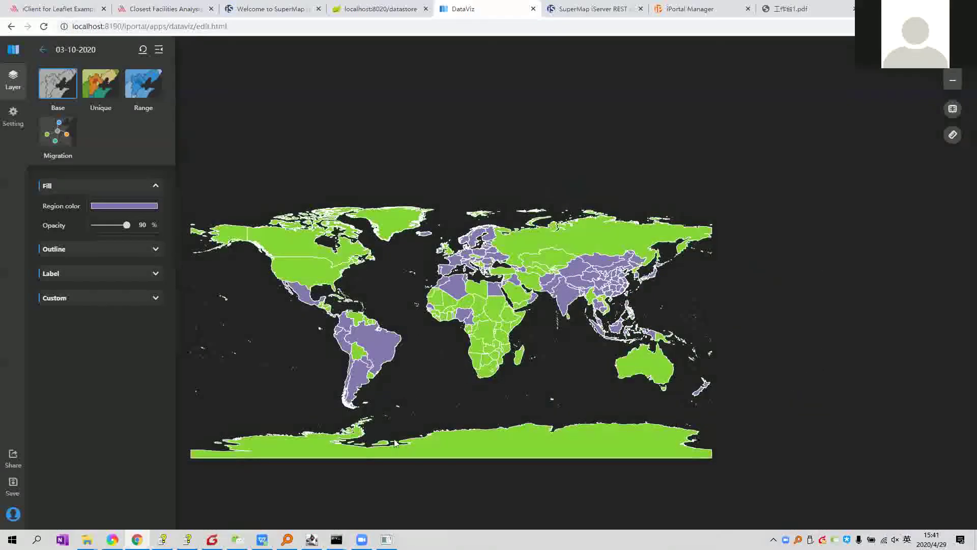
drag(395, 442, 339, 457)
scroll(520, 300, up, 3)
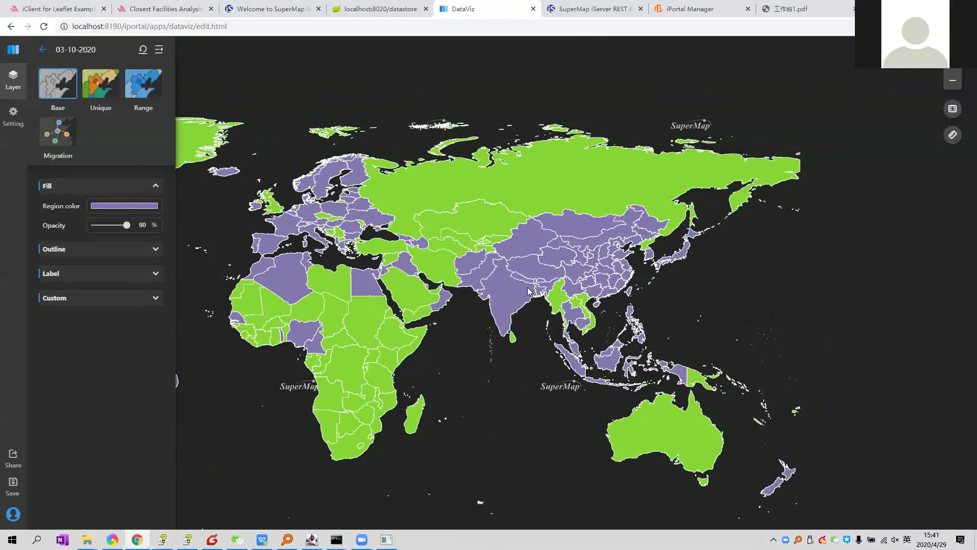
click(506, 300)
scroll(509, 214, down, 5)
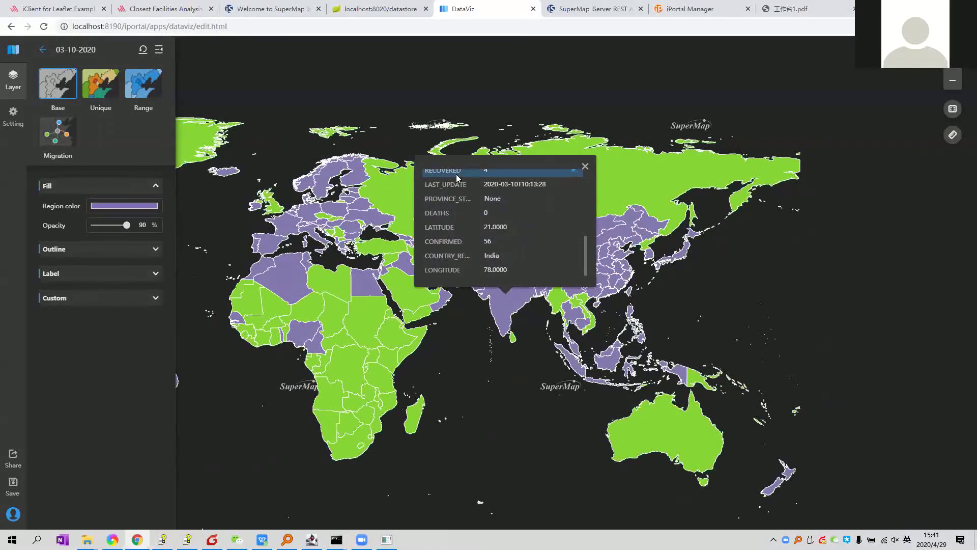
click(464, 370)
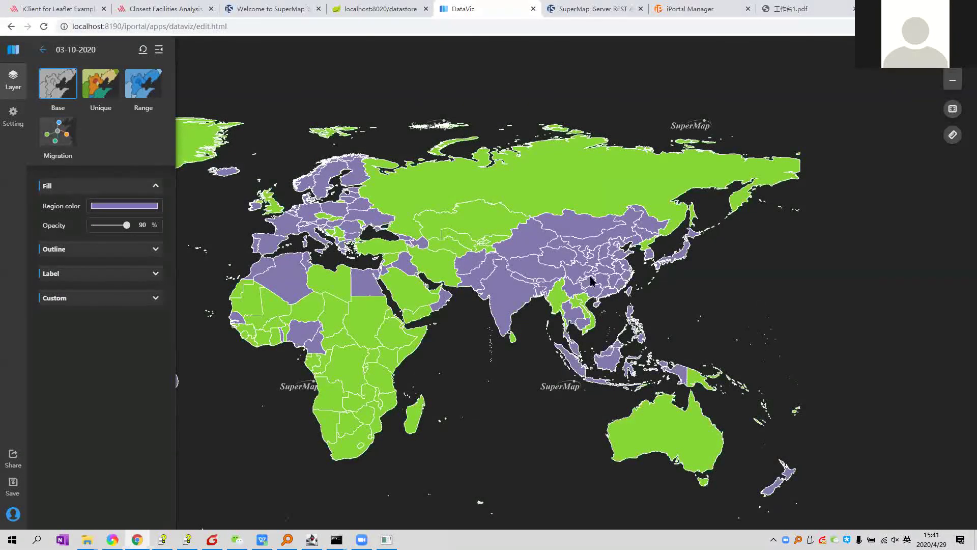
Switch the 03-10-2020 layer to a range theme based on the CONFIRMED field.
click(153, 206)
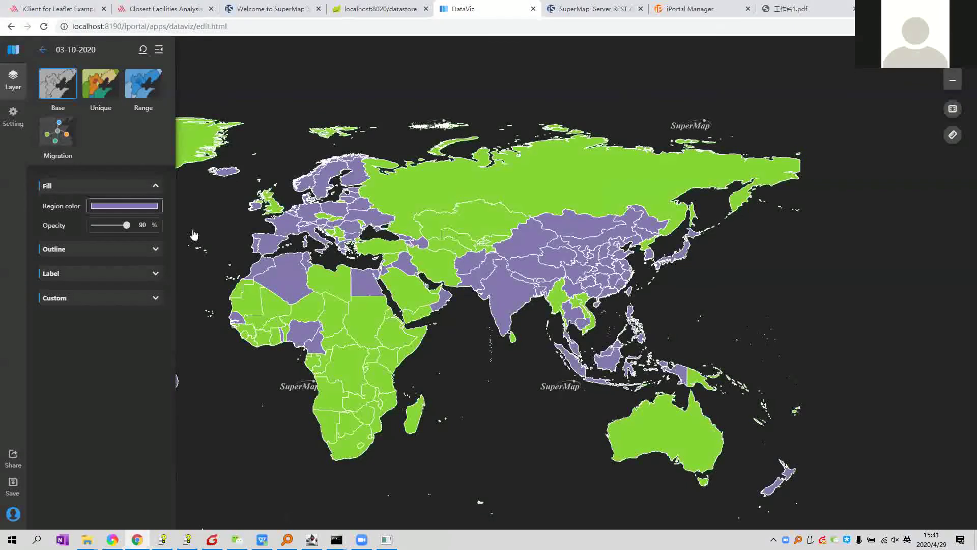
click(70, 393)
click(144, 91)
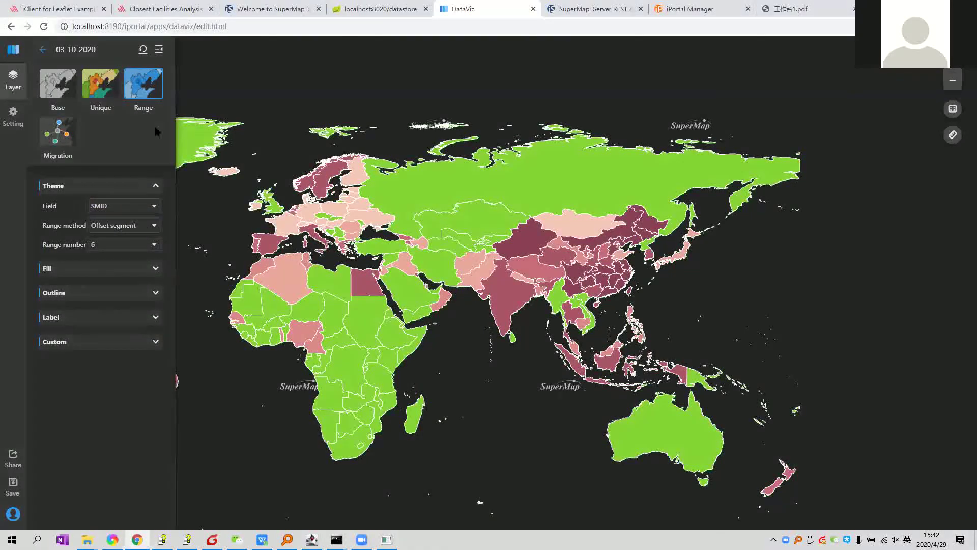
click(130, 211)
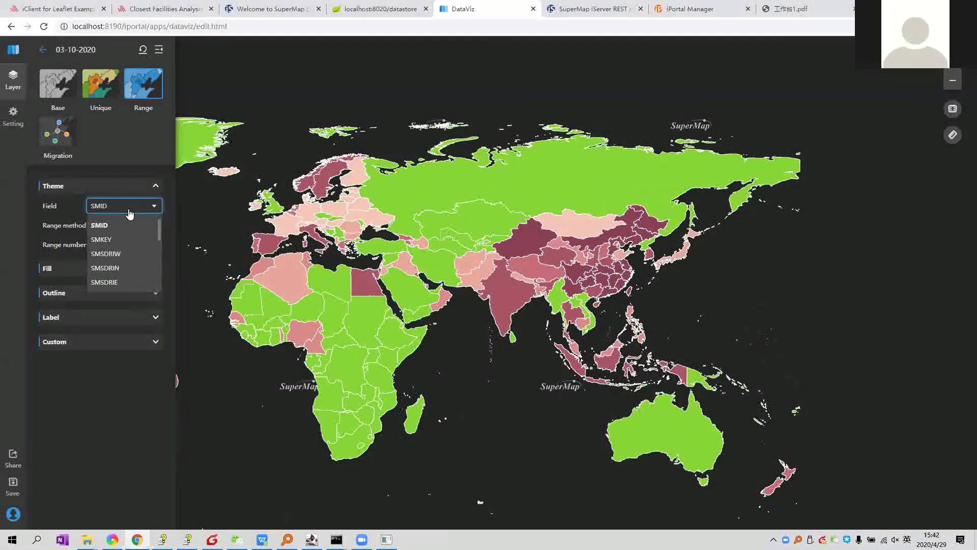
scroll(131, 251, down, 5)
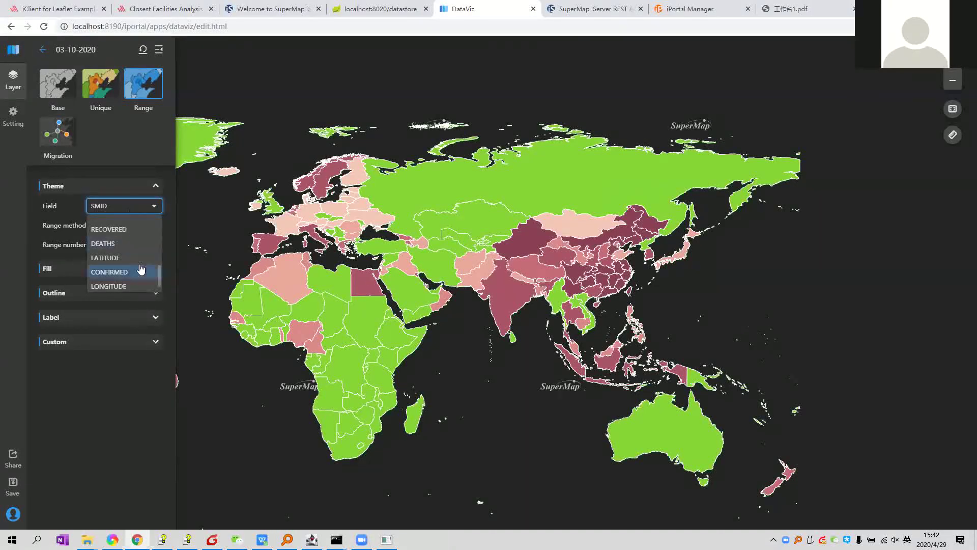
click(138, 273)
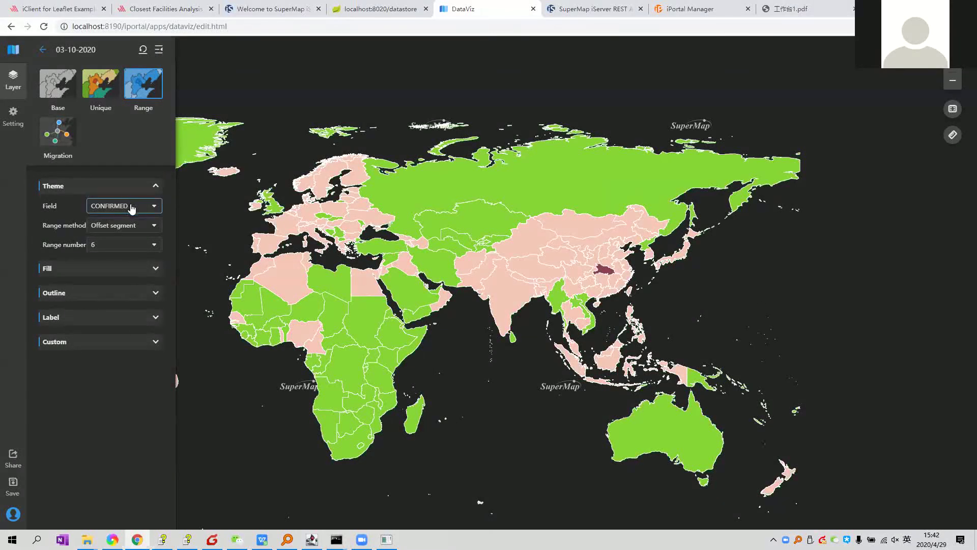
Set the range theme to 15 classes using the Natural breaks method.
click(143, 228)
click(150, 273)
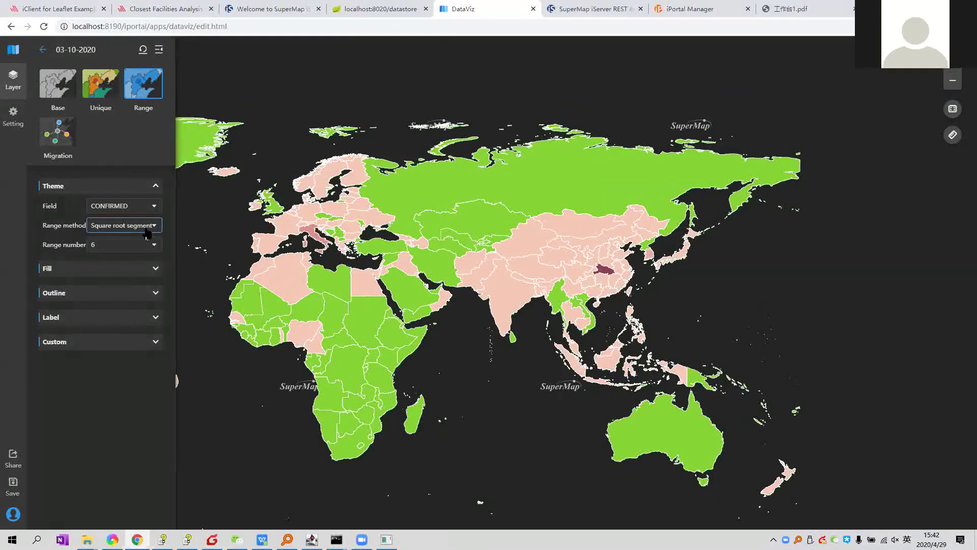
click(143, 249)
click(124, 311)
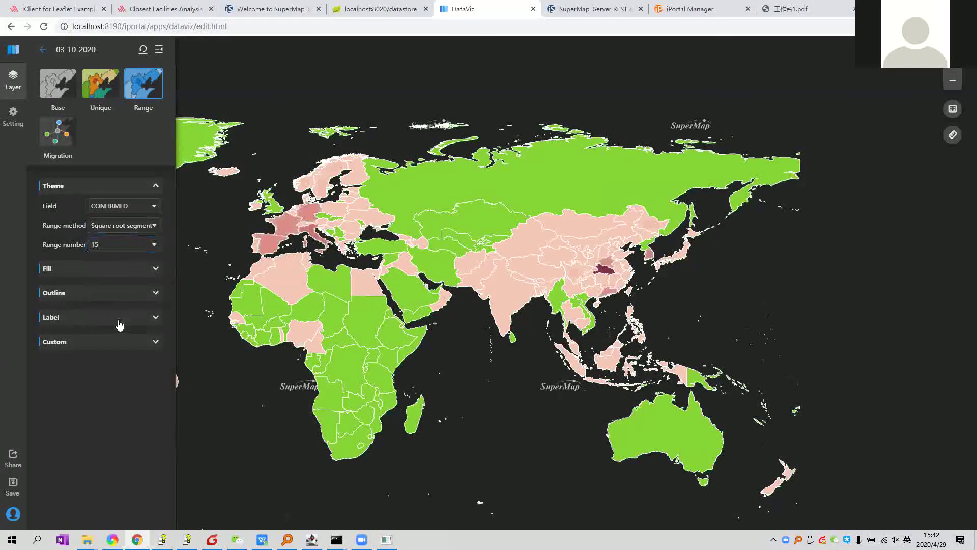
click(137, 226)
click(128, 287)
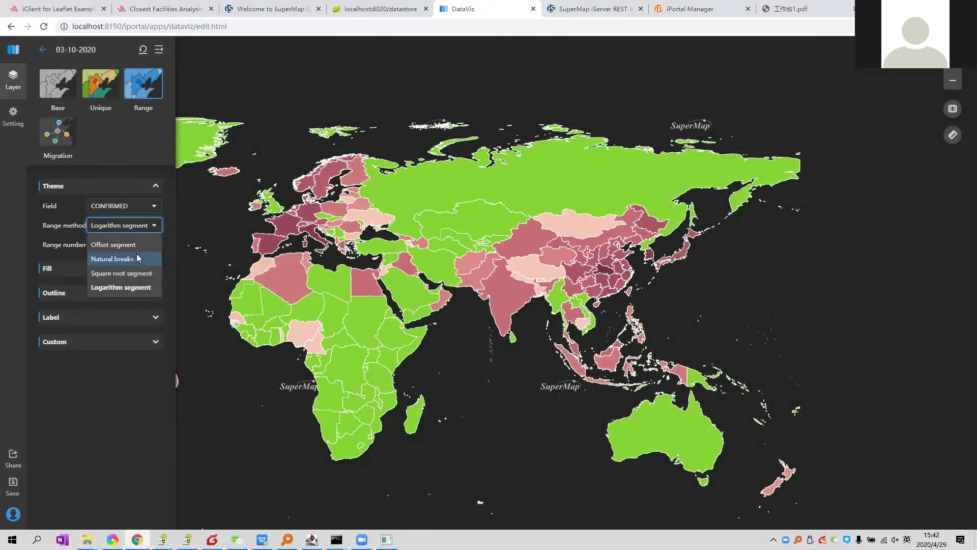
click(137, 258)
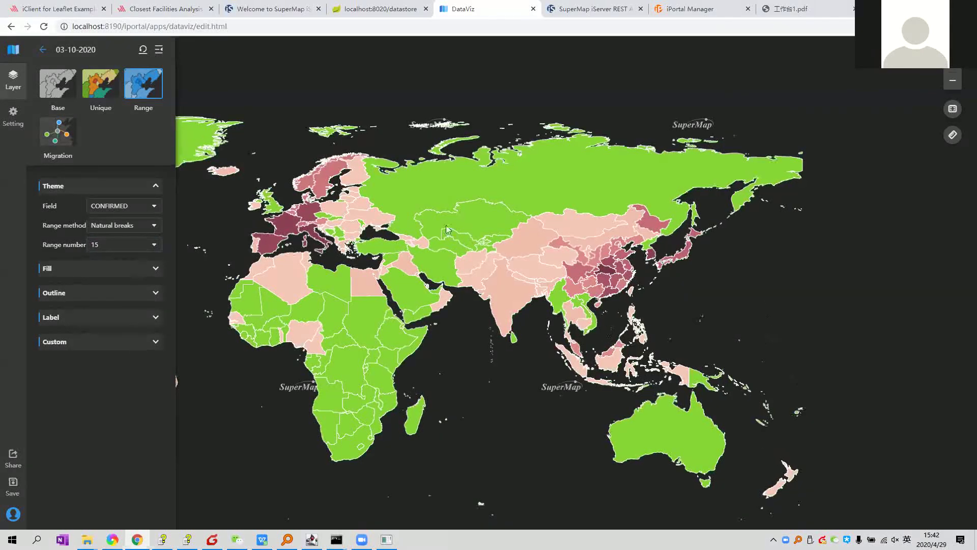
scroll(366, 269, up, 1)
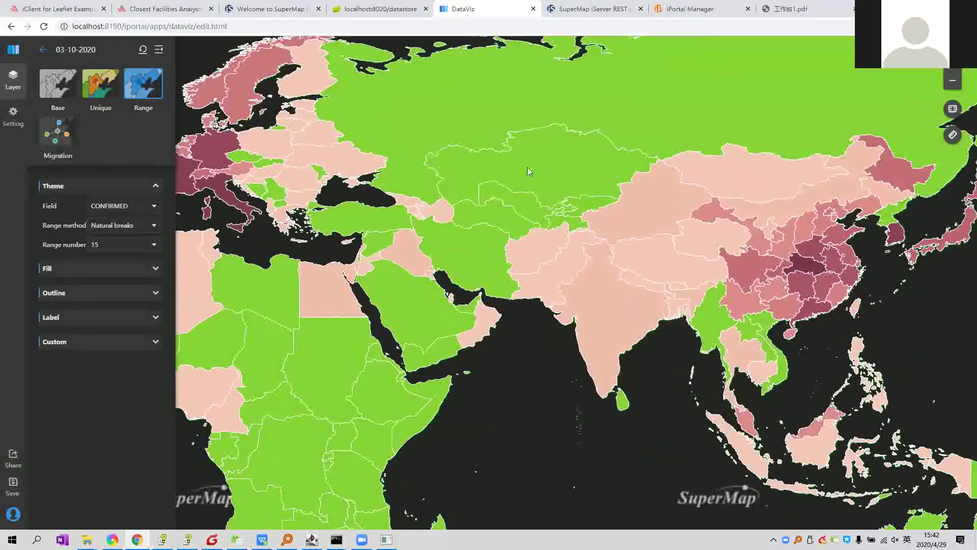
drag(782, 267, 732, 265)
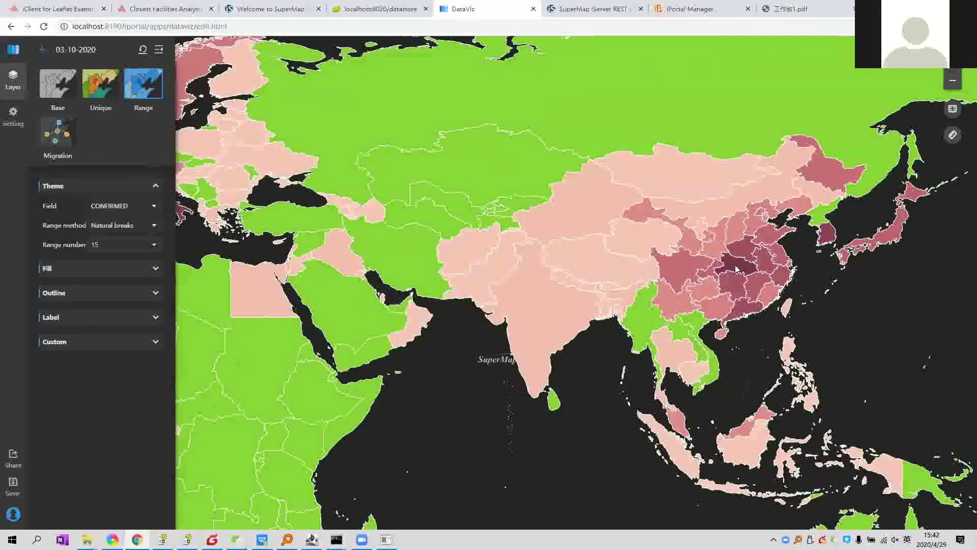
click(736, 269)
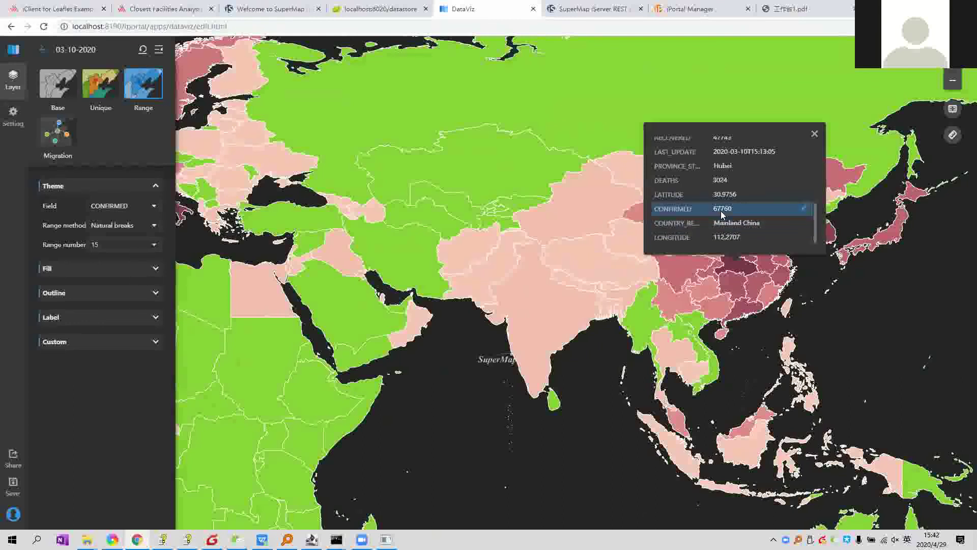
click(814, 134)
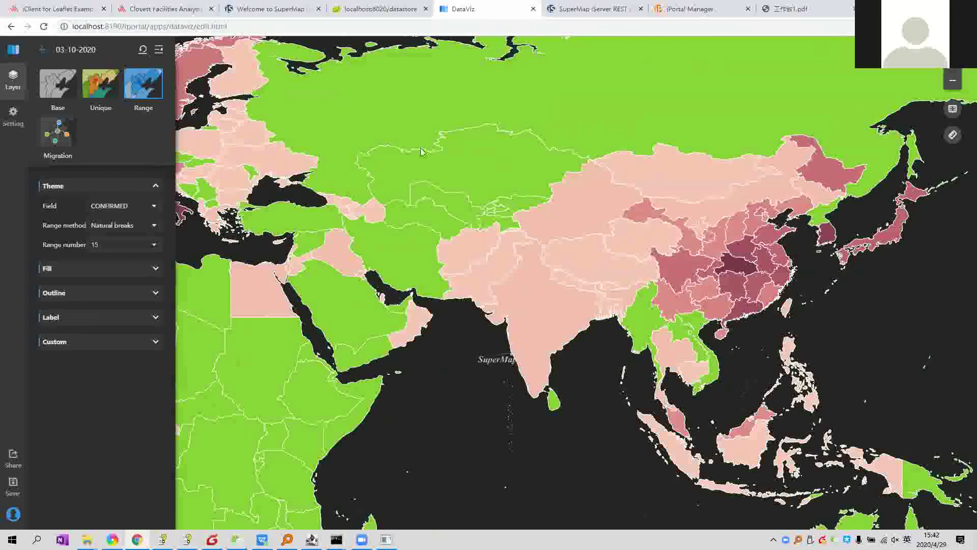
drag(421, 151, 472, 203)
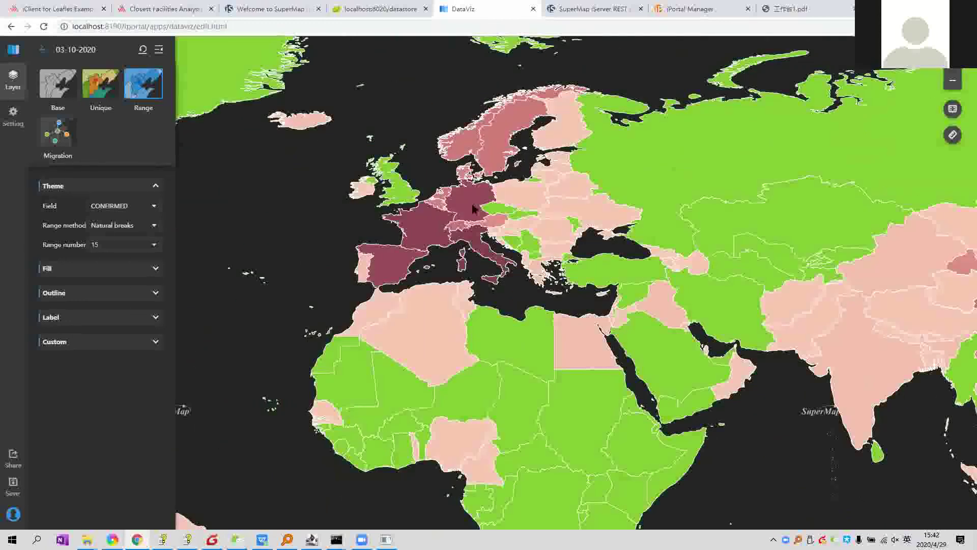
click(472, 203)
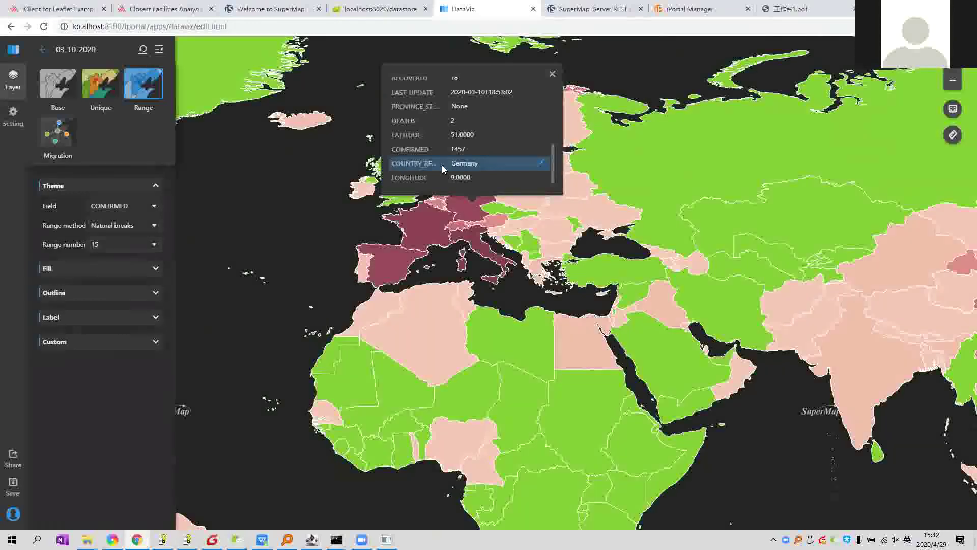
scroll(598, 219, down, 4)
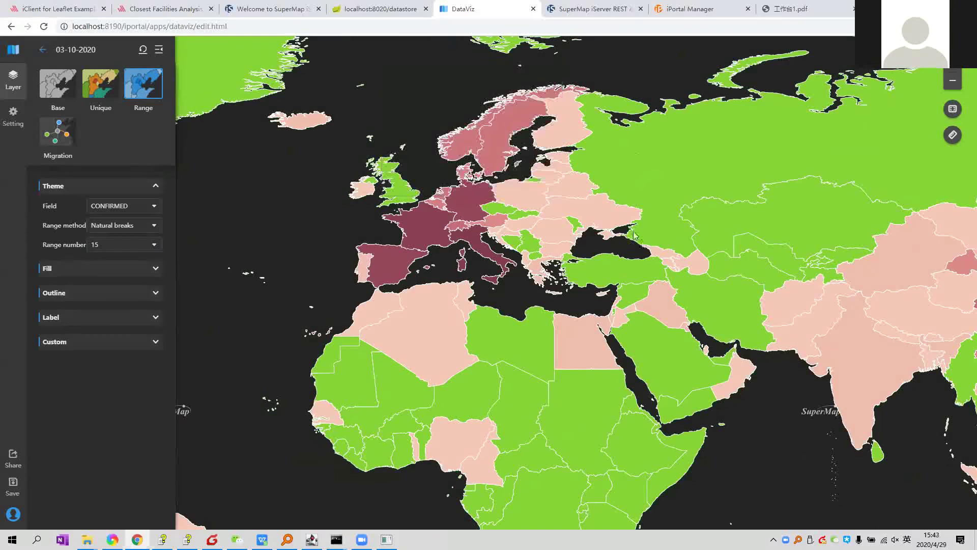
scroll(647, 241, up, 5)
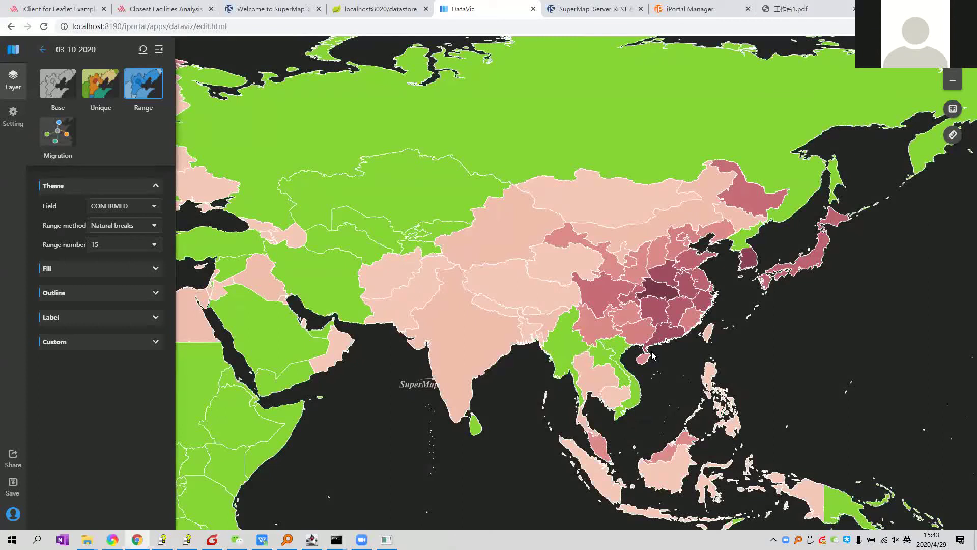
Try a peach-to-red fill ramp and expand the outline, label and custom display settings.
click(127, 275)
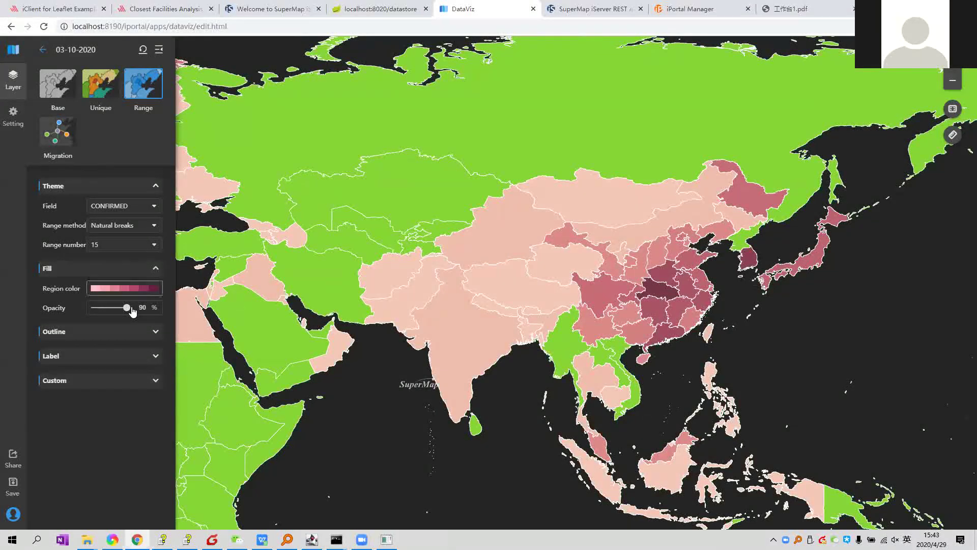
click(152, 289)
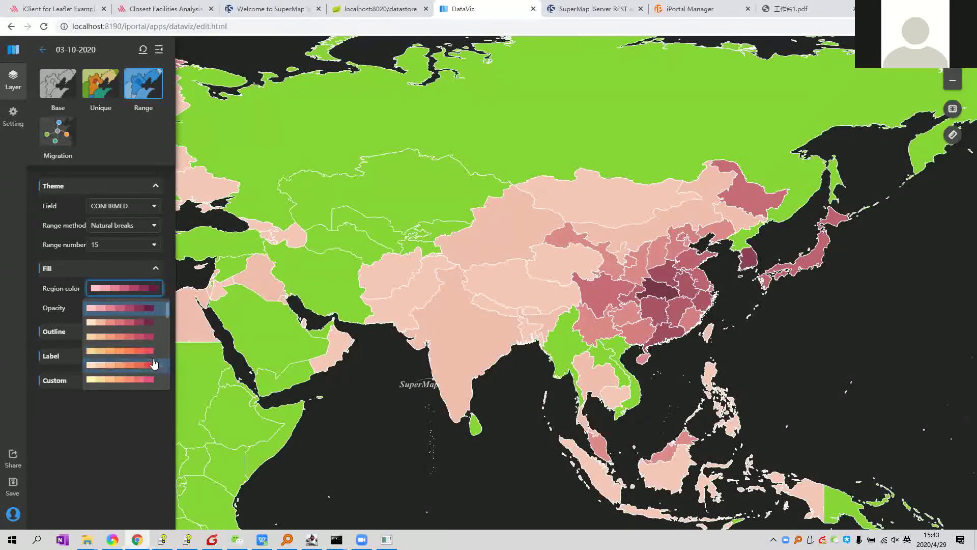
click(145, 364)
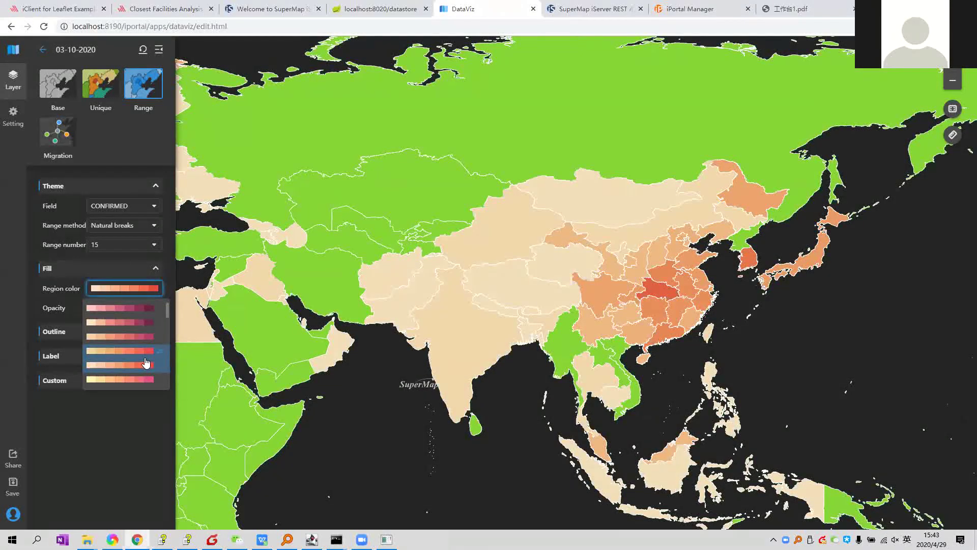
click(134, 402)
click(117, 333)
click(127, 434)
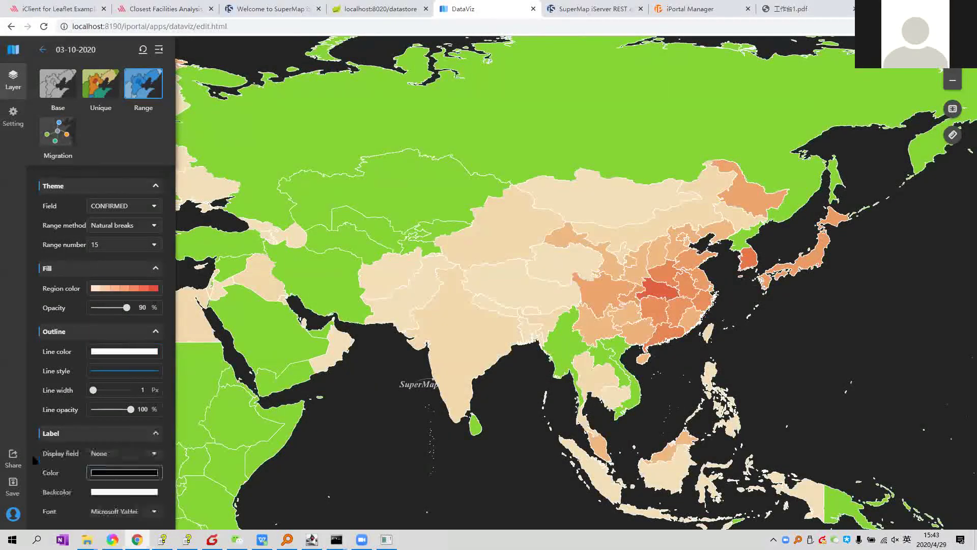
scroll(58, 476, down, 1)
click(71, 510)
scroll(71, 511, down, 1)
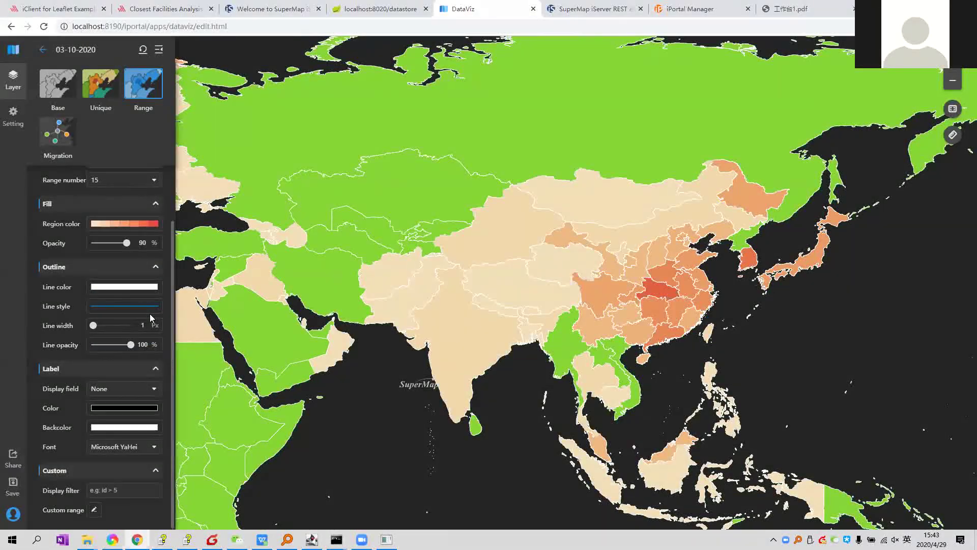
Apply the pink-to-maroon colour ramp to the range theme's regions.
click(153, 224)
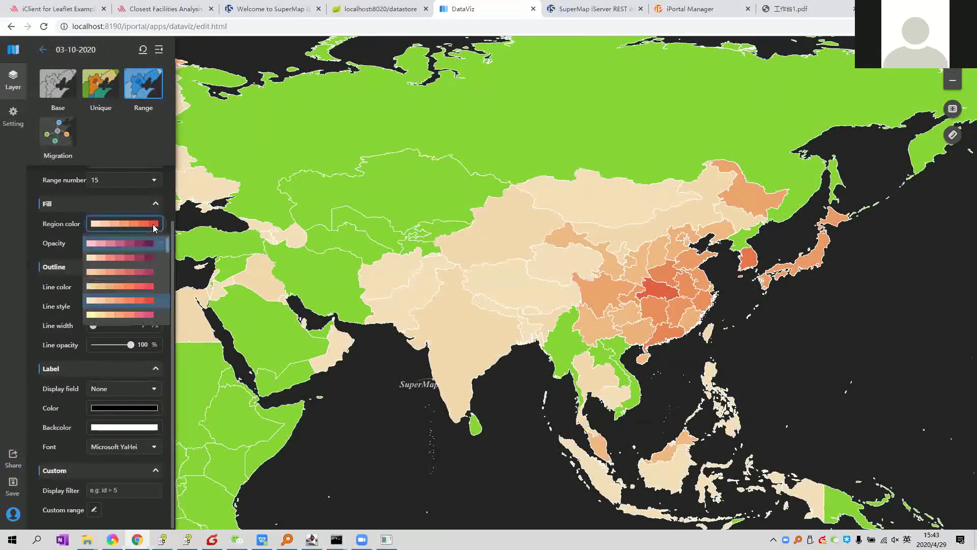
click(146, 244)
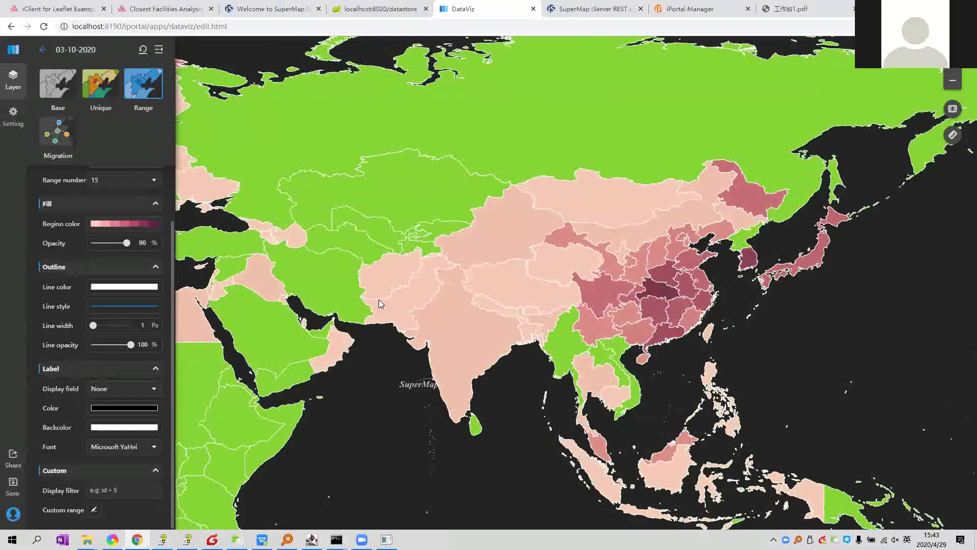
scroll(597, 275, down, 1)
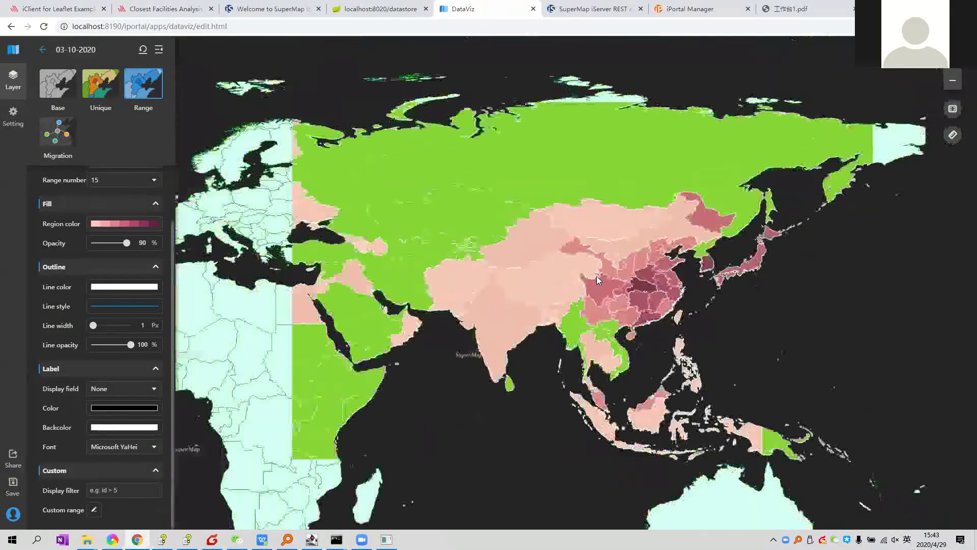
scroll(596, 275, down, 1)
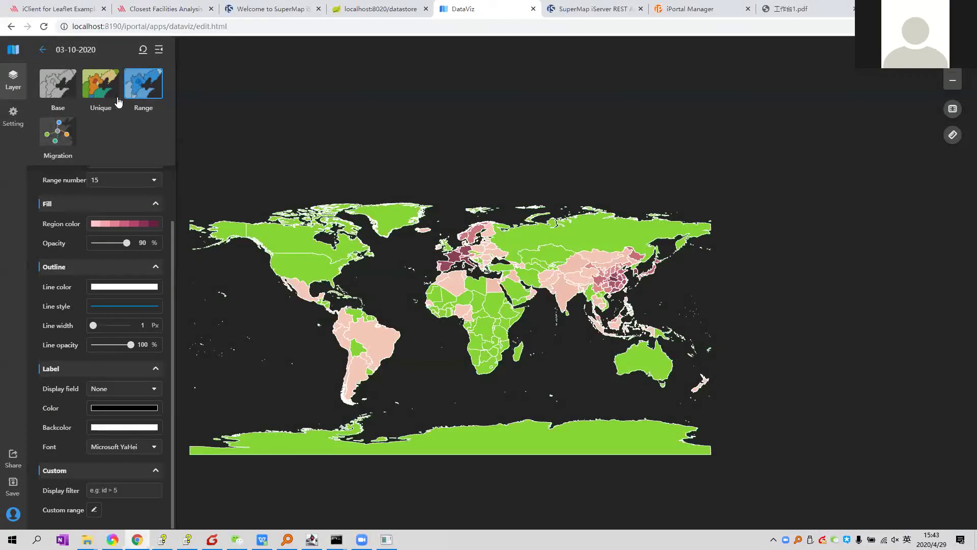
Return to the layer list and save the map with the title VirusMap.
click(42, 49)
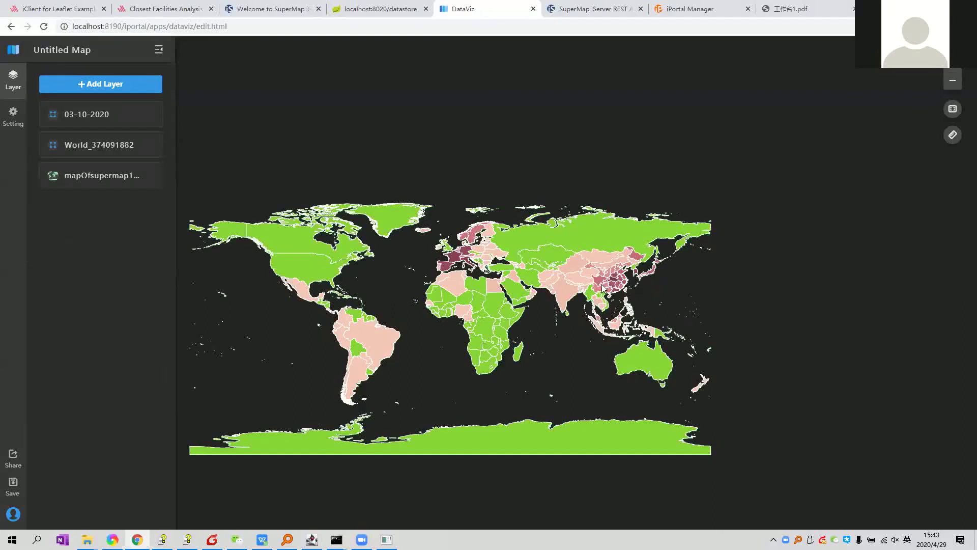
scroll(602, 286, up, 1)
scroll(602, 284, up, 1)
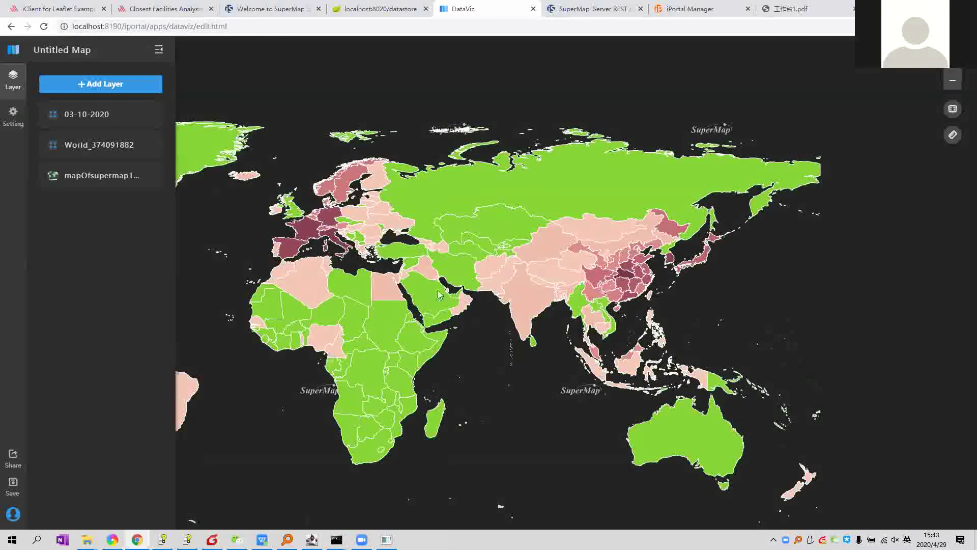
click(100, 94)
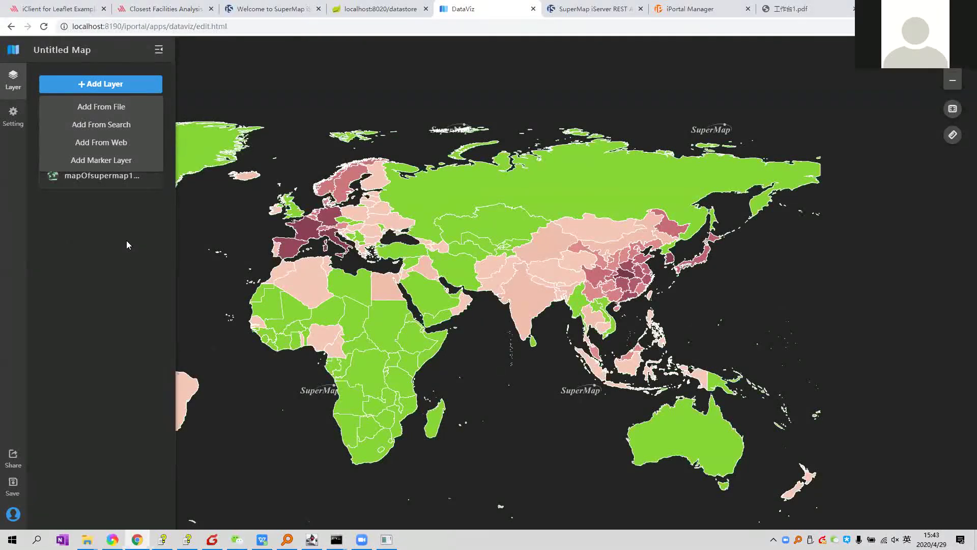
click(725, 270)
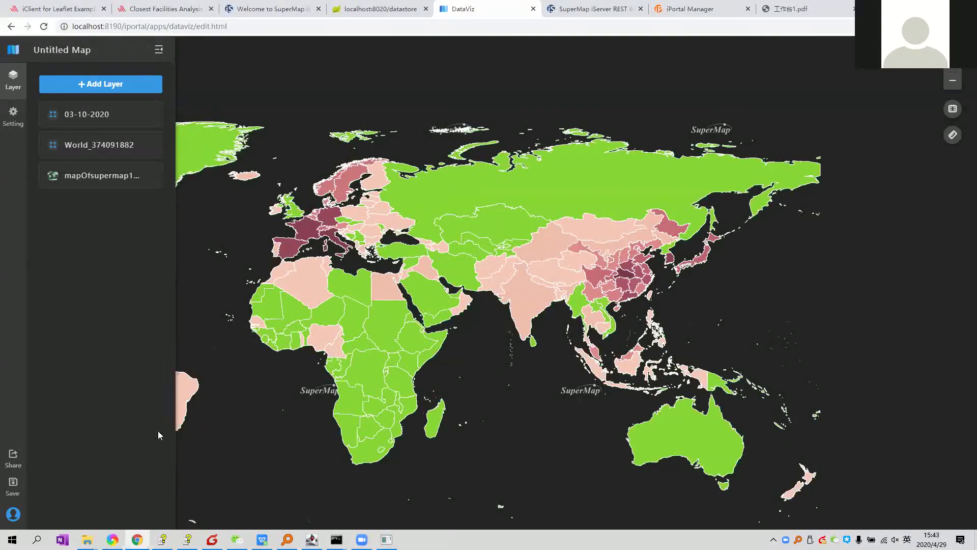
click(12, 480)
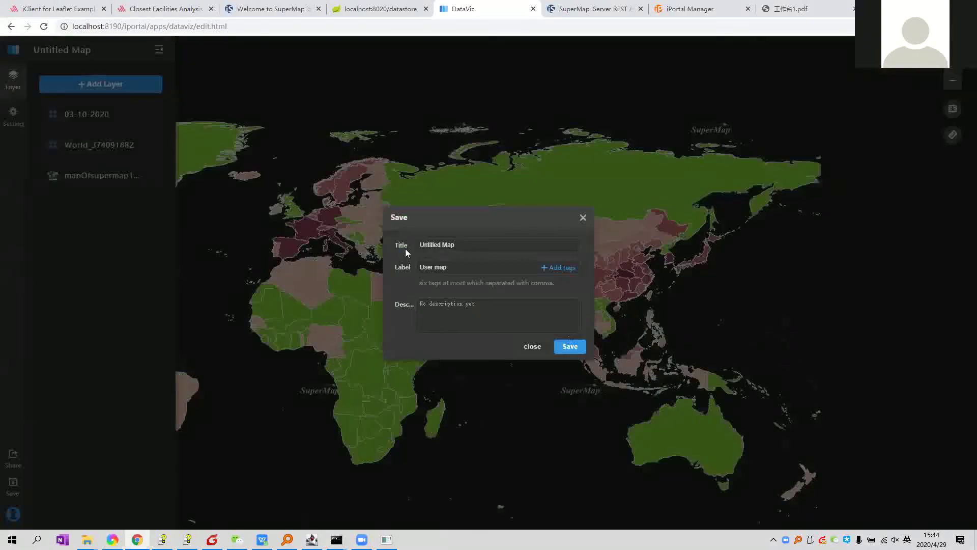
text(VirusMap)
click(567, 348)
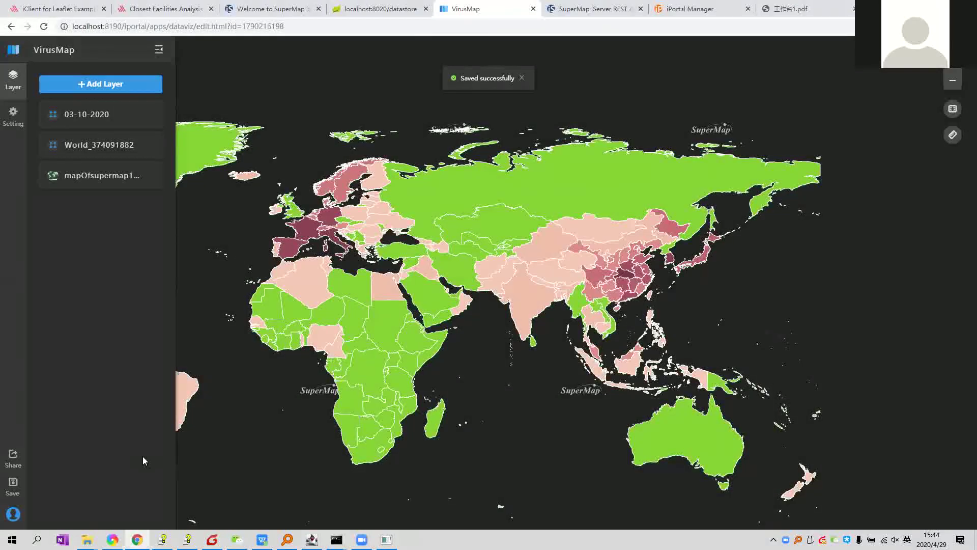
Set VirusMap's sharing state to Public, then navigate back out of the map editor.
click(13, 457)
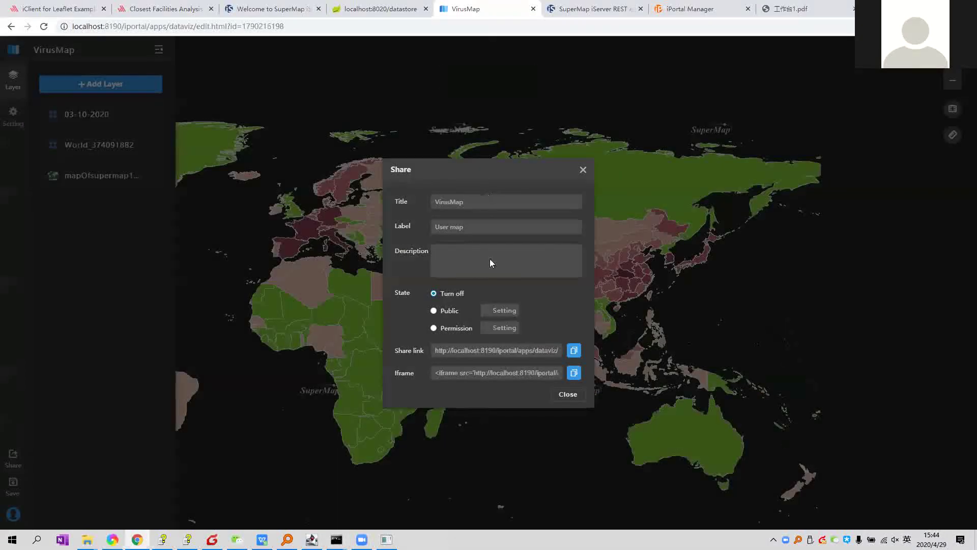
click(447, 315)
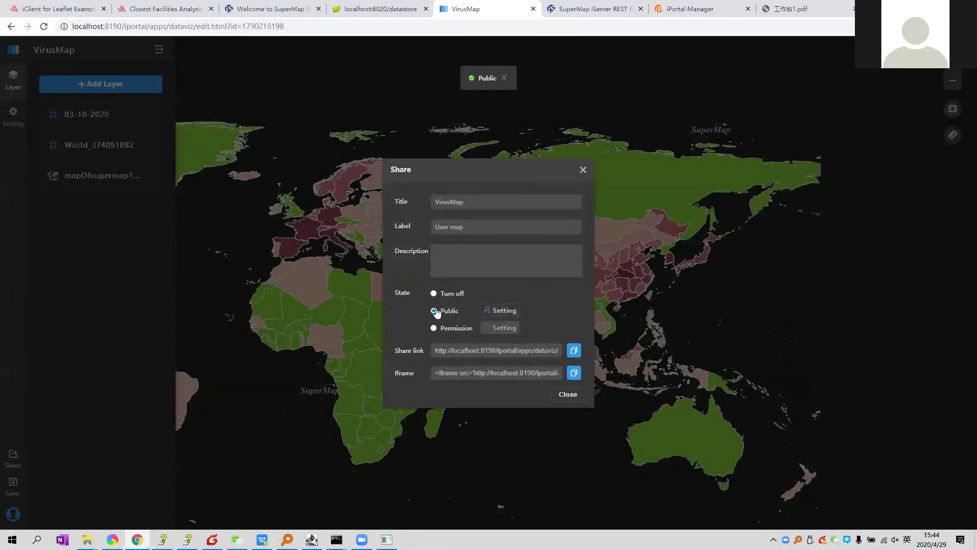
click(564, 395)
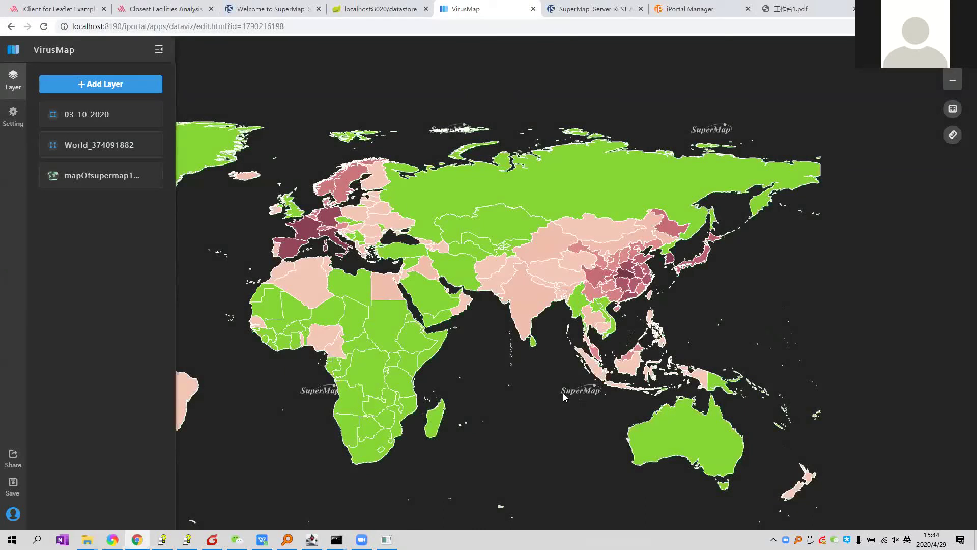
scroll(680, 340, up, 2)
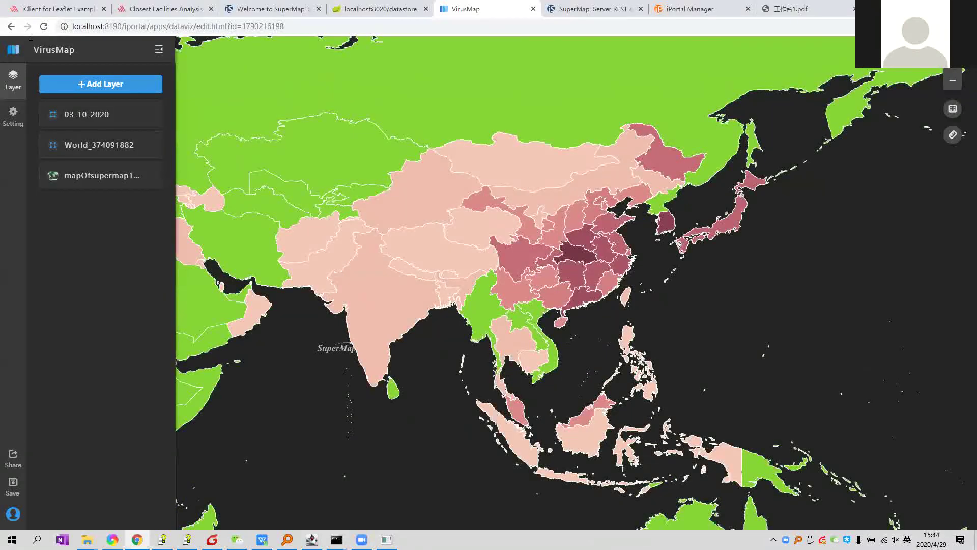
key(alt+Left)
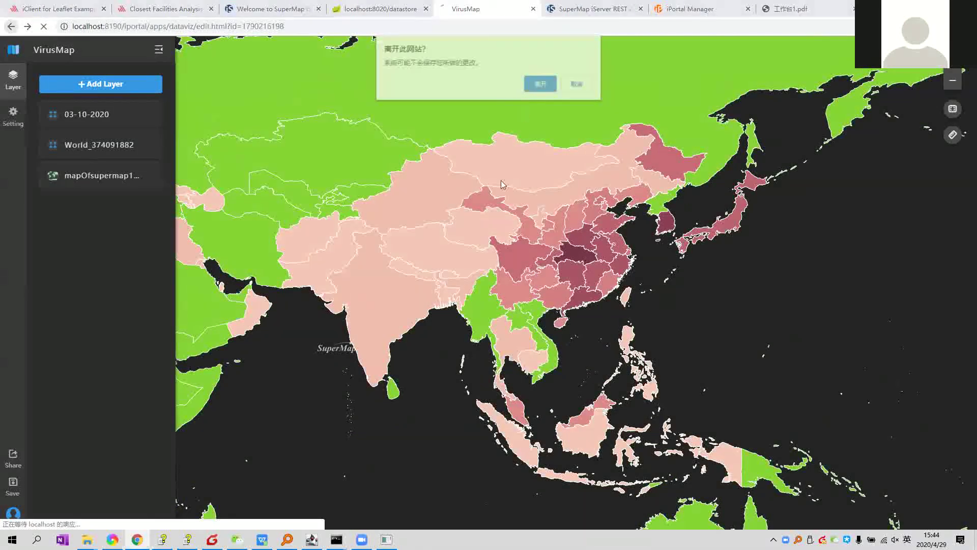
Leave the map editor and create a new MapDashboard from the Blank template.
click(543, 86)
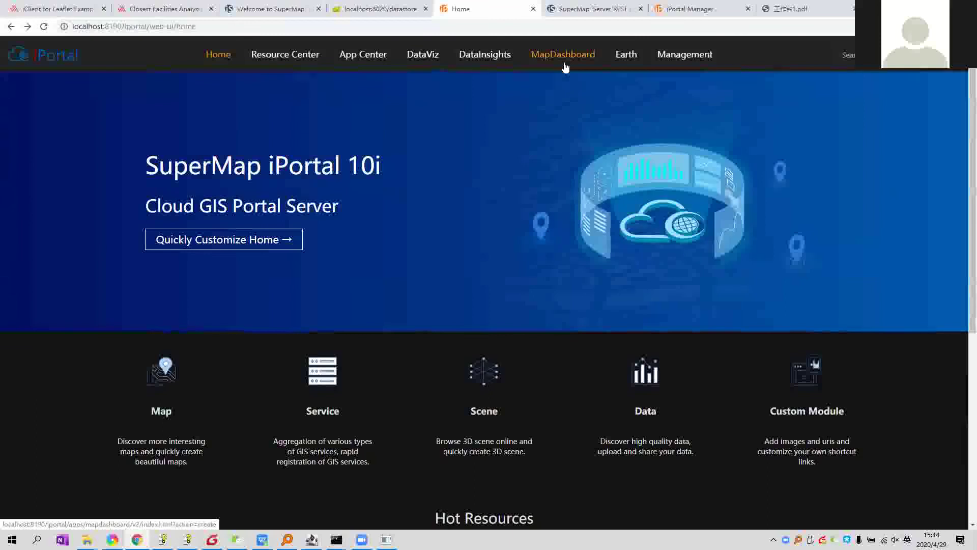
click(565, 64)
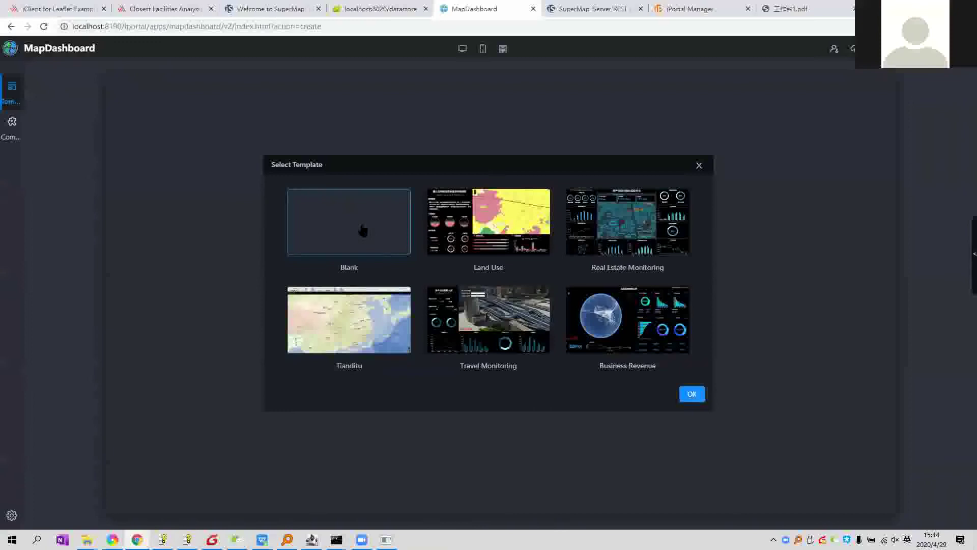
click(691, 399)
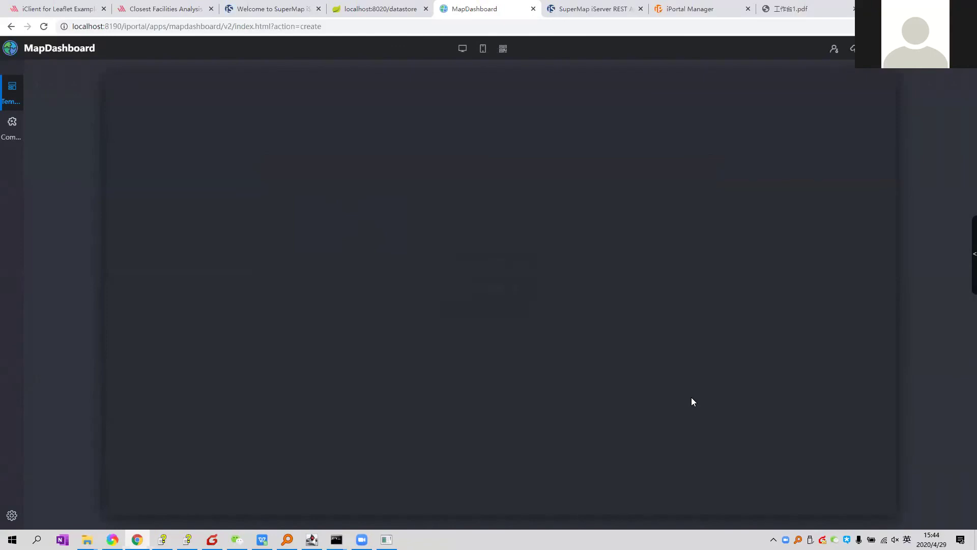
Place a Map component from the Components list onto the dashboard canvas.
click(10, 136)
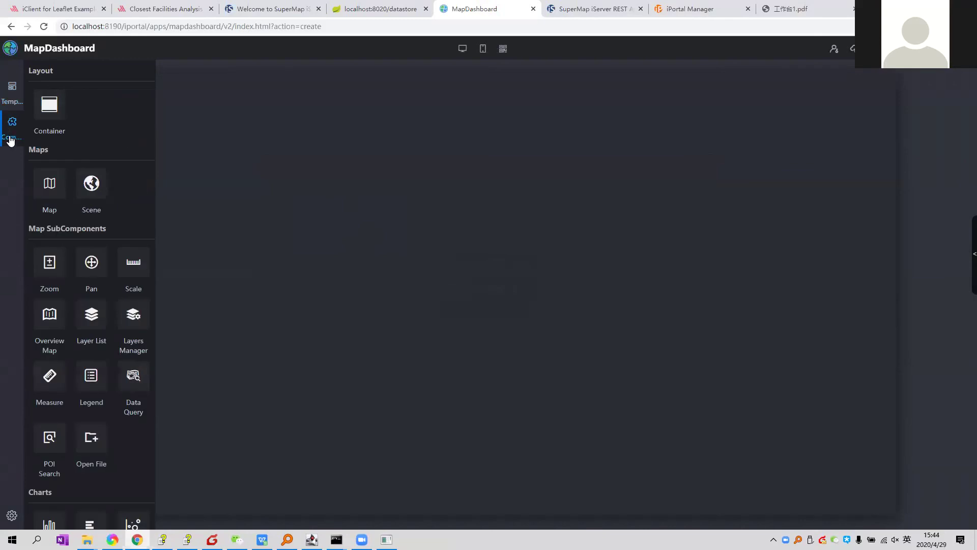
drag(57, 262, 59, 262)
scroll(72, 283, down, 5)
scroll(72, 114, up, 5)
drag(59, 189, 343, 199)
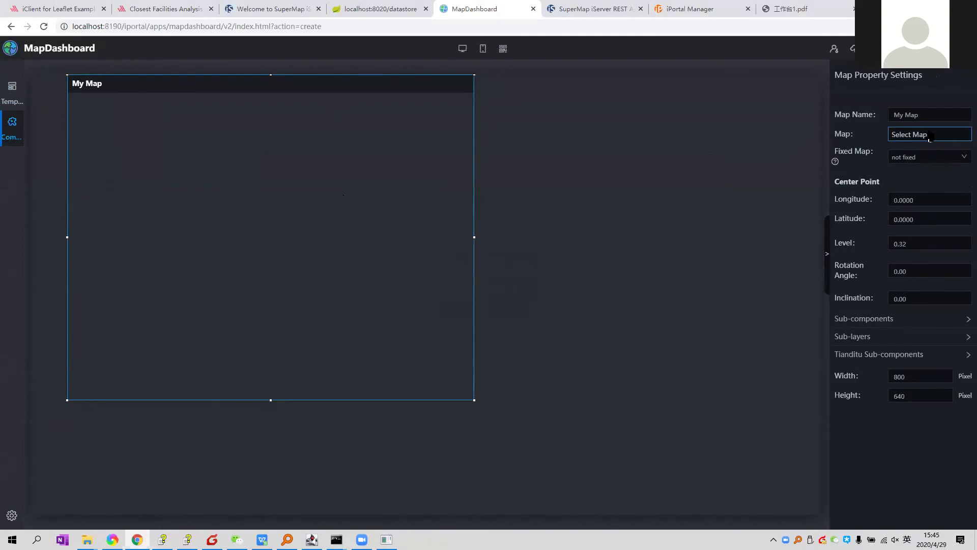
Set the map component to display VirusMap from Public Maps.
click(930, 135)
click(318, 216)
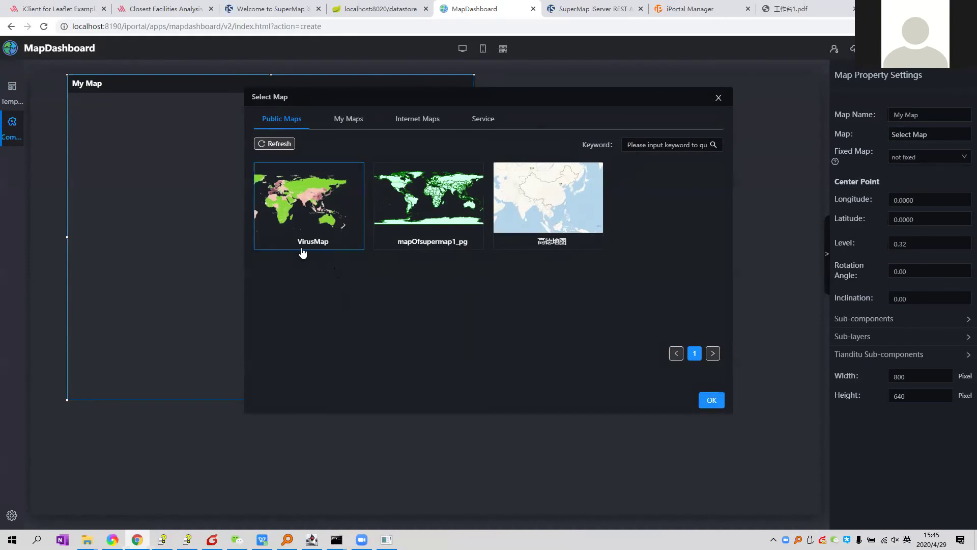
click(715, 398)
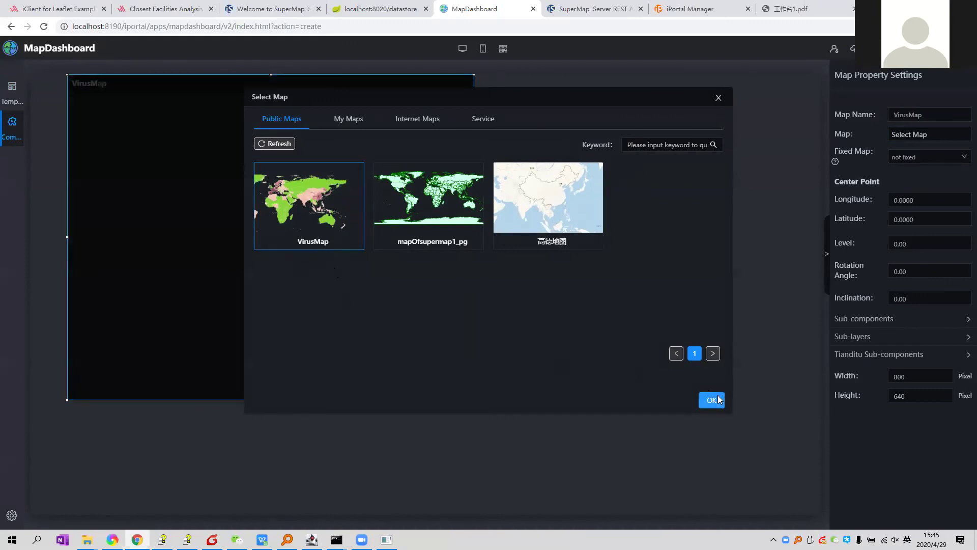
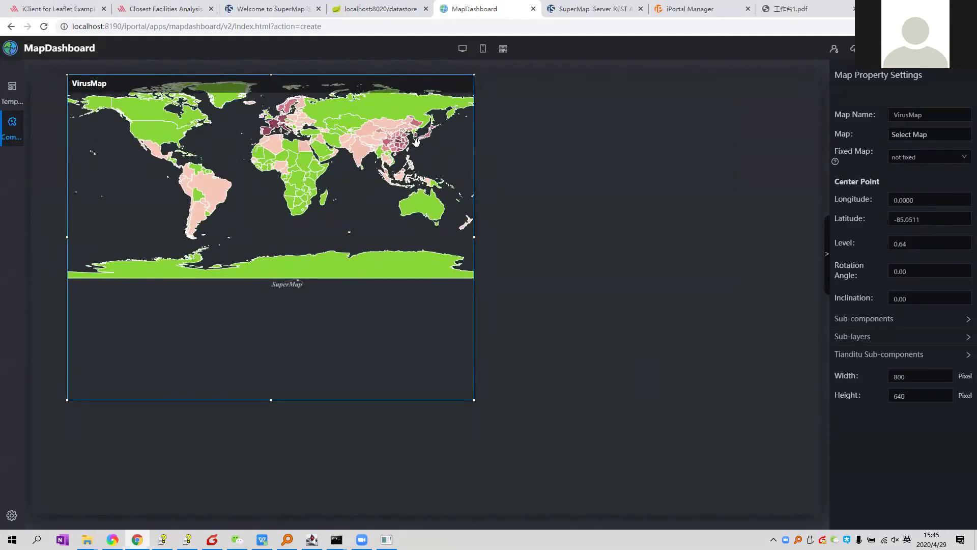
Zoom the VirusMap in to about level 2.88 and pan it onto East and Southeast Asia.
scroll(418, 141, up, 4)
drag(423, 216, 305, 209)
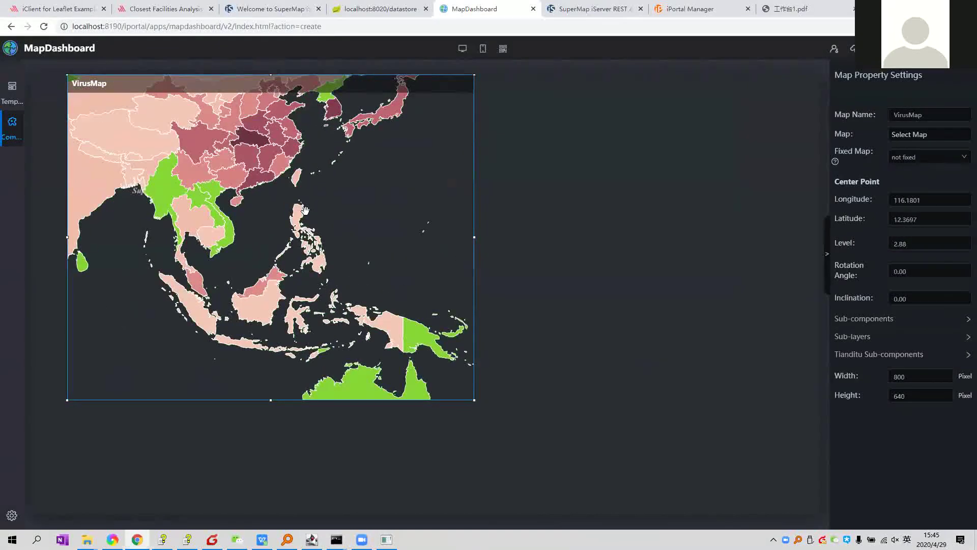
scroll(305, 209, up, 1)
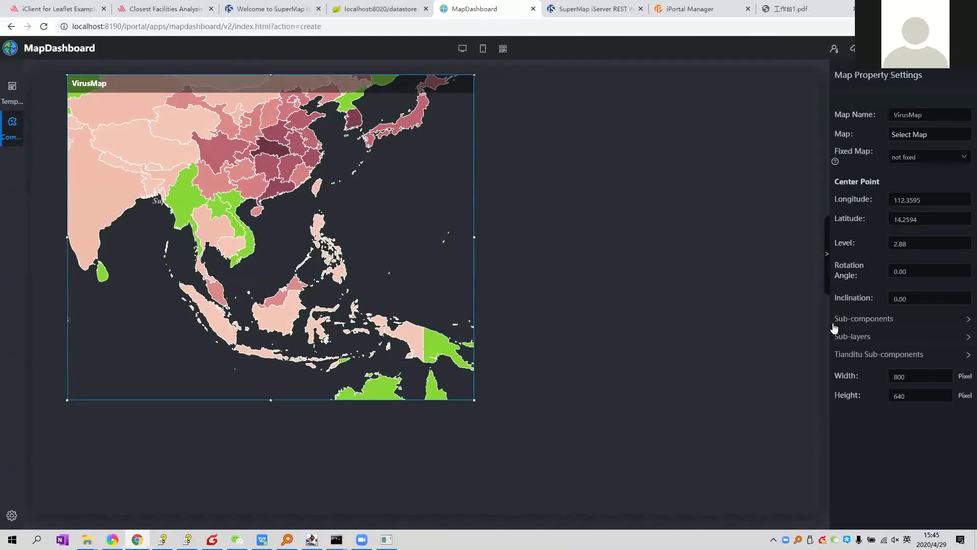
Turn on Identify for the VirusMap and add 03-10-2020 as its search layer.
click(859, 321)
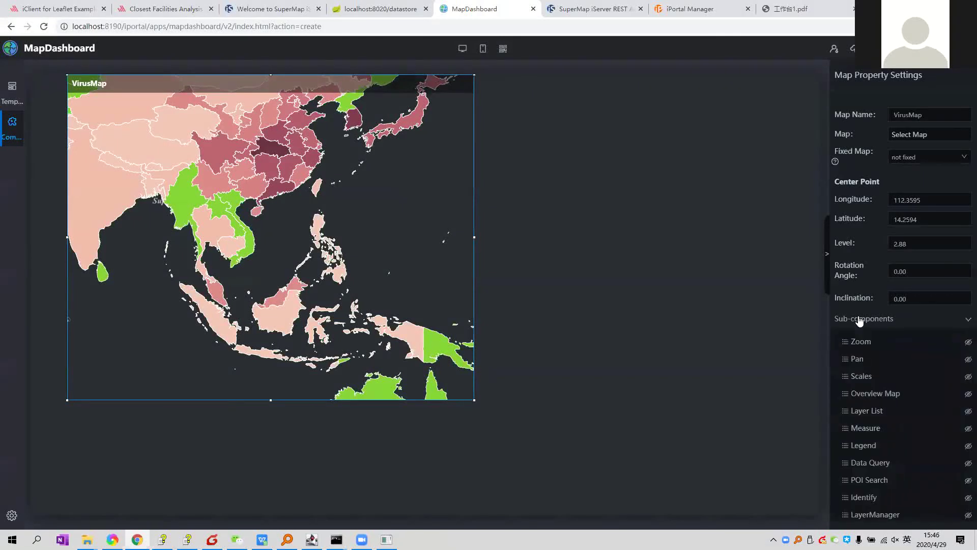
scroll(867, 278, down, 2)
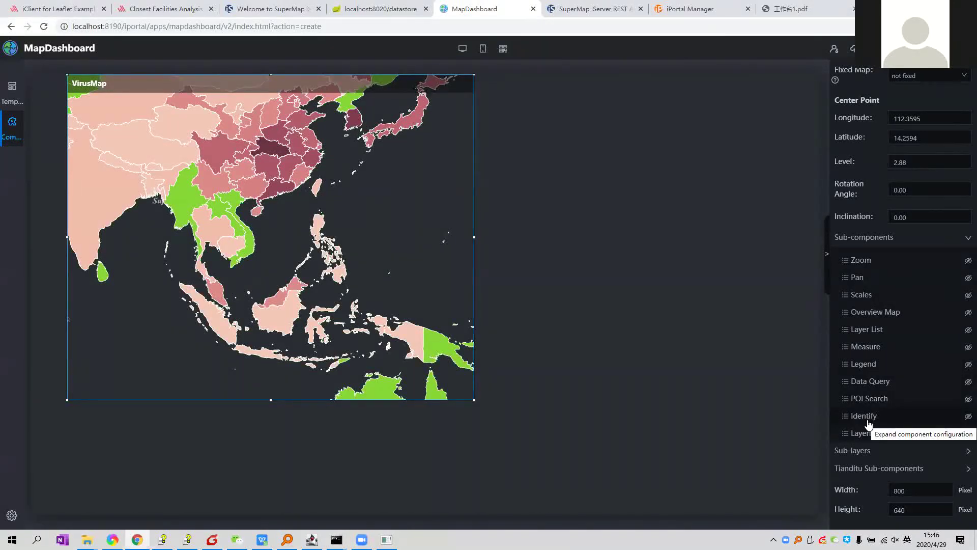
click(868, 423)
scroll(855, 367, down, 3)
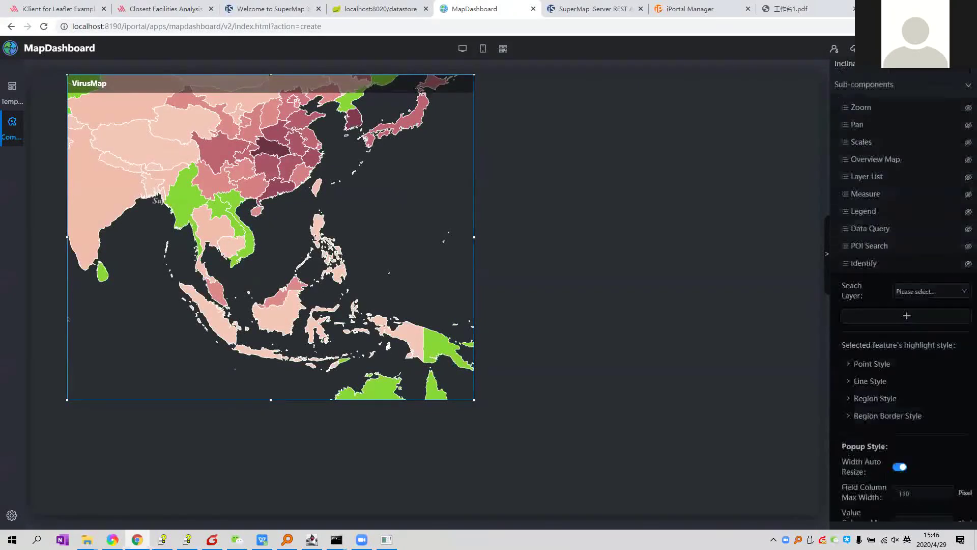
click(967, 264)
click(945, 291)
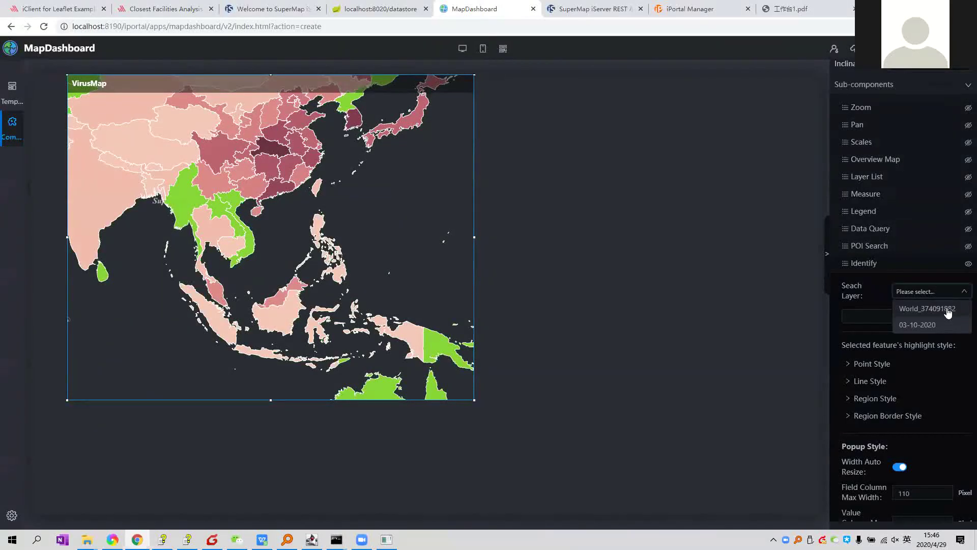
click(916, 329)
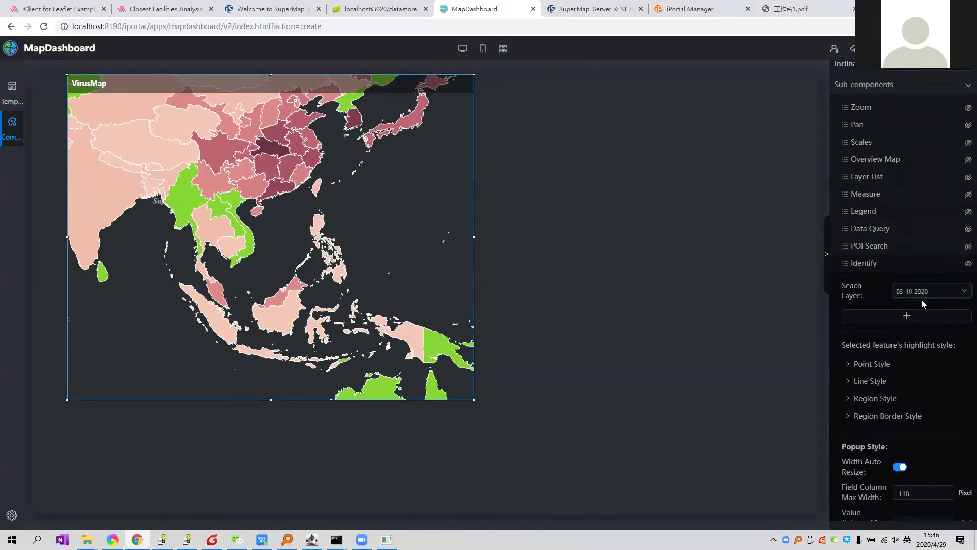
click(909, 316)
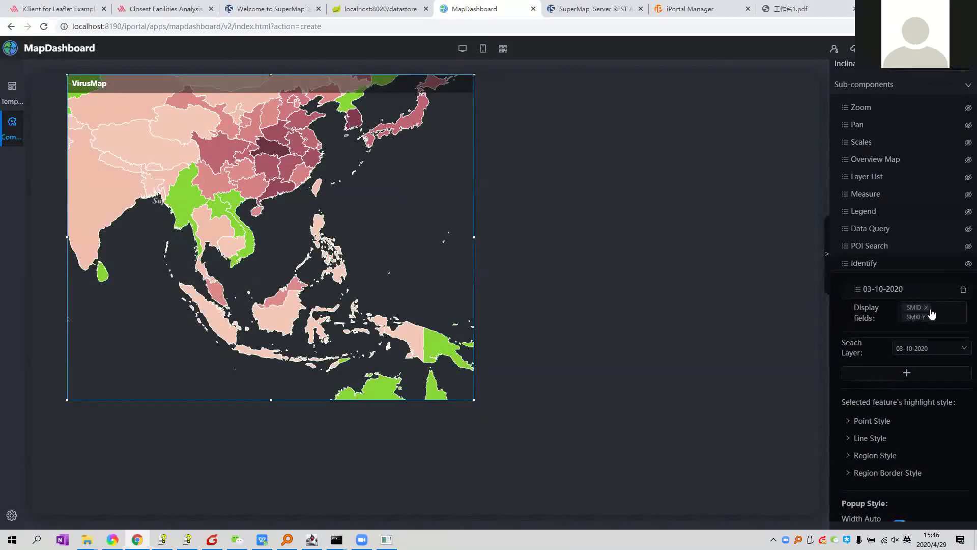
Replace SMID and SMKEY with COUNTRY_REGION, PROVINCE_STATE, CONFIRMED, RECOVERED and DEATHS display fields.
click(926, 308)
click(935, 312)
click(930, 310)
scroll(937, 356, down, 6)
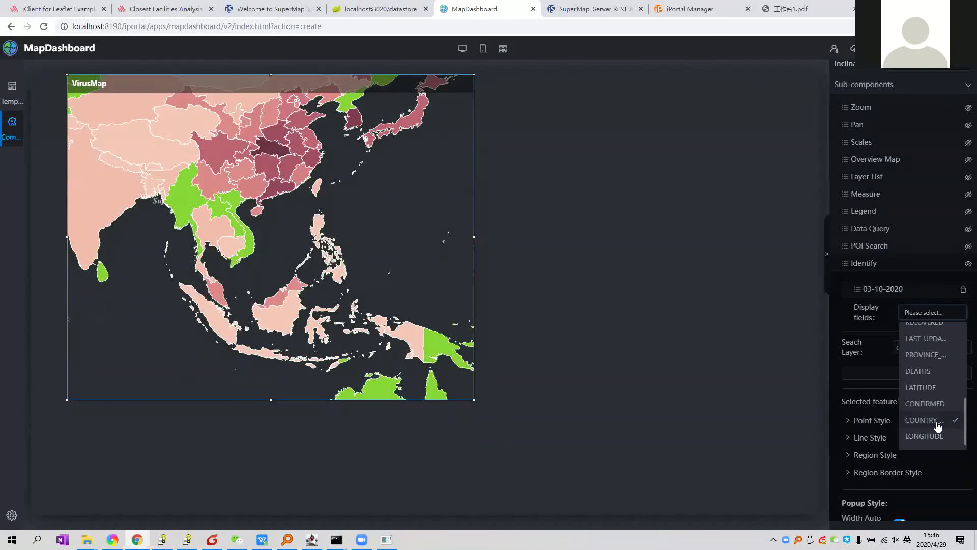
click(930, 421)
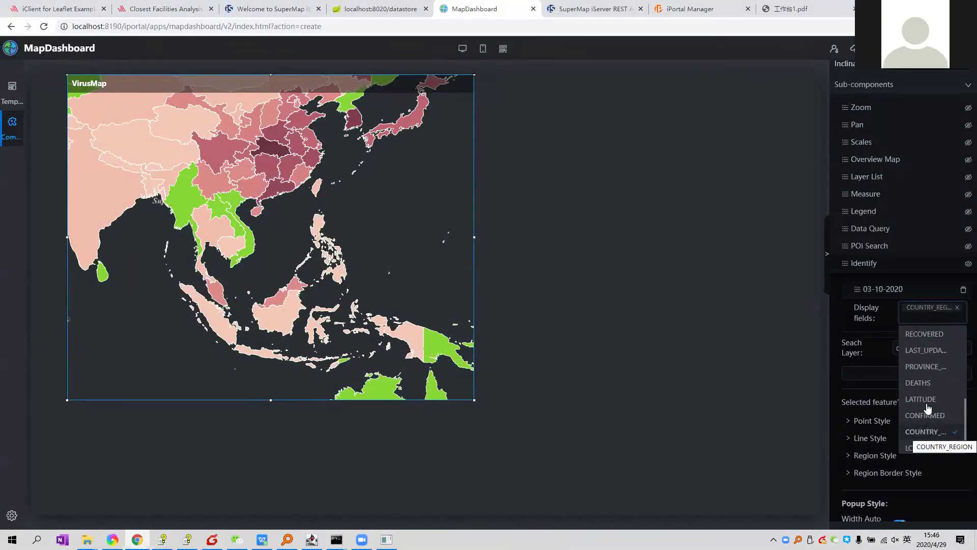
click(932, 368)
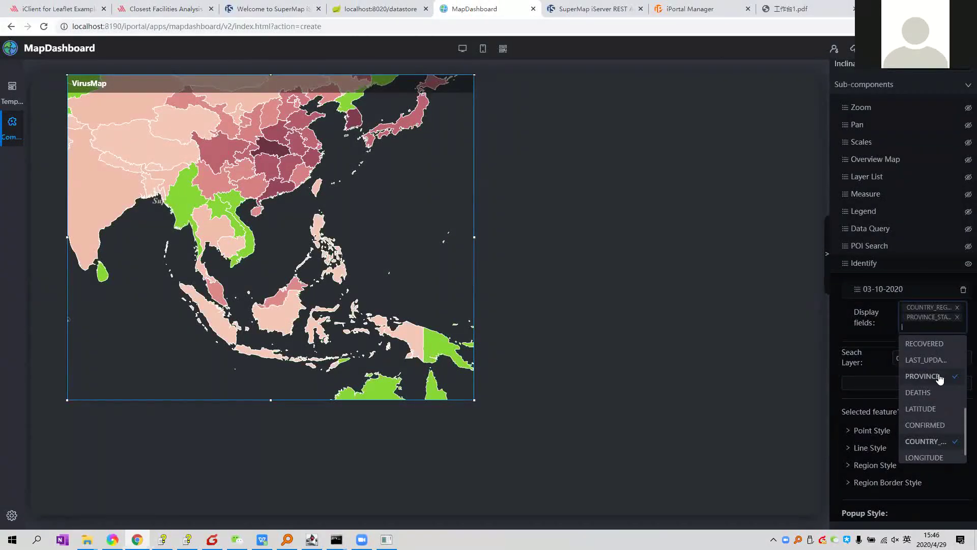
click(940, 425)
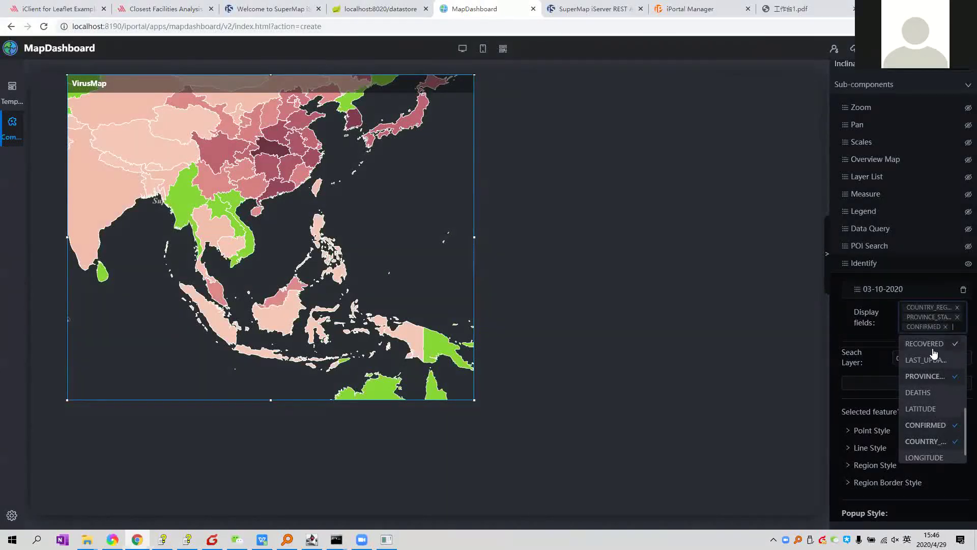
click(939, 402)
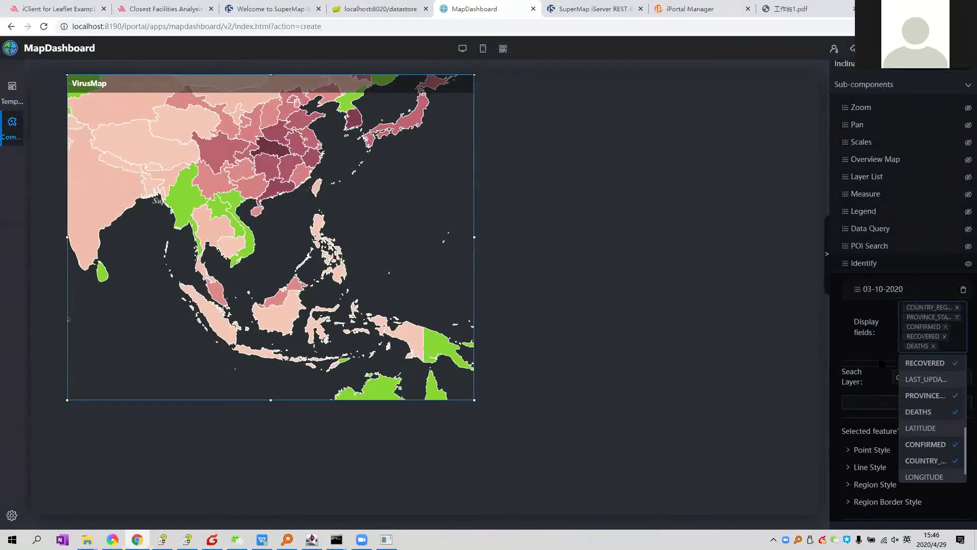
click(891, 360)
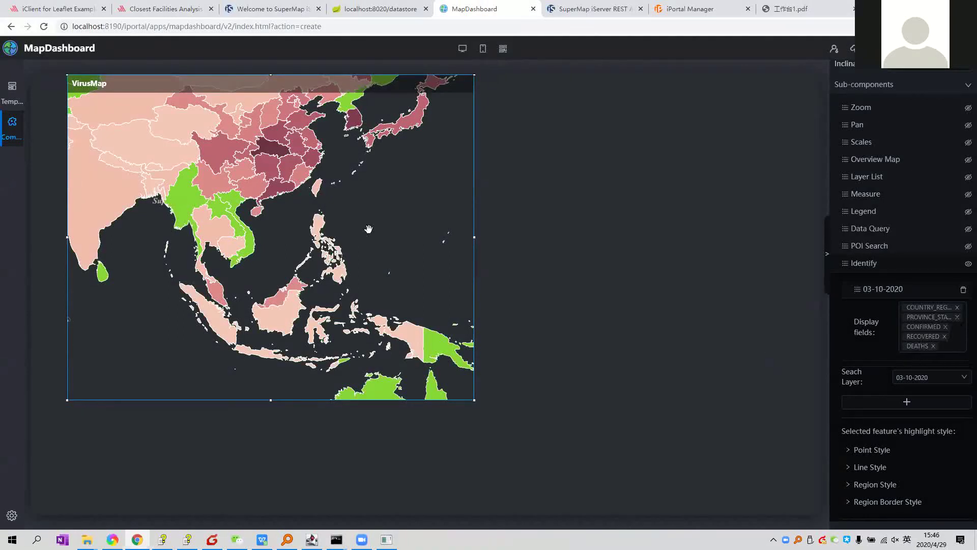
Centre the map on China, check Jiangxi's case-figure popup, then select the VirusMap widget.
drag(280, 176, 346, 282)
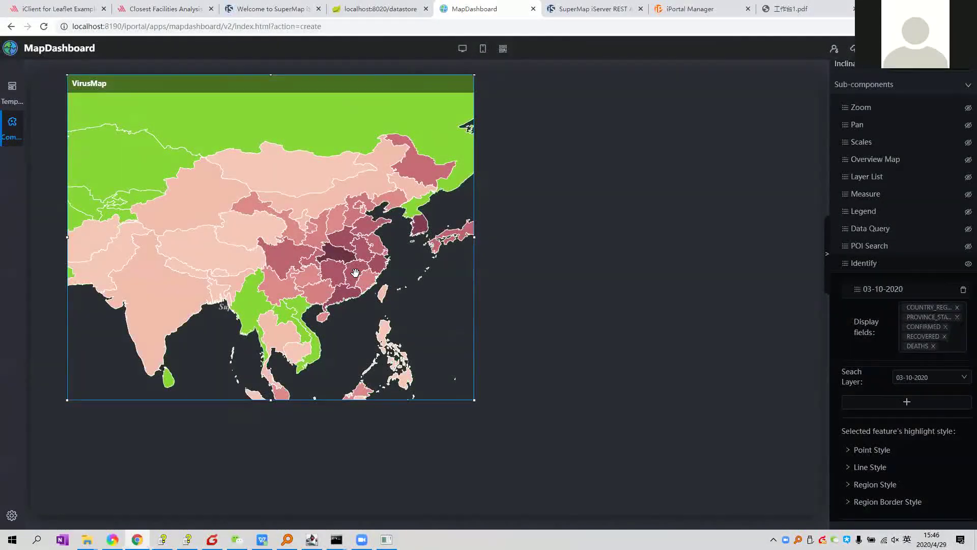
click(355, 272)
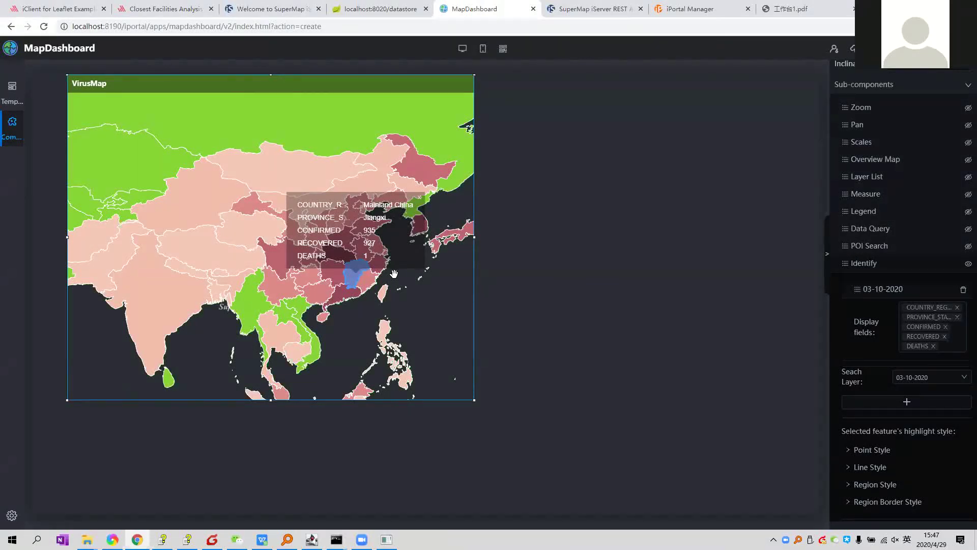
drag(418, 290, 414, 271)
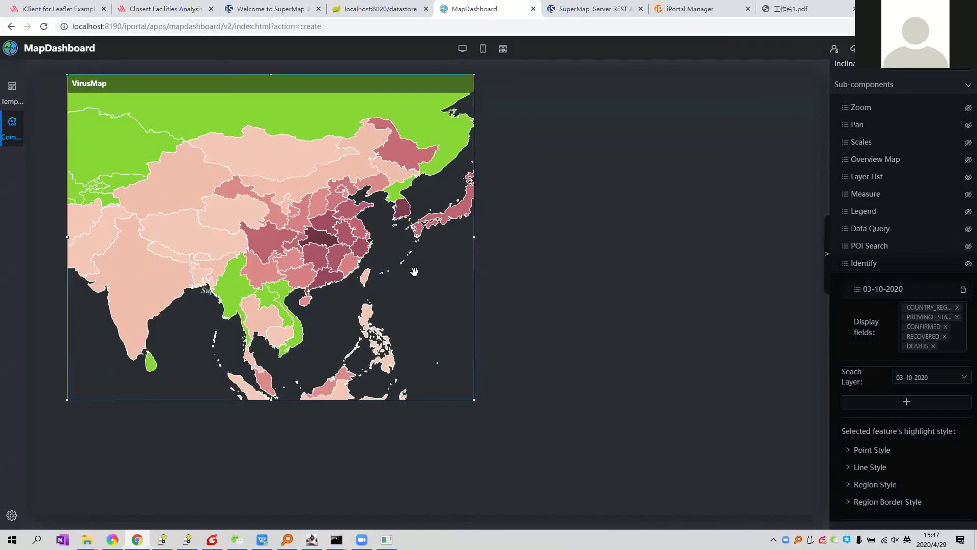
click(235, 115)
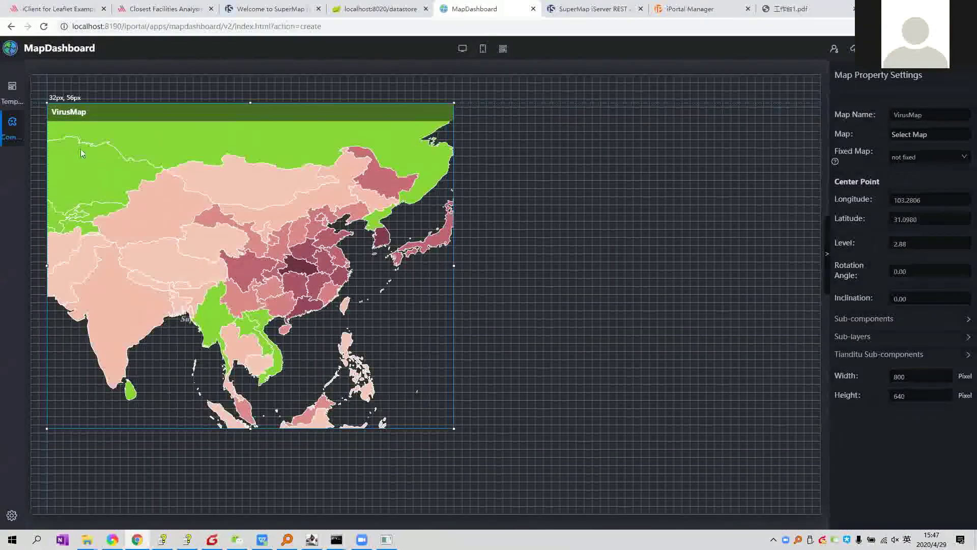
Place a Text component at the top of the canvas, stretched across the full width.
click(12, 121)
scroll(90, 322, down, 3)
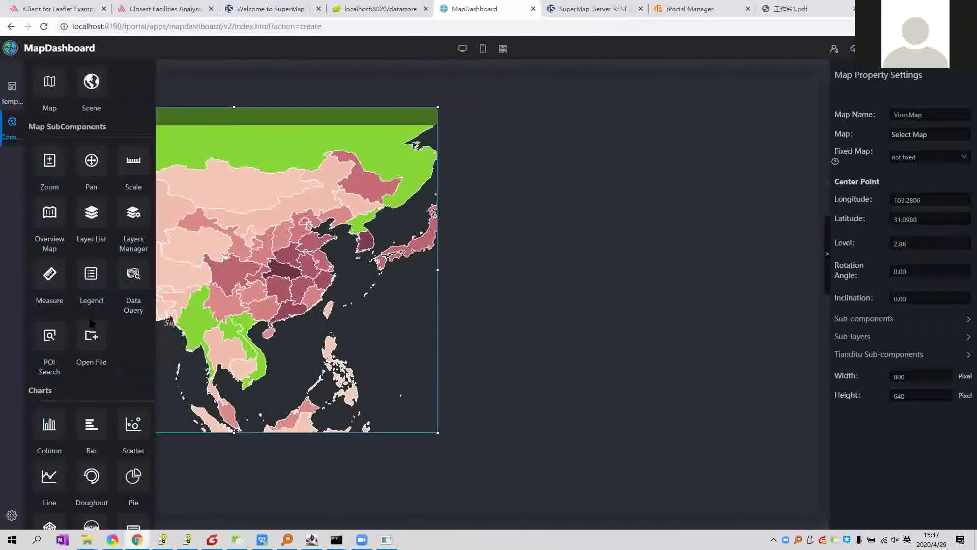
scroll(130, 333, down, 2)
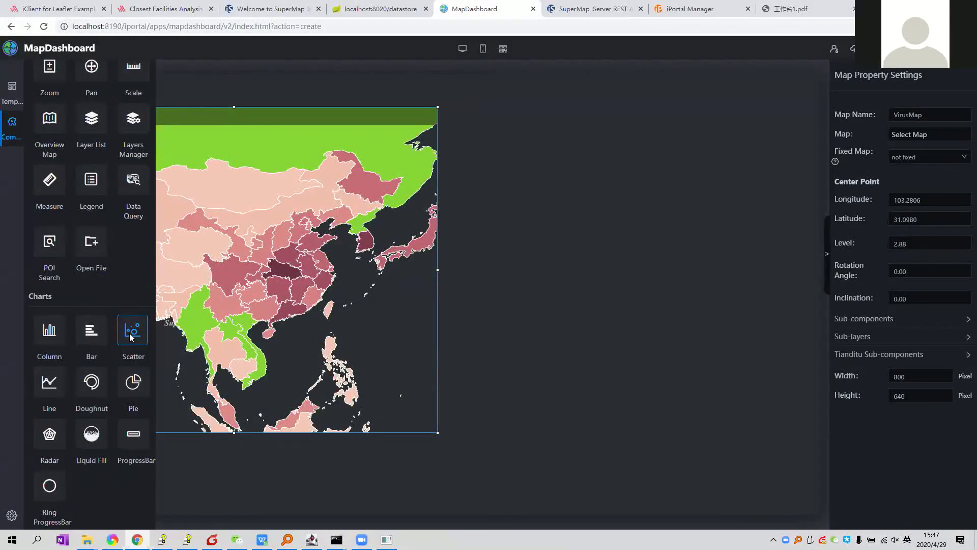
scroll(92, 255, up, 3)
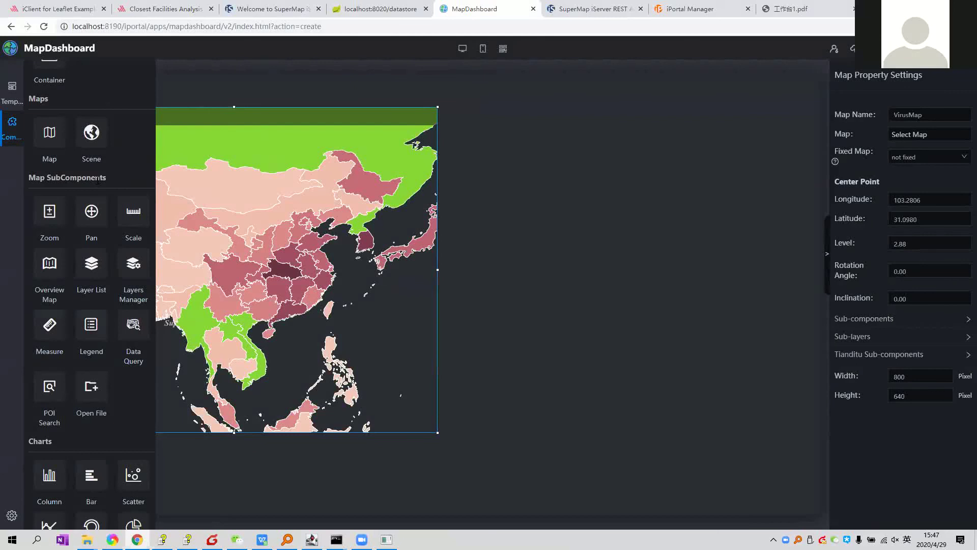
scroll(94, 186, up, 1)
scroll(96, 204, down, 6)
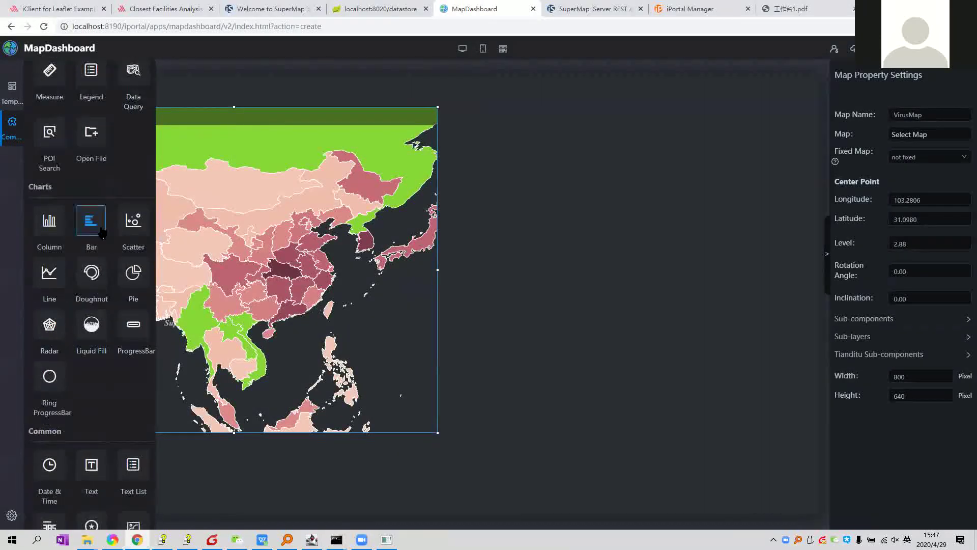
scroll(109, 247, down, 1)
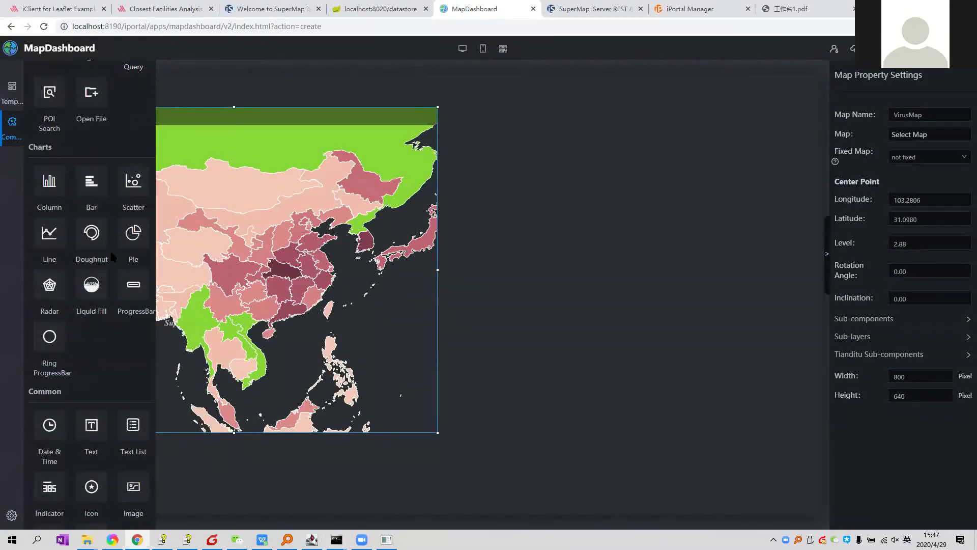
drag(90, 415, 392, 89)
drag(237, 75, 167, 77)
drag(275, 85, 821, 91)
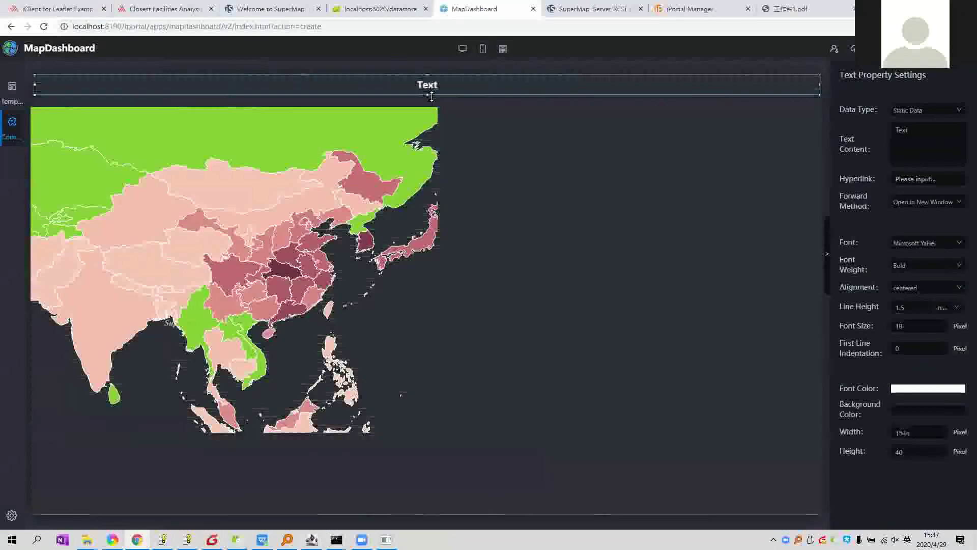
click(431, 98)
drag(431, 99, 431, 108)
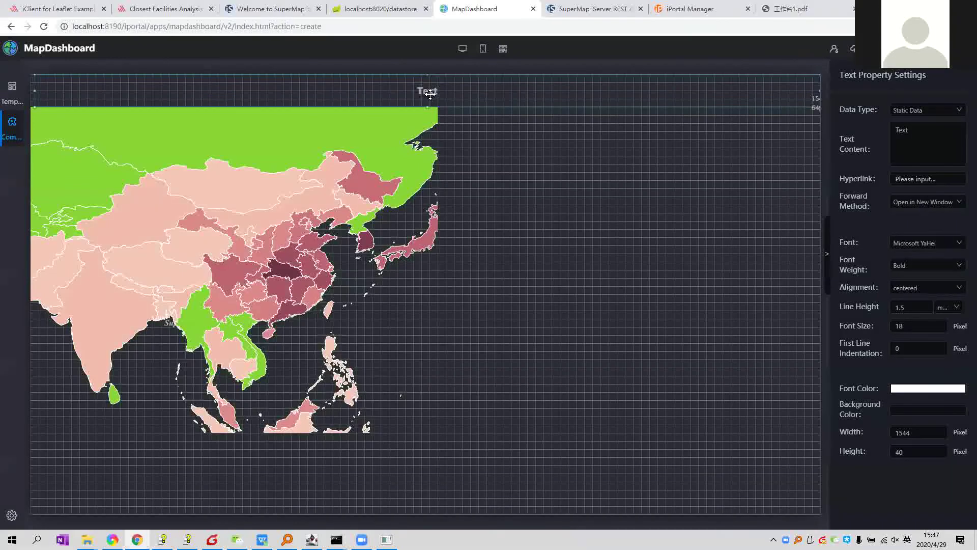
Set the text to 'Virus Dashboard' in Bold at font size 50.
drag(932, 162, 811, 142)
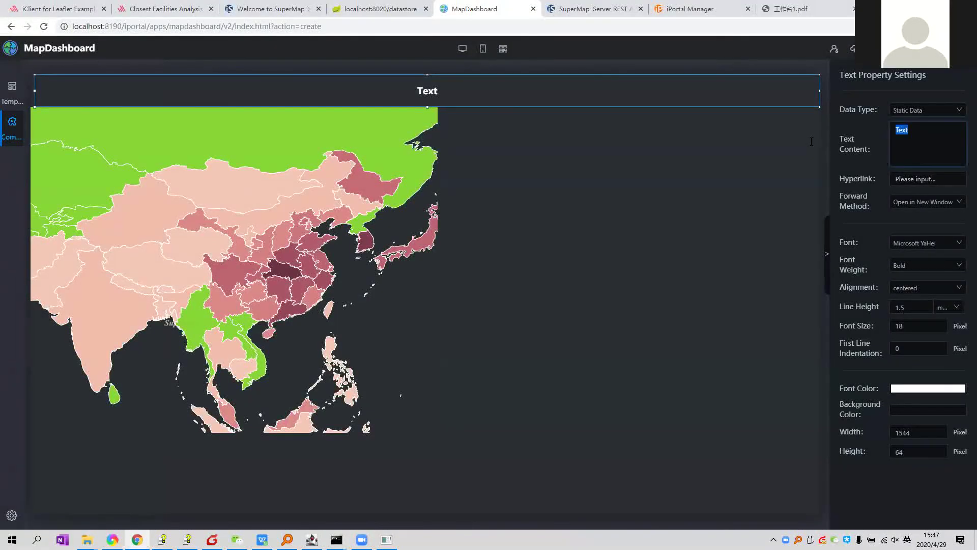
text(Virus Dah)
key(BackSpace)
text(shbo)
key(BackSpace)
key(BackSpace)
text(board)
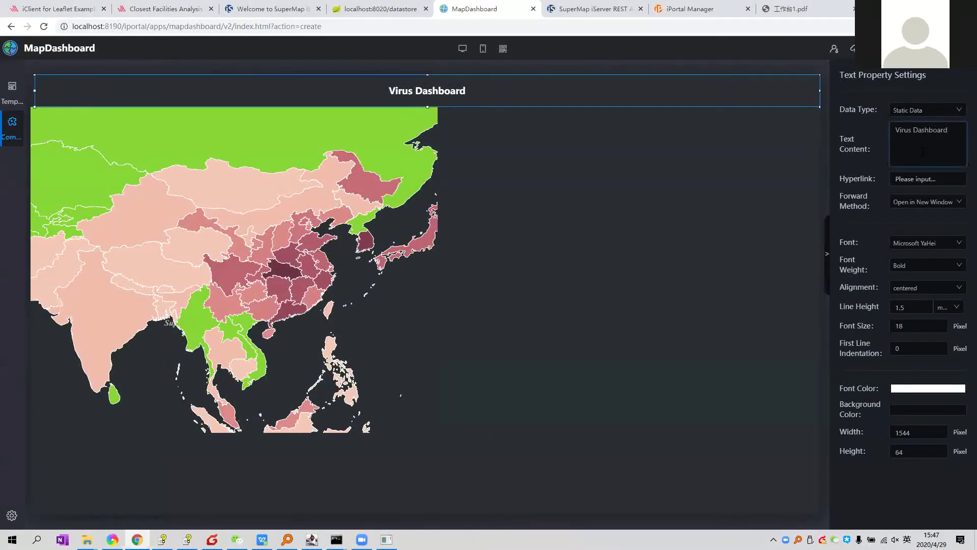
click(938, 269)
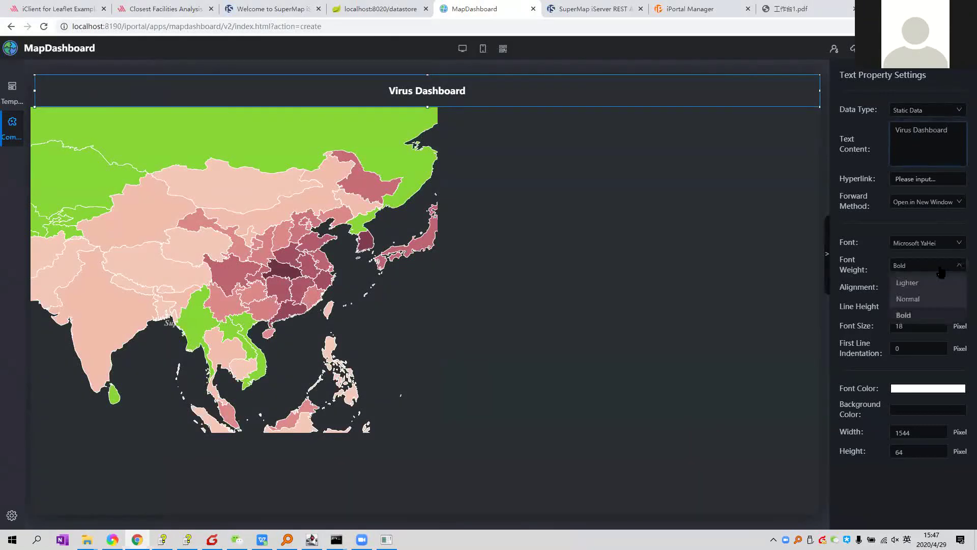
click(918, 314)
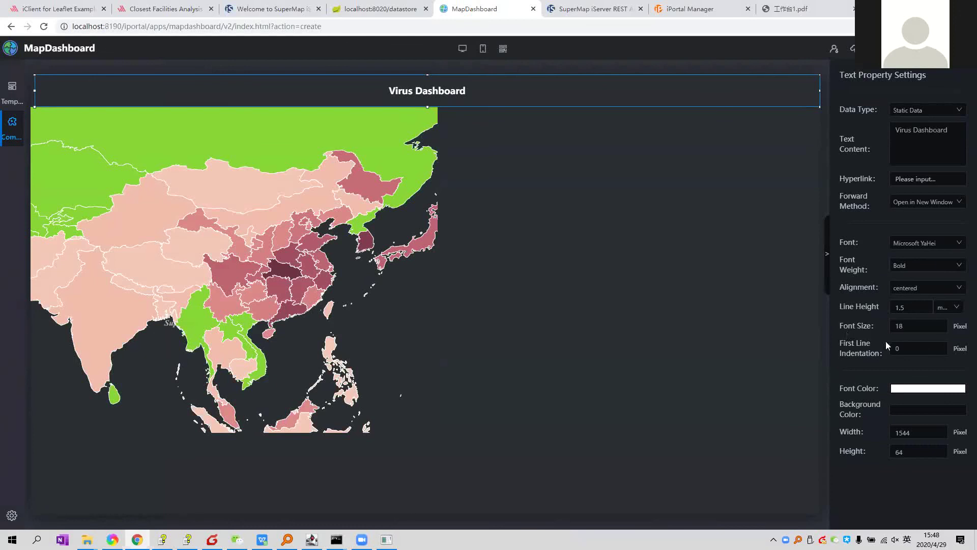
text(30)
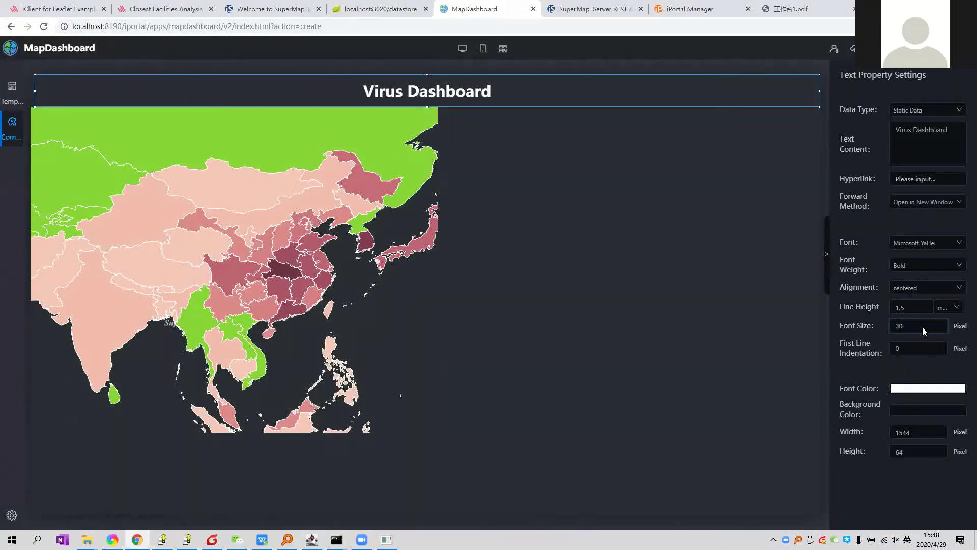
text(50)
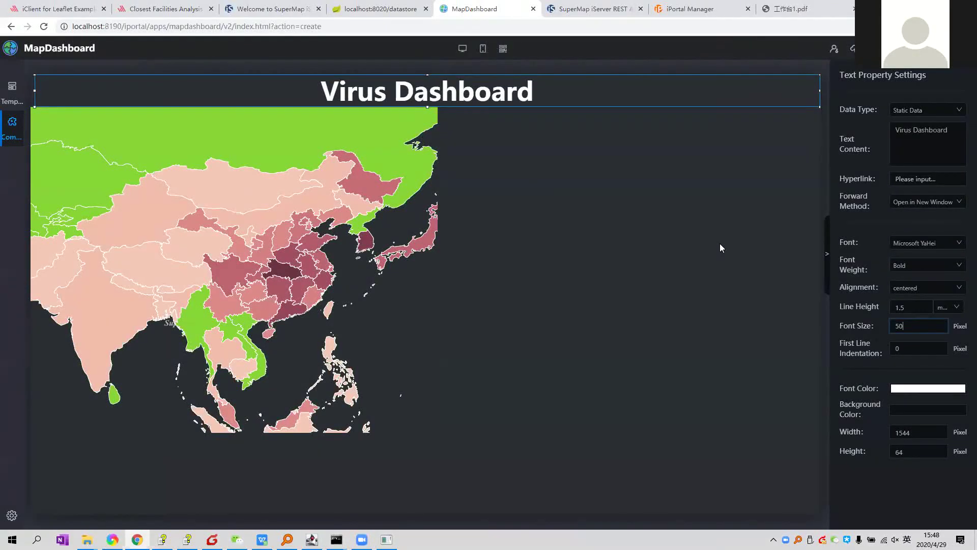
click(460, 103)
Give the title banner an opaque dark blue (#062948) background.
click(464, 102)
click(905, 410)
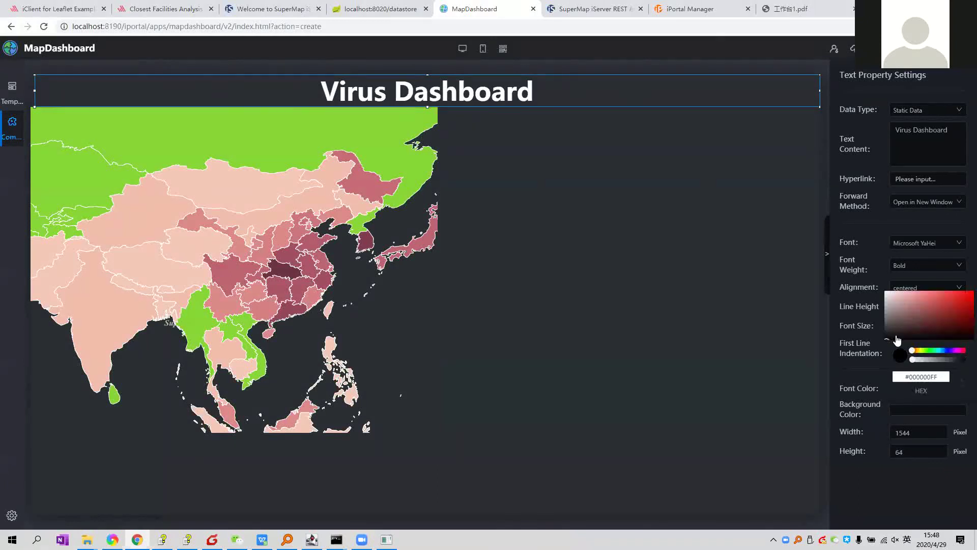
click(920, 351)
drag(921, 351, 968, 328)
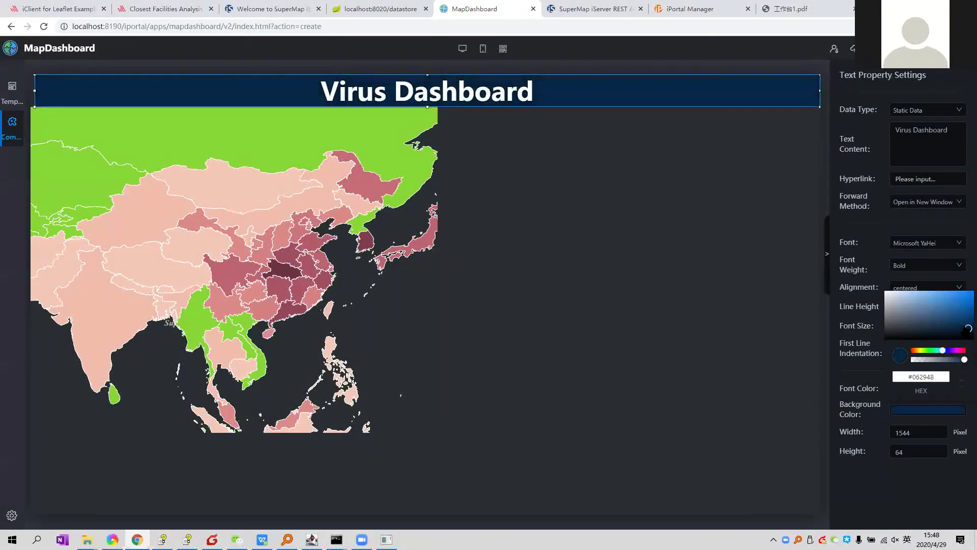
click(640, 302)
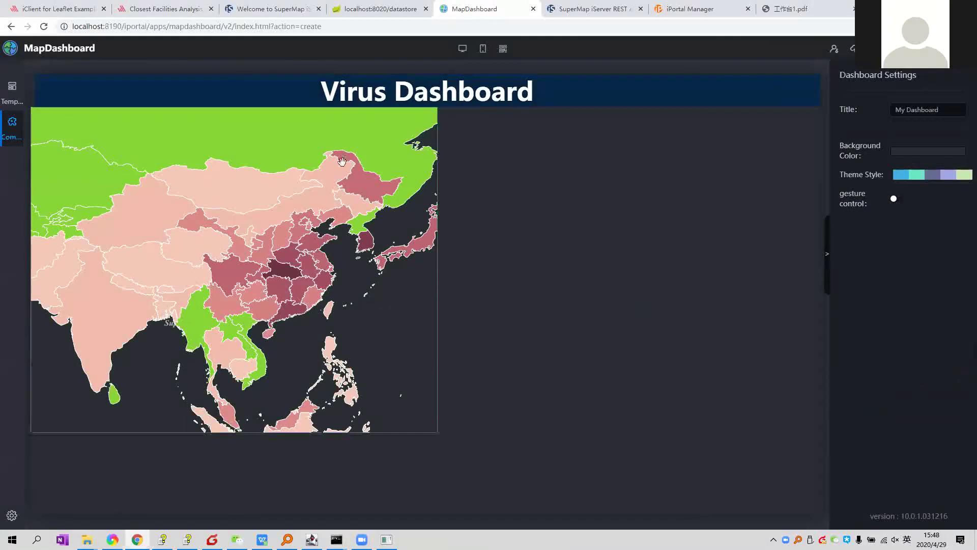
Align the map directly under the banner with their left edges lined up.
click(342, 135)
drag(347, 125, 340, 128)
click(517, 160)
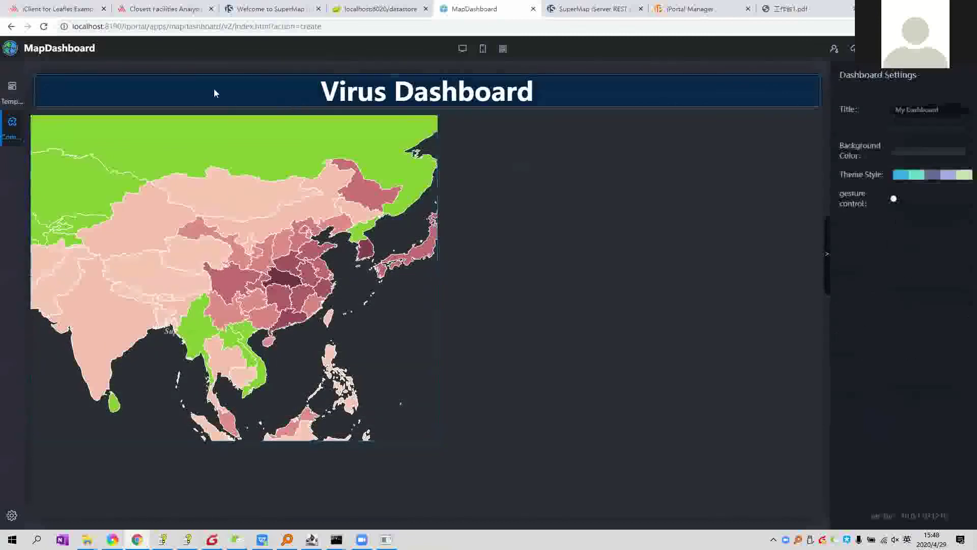
click(214, 88)
drag(32, 91, 29, 90)
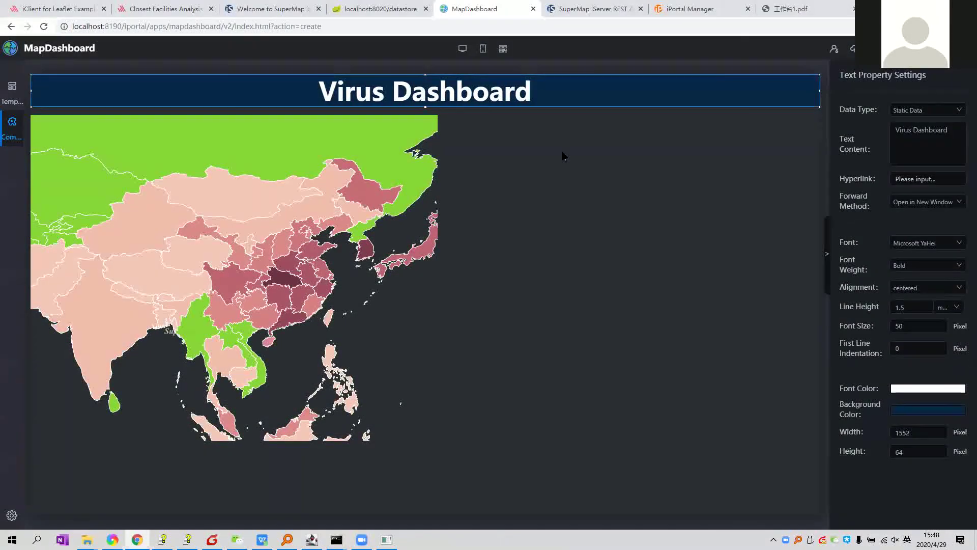
click(562, 155)
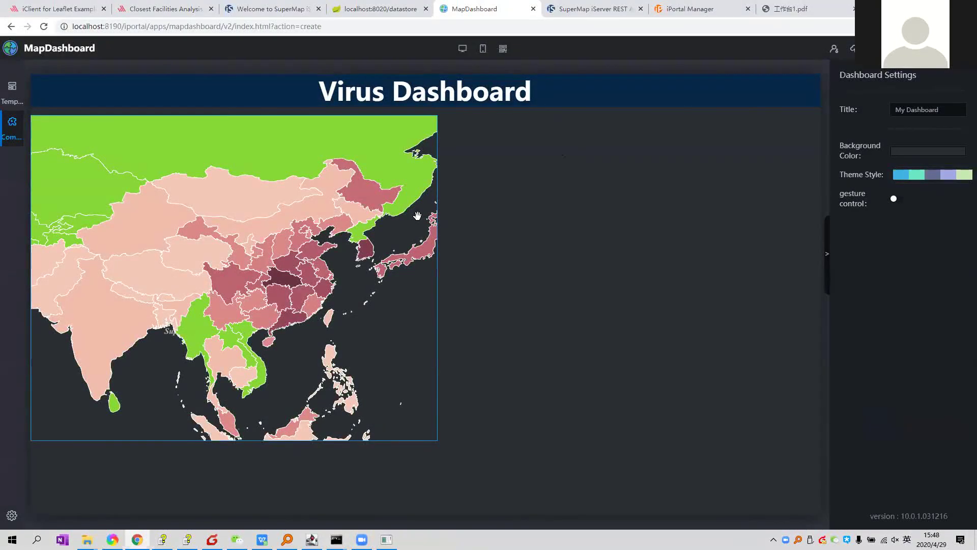
Add a Date & Time widget at the banner's right end, widened to 456 px.
click(13, 125)
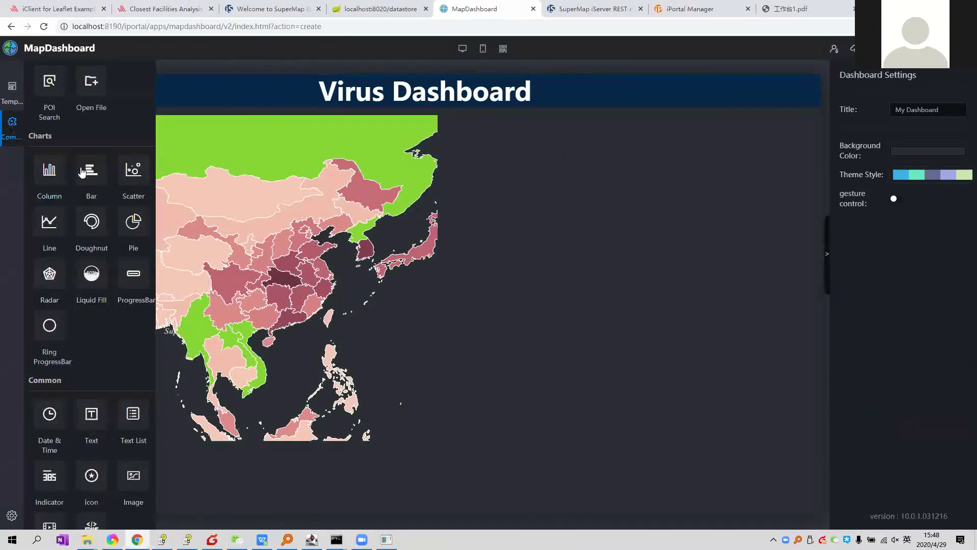
drag(49, 415, 643, 95)
drag(735, 99, 769, 95)
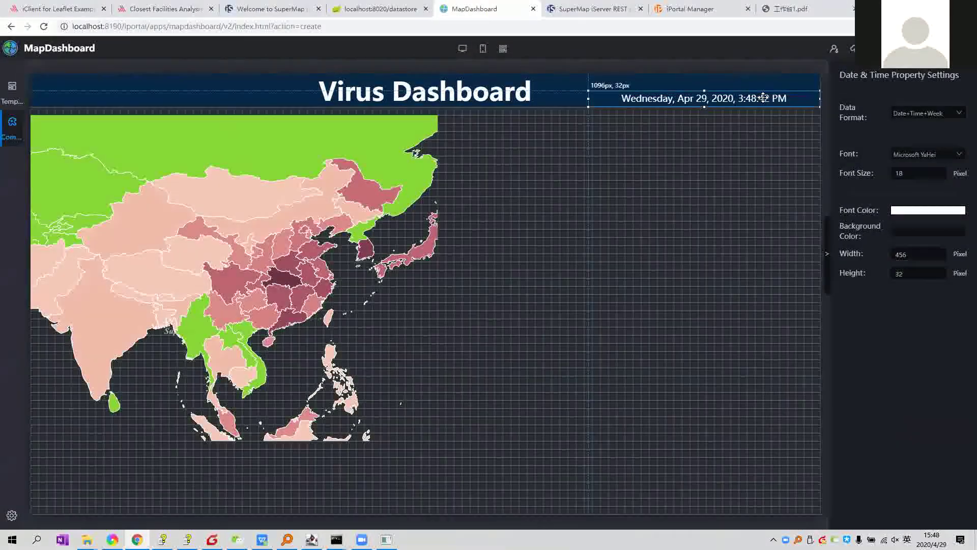
click(715, 118)
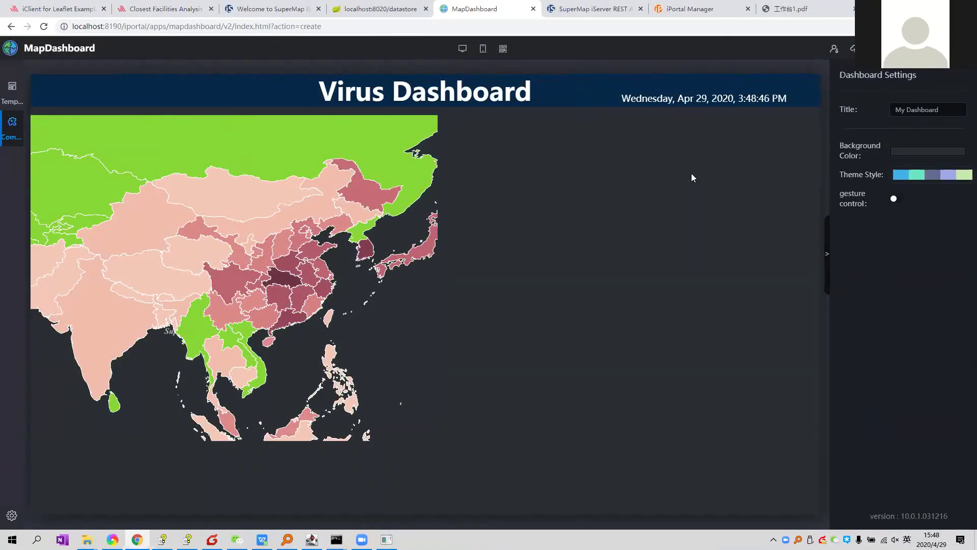
mouse_move(31, 82)
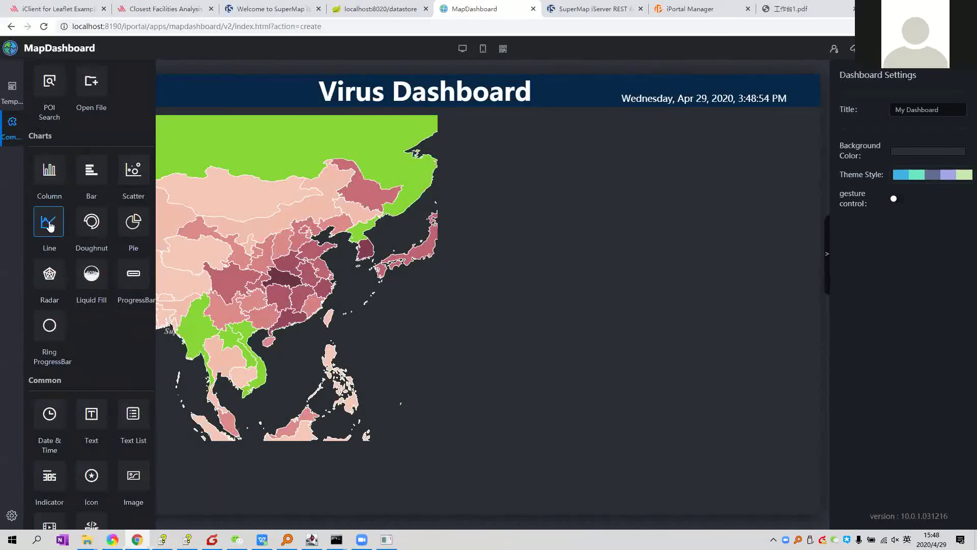
Add a sample line chart to the right of the map and browse its data sources.
drag(50, 226, 643, 274)
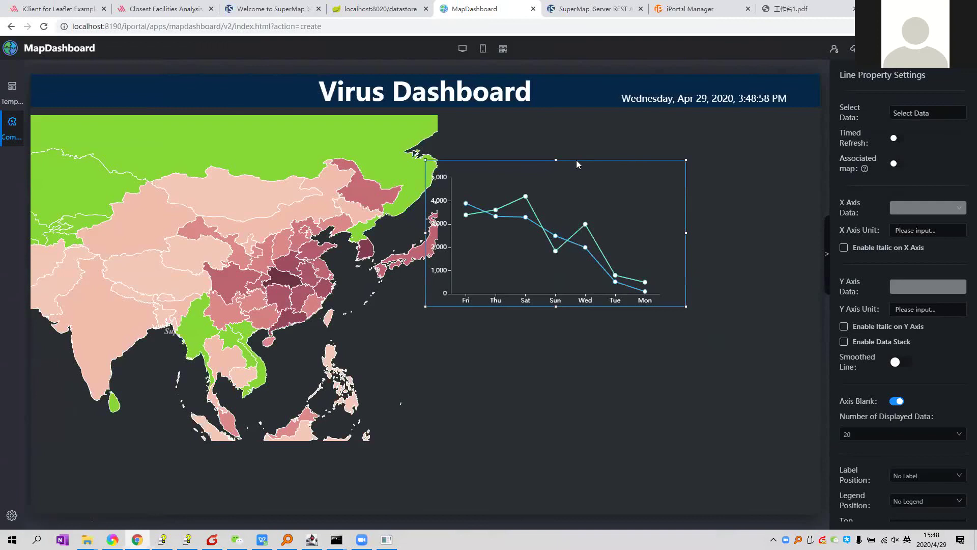
drag(578, 164, 634, 175)
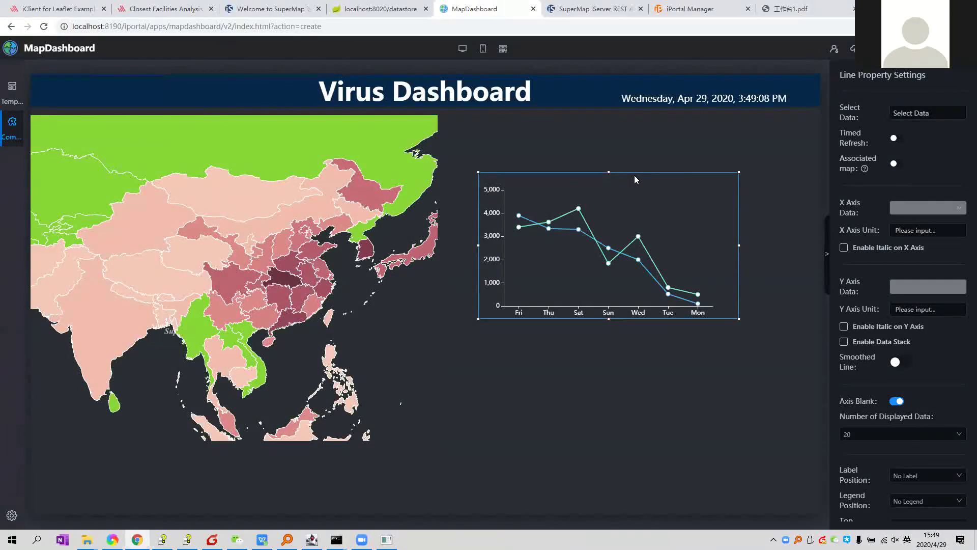
click(916, 113)
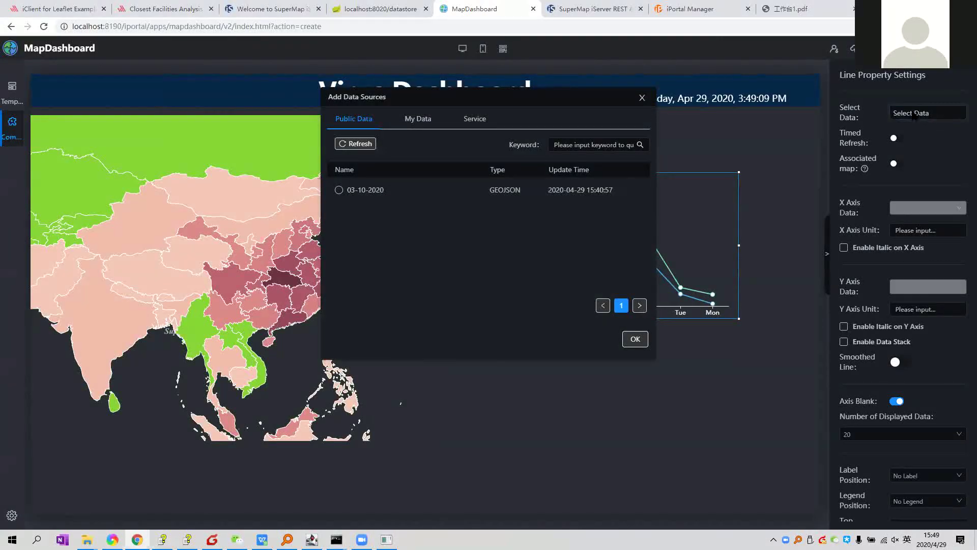
click(418, 118)
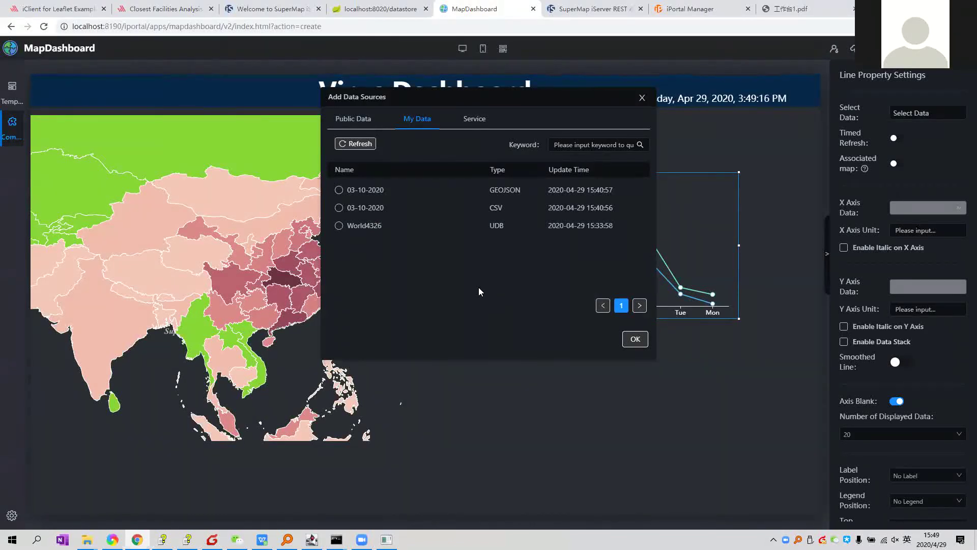
Leave the chart's data source list and go to the iPortal home page.
click(643, 98)
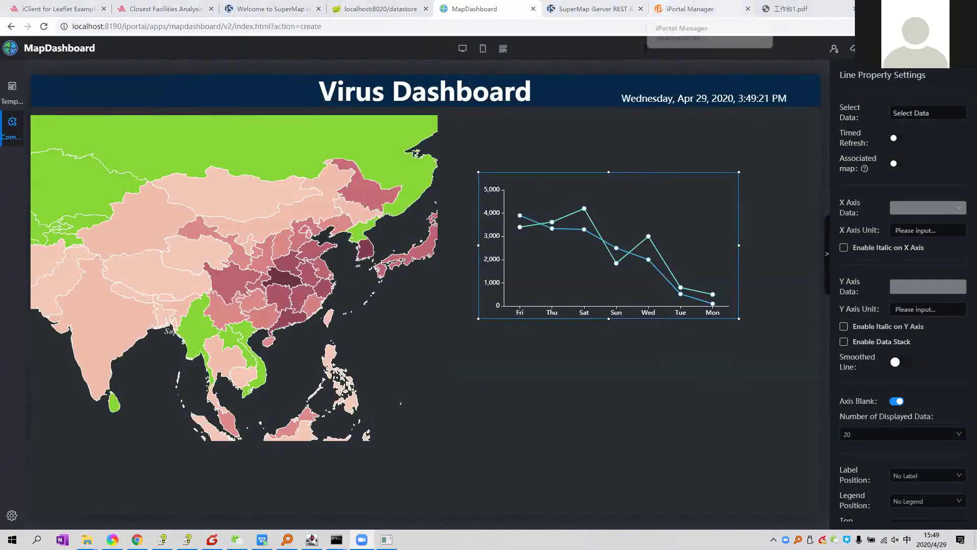
click(677, 9)
click(58, 54)
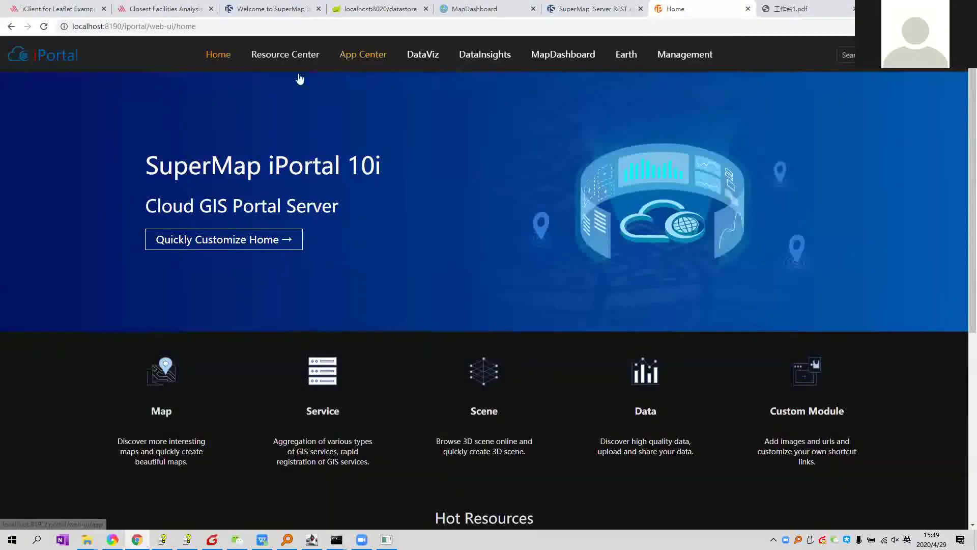
Start a new data upload from the Resource Center with Data Type set to Excel.
mouse_move(294, 59)
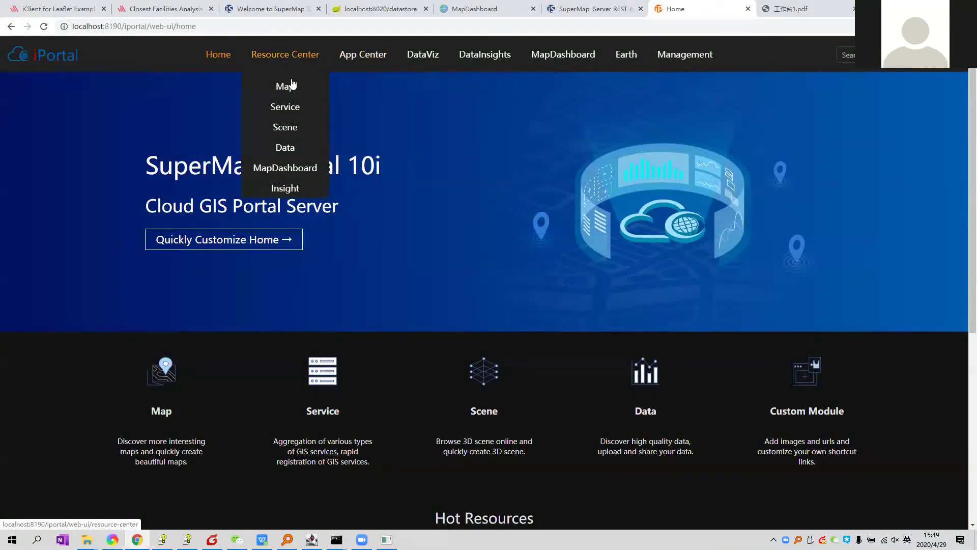
click(295, 147)
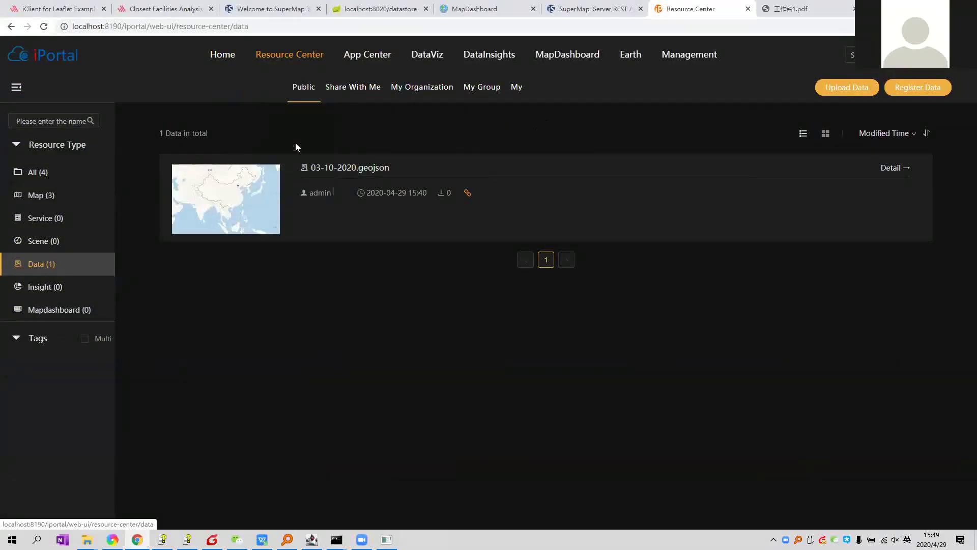
click(863, 87)
click(449, 156)
scroll(436, 204, down, 2)
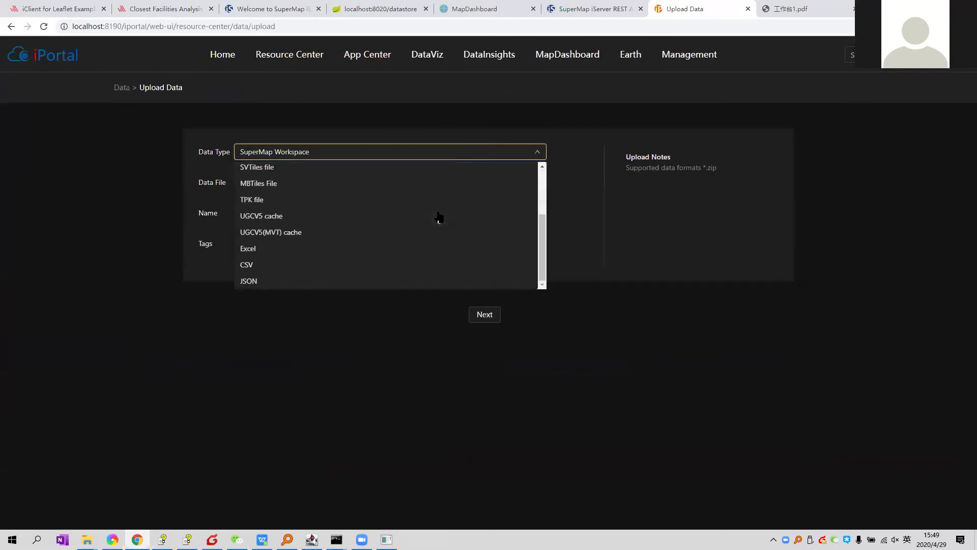
click(264, 249)
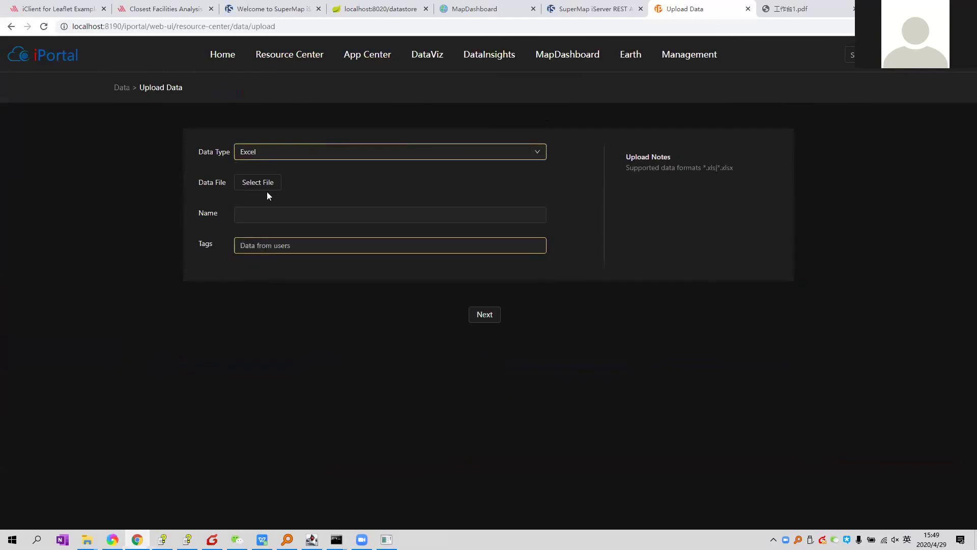
Select timeSeriesConfirmed.xlsx from the WorldCoronavirusData time_series folder.
click(256, 184)
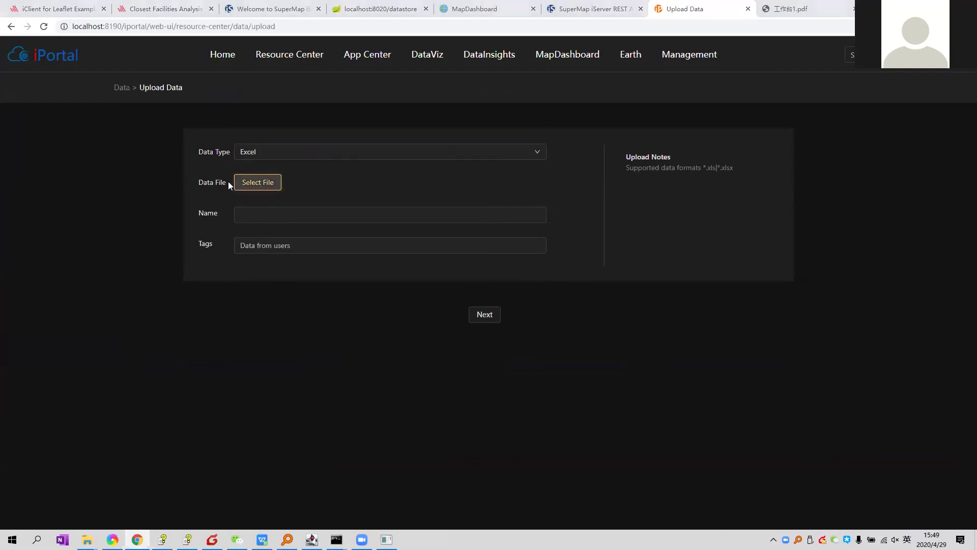
click(324, 128)
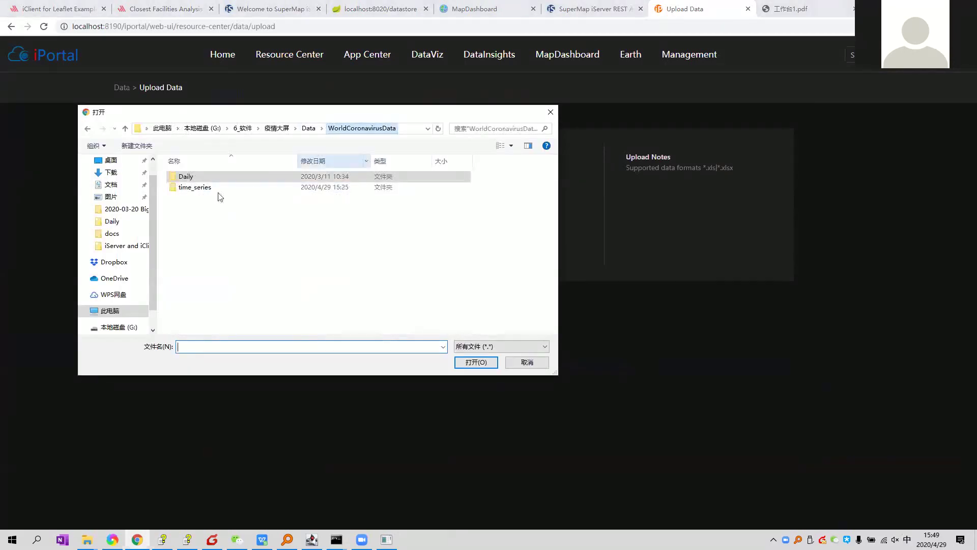
double_click(215, 189)
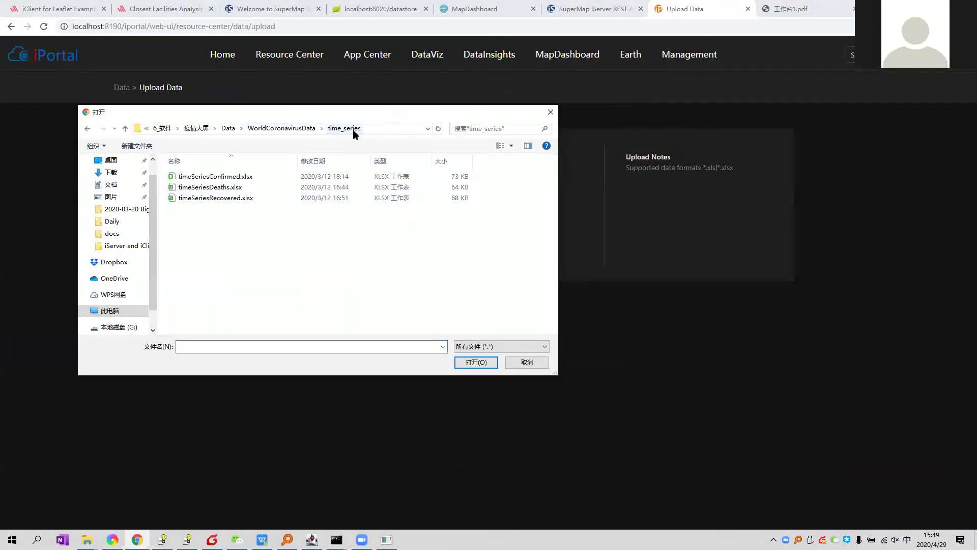
click(250, 179)
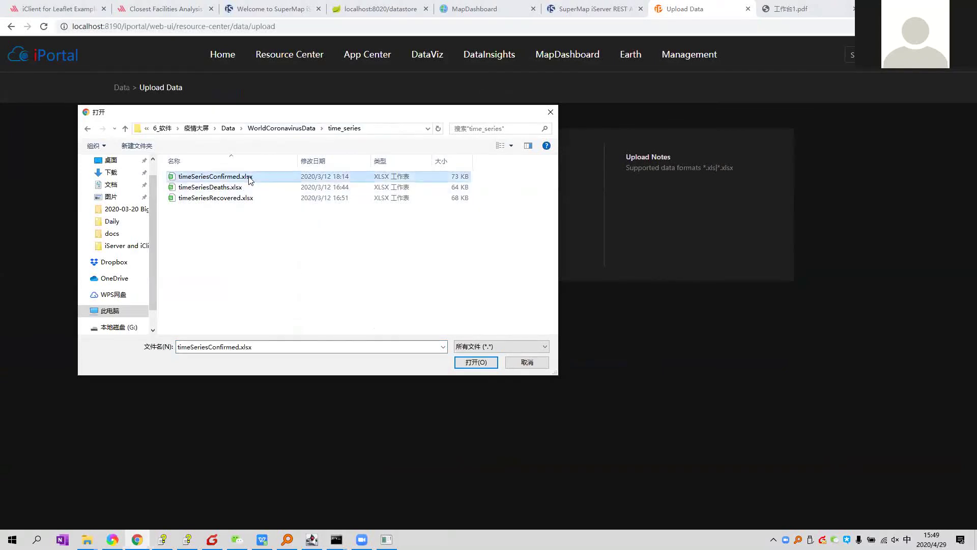
double_click(250, 178)
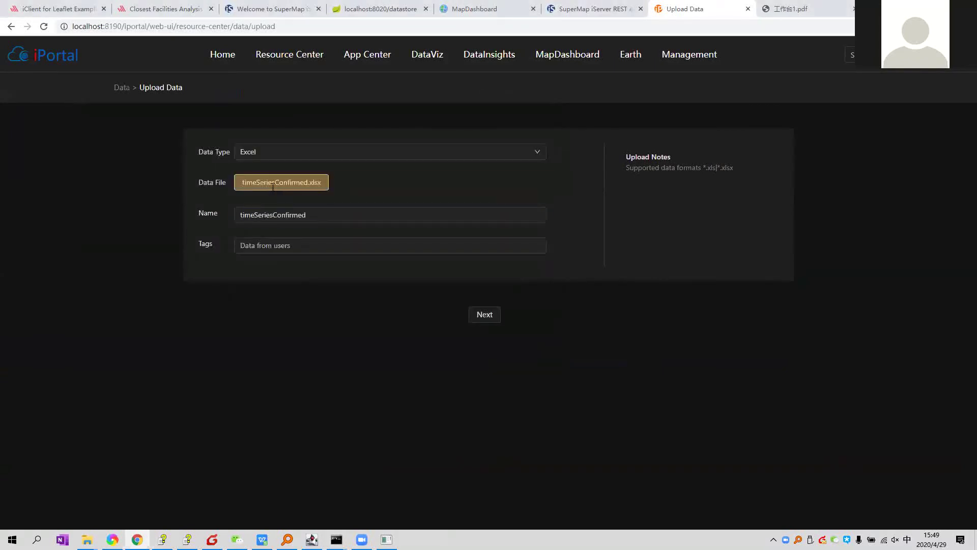
Finish uploading the Excel data and return to the MapDashboard tab.
click(483, 316)
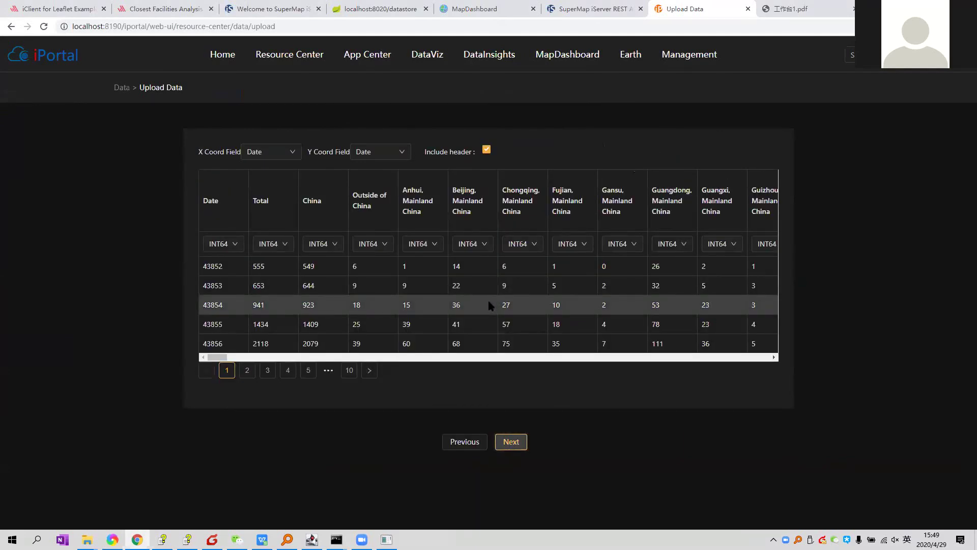
click(523, 443)
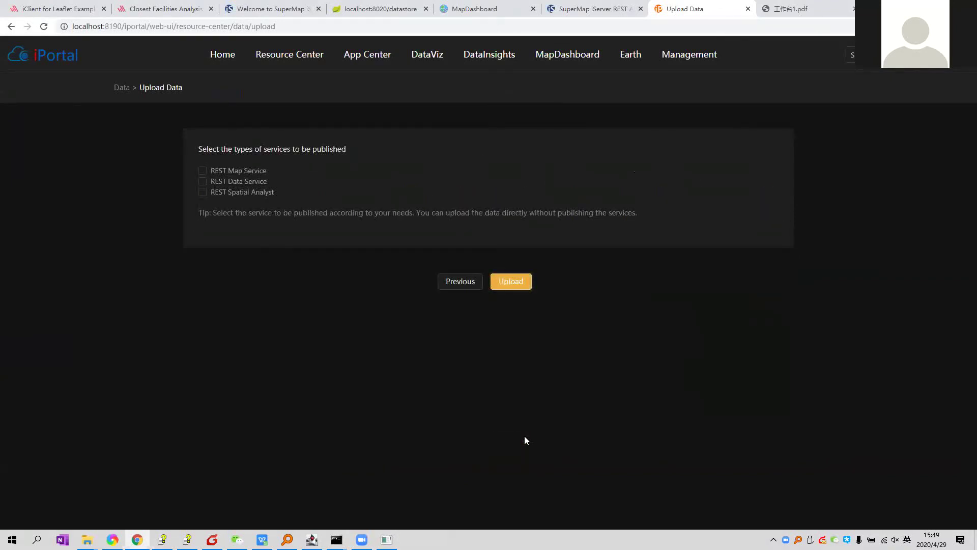
click(504, 288)
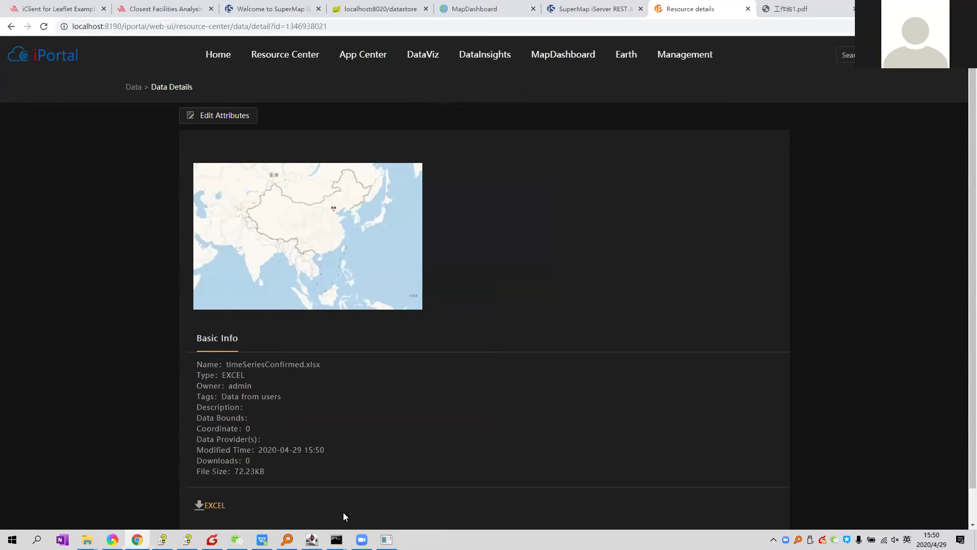
click(474, 9)
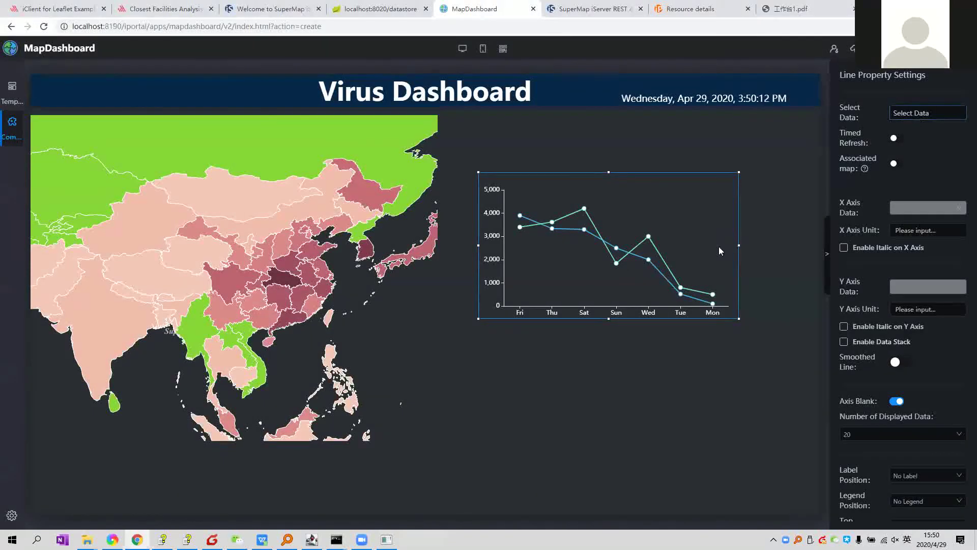
Set the line chart's data to the timeSeriesConfirmed dataset from My Data.
click(934, 112)
click(426, 121)
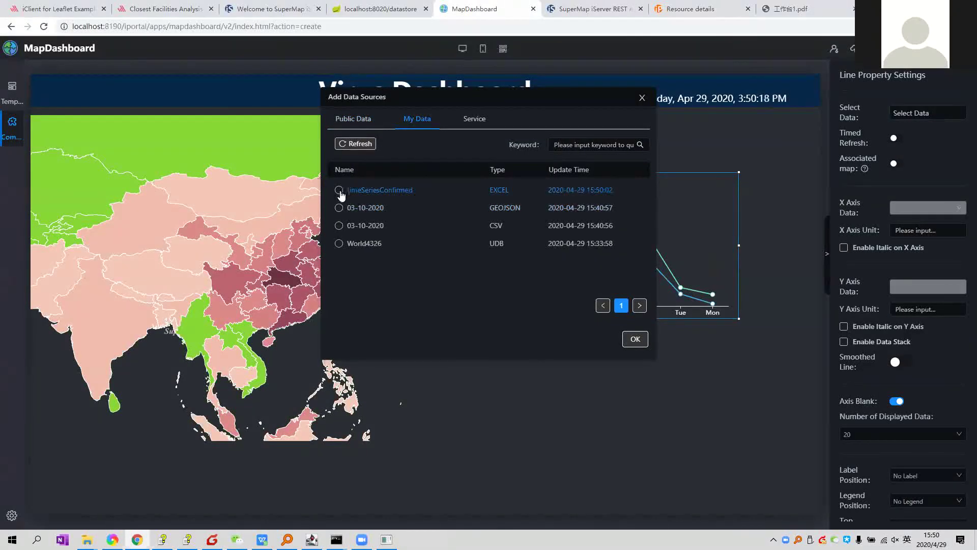
click(340, 191)
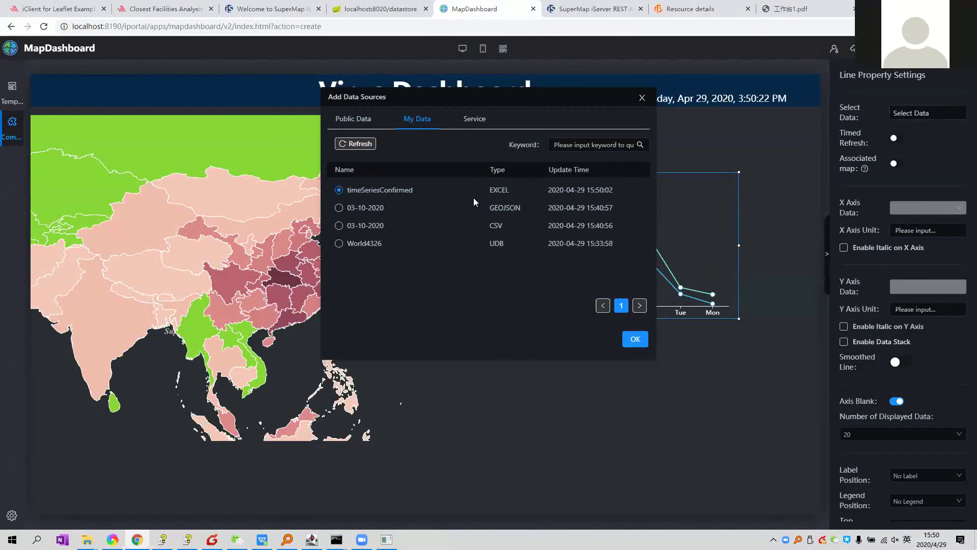
click(644, 344)
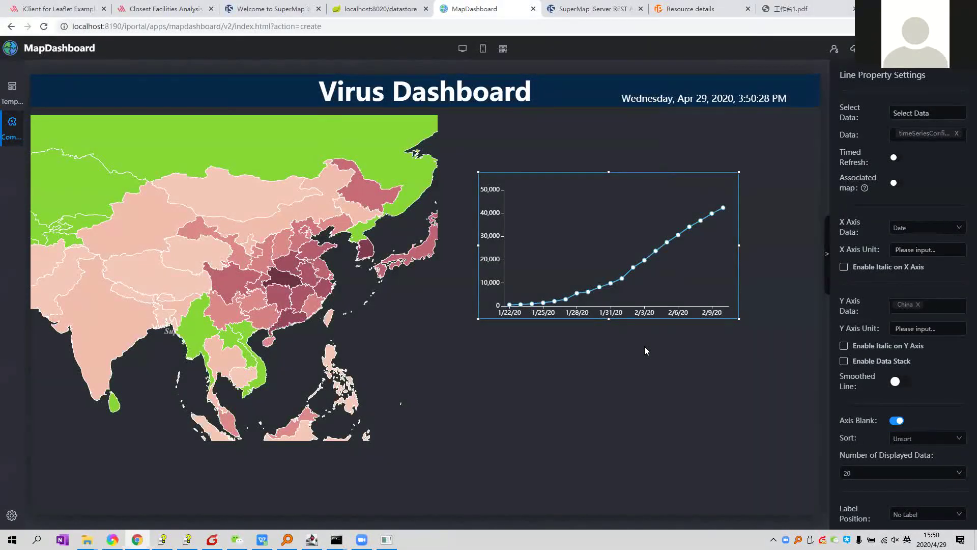
mouse_move(632, 244)
Use Date as the X Axis Data and remove China from the Y Axis Data.
click(922, 230)
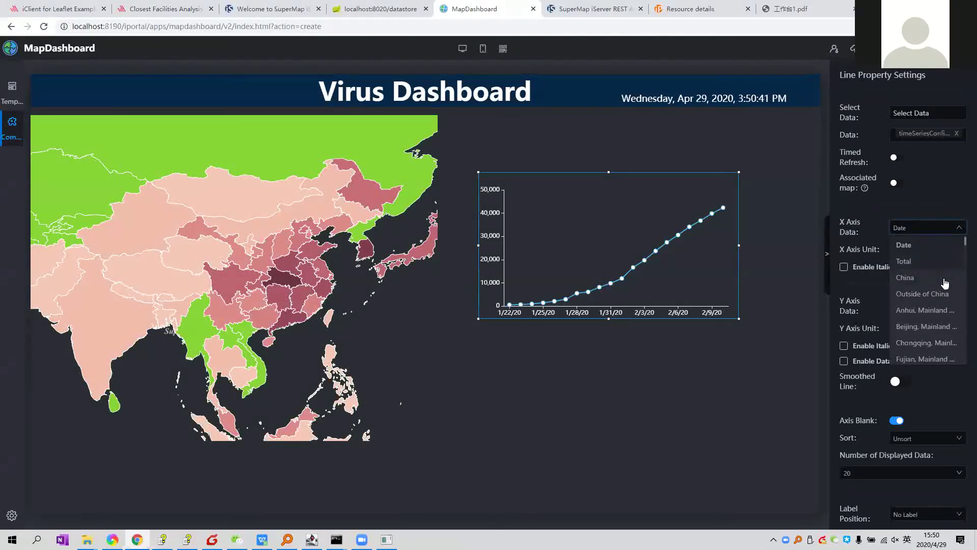
click(934, 262)
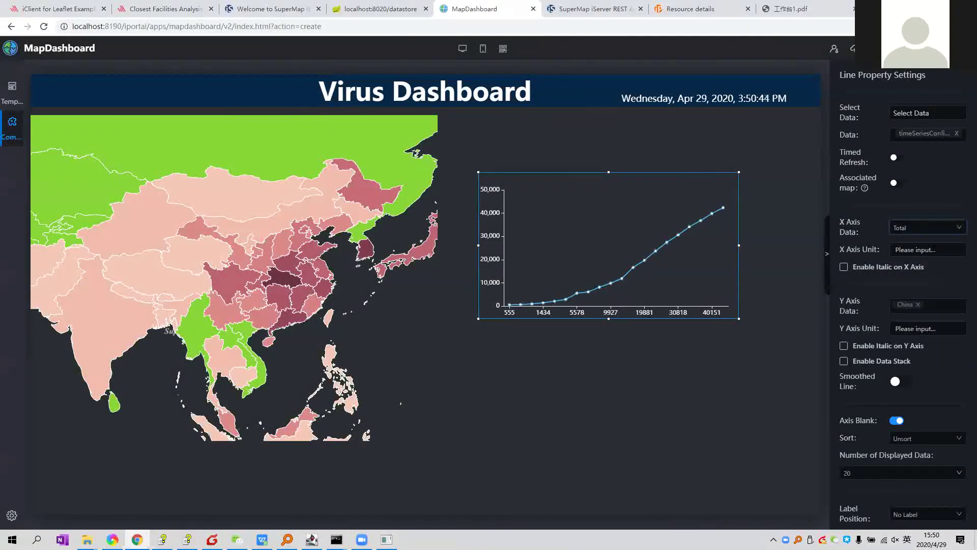
click(964, 230)
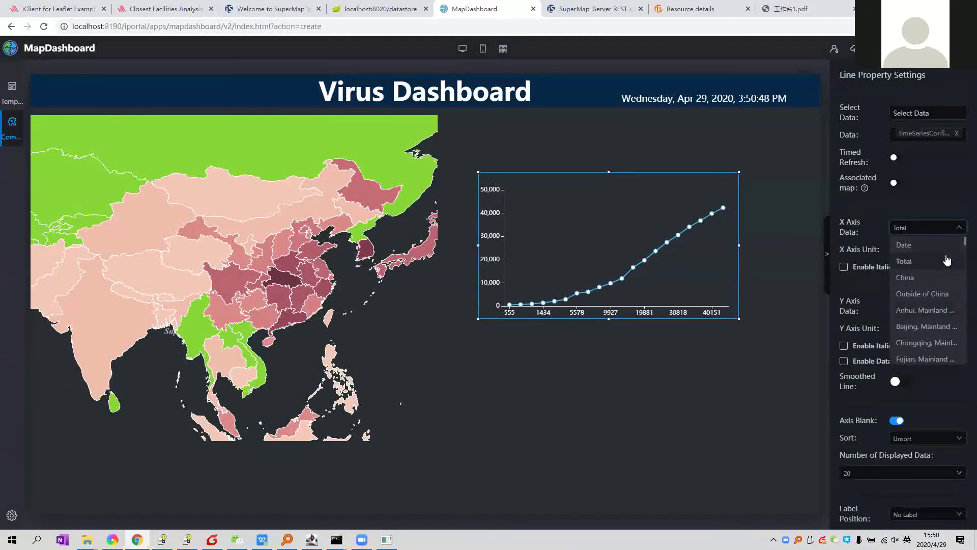
click(910, 245)
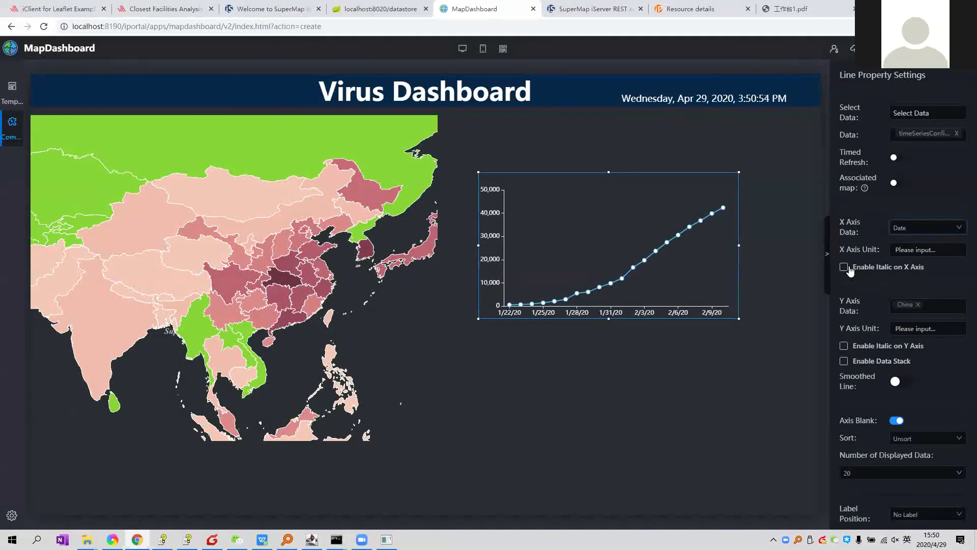
click(918, 304)
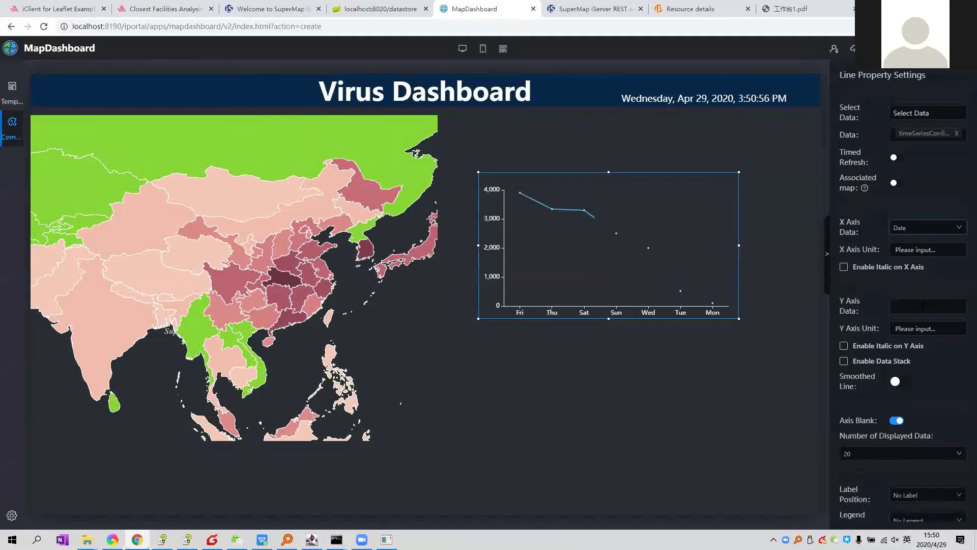